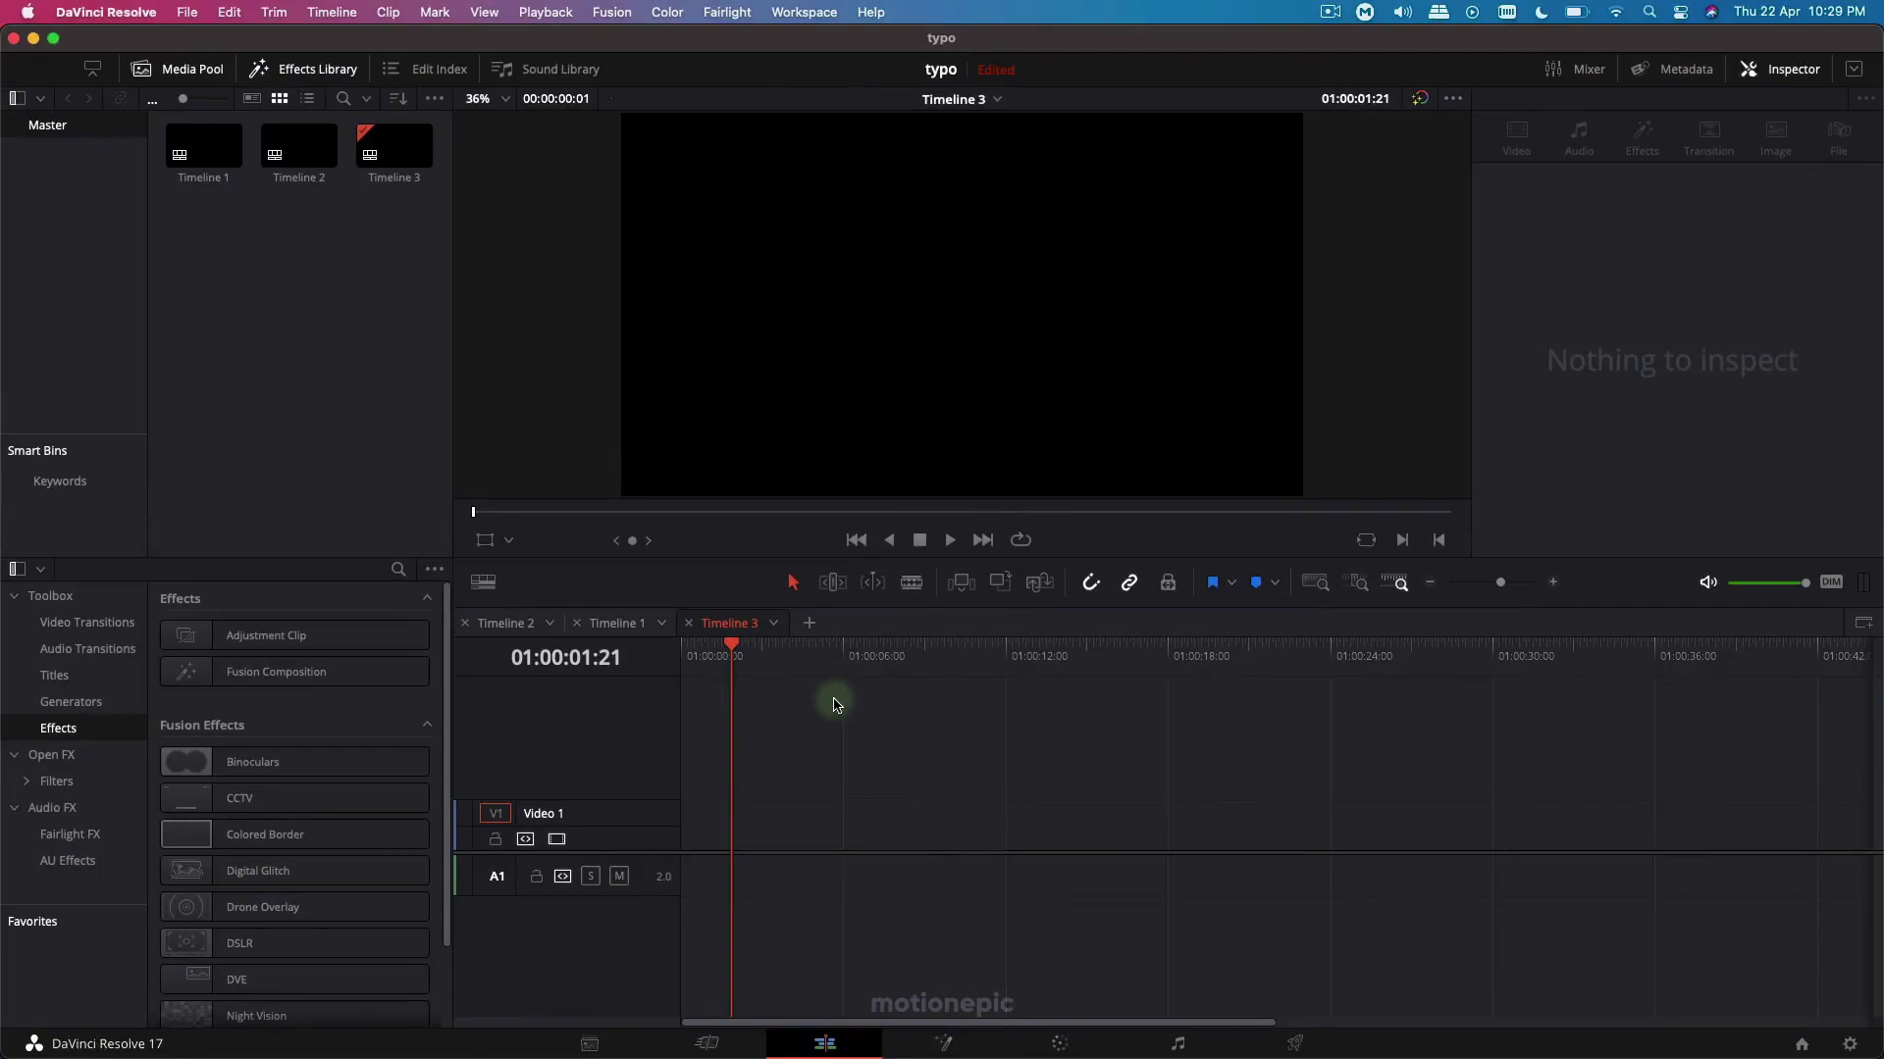
Put a Fusion Composition clip on V1 of Timeline 3 and open it on the Fusion page.
{"action": "left_click_drag", "start_coordinate": [315, 675], "coordinate": [721, 829]}
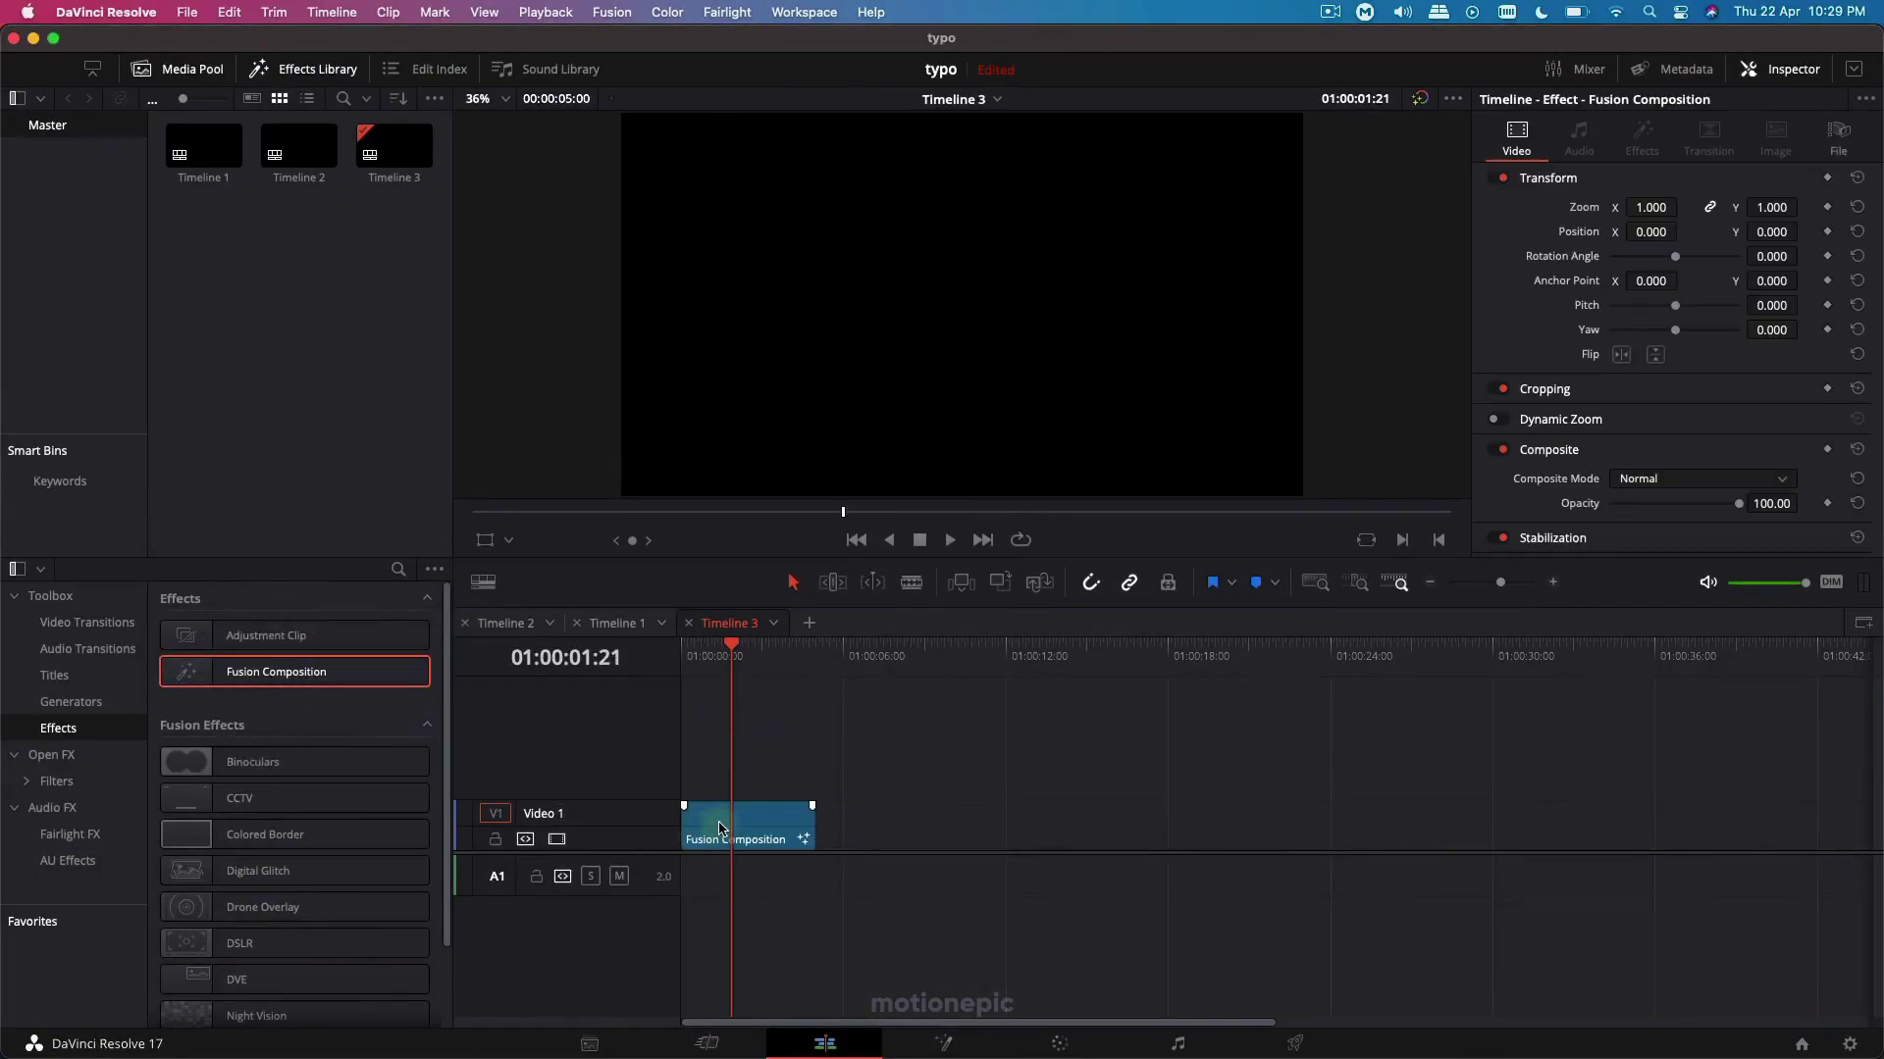
{"action": "left_click", "coordinate": [943, 1042]}
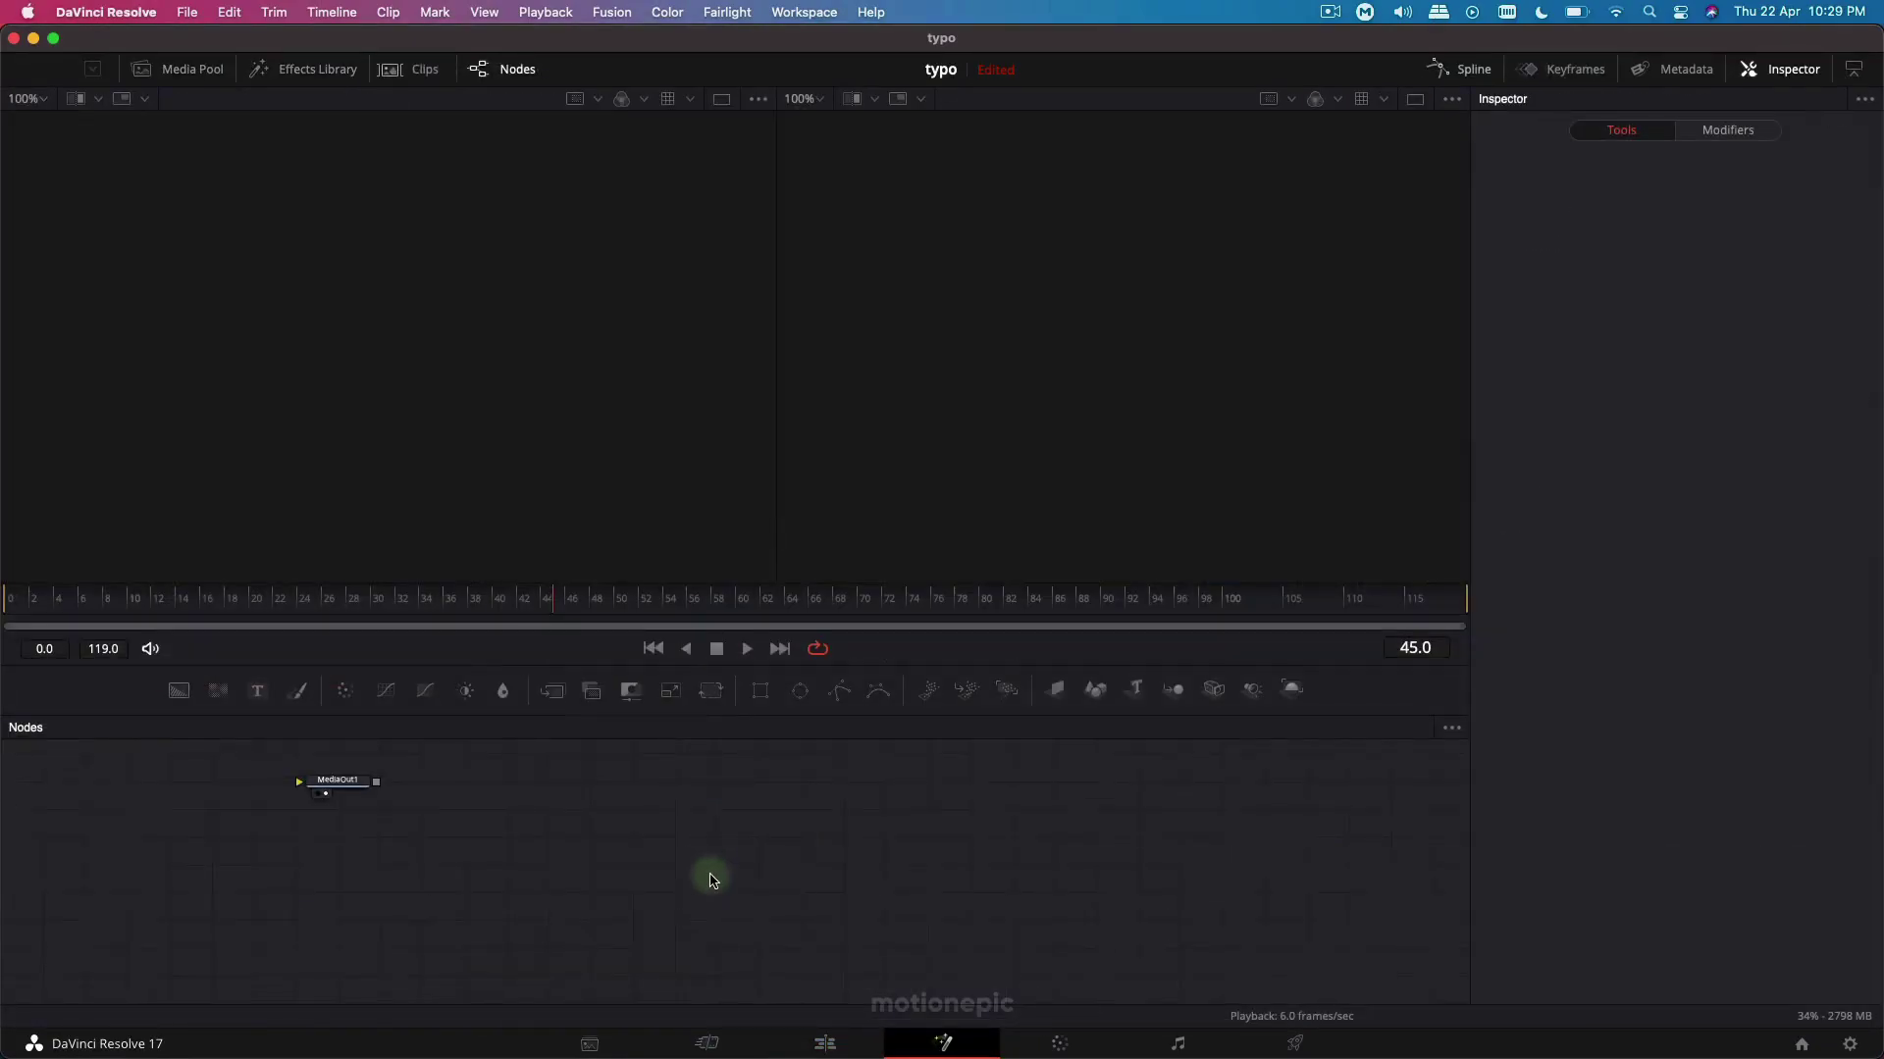
Add a Text+ node (Text1) and enter 'typography' as its text.
{"action": "right_click", "coordinate": [543, 886]}
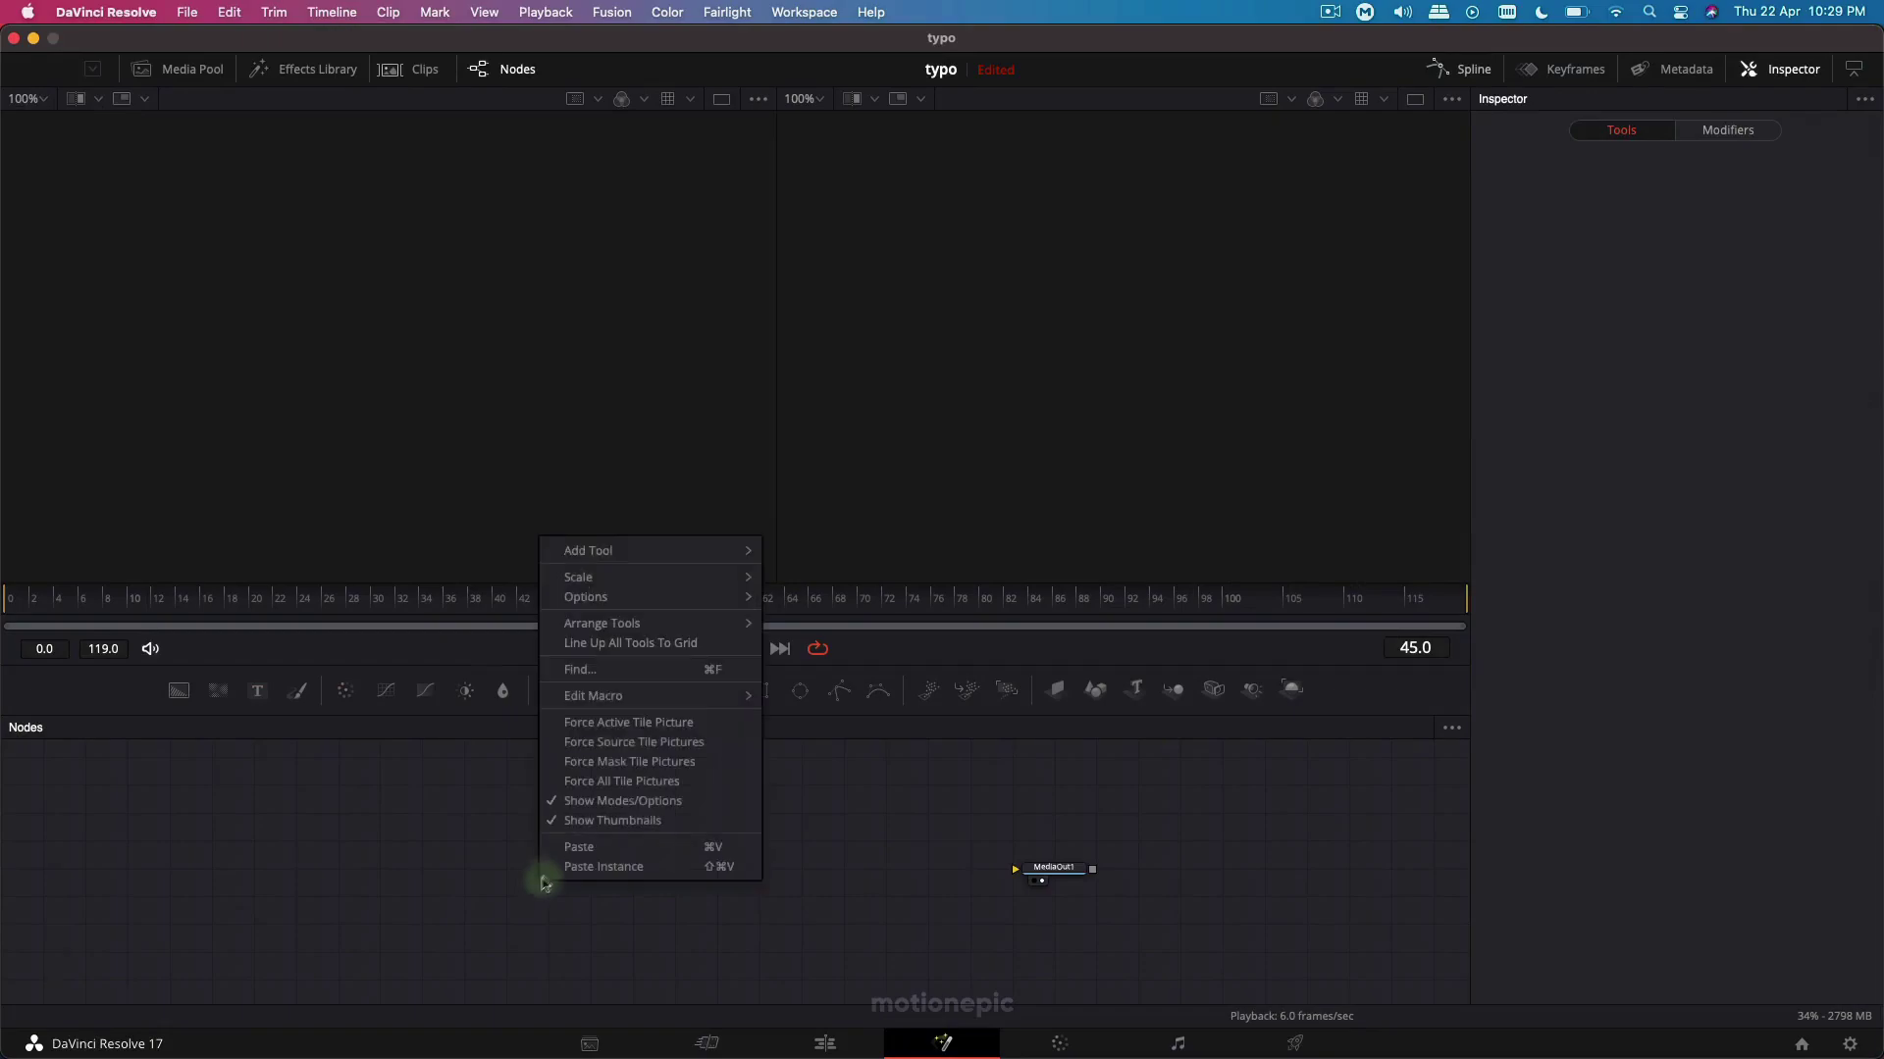
{"action": "mouse_move", "coordinate": [693, 623]}
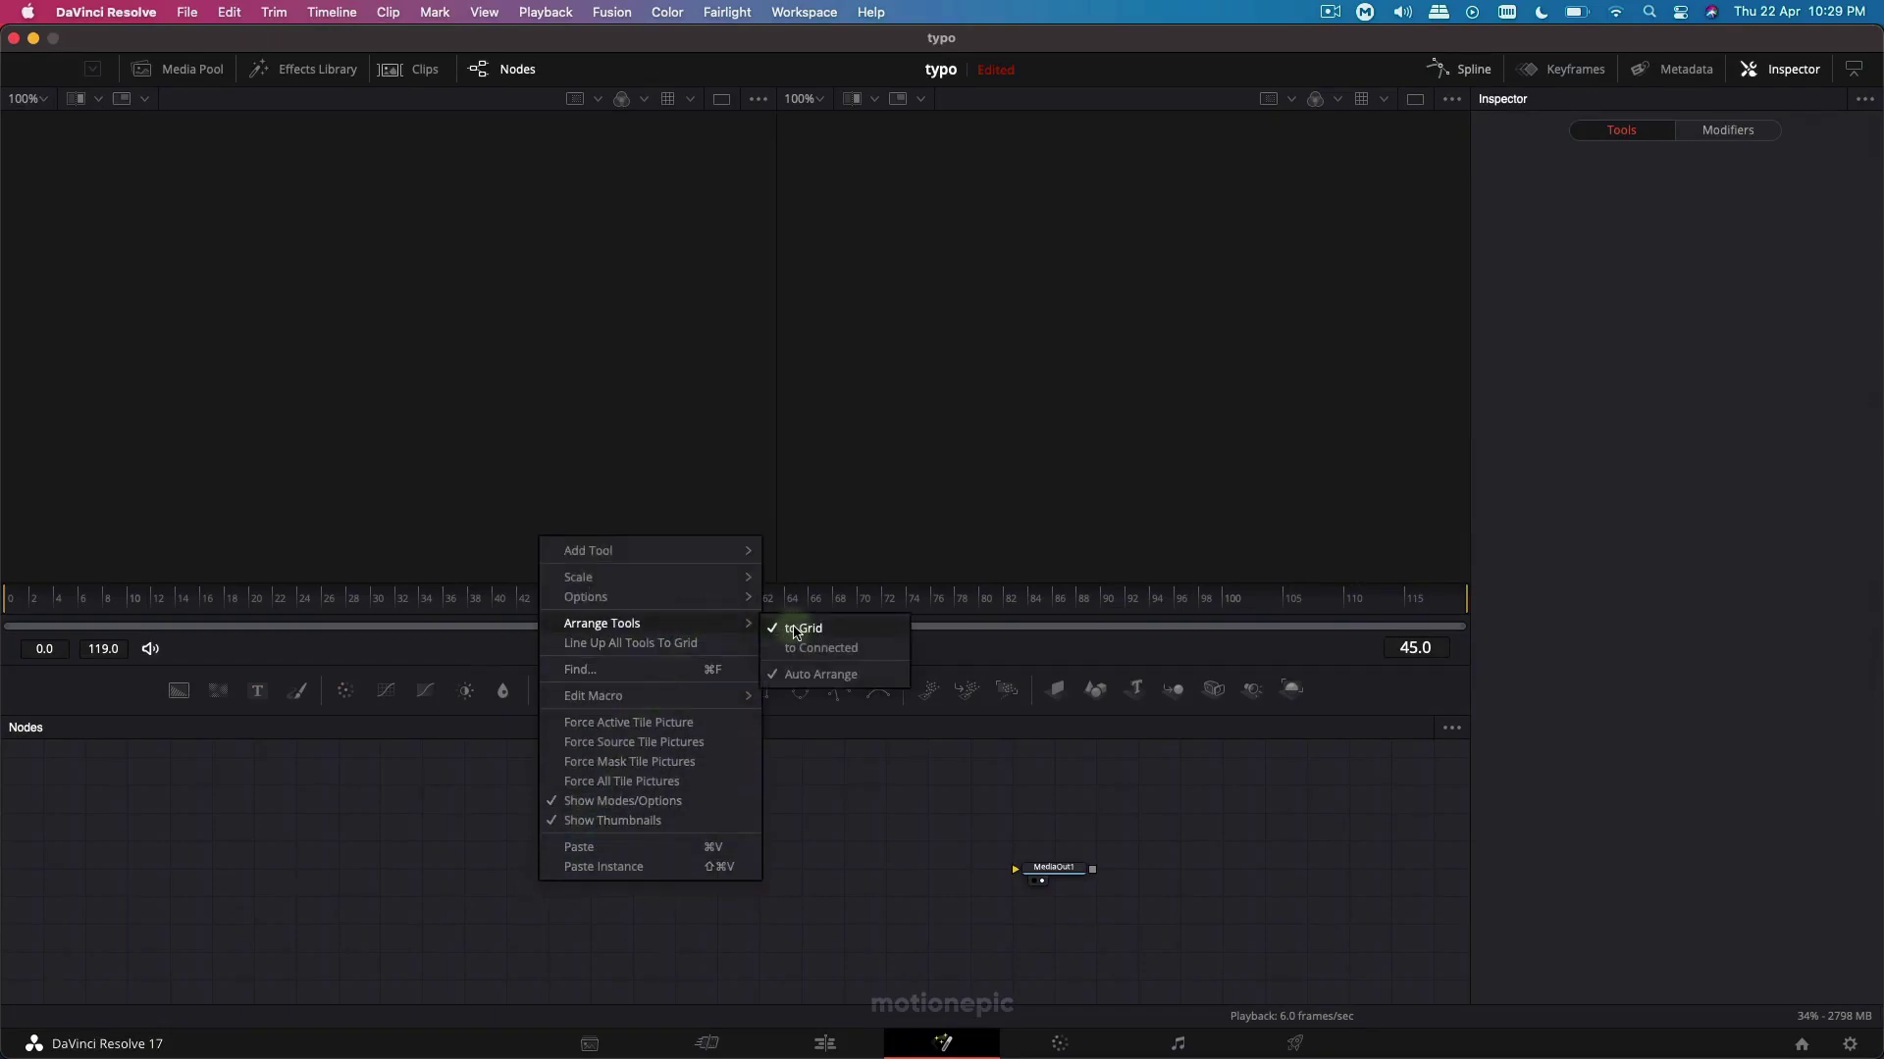
{"action": "left_click", "coordinate": [274, 745]}
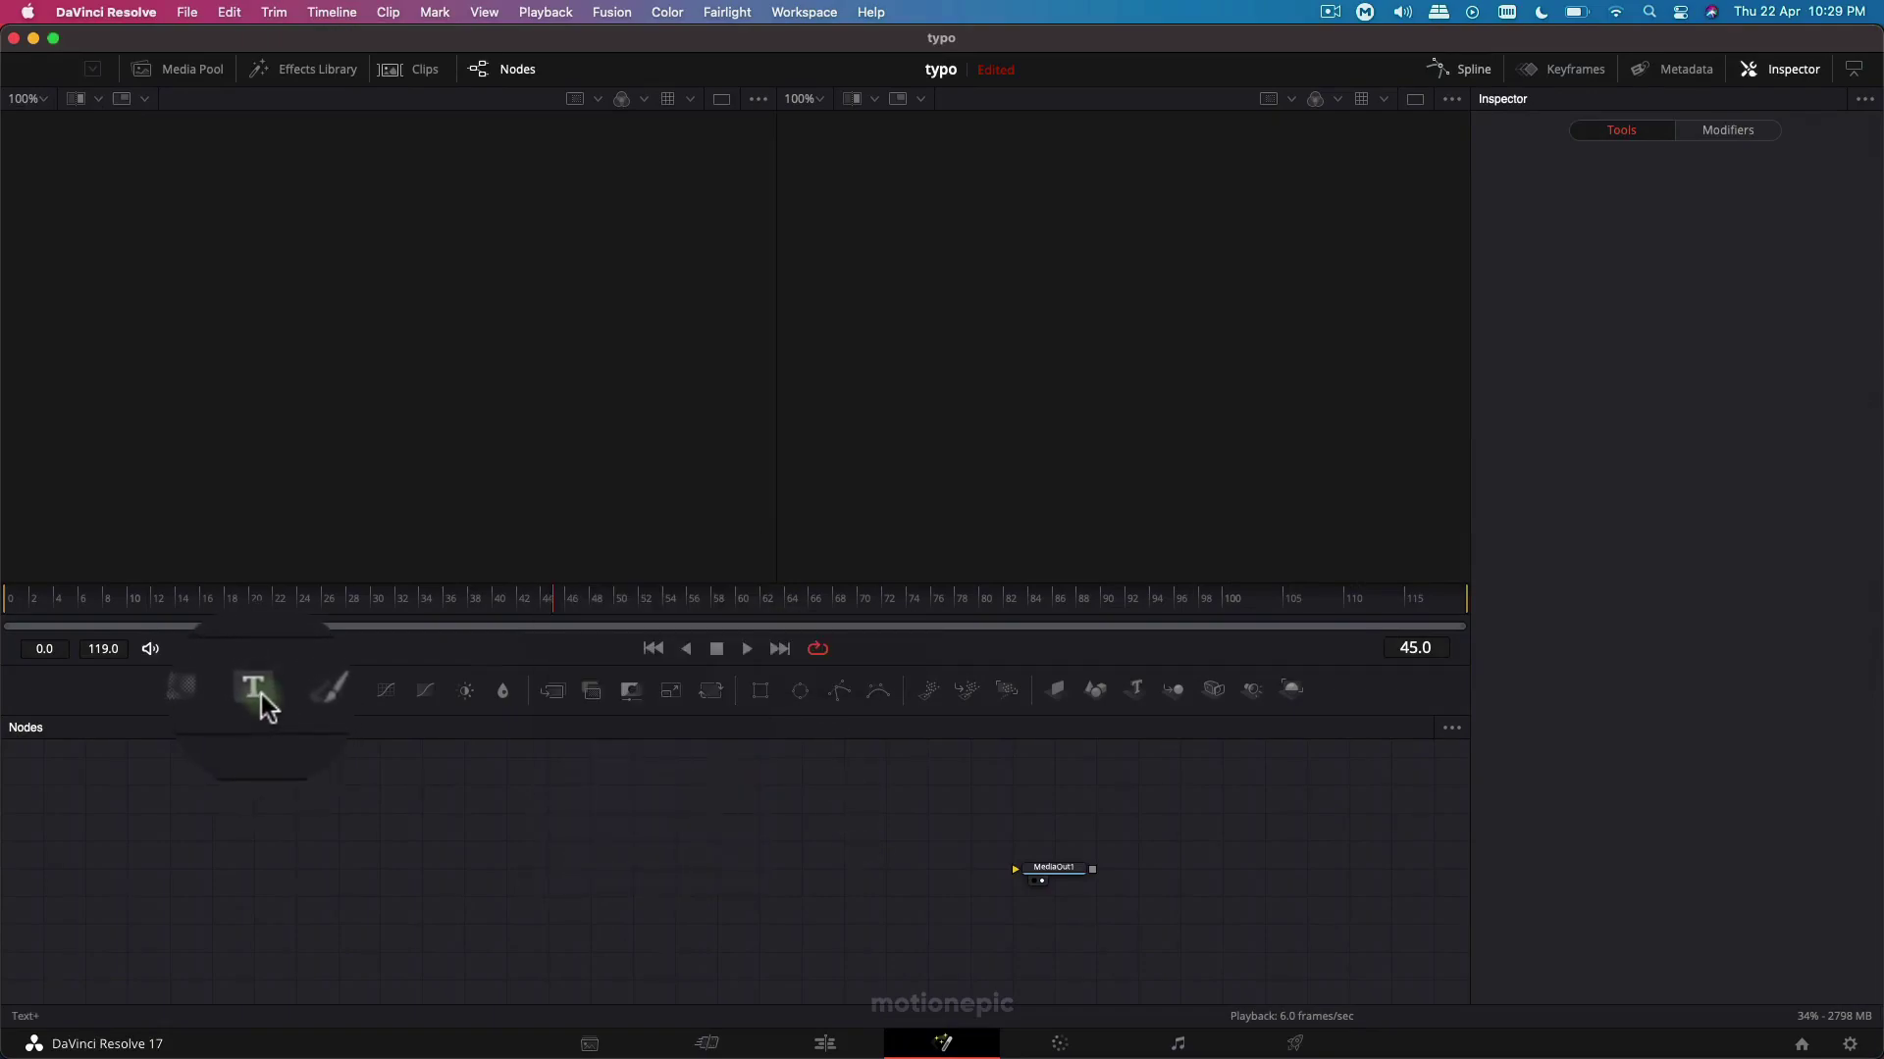
{"action": "left_click_drag", "start_coordinate": [261, 693], "coordinate": [345, 357]}
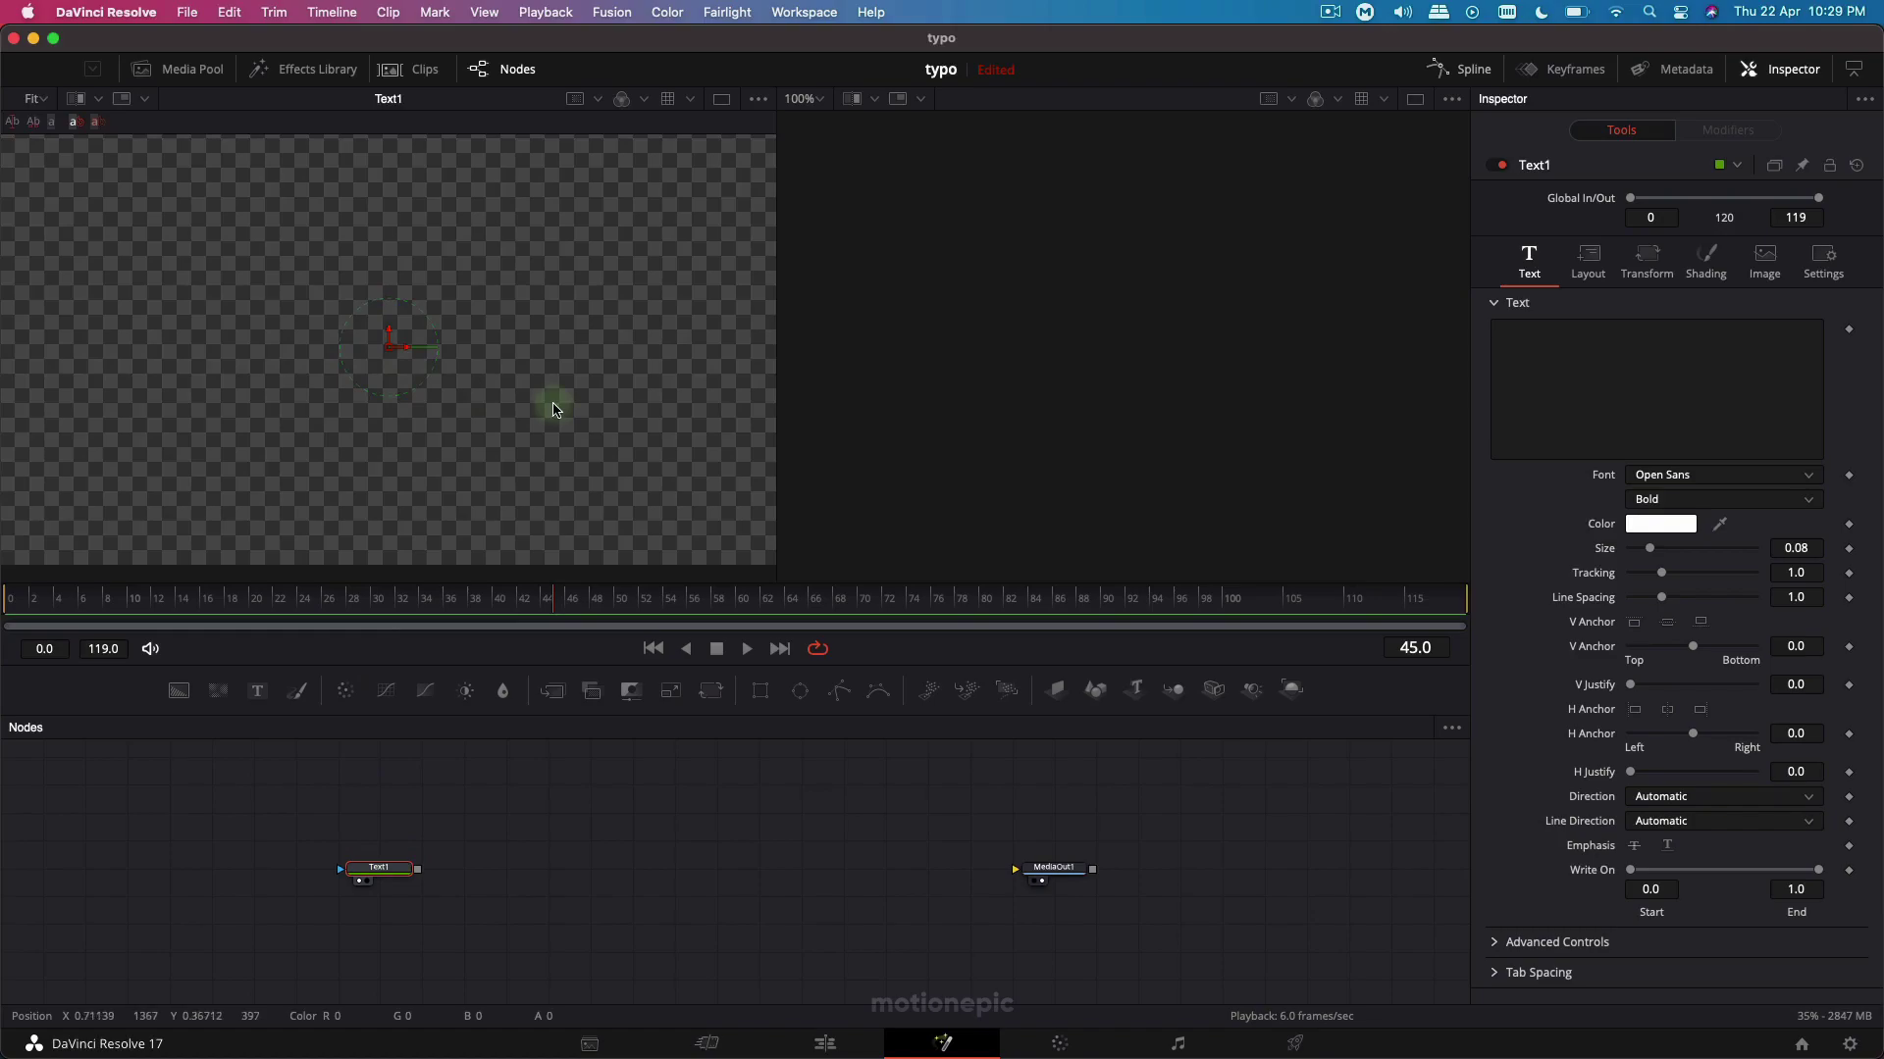
{"action": "left_click", "coordinate": [1597, 387]}
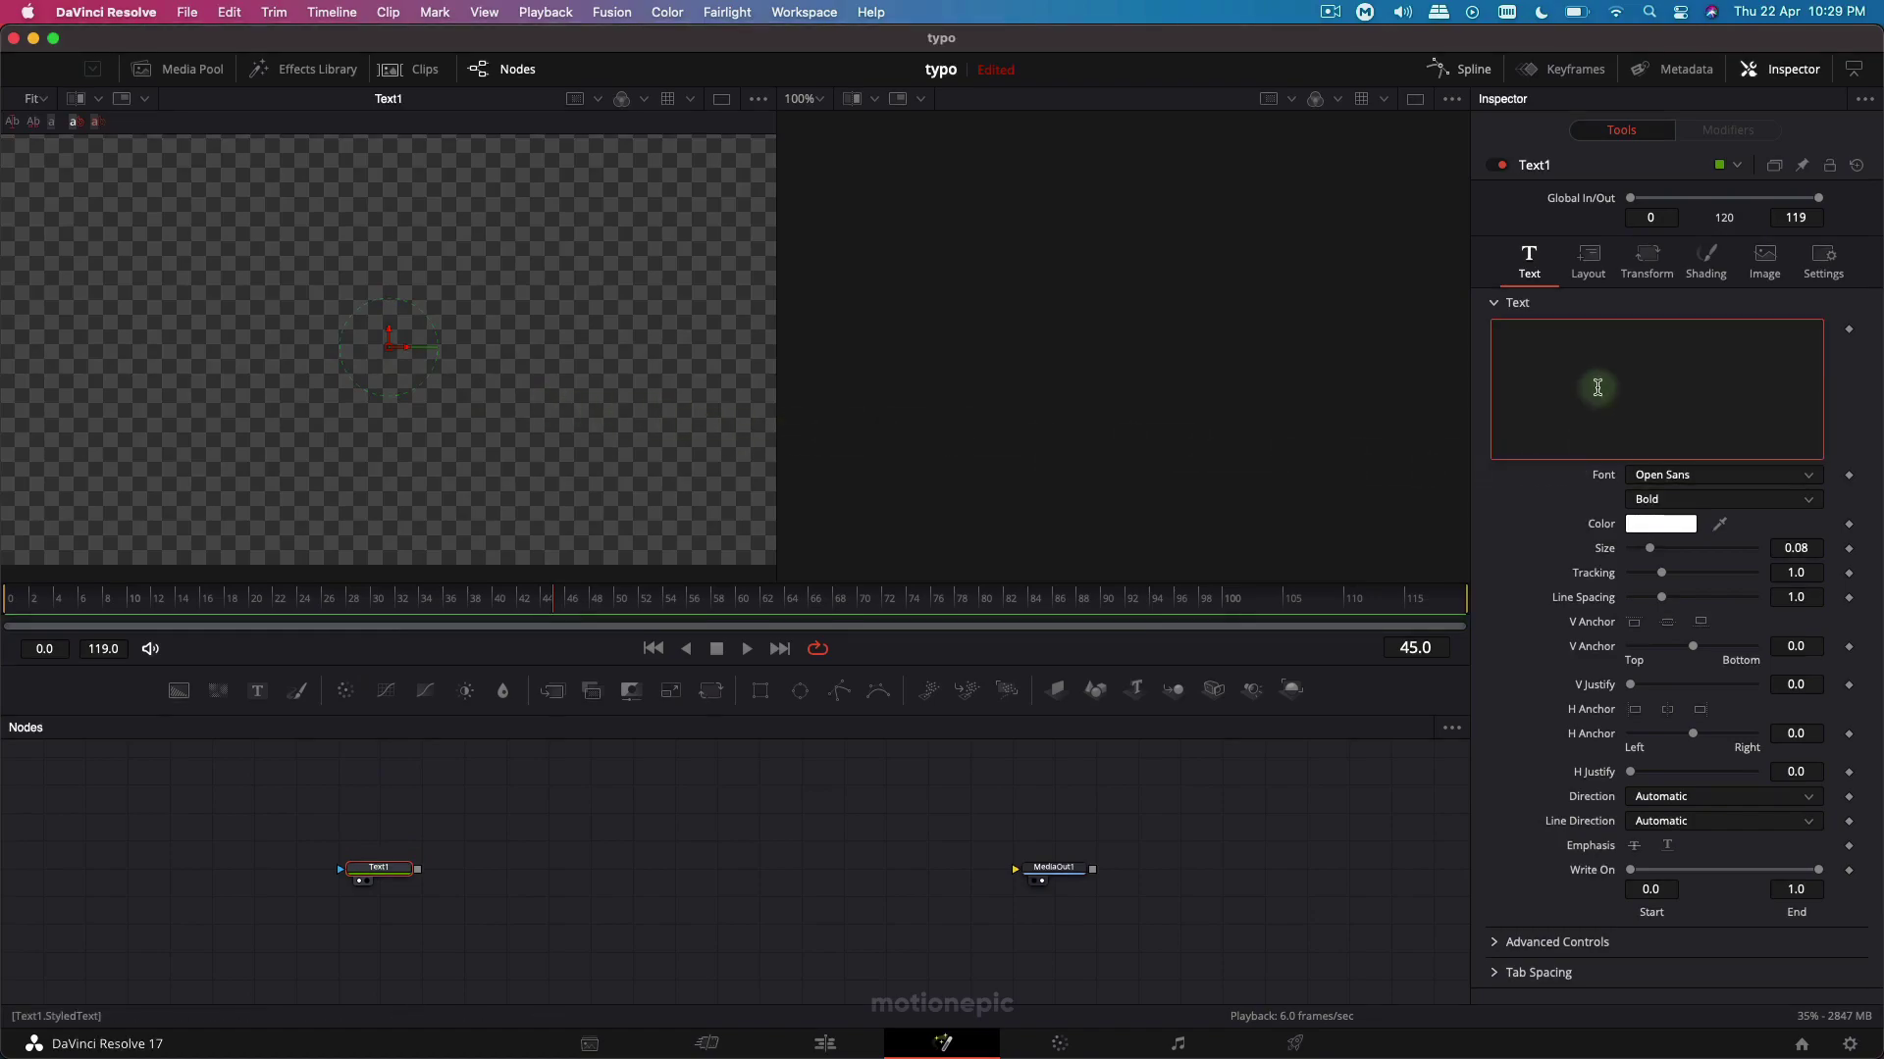
{"action": "type", "text": "typog"}
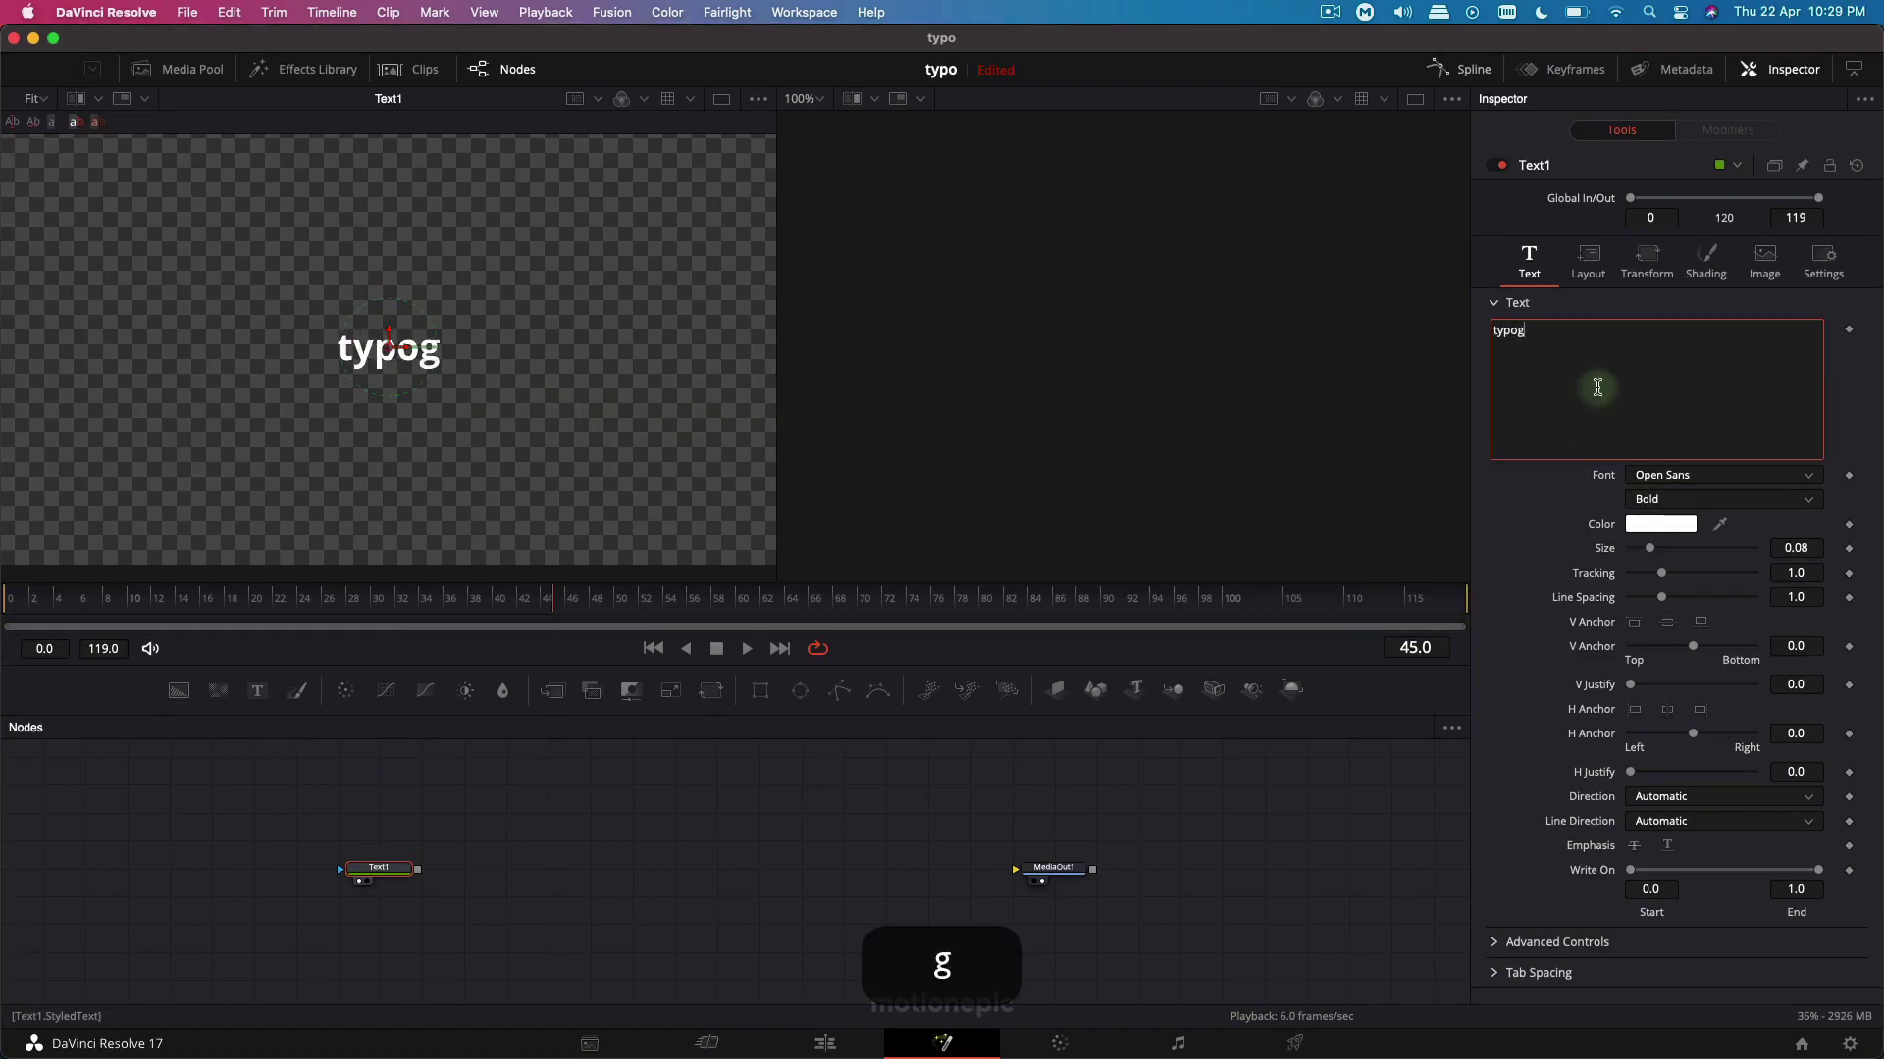
{"action": "type", "text": "raphy"}
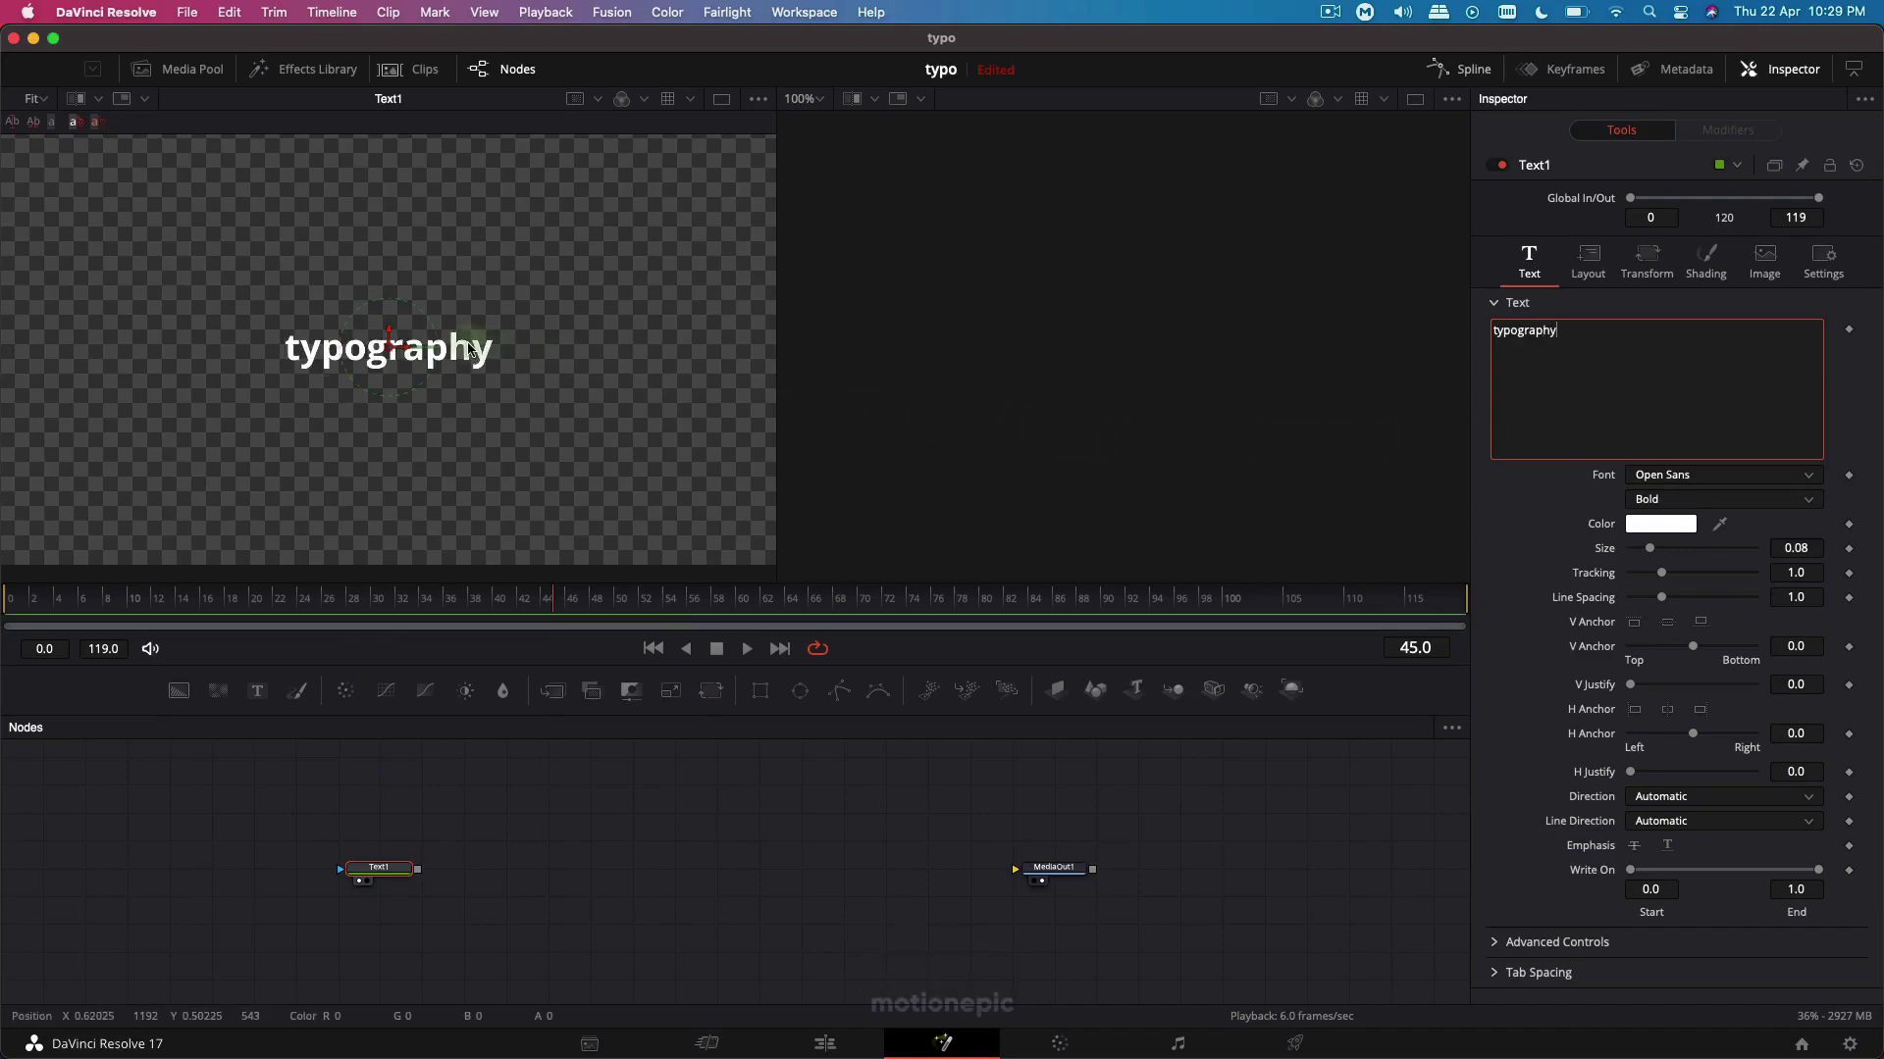
{"action": "scroll", "coordinate": [437, 347], "scroll_direction": "down", "scroll_amount": 2}
Shift the typography text upper-left, merge it with a new Background node, and view Merge1.
{"action": "left_click_drag", "start_coordinate": [429, 346], "coordinate": [191, 191]}
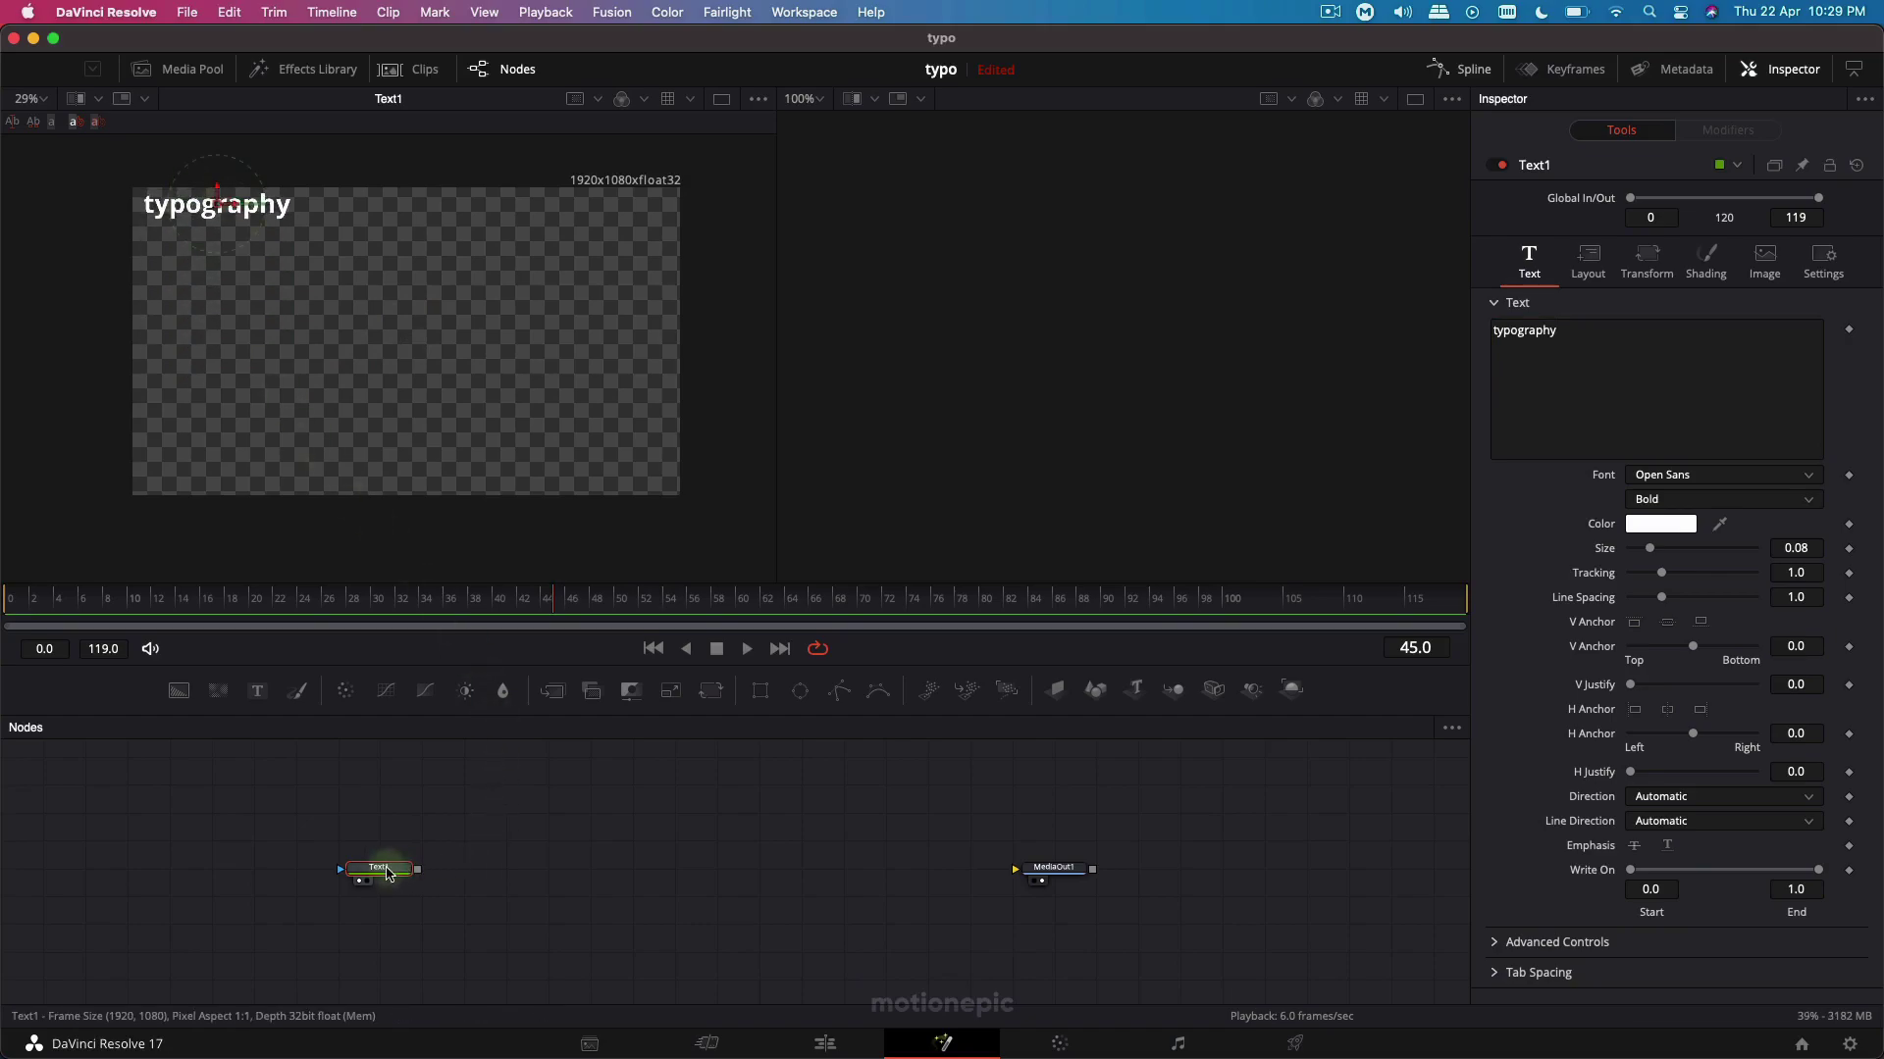
{"action": "key", "text": "shift"}
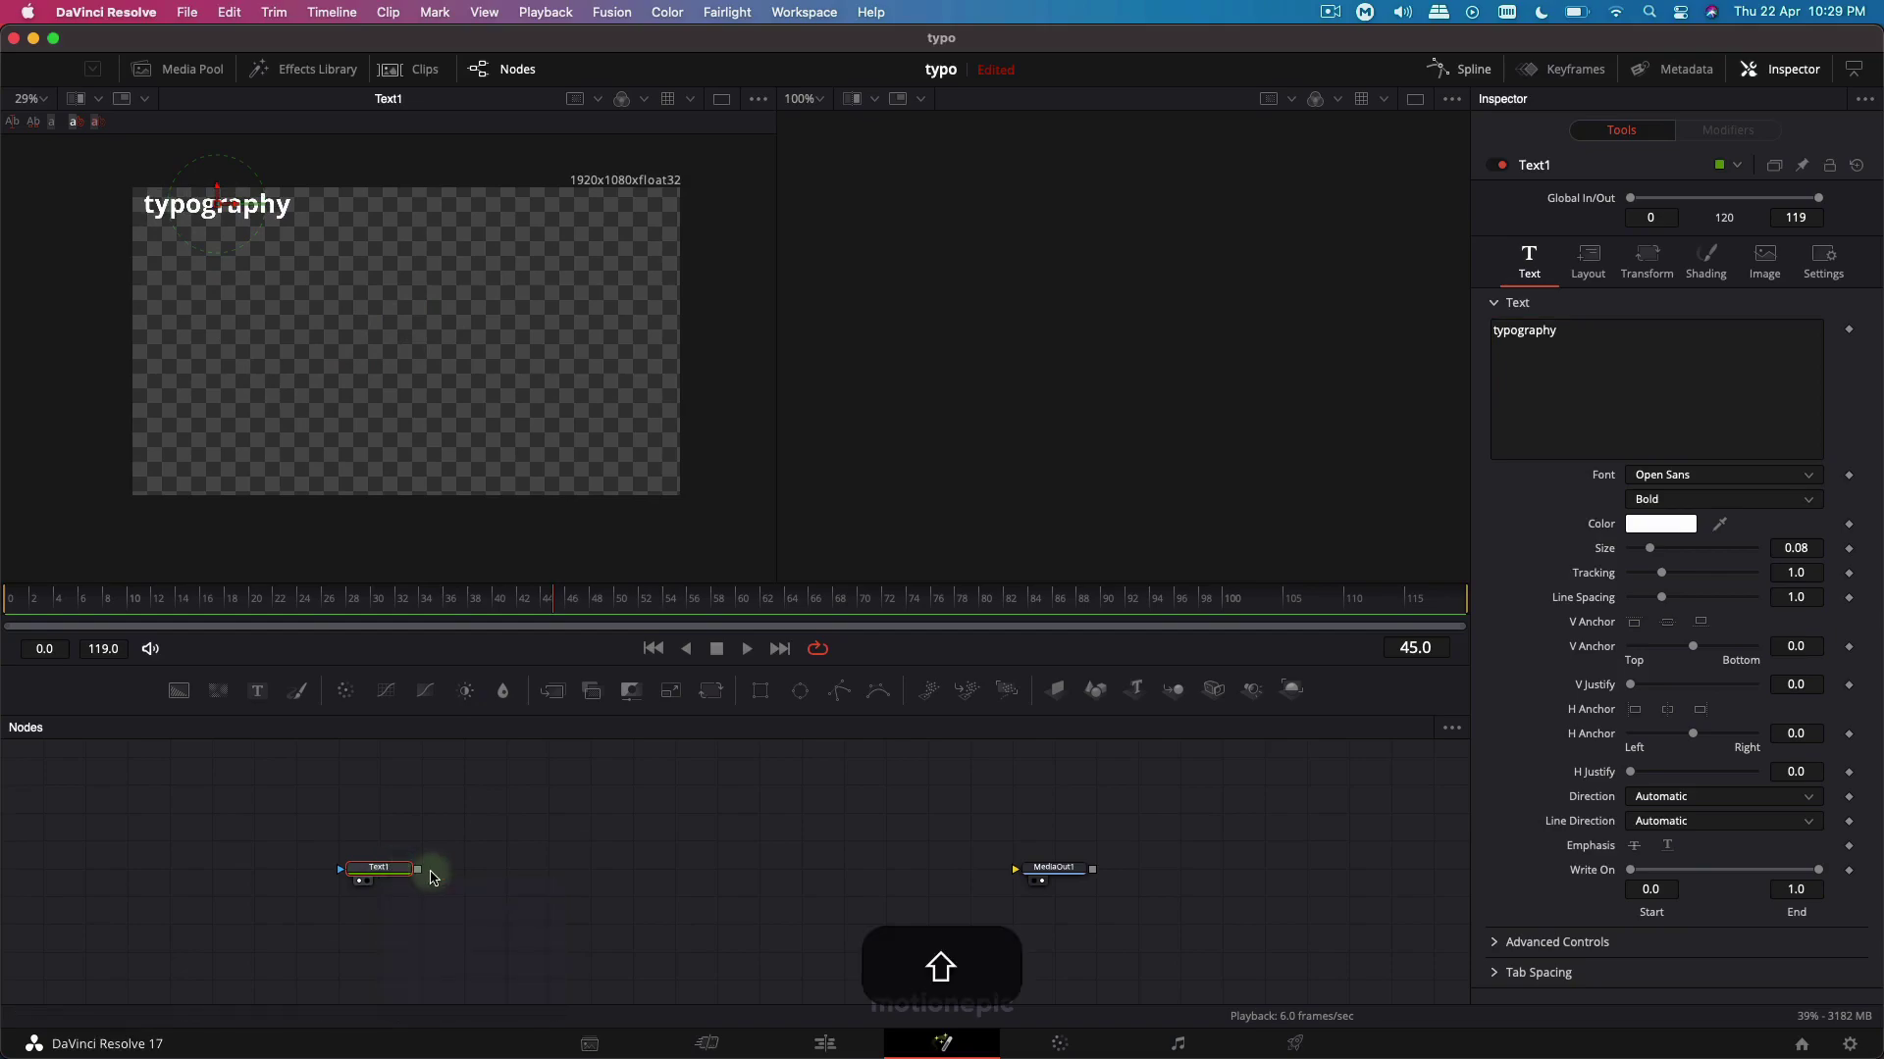
{"action": "key", "text": "shift+space"}
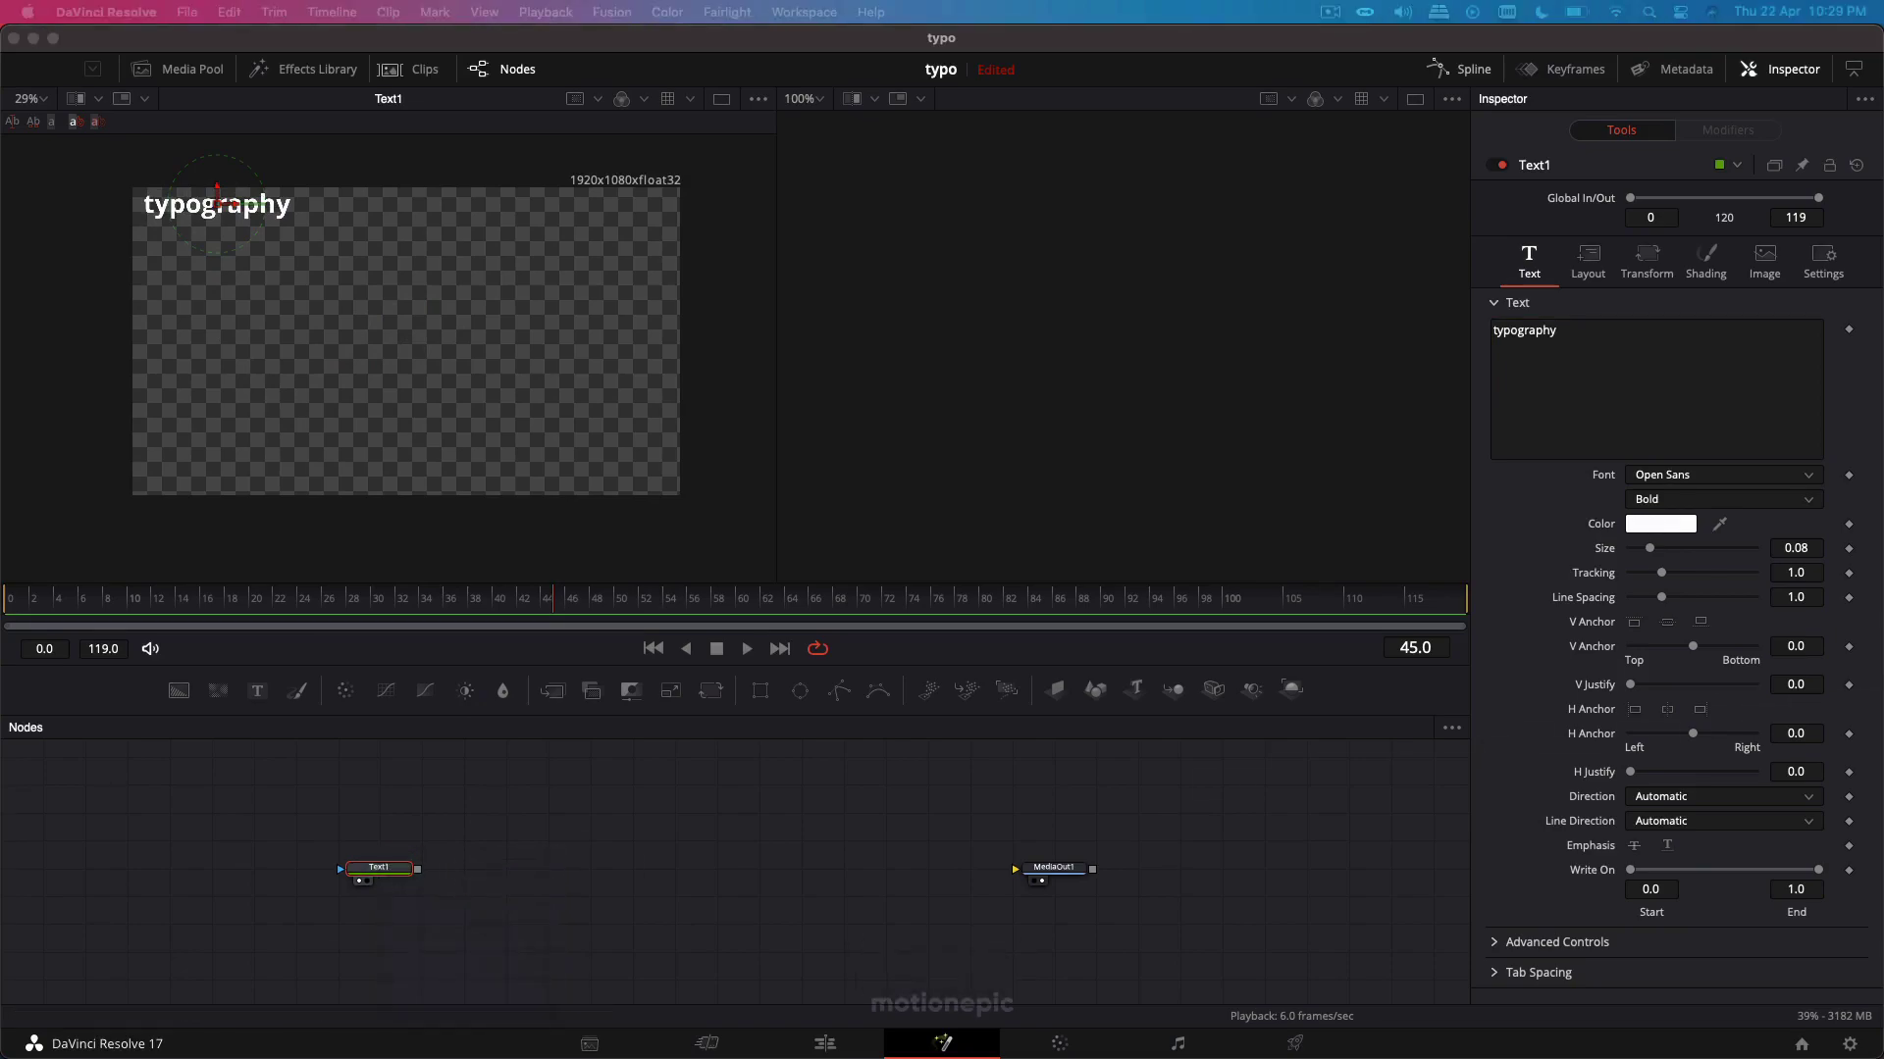
{"action": "type", "text": "bg"}
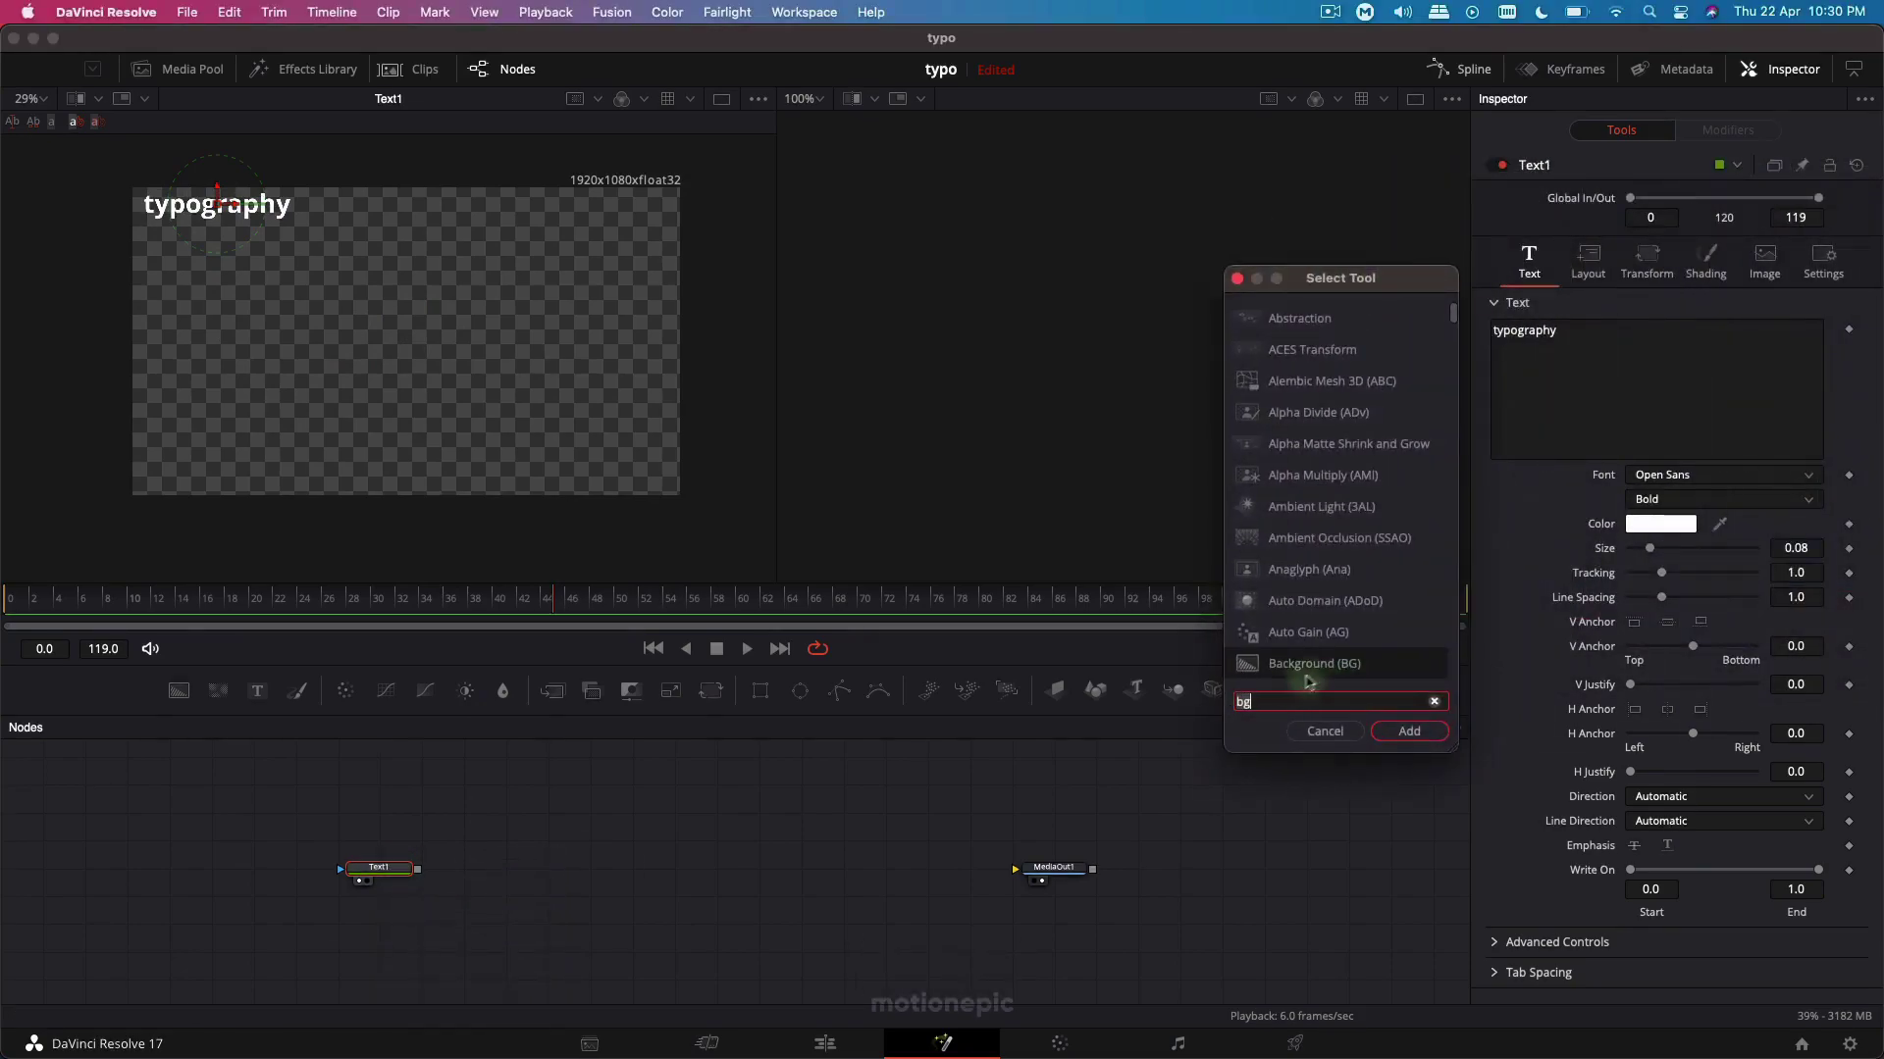
{"action": "left_click", "coordinate": [1402, 738]}
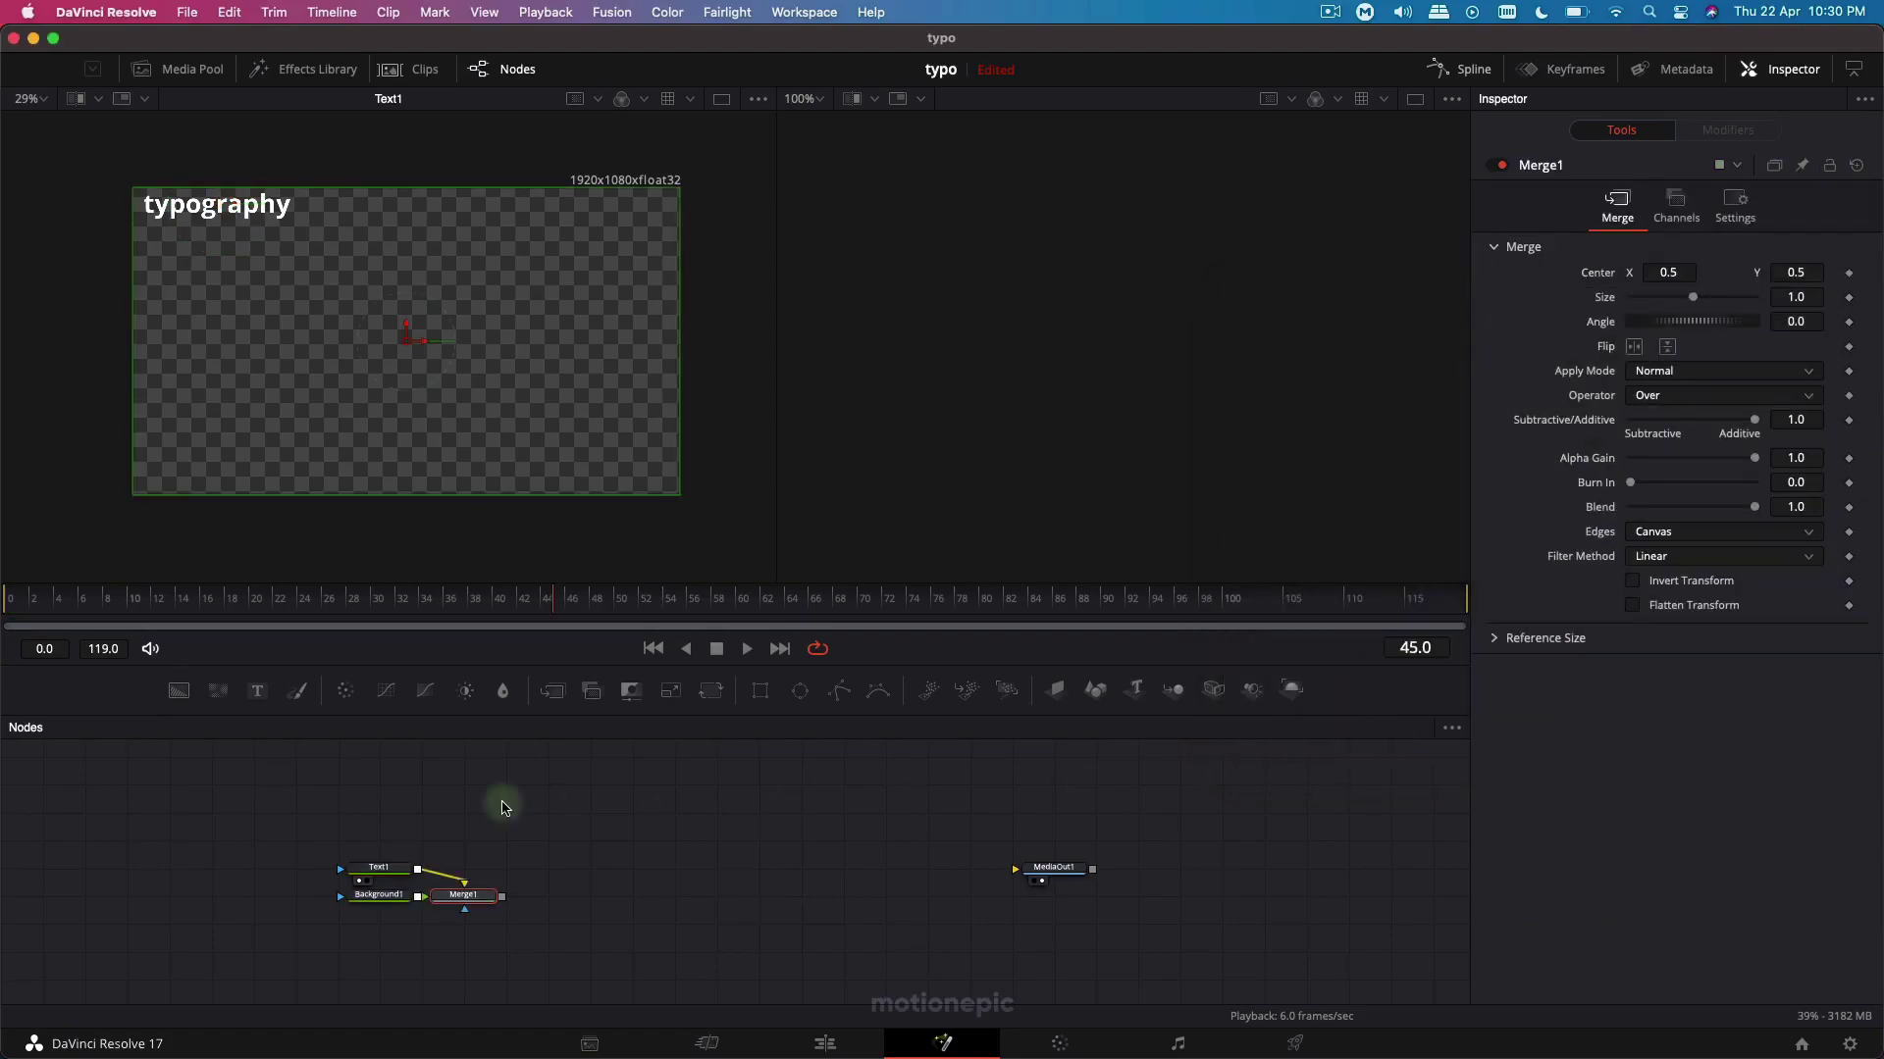
{"action": "left_click_drag", "start_coordinate": [467, 902], "coordinate": [1123, 338]}
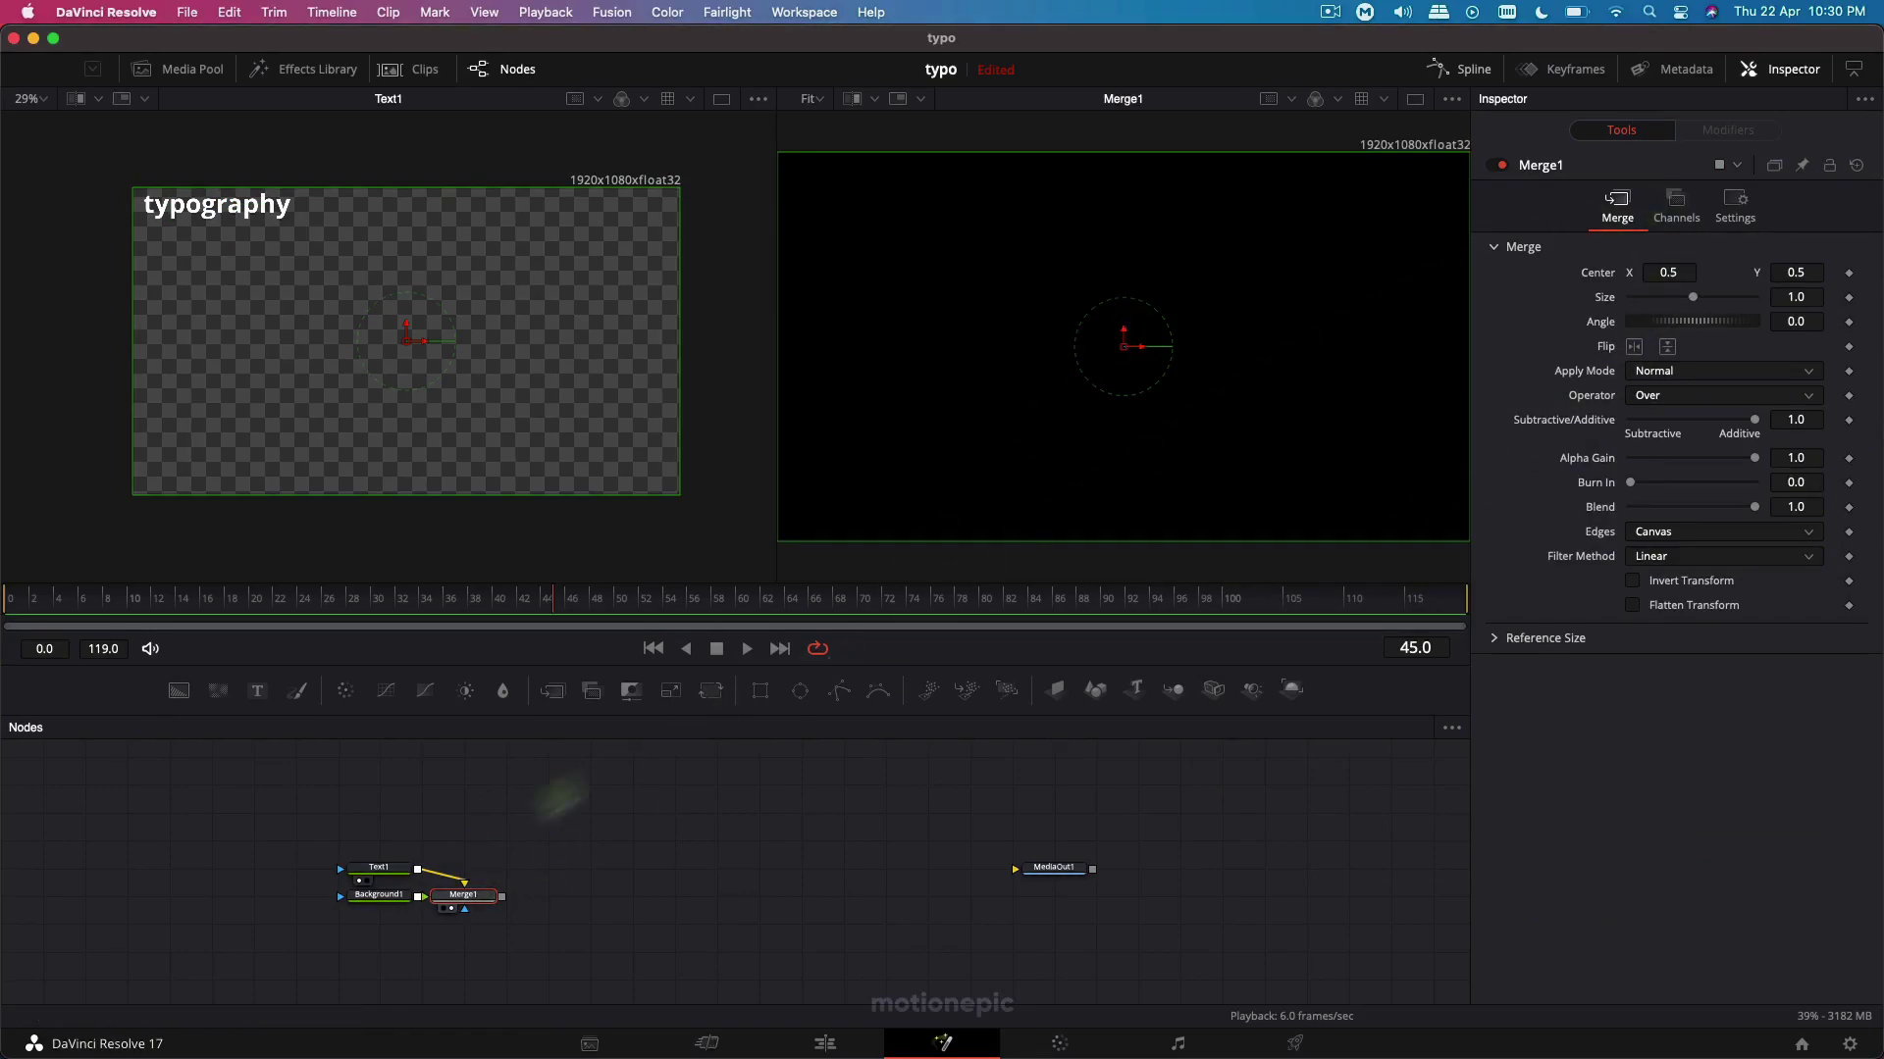
Make Background1 white (RGB 1.0) and swap Merge1's inputs so the text sits on top.
{"action": "left_click", "coordinate": [389, 903]}
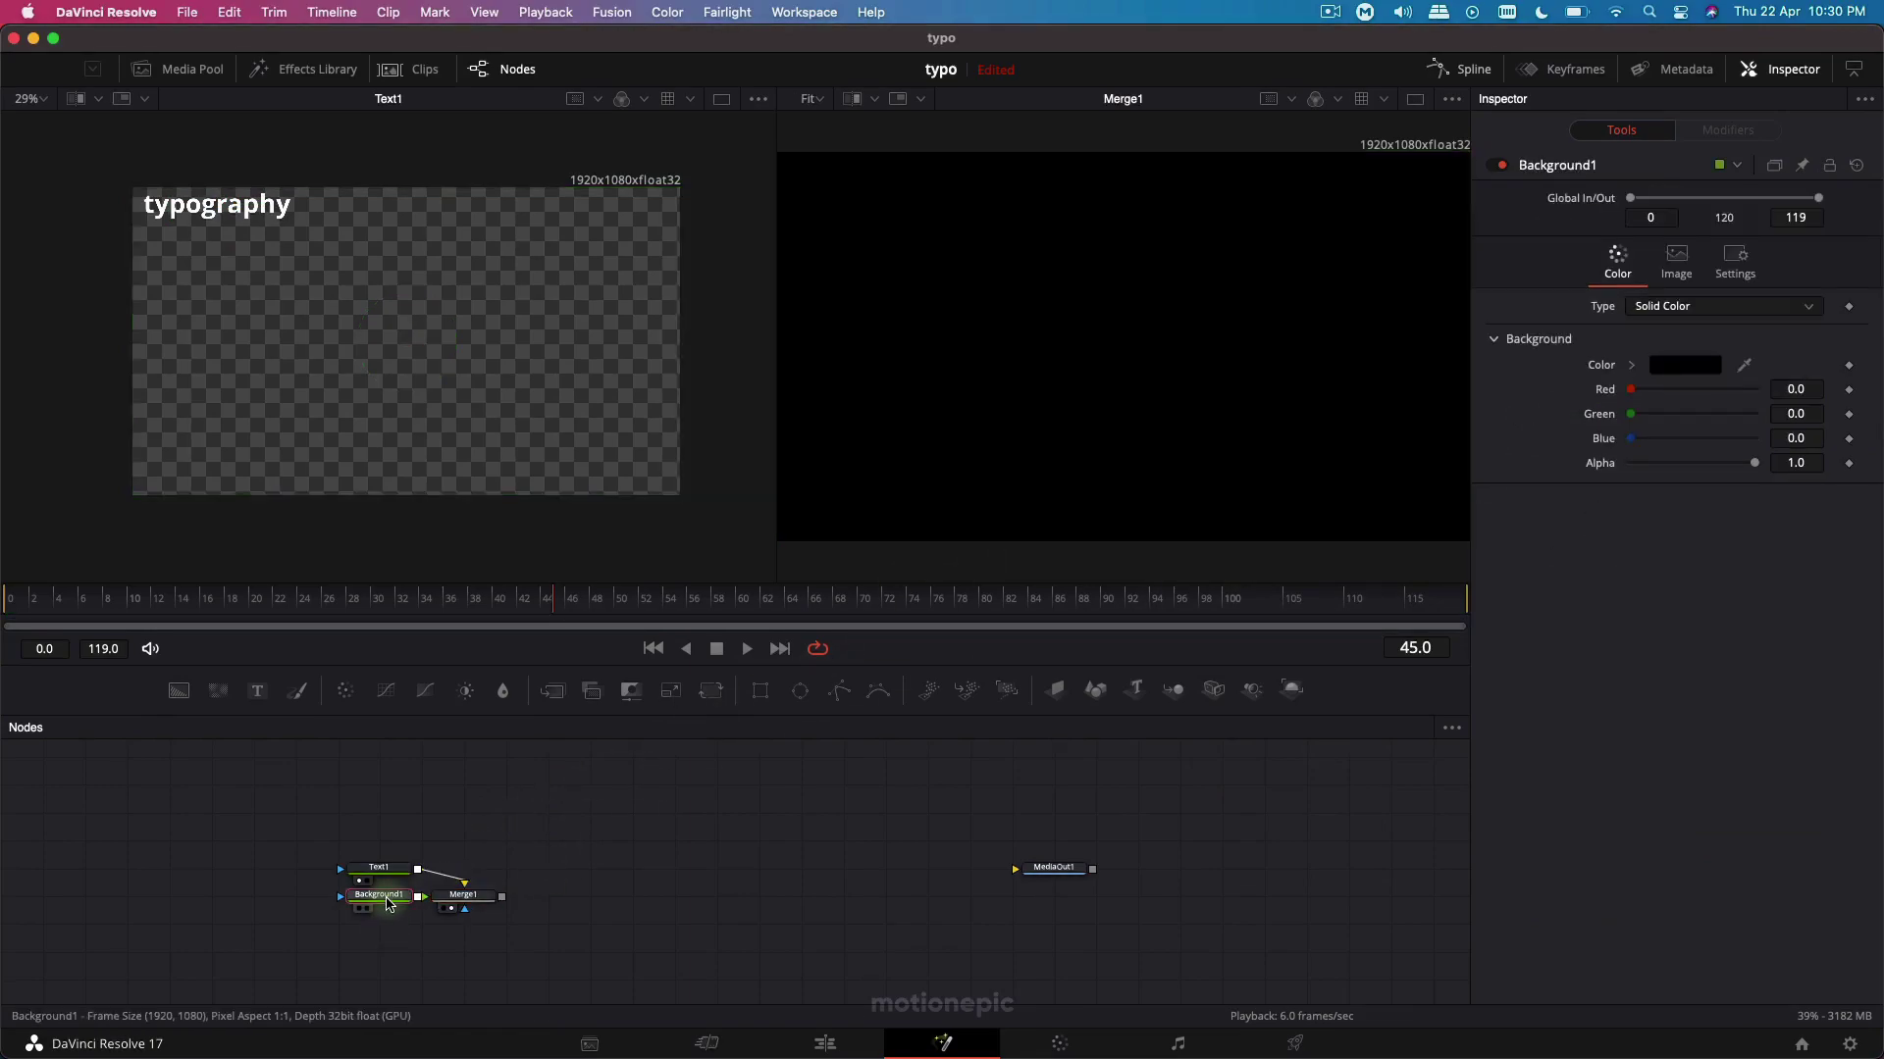
{"action": "left_click_drag", "start_coordinate": [1643, 390], "coordinate": [1755, 414]}
{"action": "left_click_drag", "start_coordinate": [1632, 439], "coordinate": [1755, 439]}
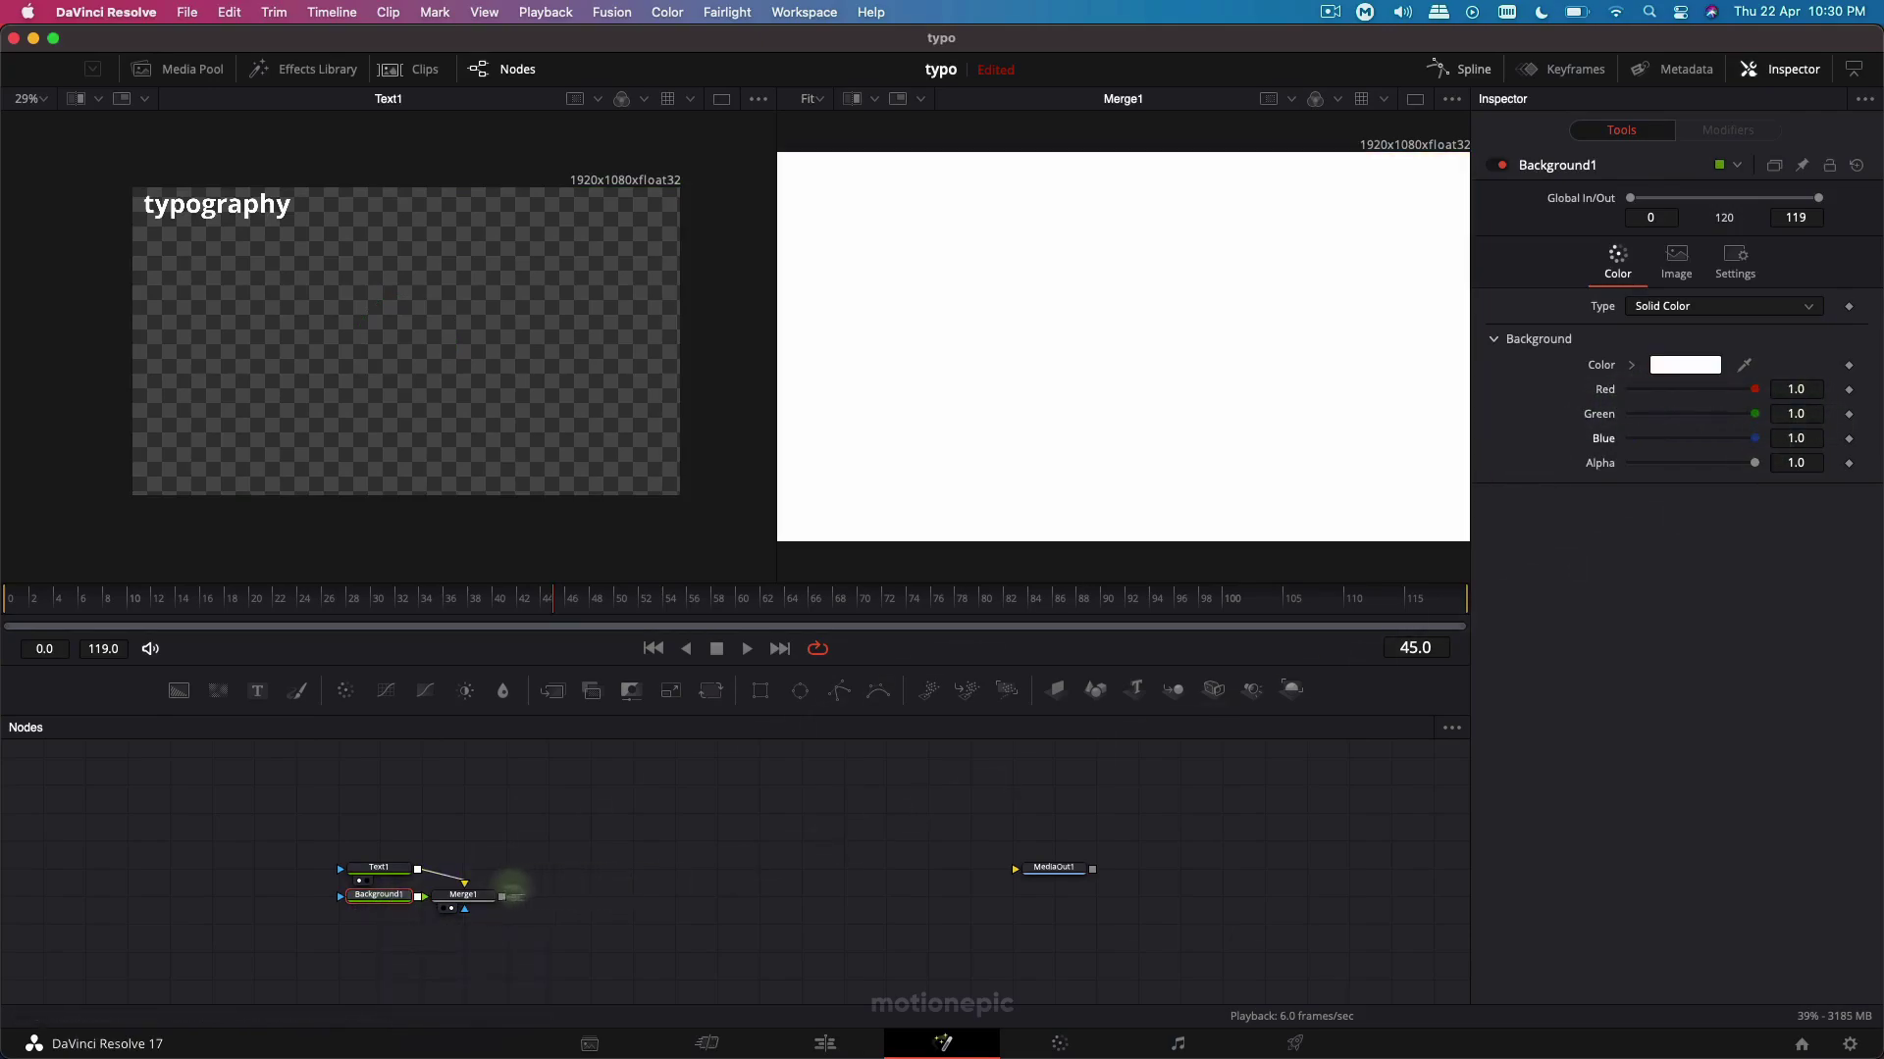
{"action": "left_click", "coordinate": [476, 901]}
{"action": "right_click", "coordinate": [470, 897]}
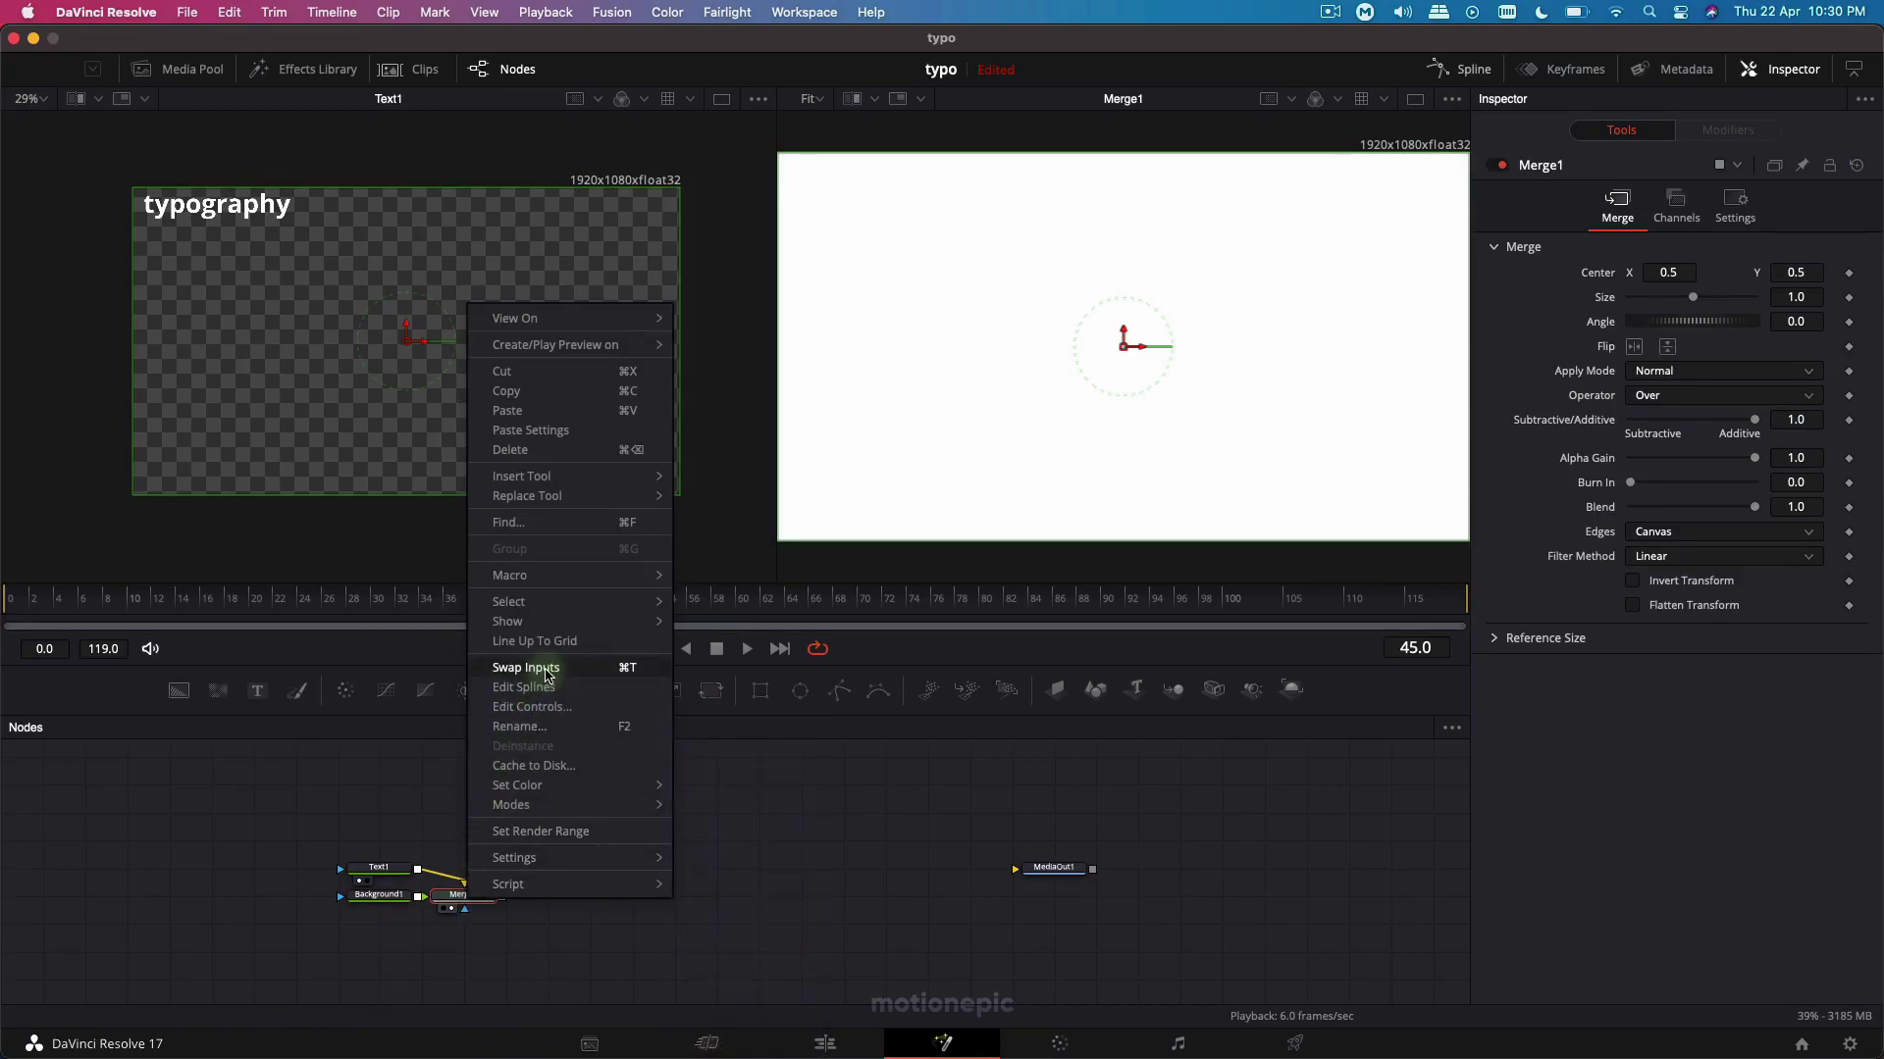
{"action": "left_click", "coordinate": [546, 676]}
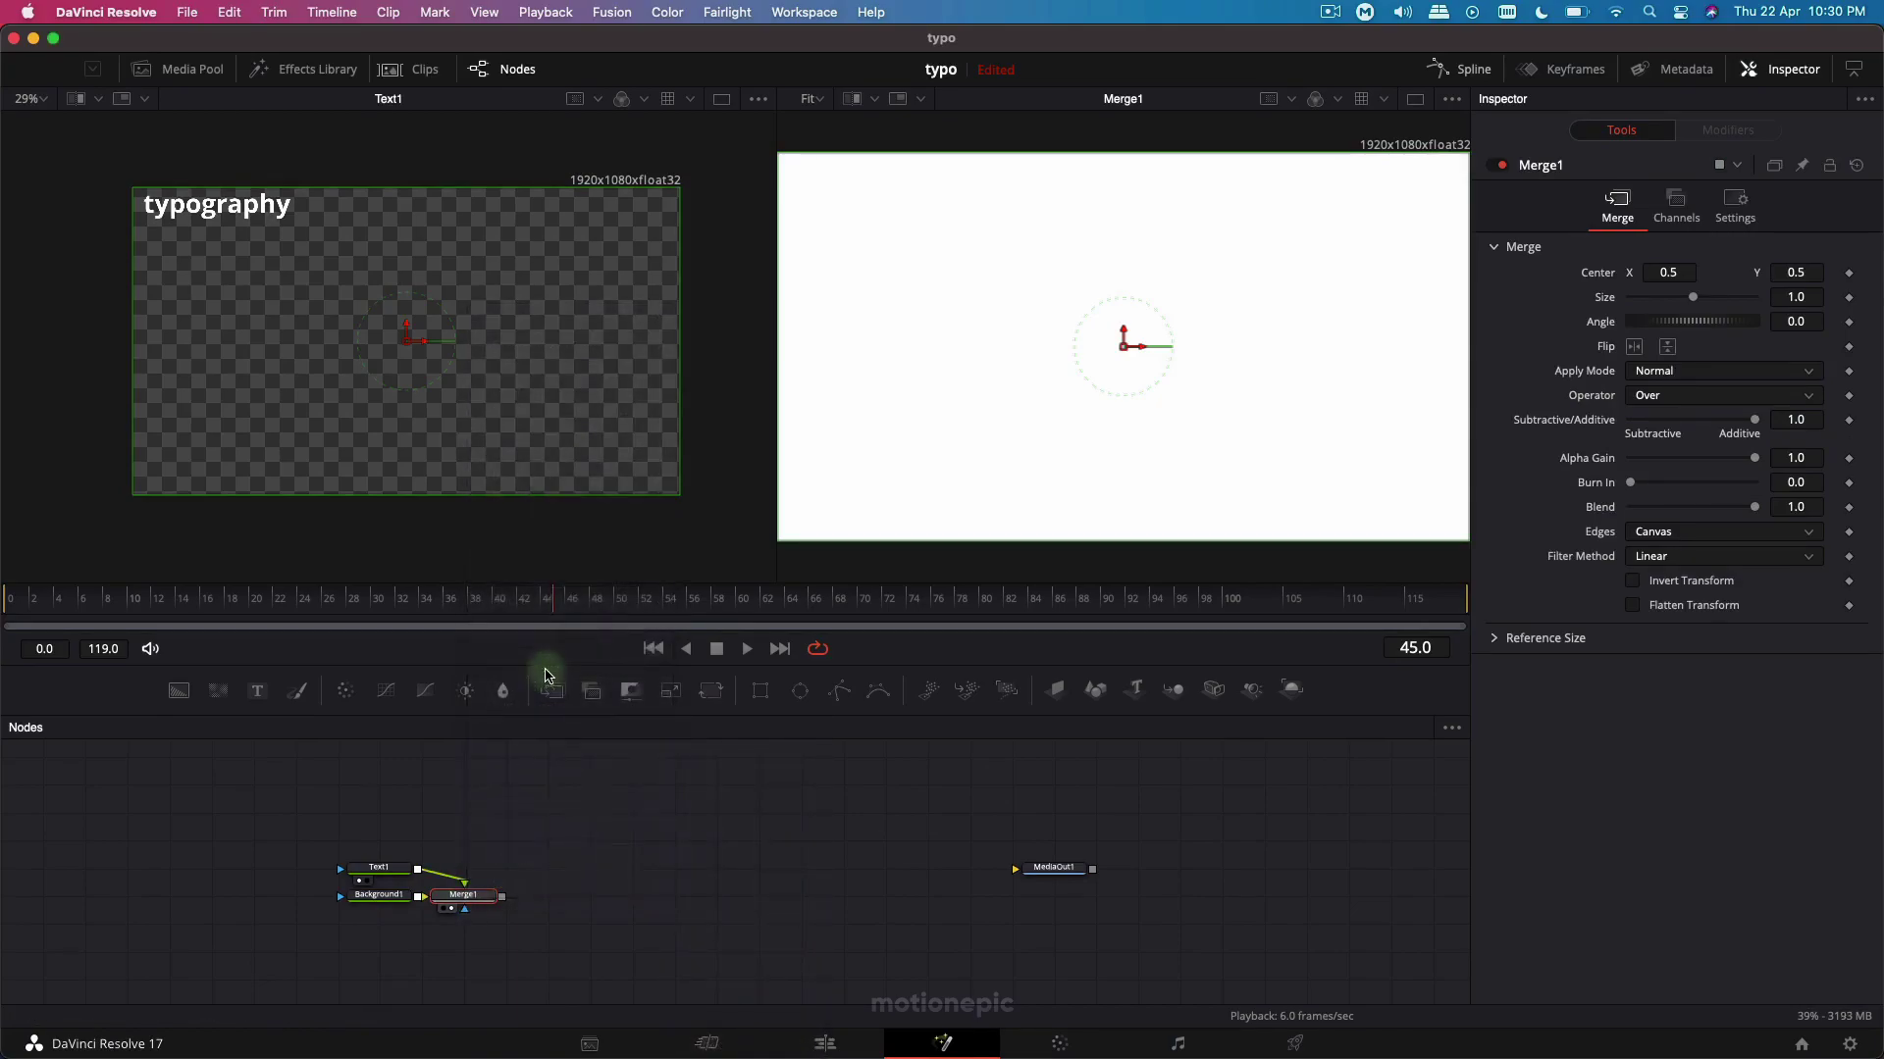
Turn the typography text black and place Text1 above Merge1 in the graph.
{"action": "left_click", "coordinate": [390, 871]}
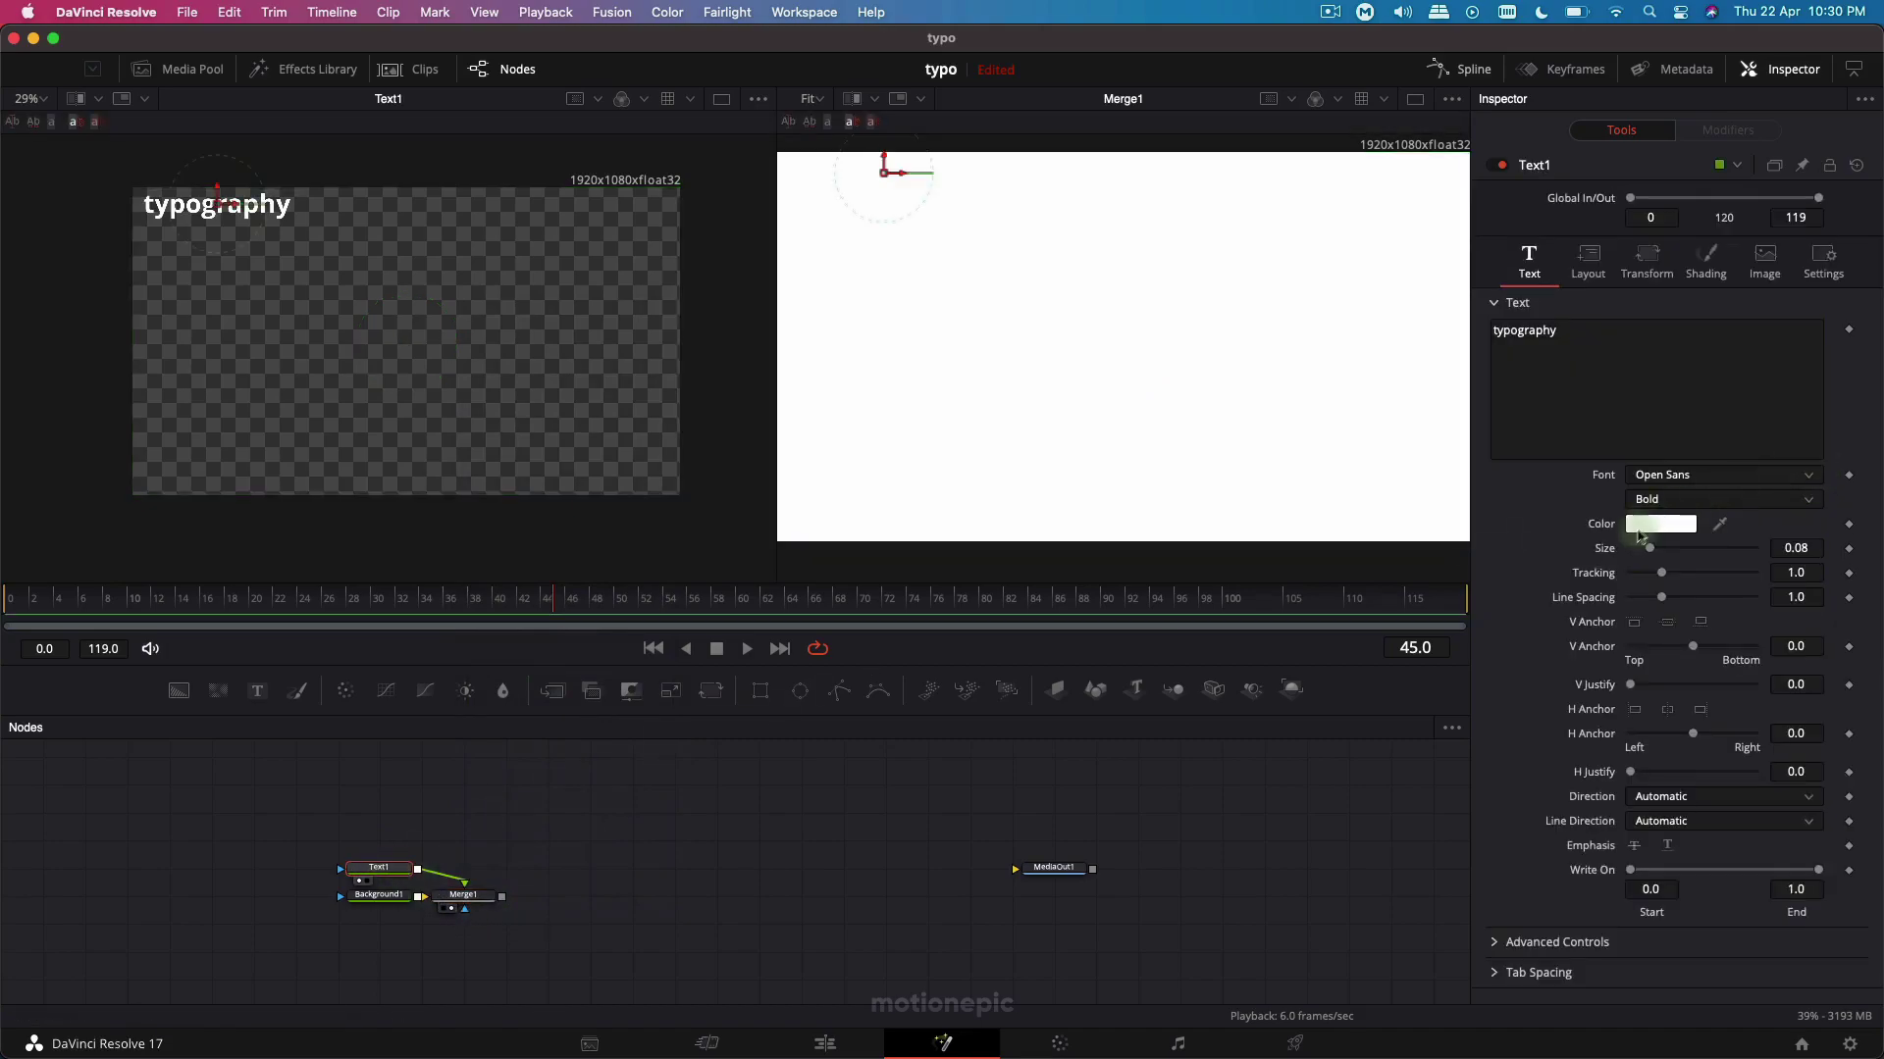
{"action": "left_click", "coordinate": [1643, 530]}
{"action": "left_click_drag", "start_coordinate": [1401, 516], "coordinate": [1241, 516]}
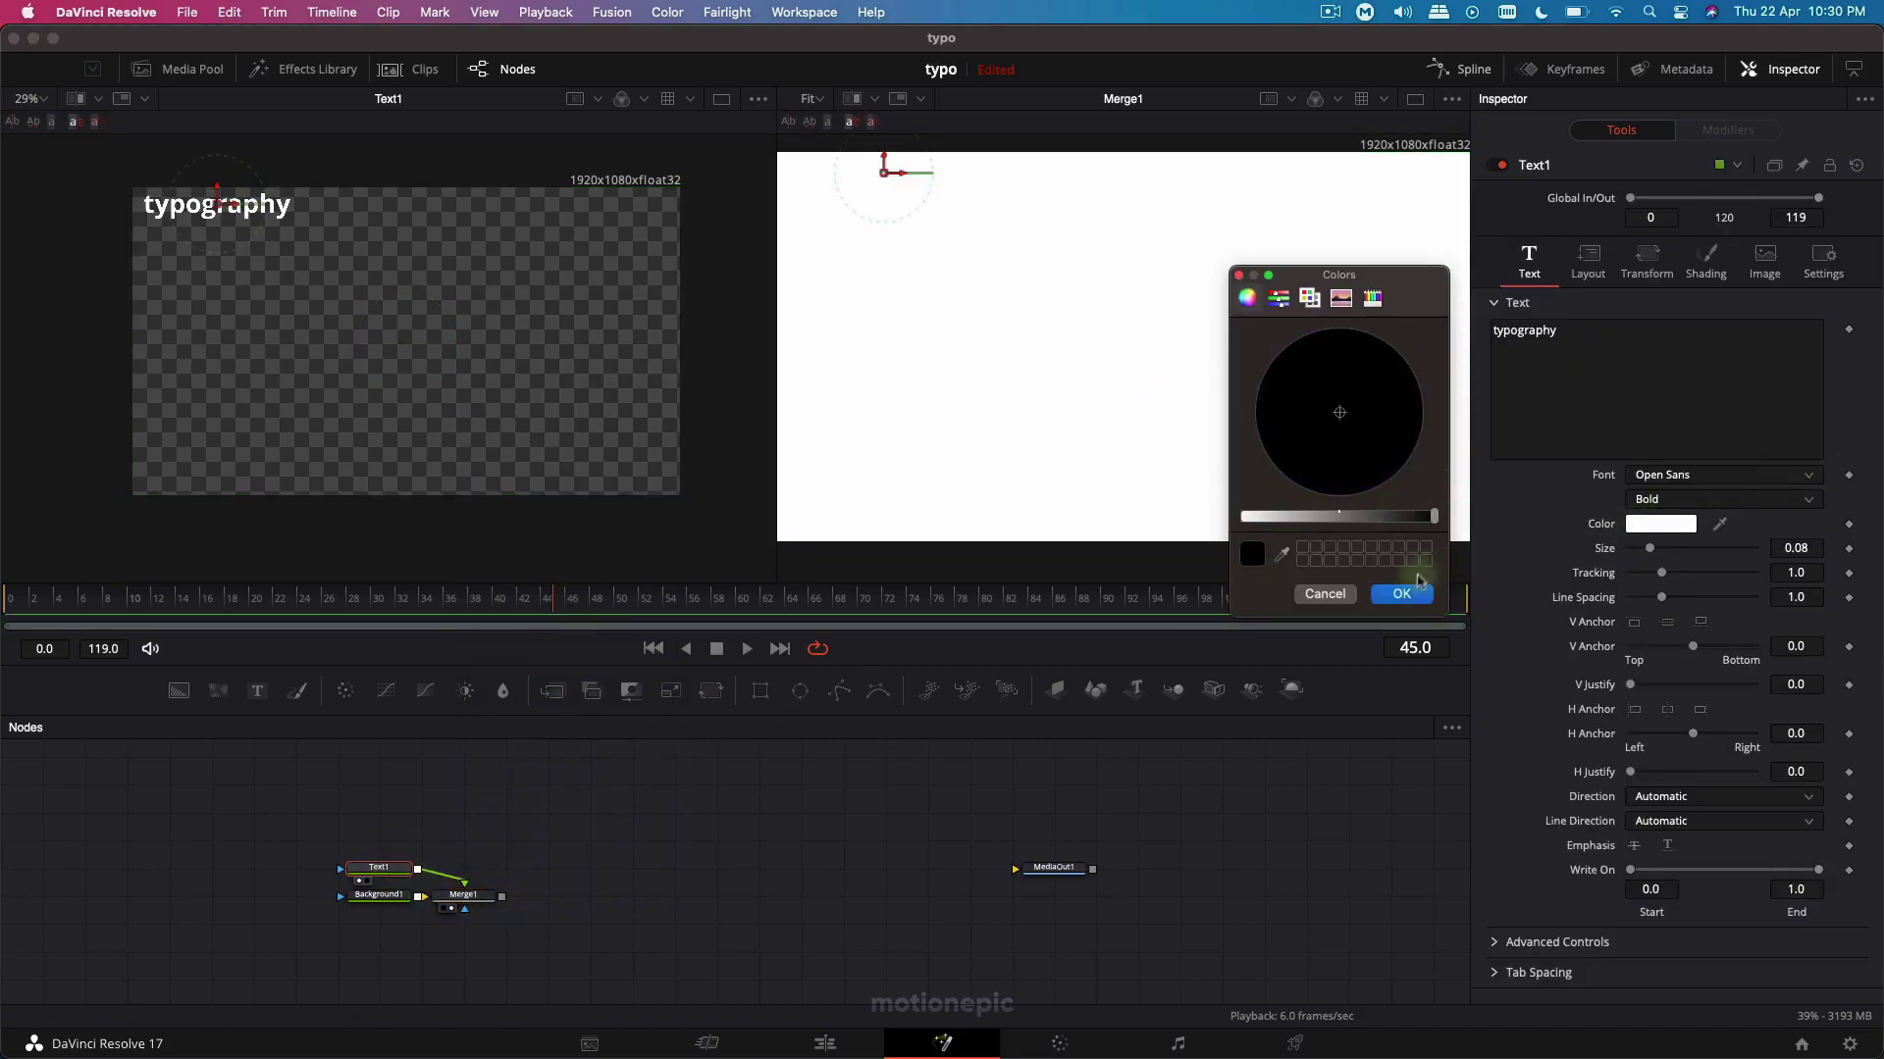
{"action": "left_click", "coordinate": [1408, 595]}
{"action": "left_click_drag", "start_coordinate": [378, 867], "coordinate": [469, 846]}
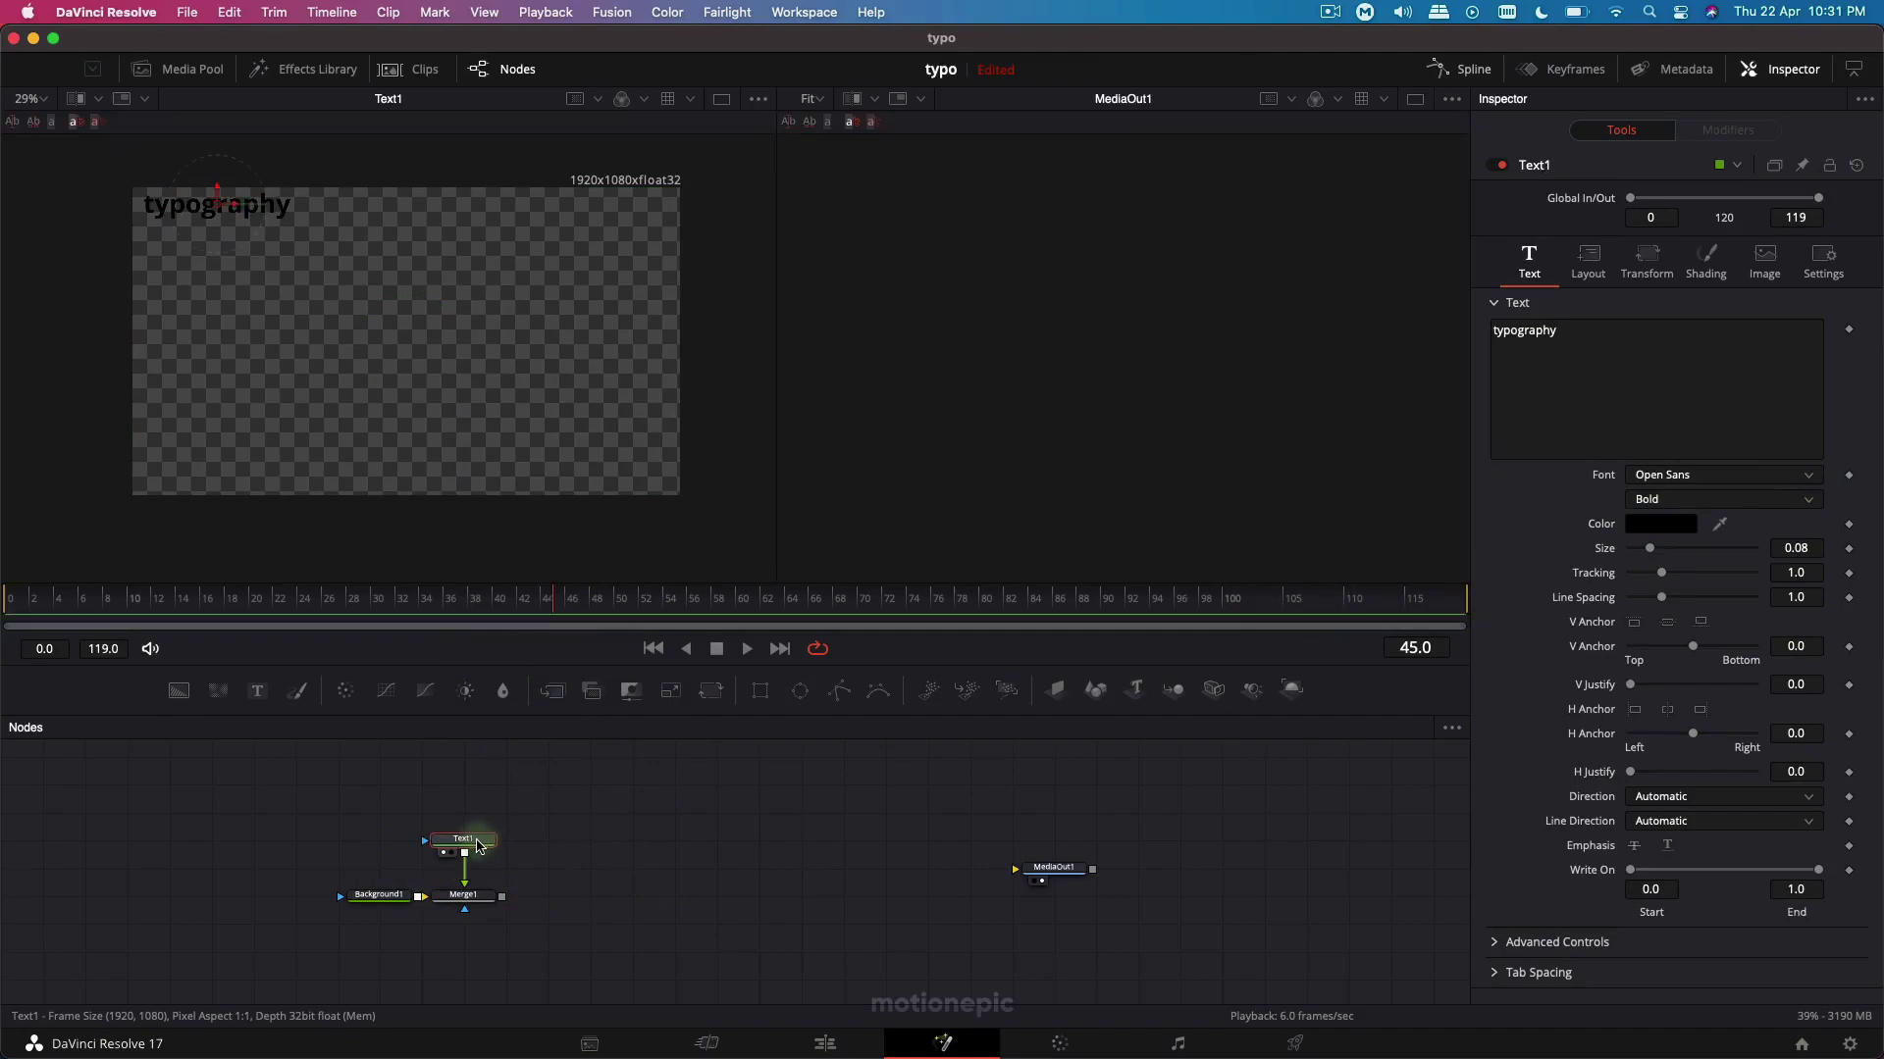
{"action": "key", "text": "shift+space"}
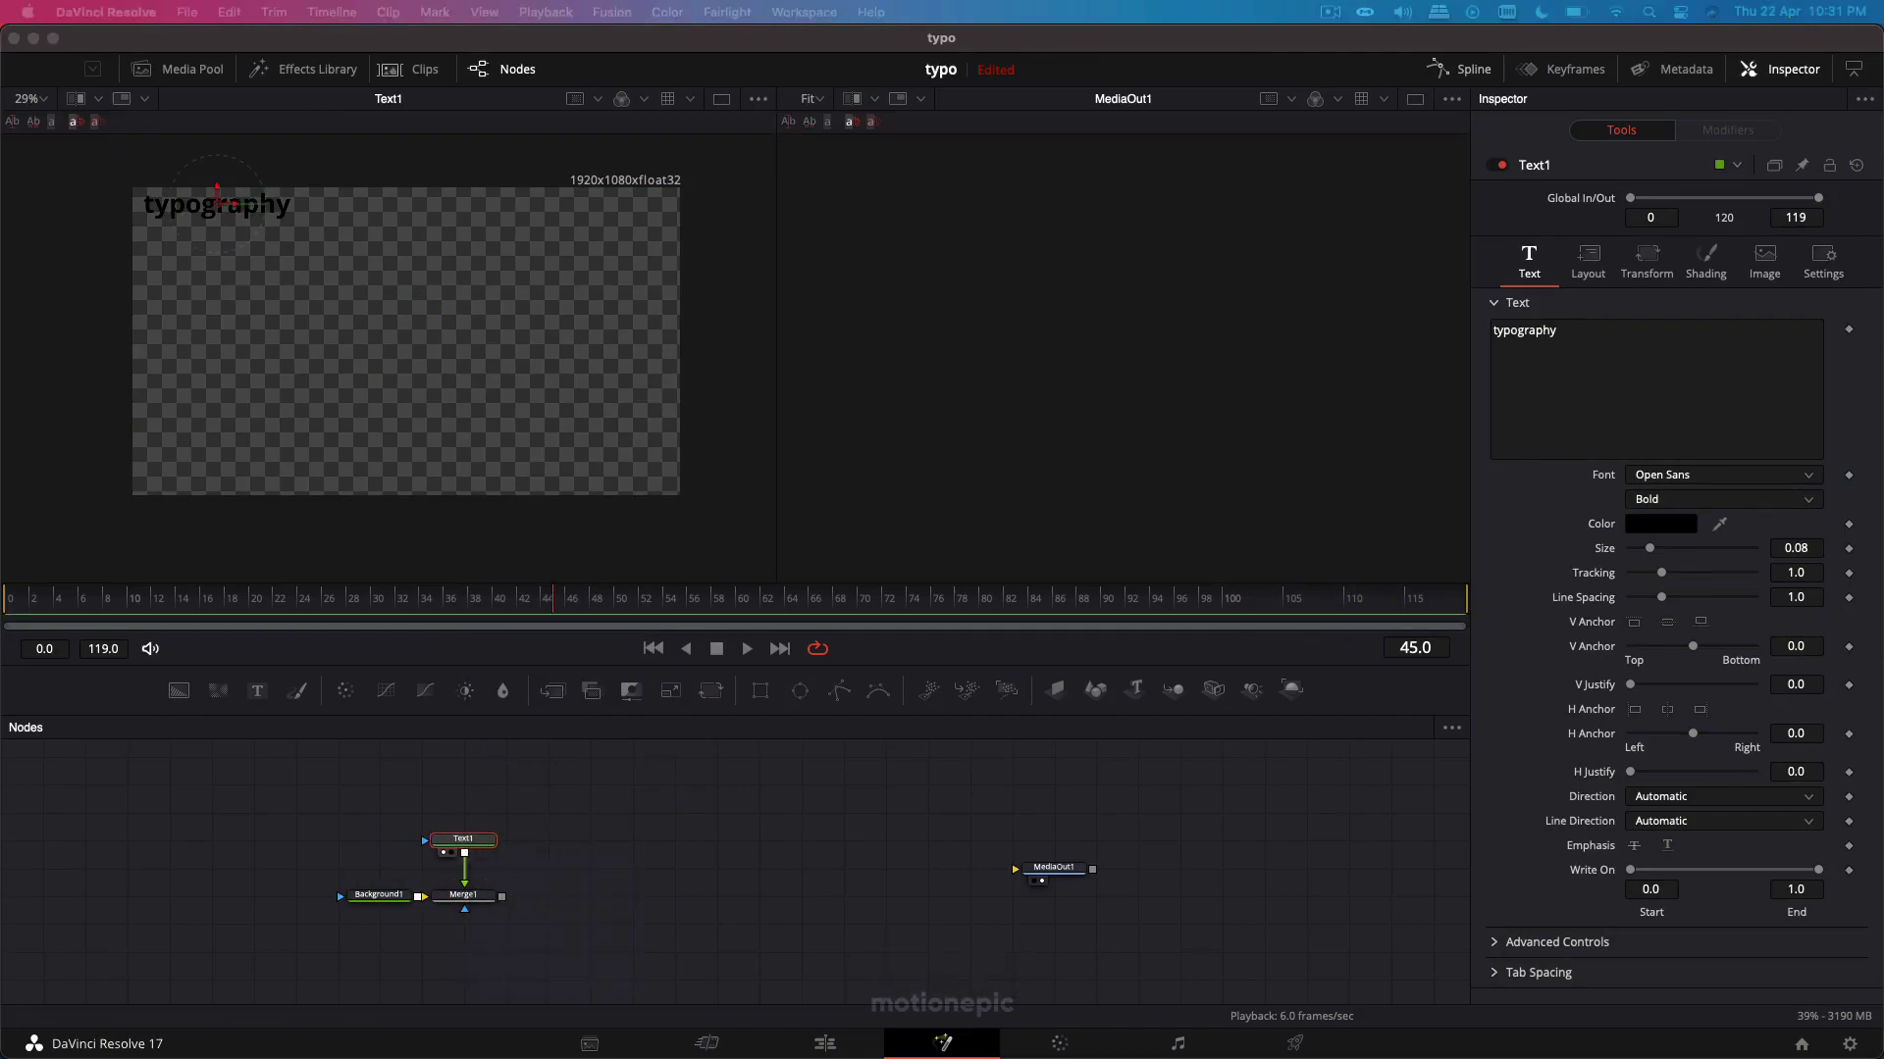
Insert a Duplicate node between Text1 and Merge1 and show Duplicate1 in the second viewer.
{"action": "type", "text": "dup"}
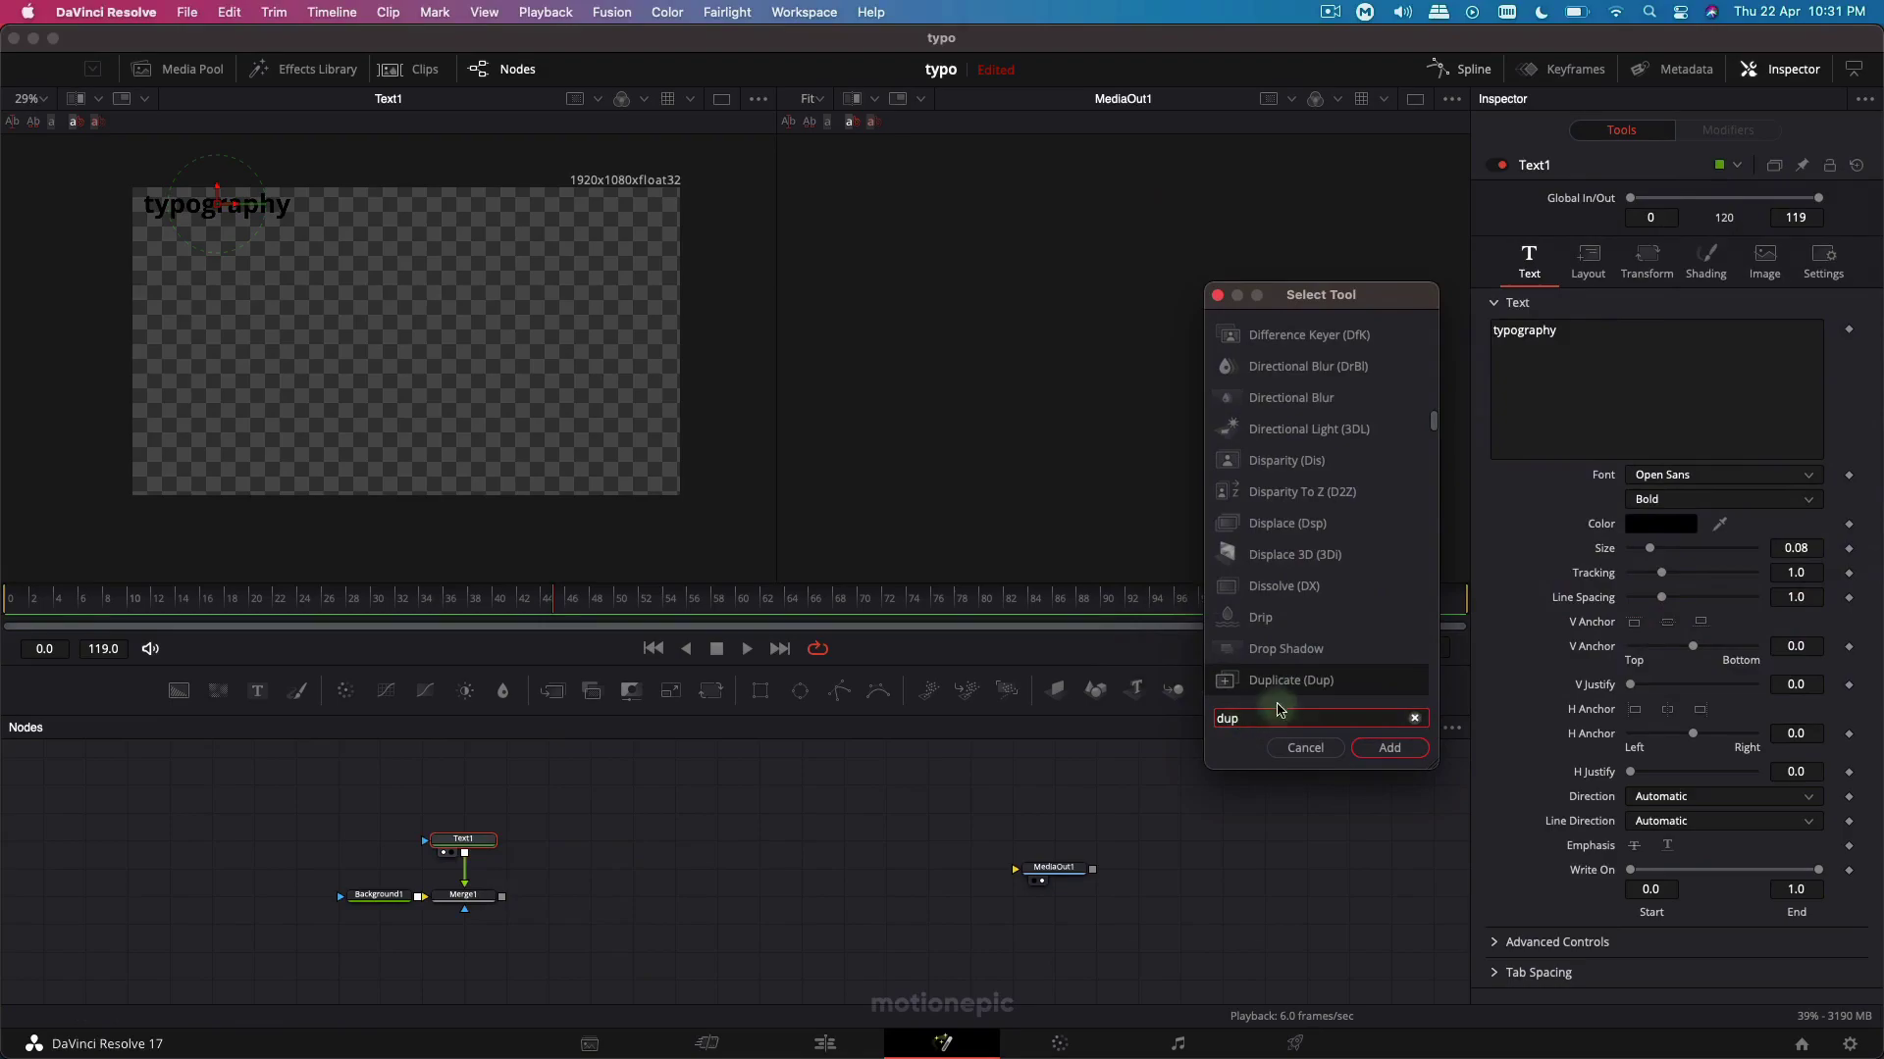
{"action": "left_click", "coordinate": [1273, 686]}
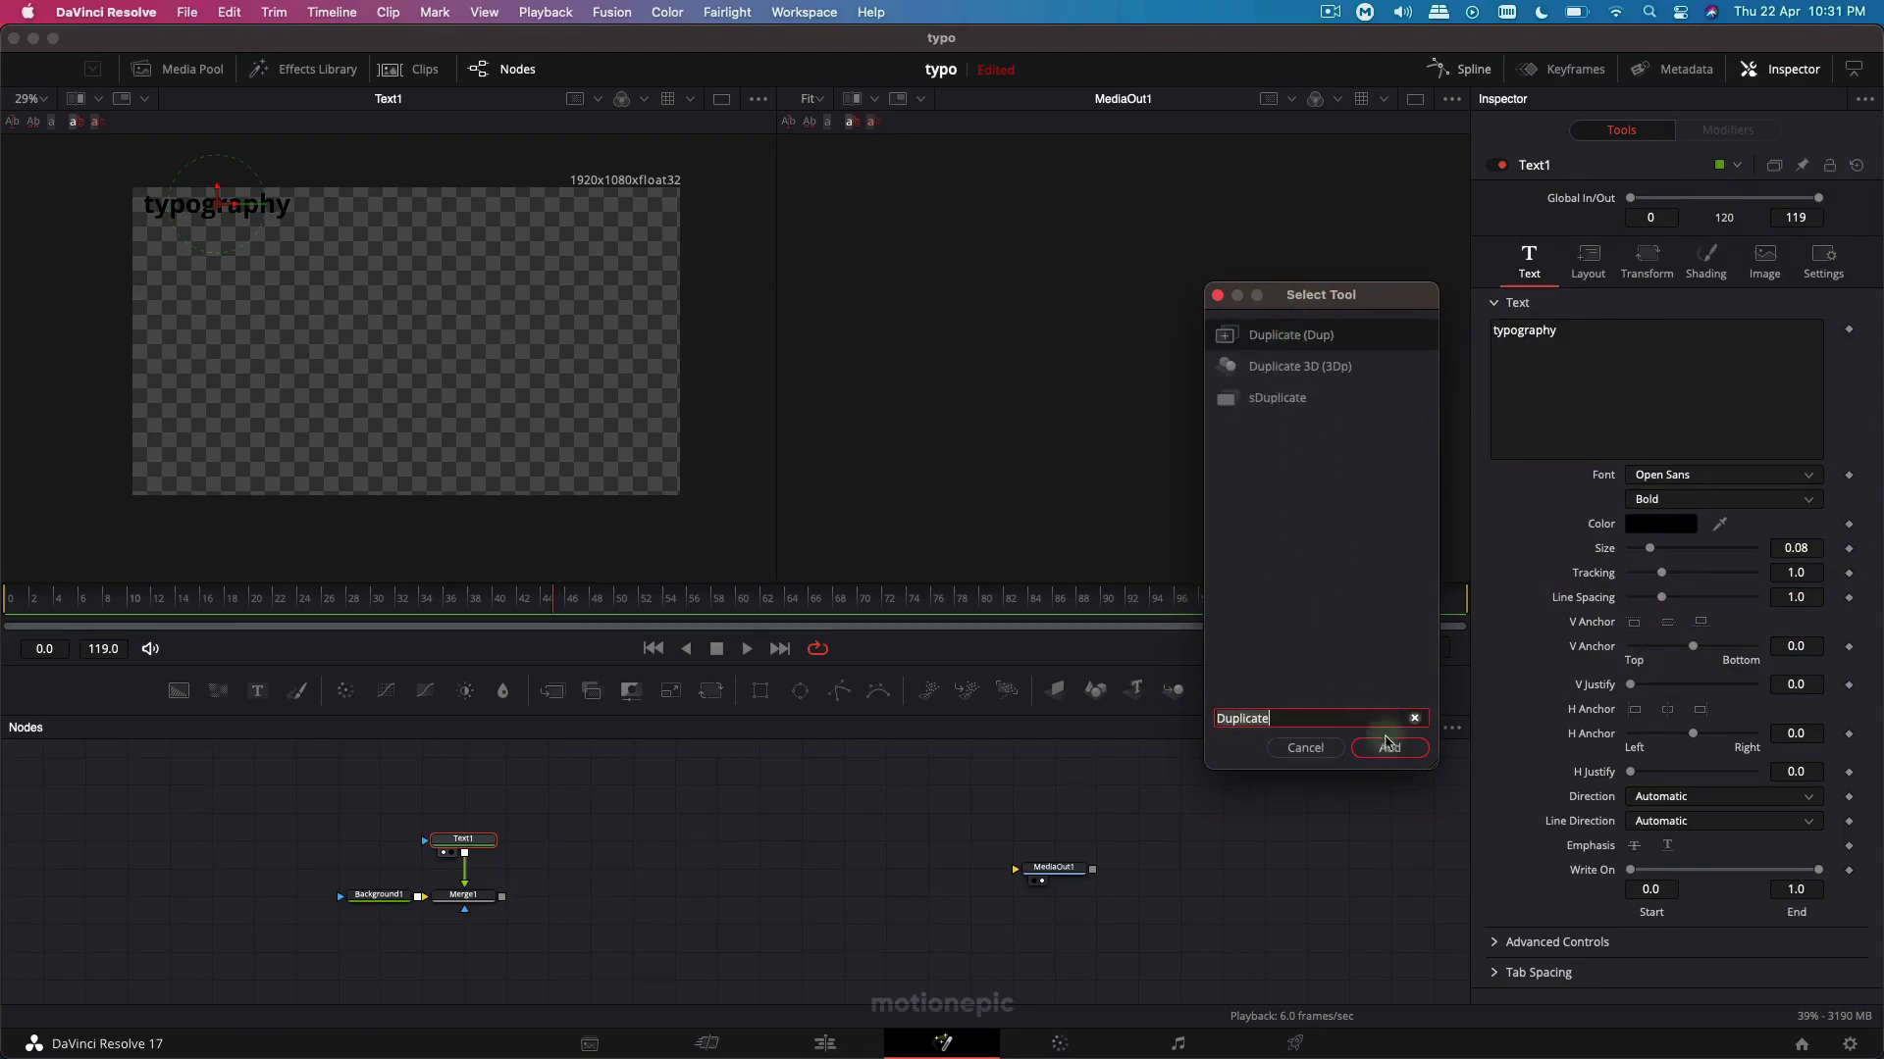
{"action": "left_click", "coordinate": [1389, 748]}
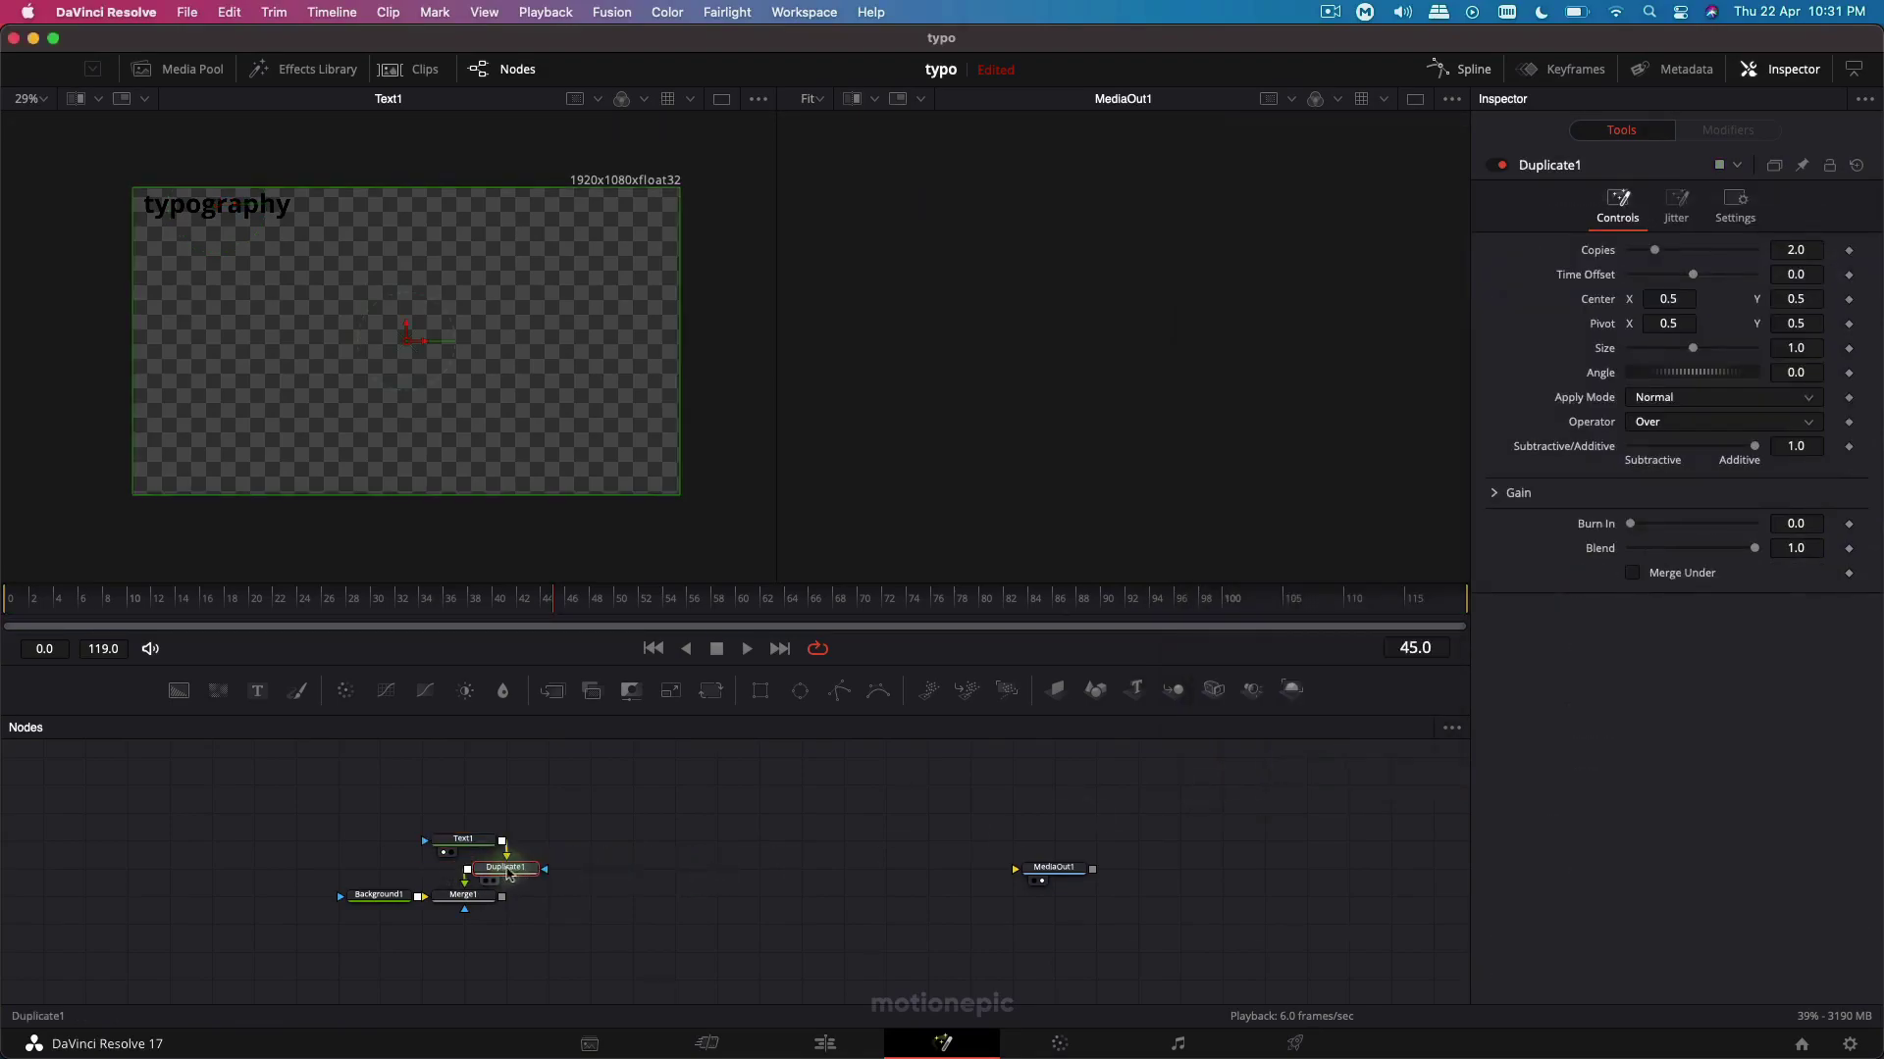
{"action": "left_click", "coordinate": [555, 876]}
{"action": "left_click_drag", "start_coordinate": [555, 875], "coordinate": [555, 903]}
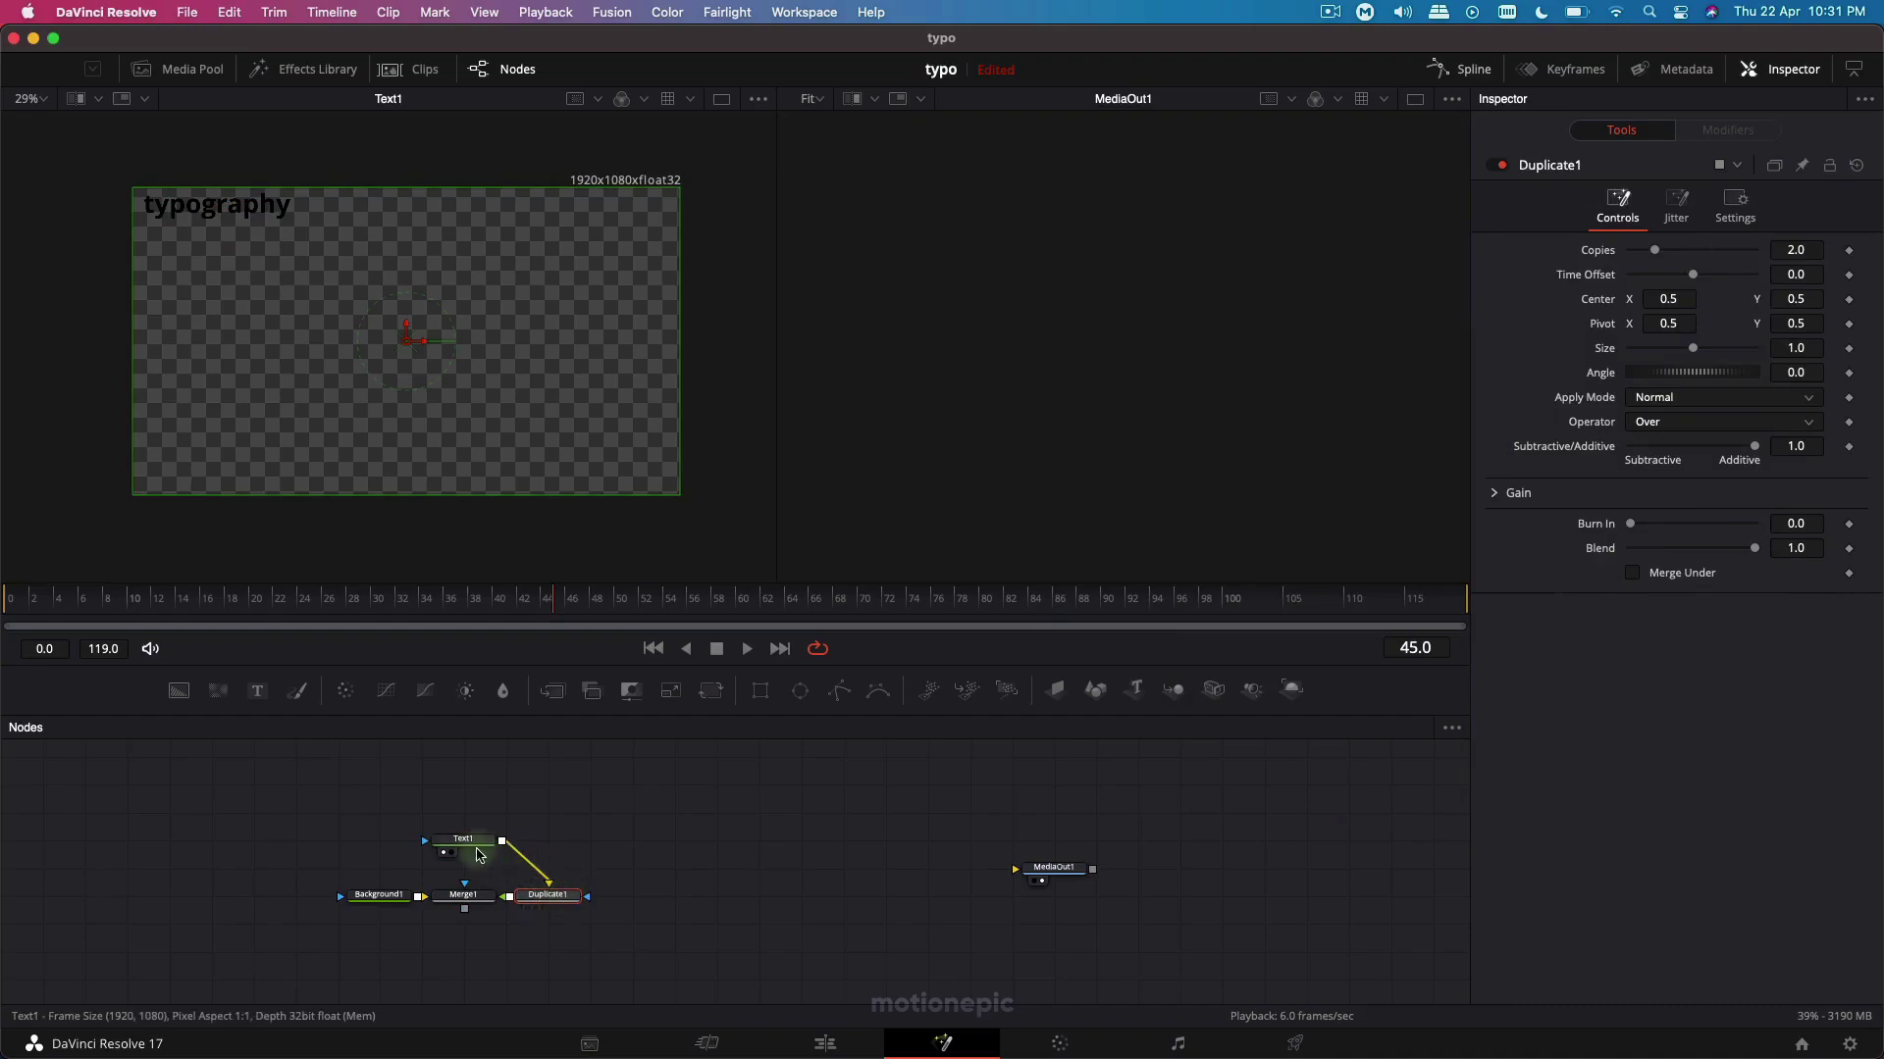
{"action": "left_click_drag", "start_coordinate": [502, 843], "coordinate": [1092, 382]}
{"action": "left_click", "coordinate": [565, 900]}
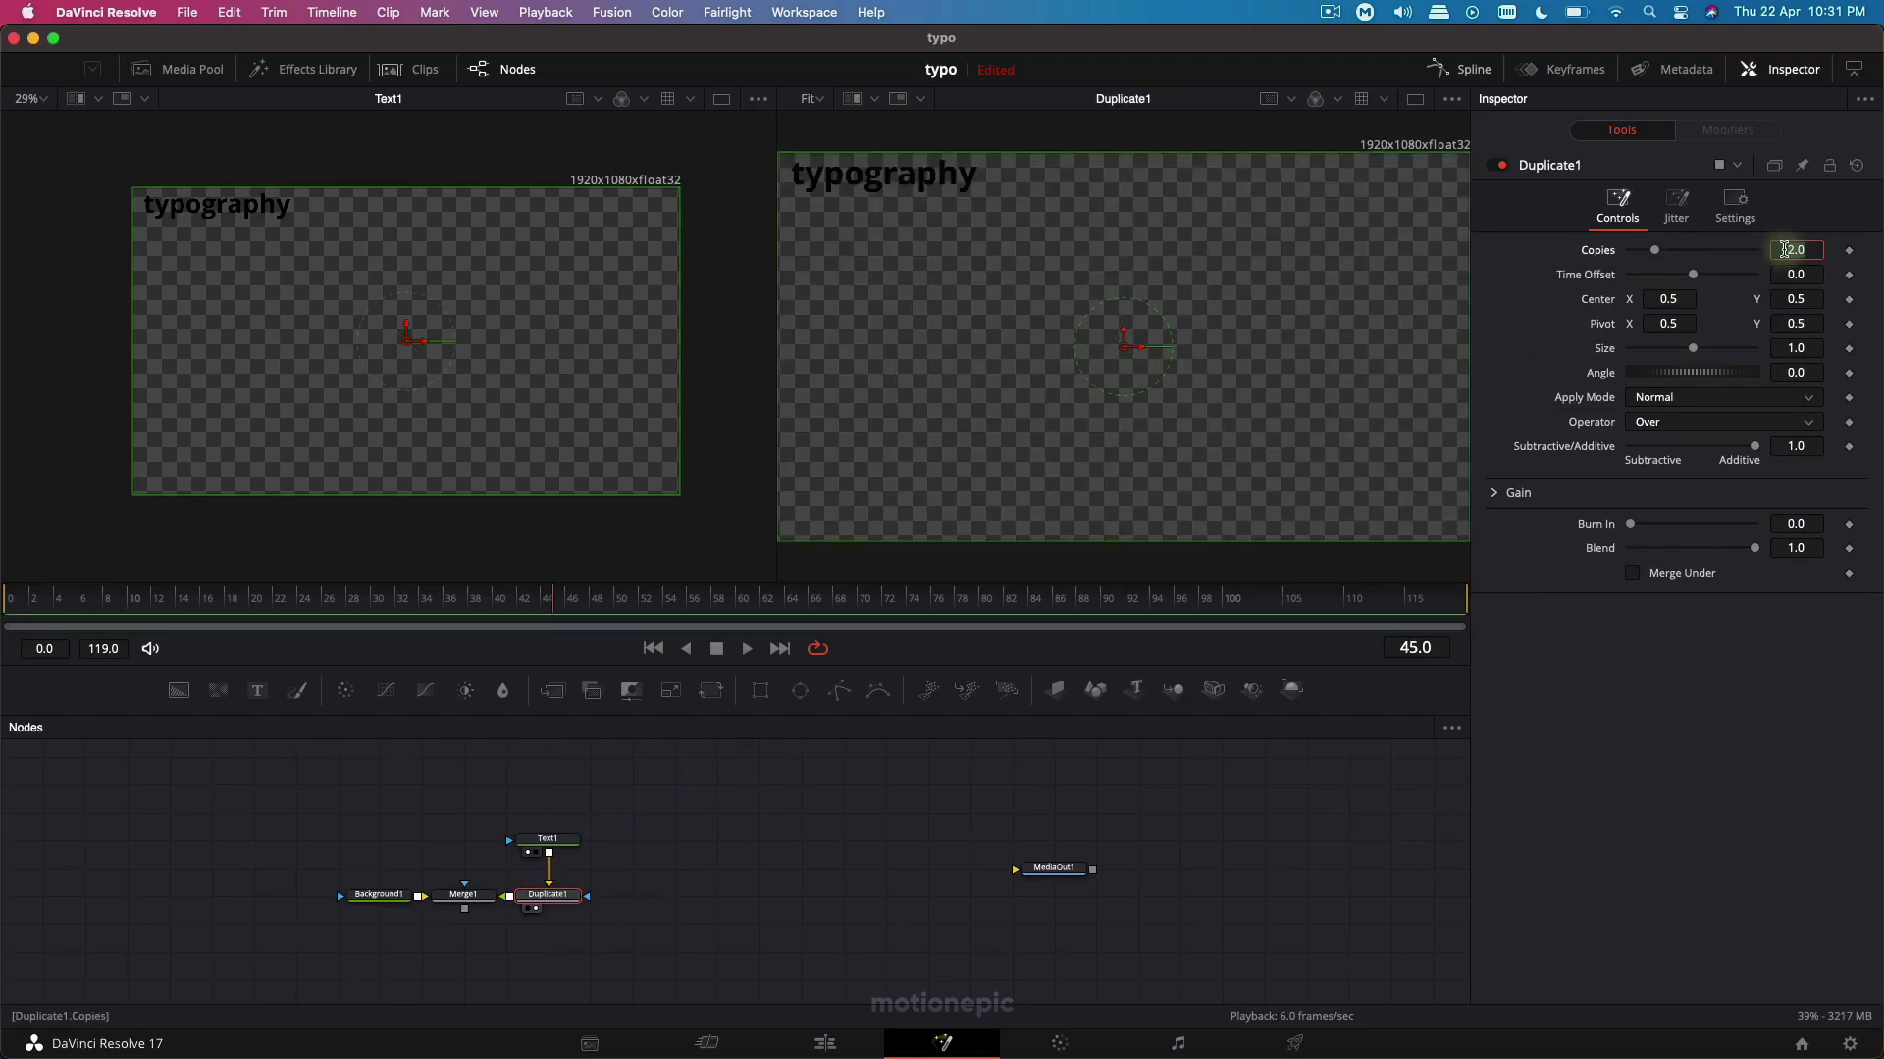
Set Duplicate1 to 3 copies spread horizontally with Center X 0.836.
{"action": "type", "text": "3"}
{"action": "key", "text": "Tab"}
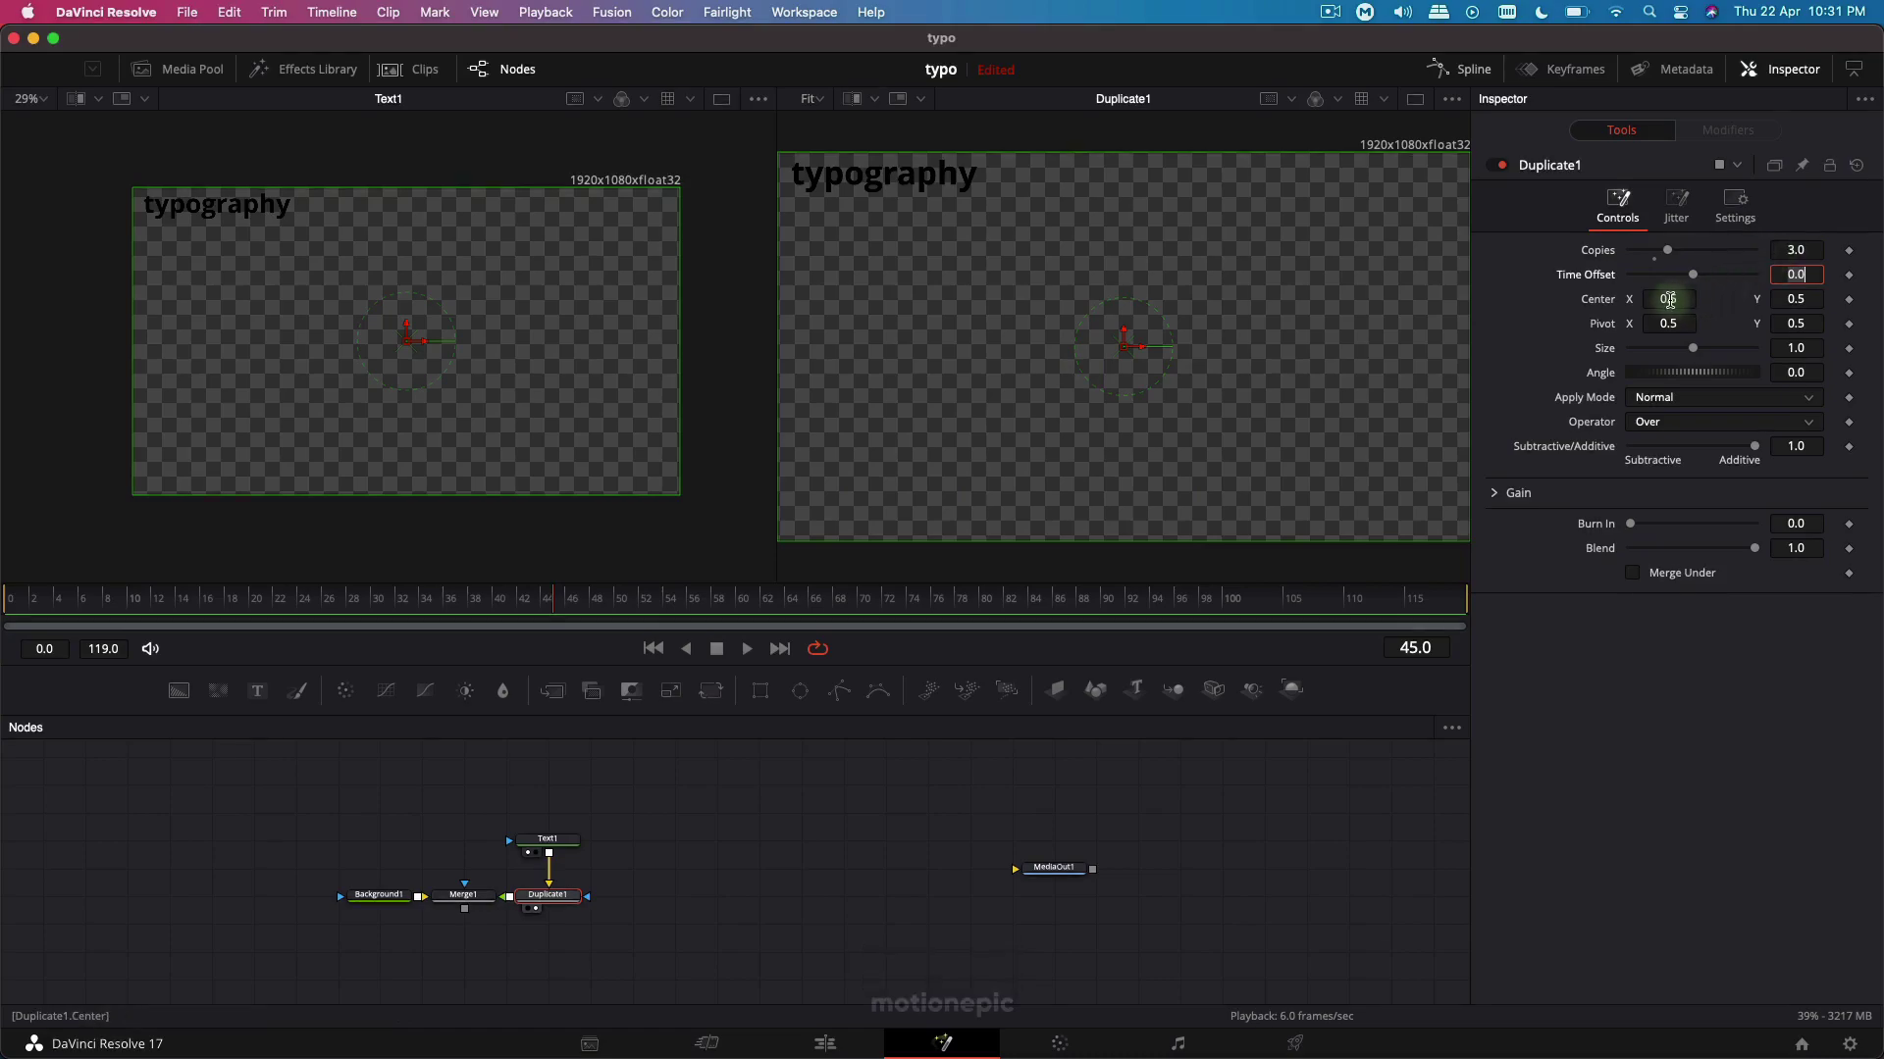
{"action": "left_click_drag", "start_coordinate": [1668, 300], "coordinate": [1027, 314]}
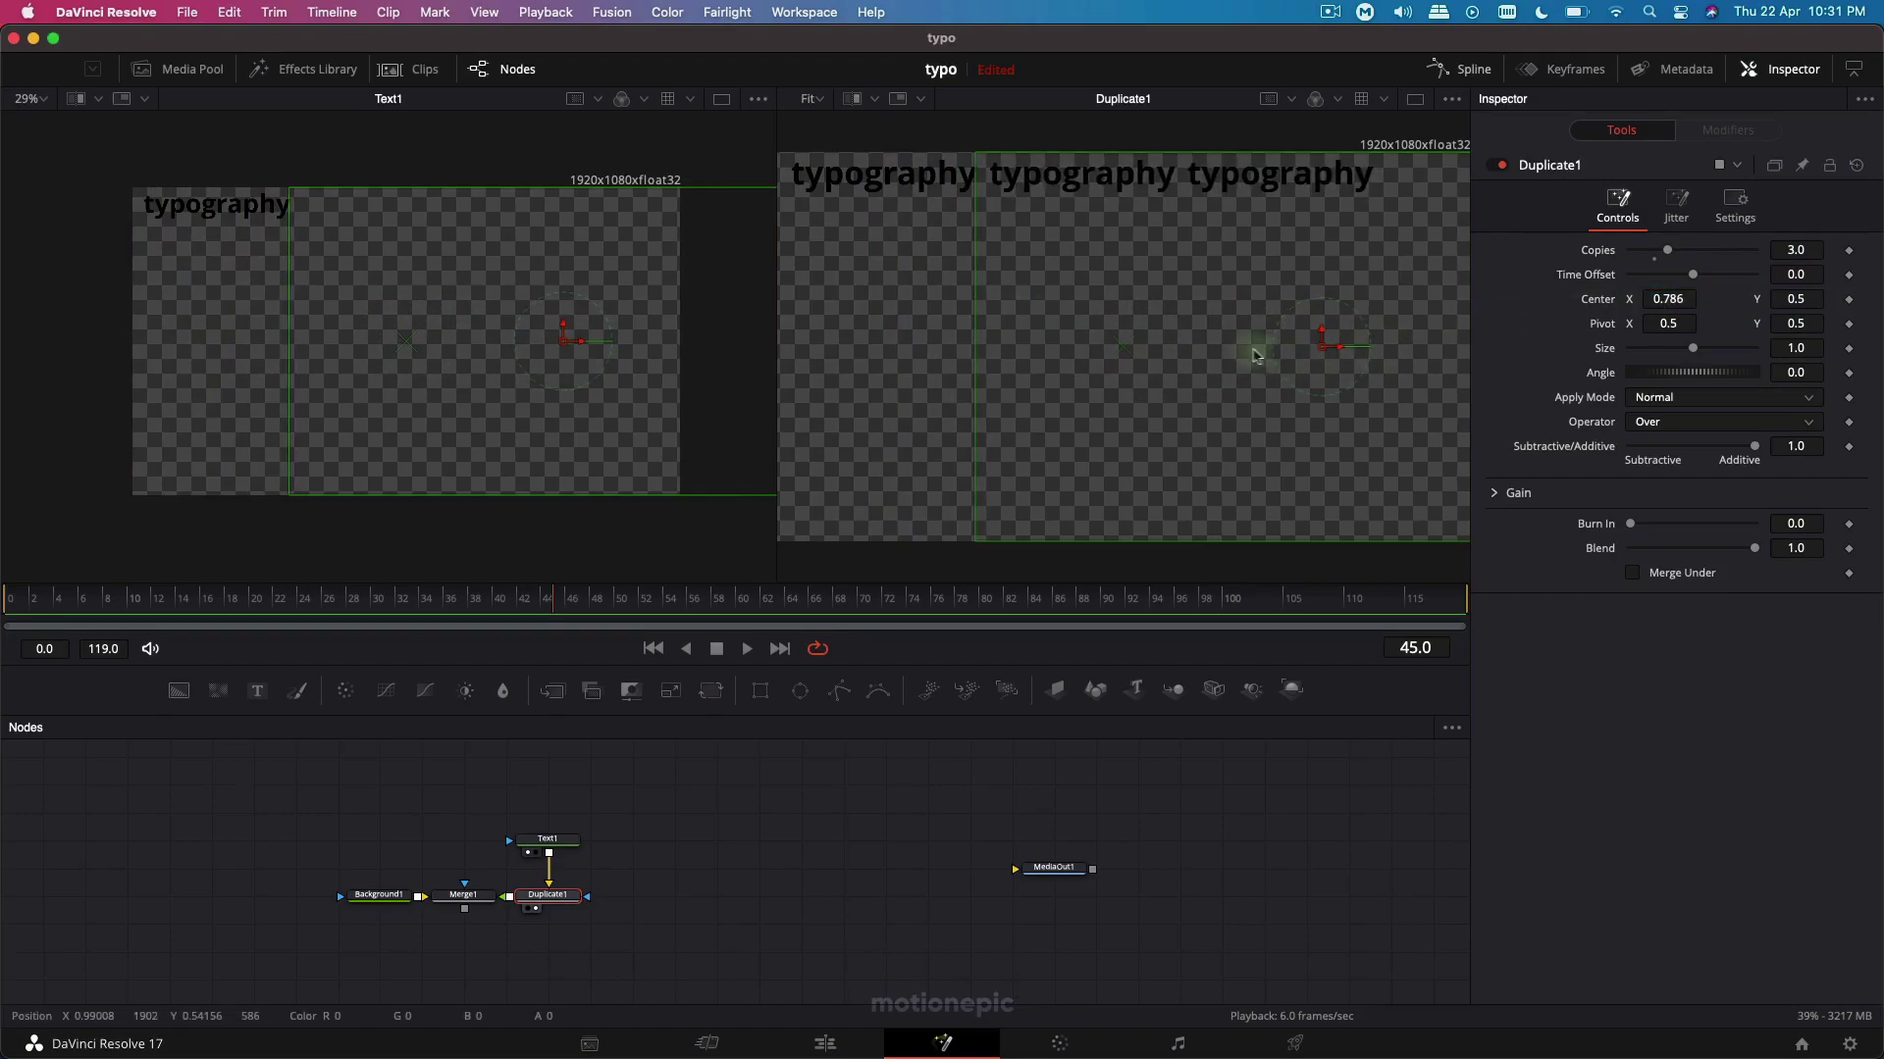
{"action": "scroll", "coordinate": [1262, 265], "scroll_direction": "down", "scroll_amount": 2}
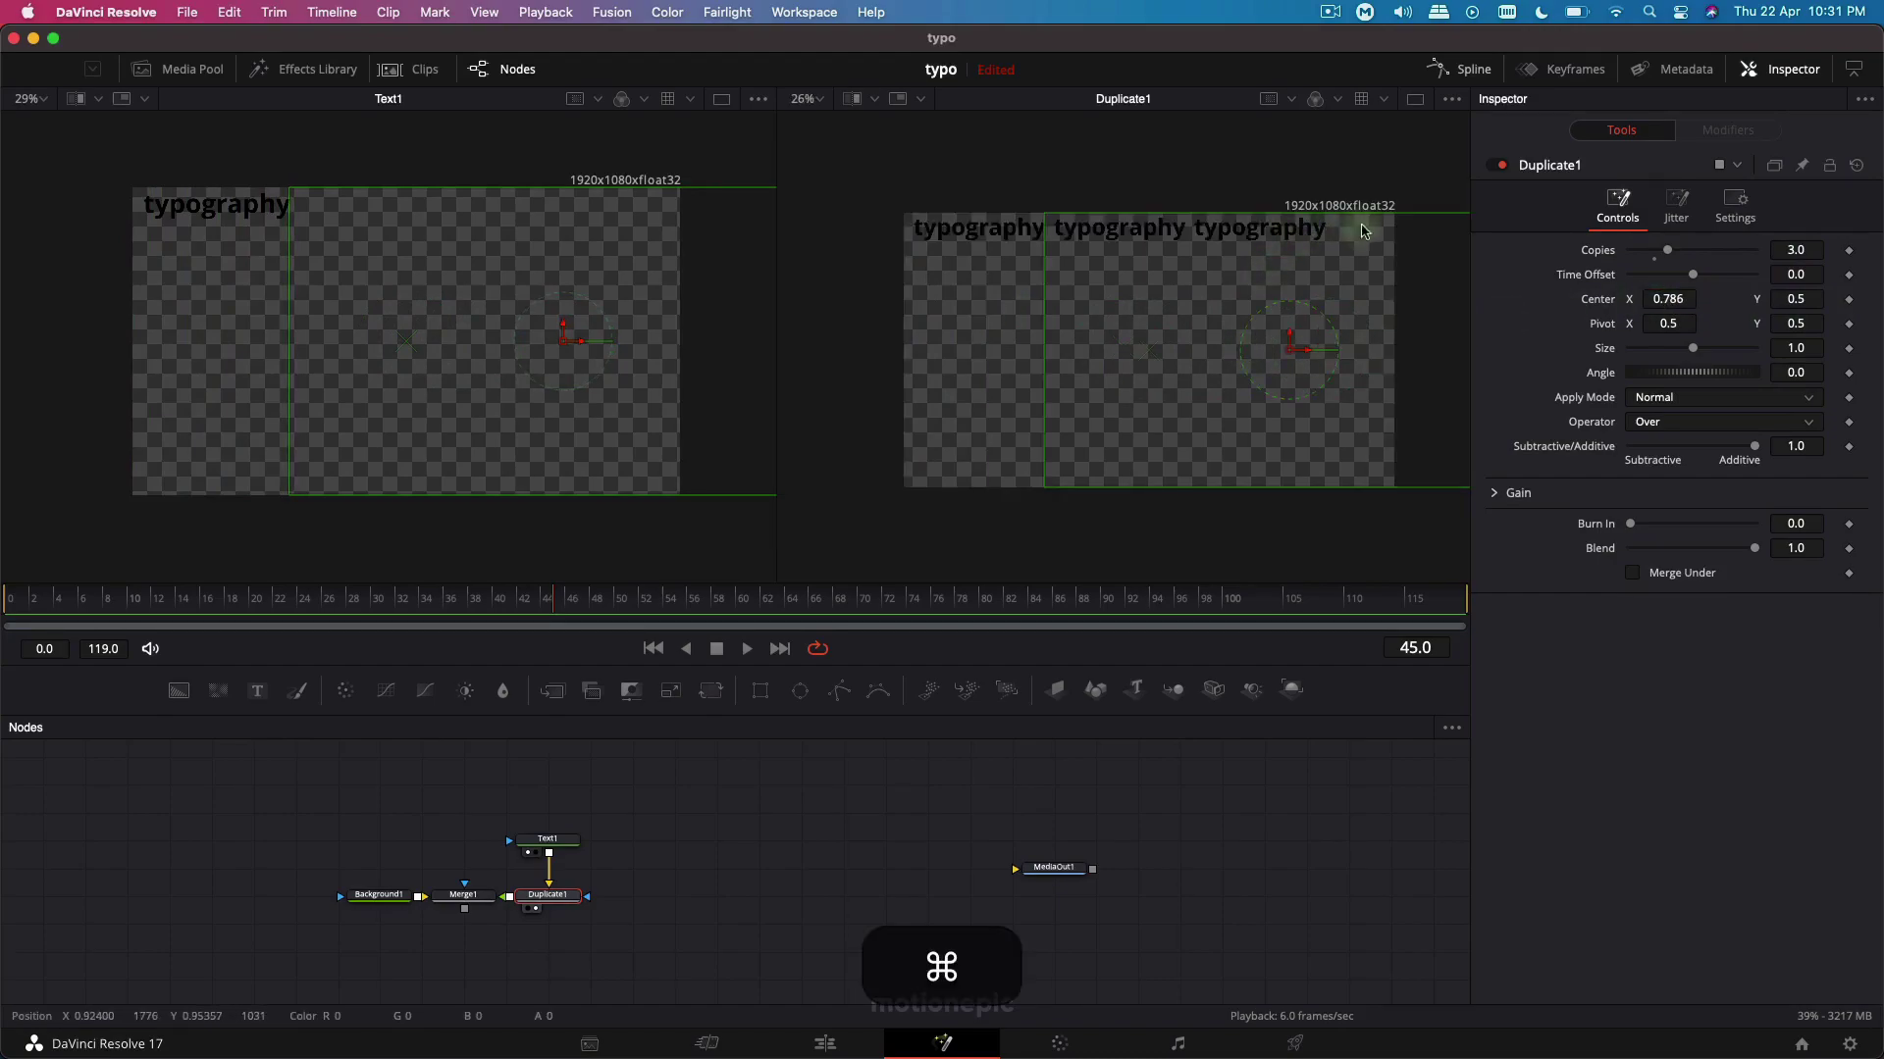
{"action": "scroll", "coordinate": [1362, 231], "scroll_direction": "up", "scroll_amount": 2}
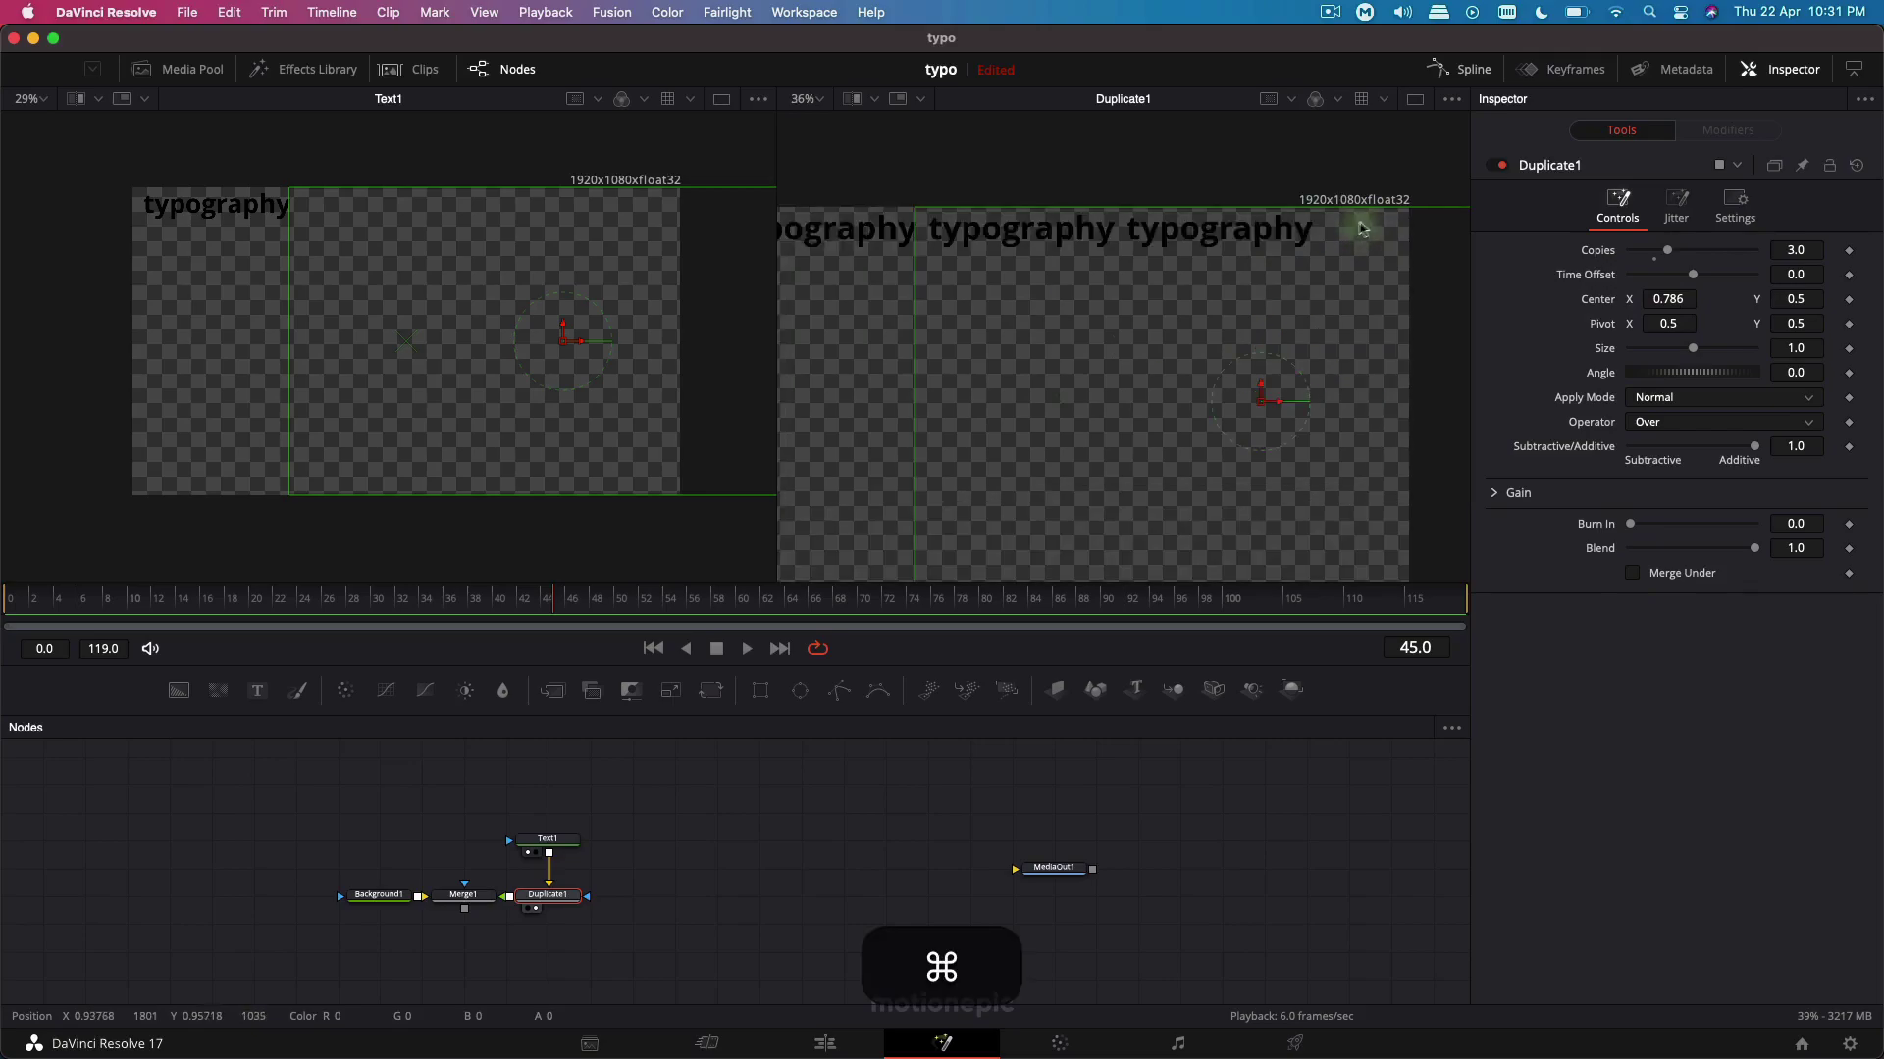
{"action": "scroll", "coordinate": [1362, 232], "scroll_direction": "down", "scroll_amount": 2}
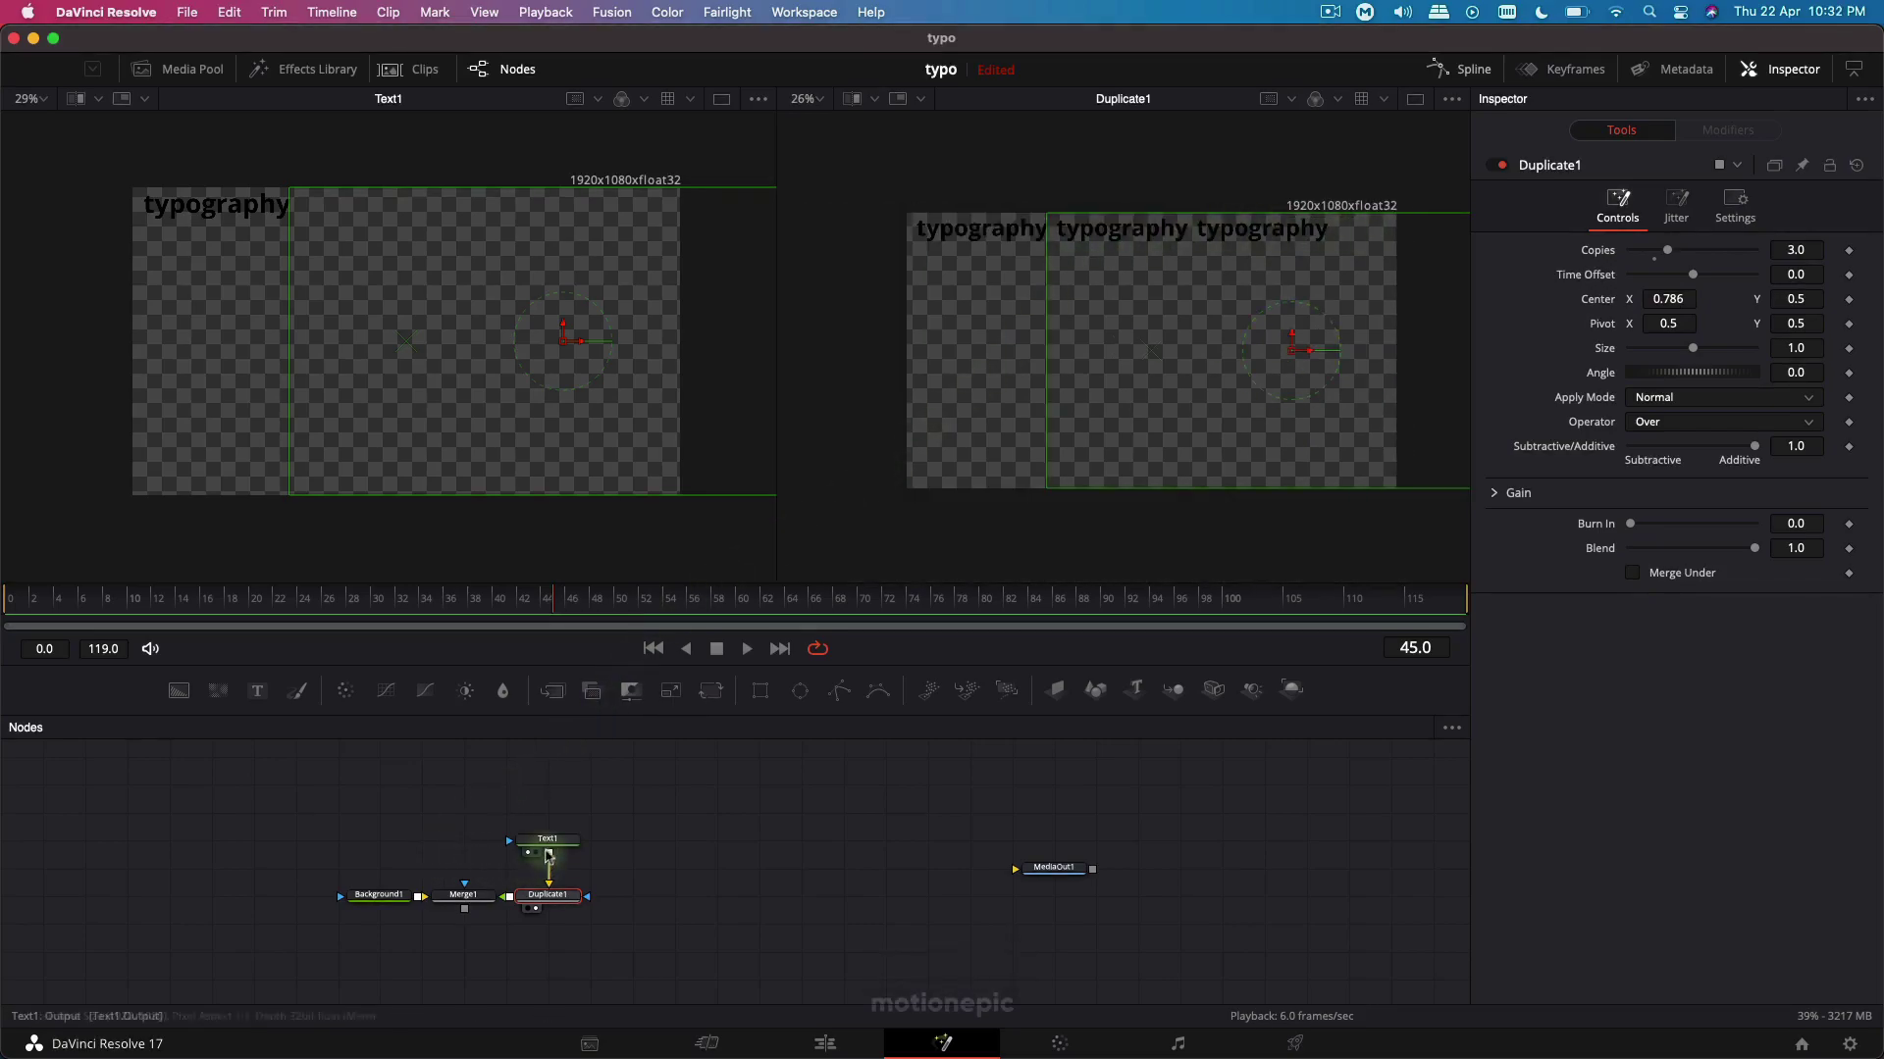
Enlarge the Text1 size to 0.0861 and spread the Duplicate1 copies slightly further apart.
{"action": "left_click", "coordinate": [555, 845]}
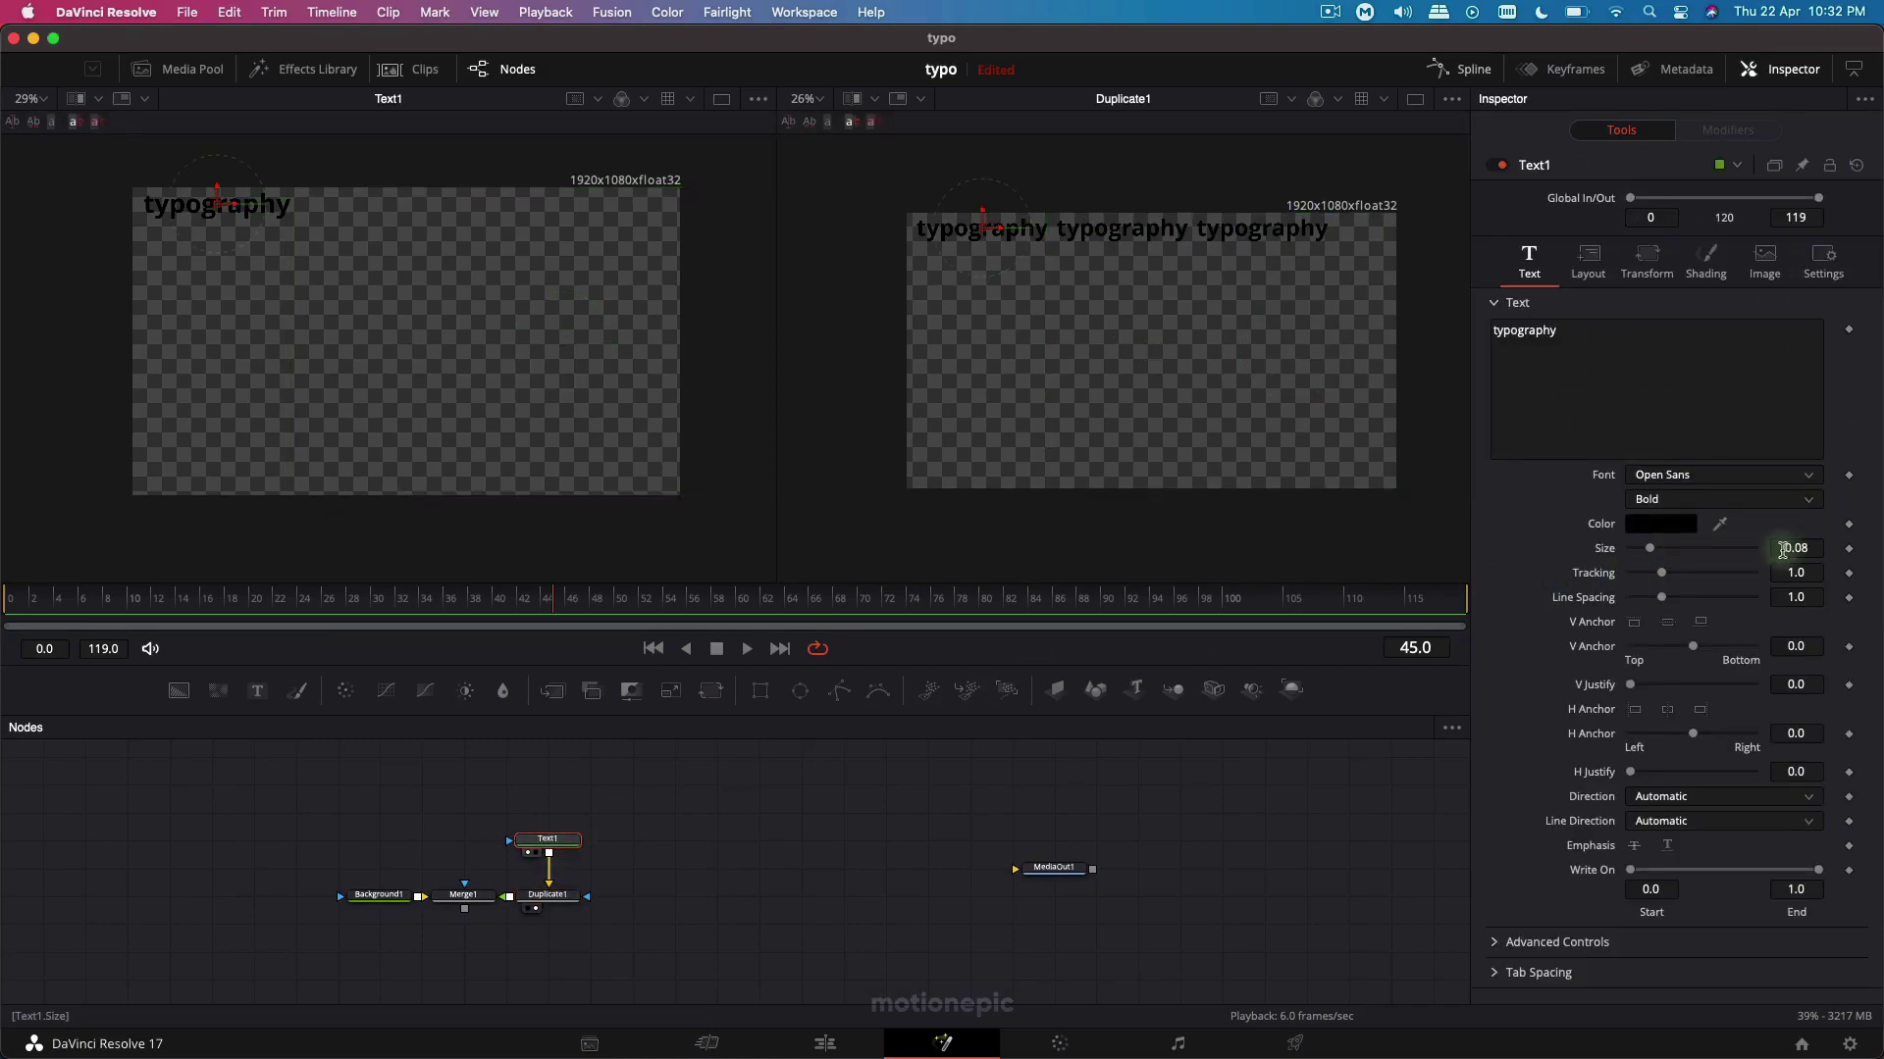
{"action": "left_click_drag", "start_coordinate": [1788, 547], "coordinate": [1800, 574]}
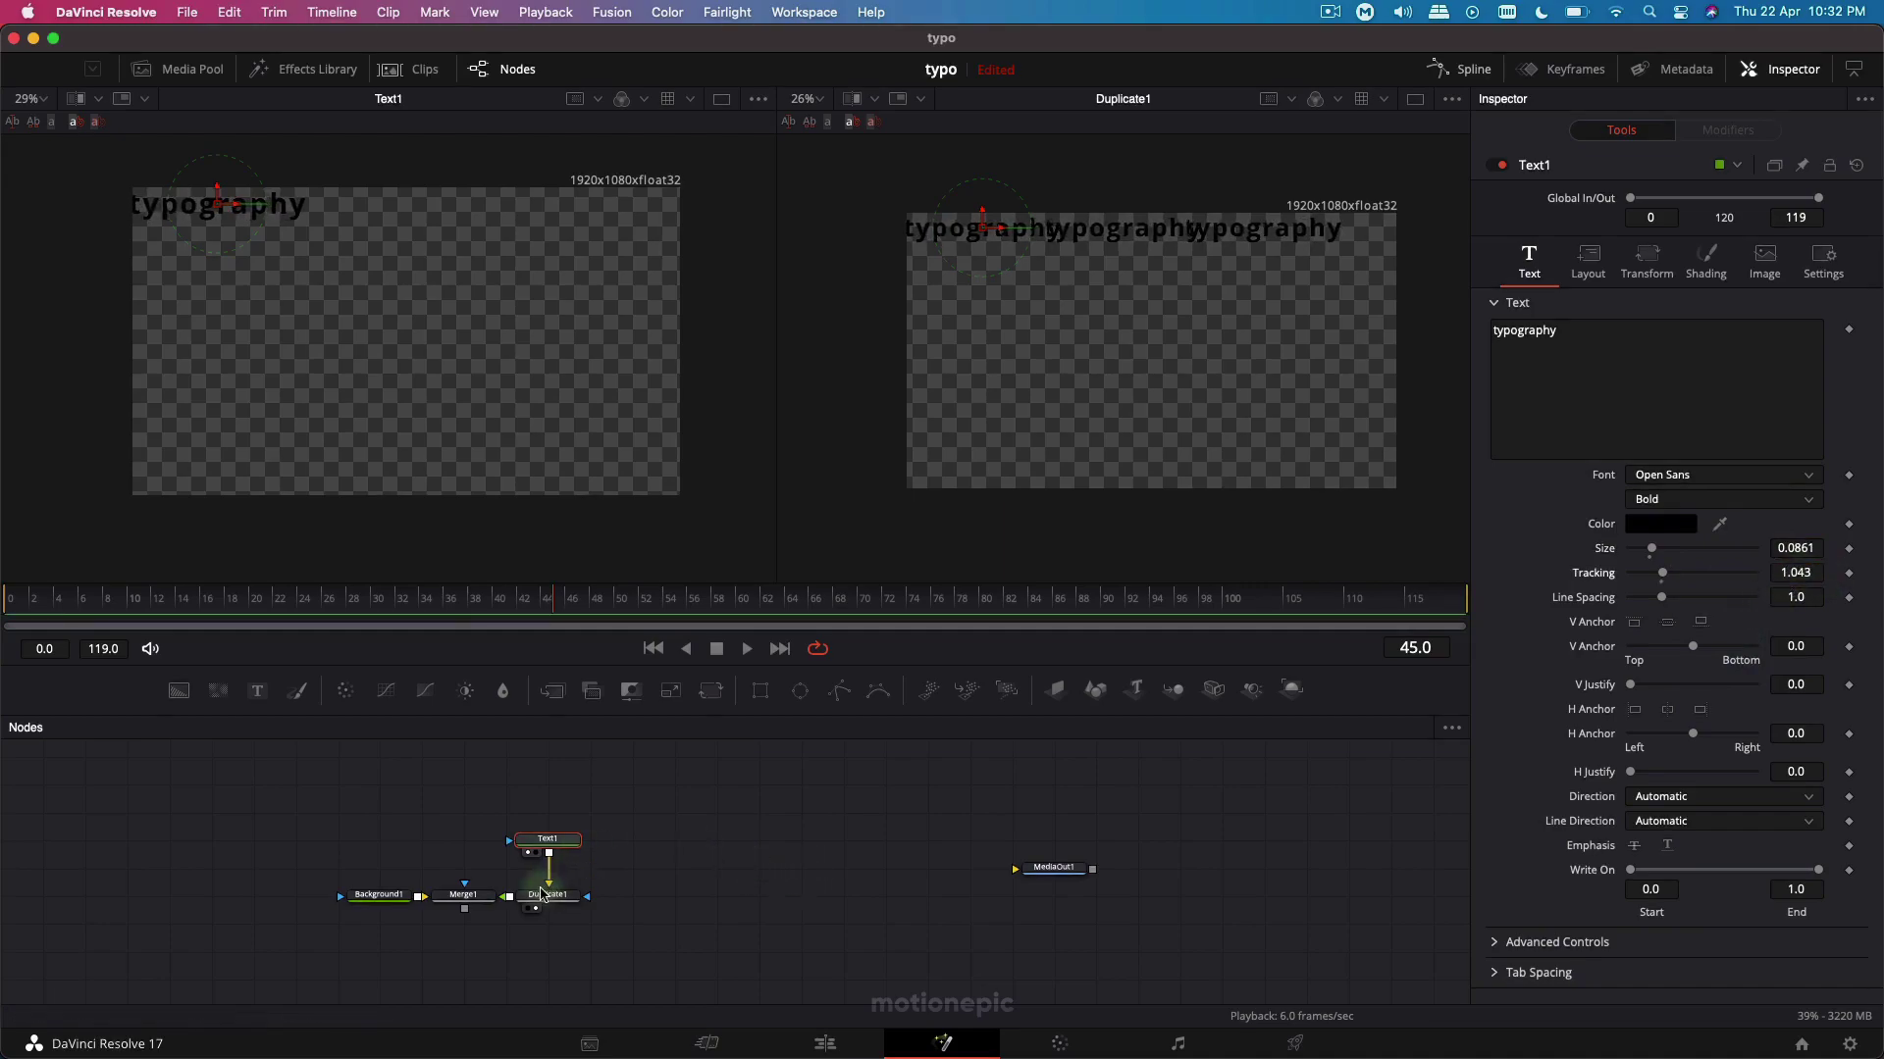
{"action": "left_click", "coordinate": [542, 896]}
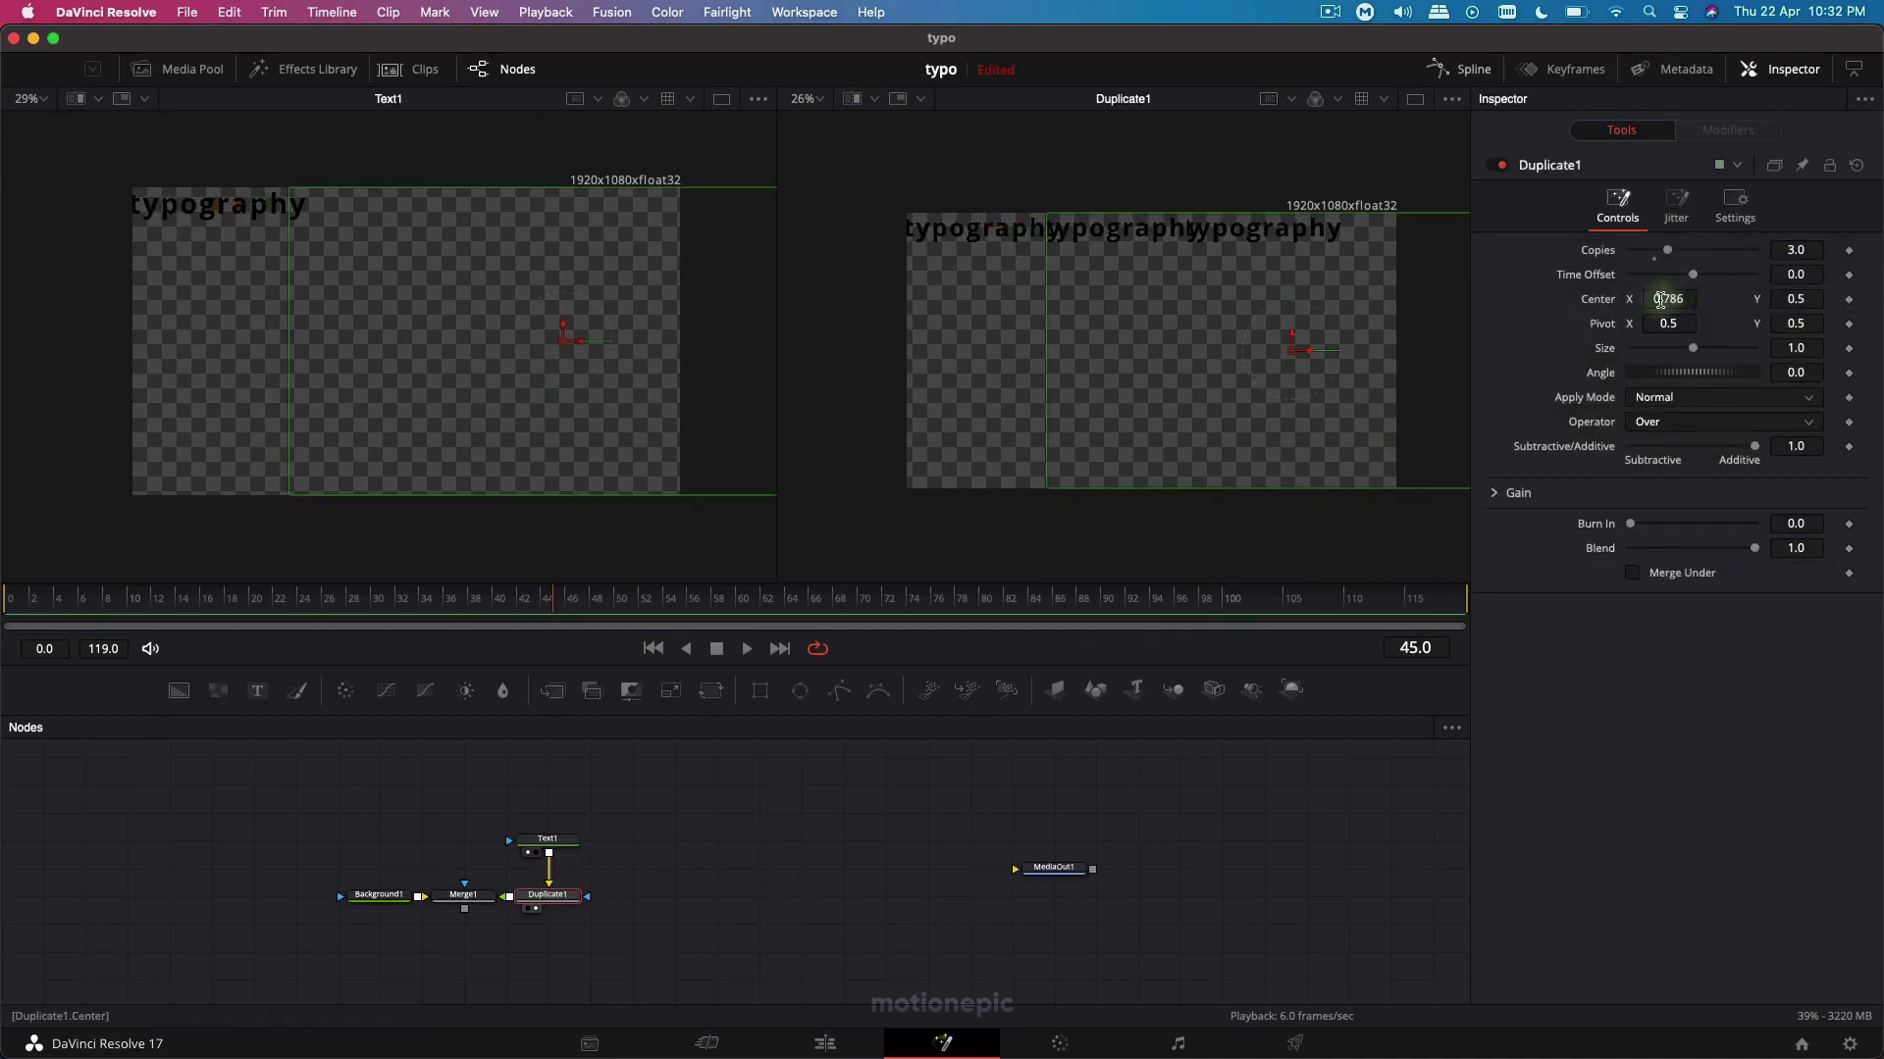
{"action": "left_click_drag", "start_coordinate": [1668, 299], "coordinate": [1710, 309]}
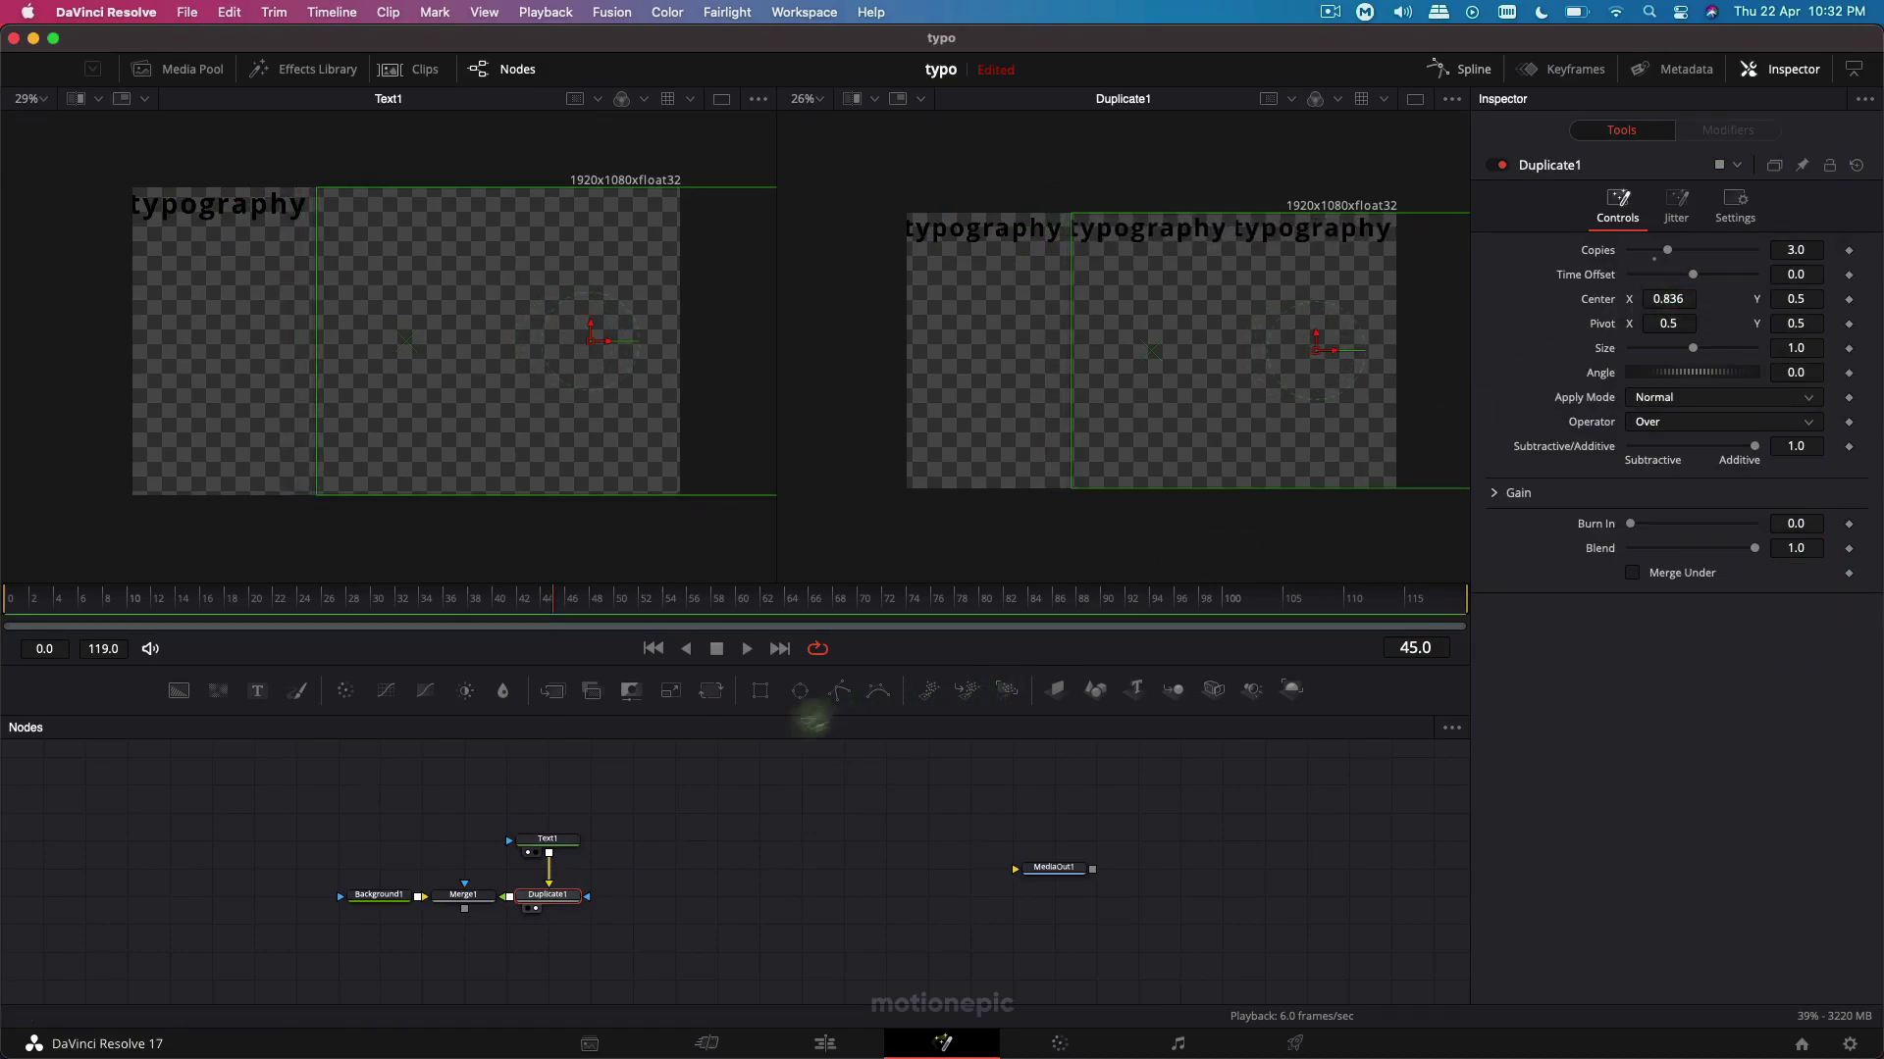
{"action": "left_click", "coordinate": [768, 780]}
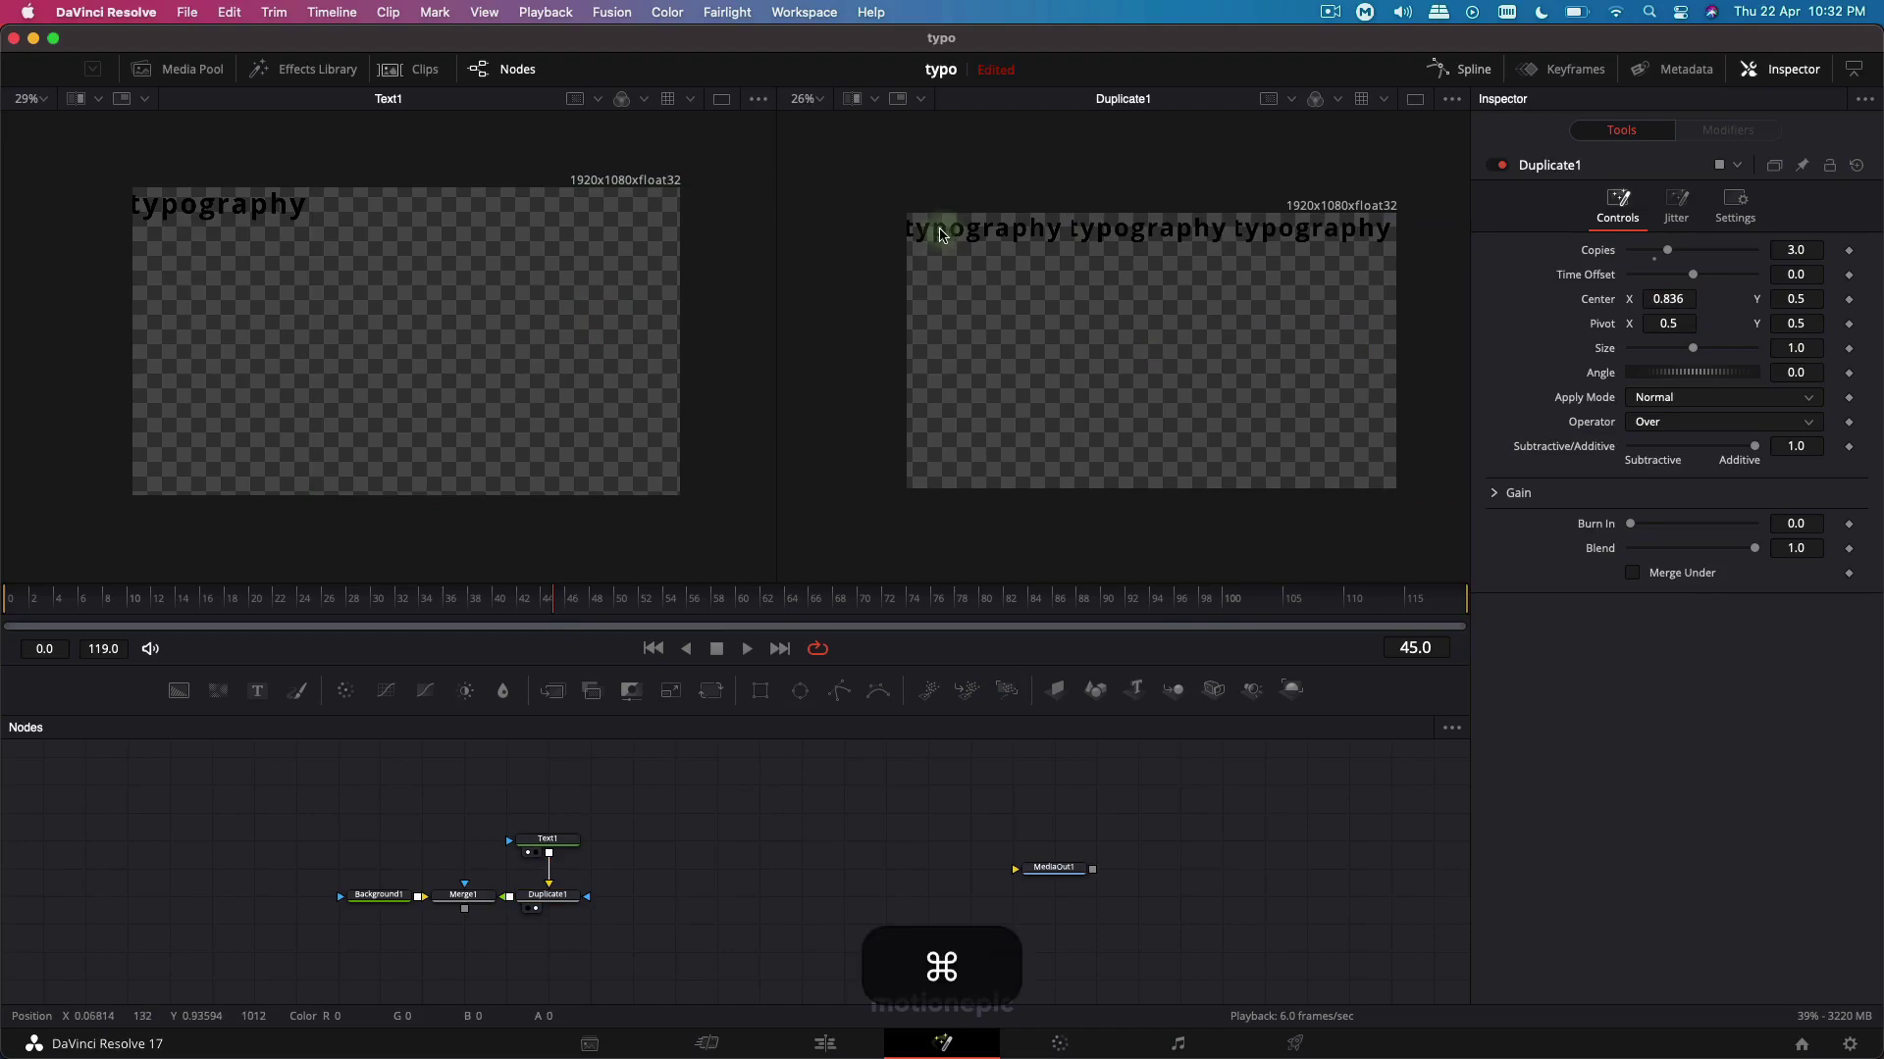
{"action": "scroll", "coordinate": [935, 235], "scroll_direction": "up", "scroll_amount": 3}
{"action": "scroll", "coordinate": [935, 236], "scroll_direction": "down", "scroll_amount": 3}
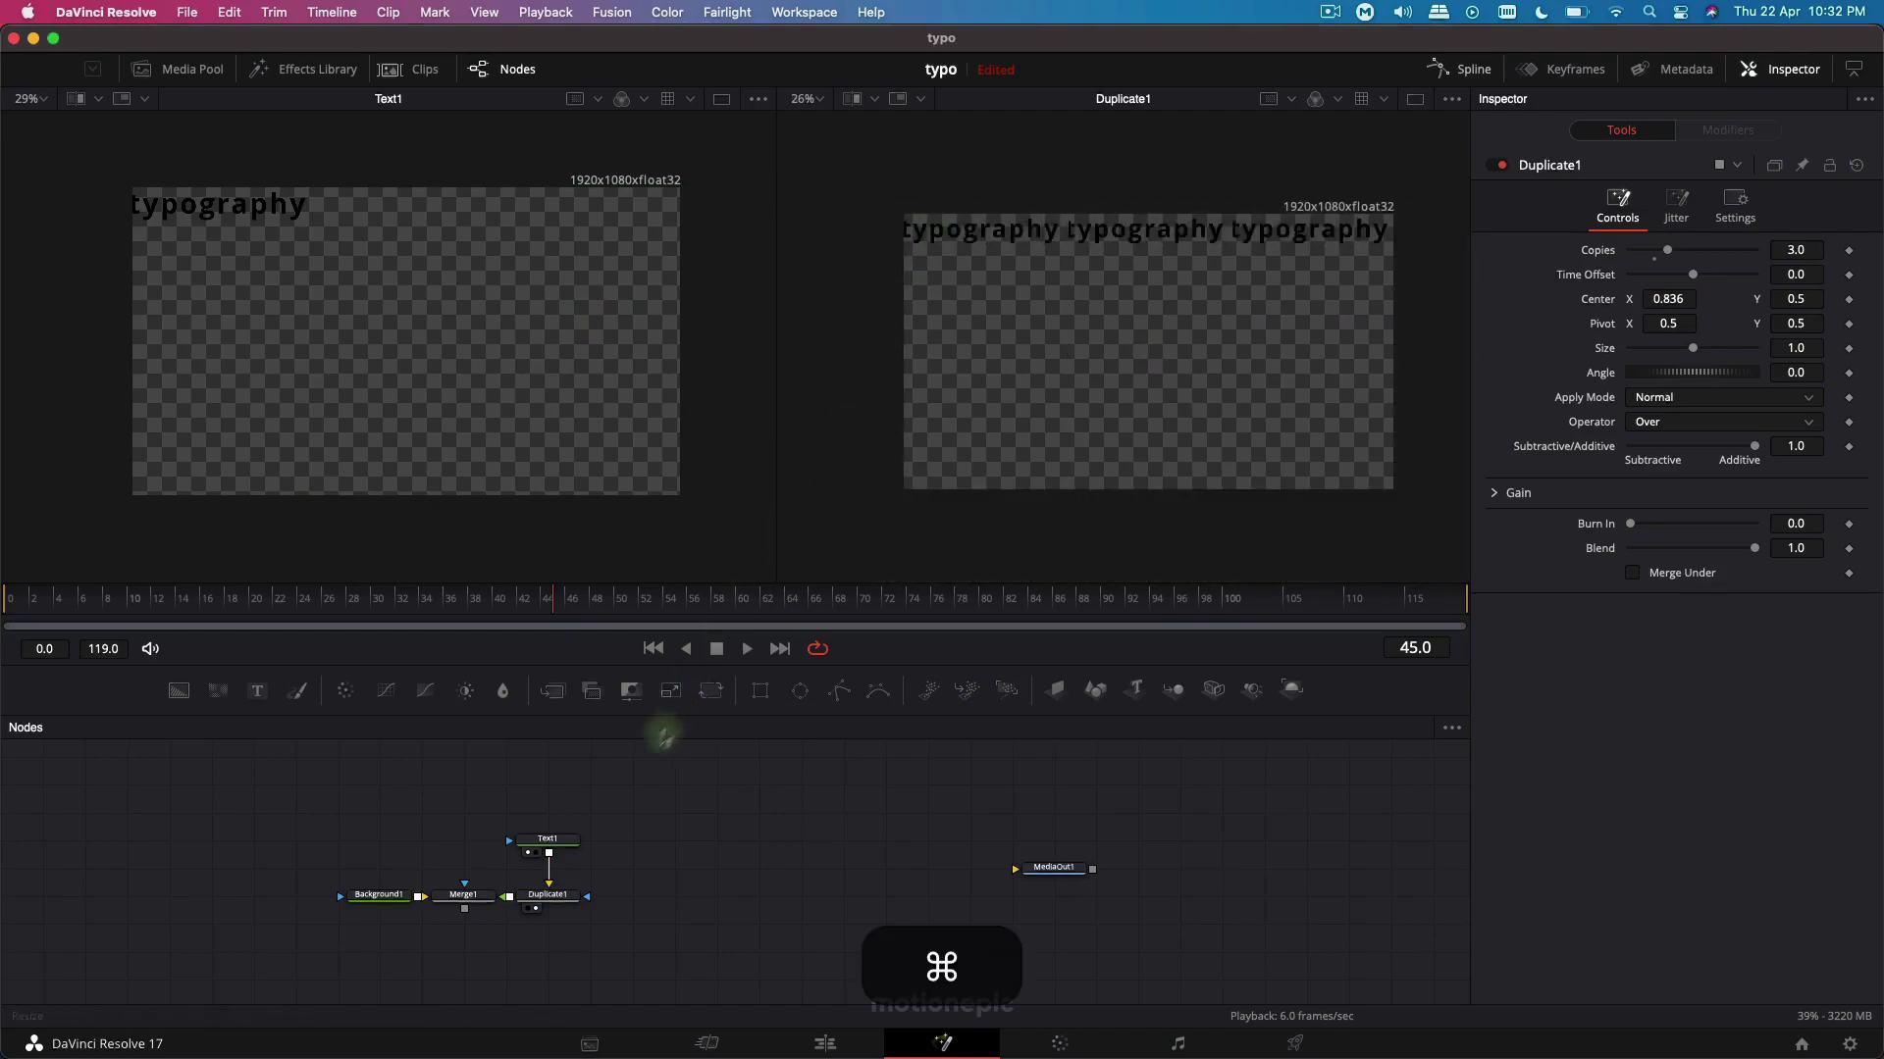
Nudge the typography text slightly right and add a second Duplicate node.
{"action": "left_click", "coordinate": [548, 840]}
{"action": "left_click_drag", "start_coordinate": [976, 241], "coordinate": [1002, 236]}
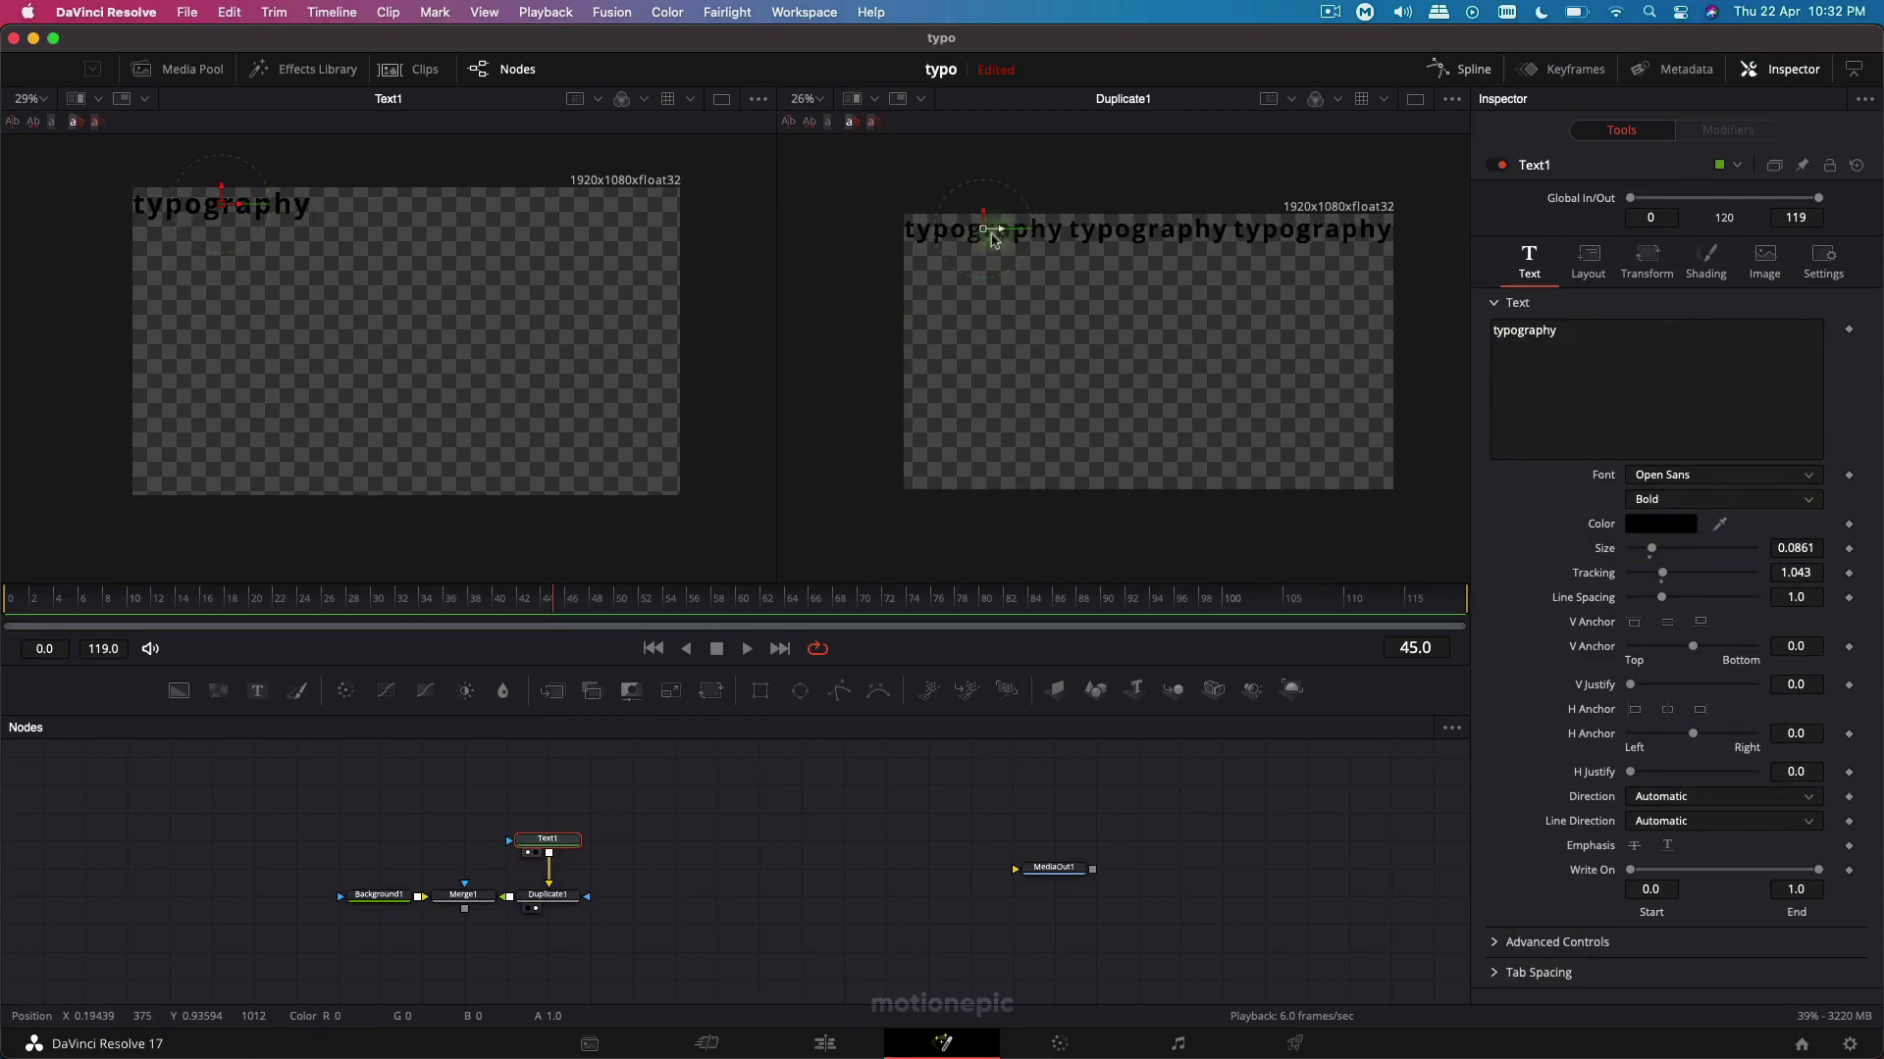
{"action": "left_click", "coordinate": [800, 802]}
{"action": "left_click", "coordinate": [572, 897]}
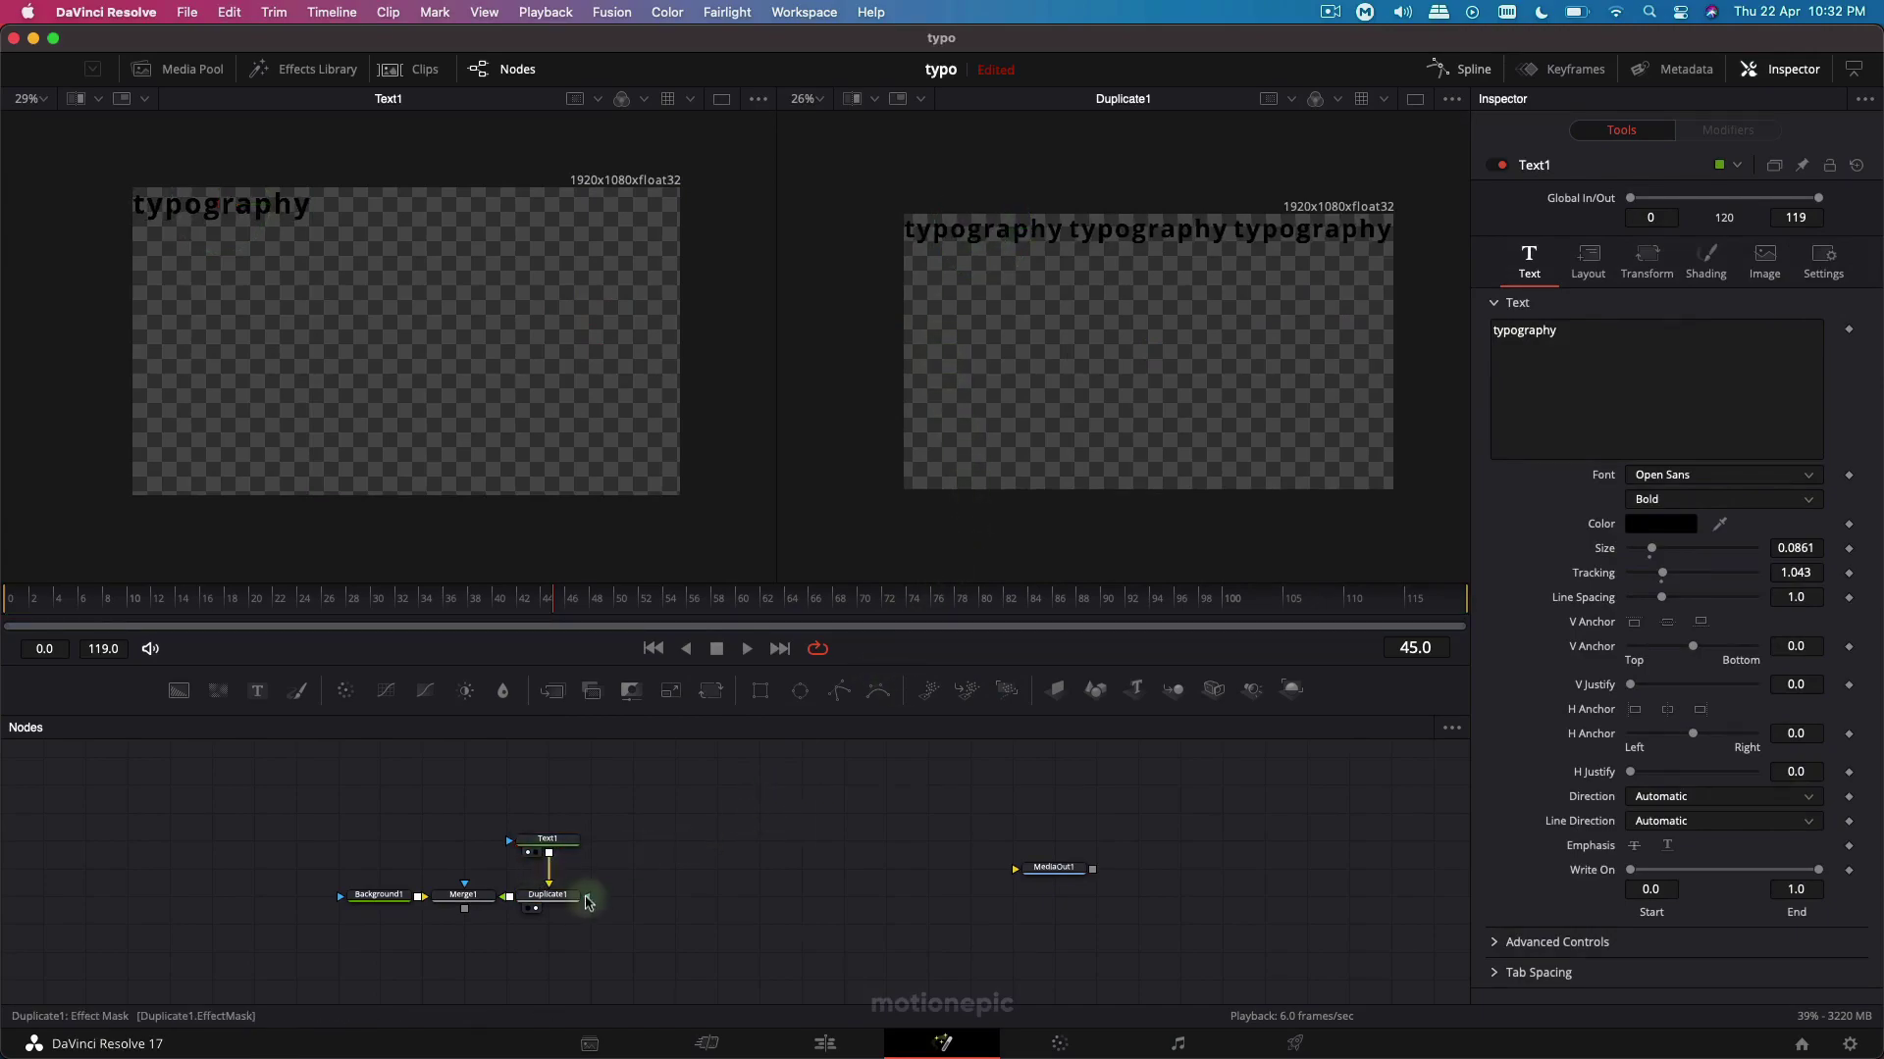
{"action": "key", "text": "shift"}
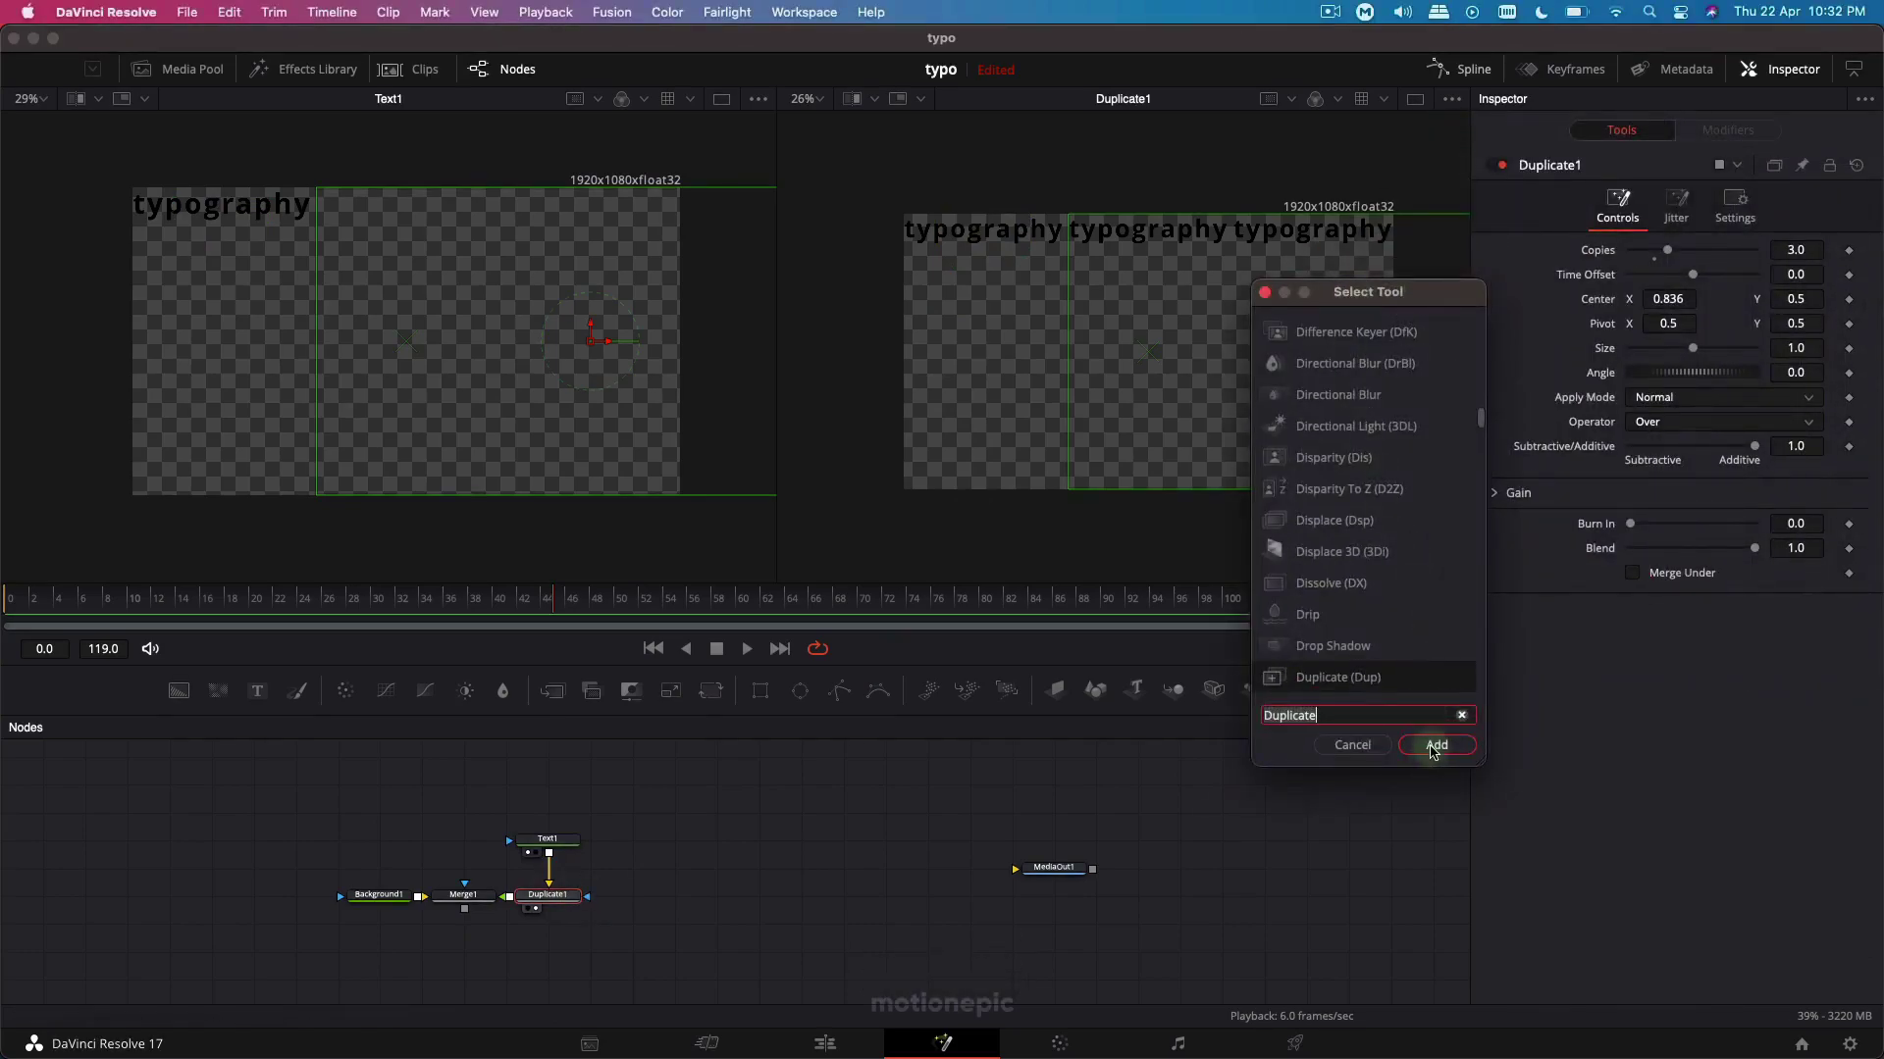
{"action": "left_click", "coordinate": [1432, 748]}
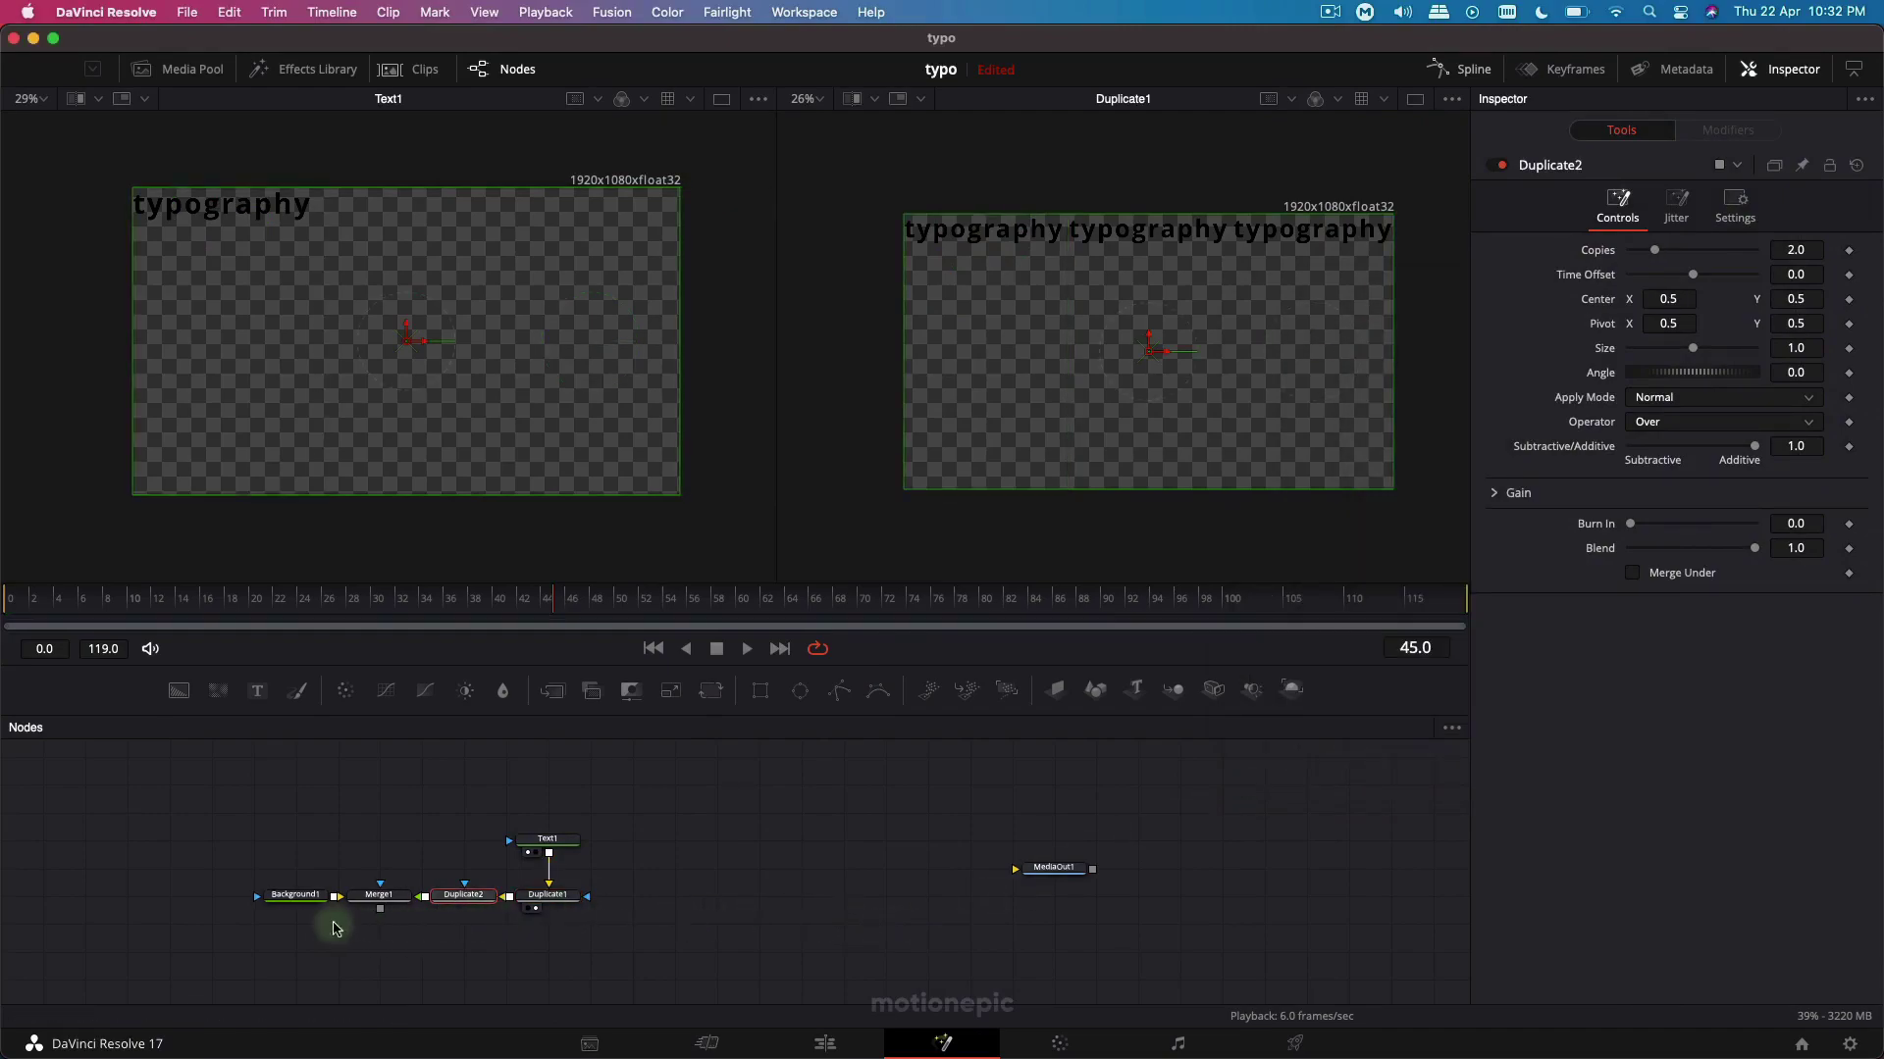
Move Background1 and Merge1 left and unhook Duplicate2 from Merge1, chaining it after Duplicate1.
{"action": "left_click_drag", "start_coordinate": [336, 928], "coordinate": [265, 857]}
{"action": "left_click_drag", "start_coordinate": [389, 900], "coordinate": [348, 904]}
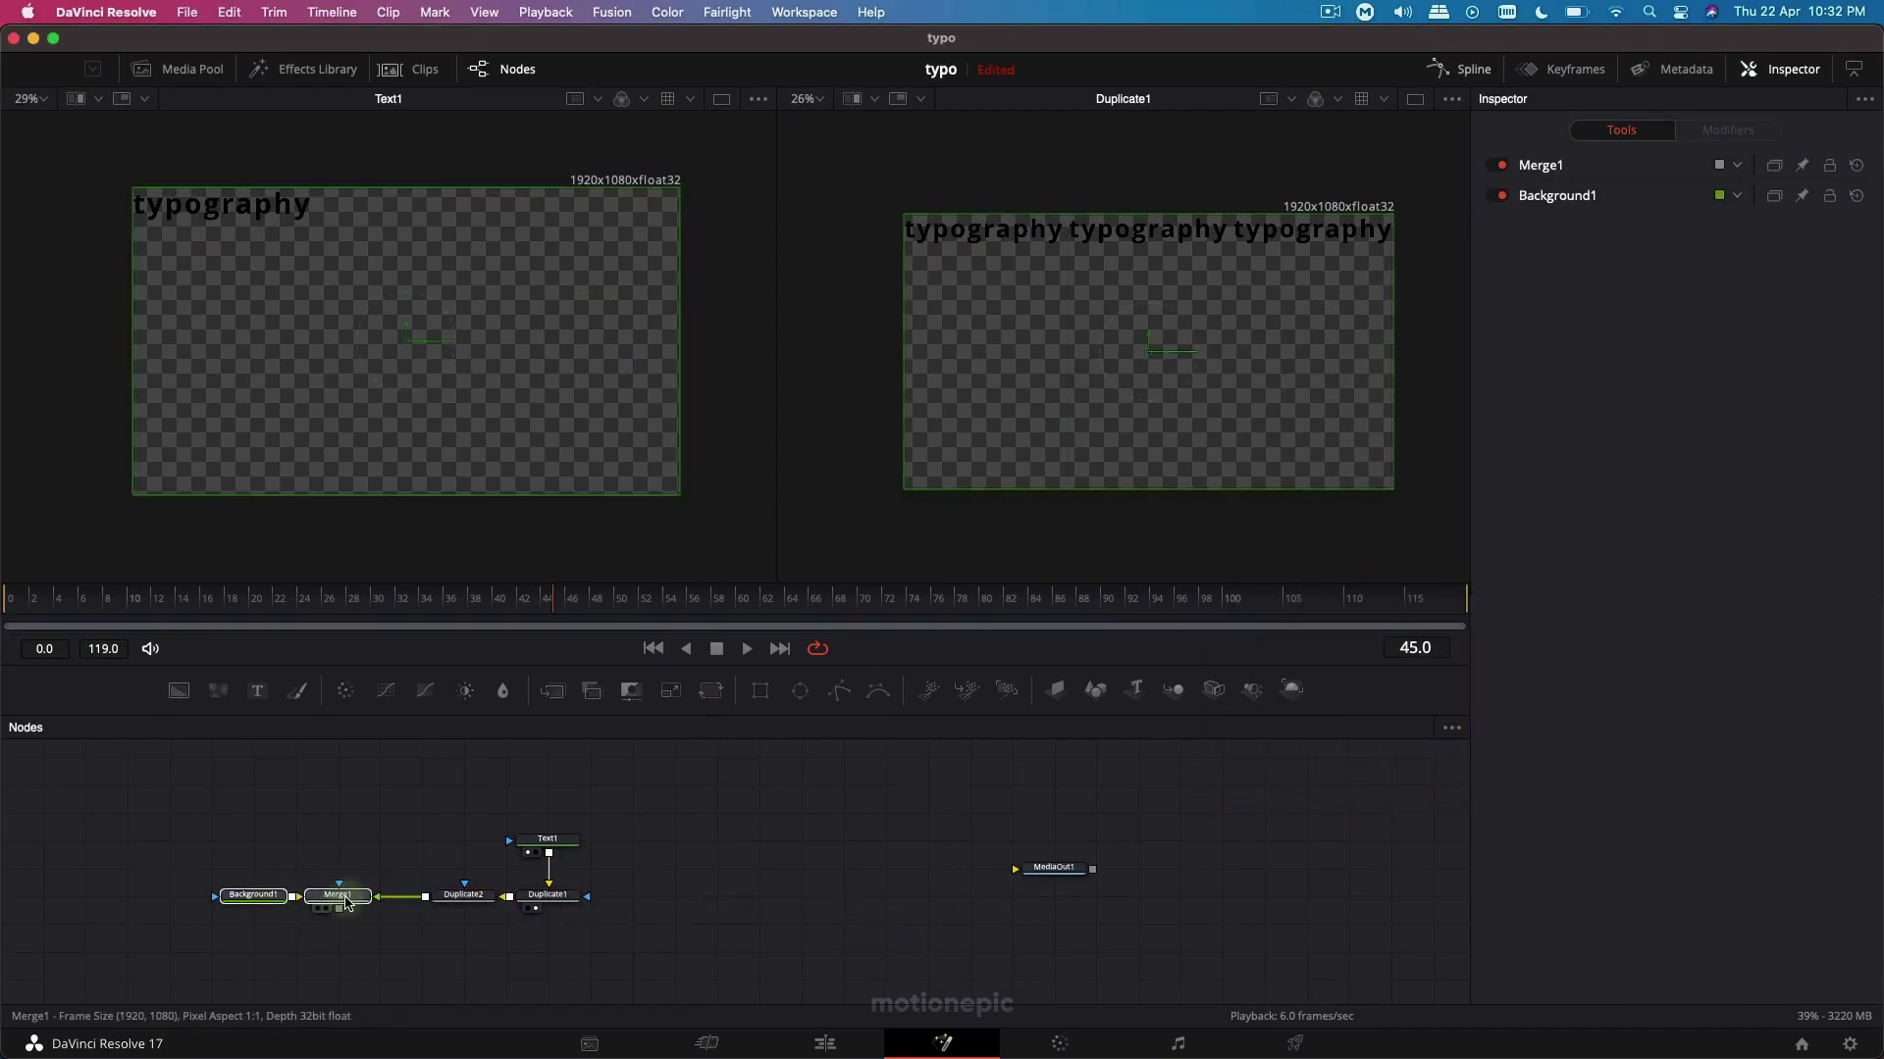
{"action": "left_click", "coordinate": [347, 904]}
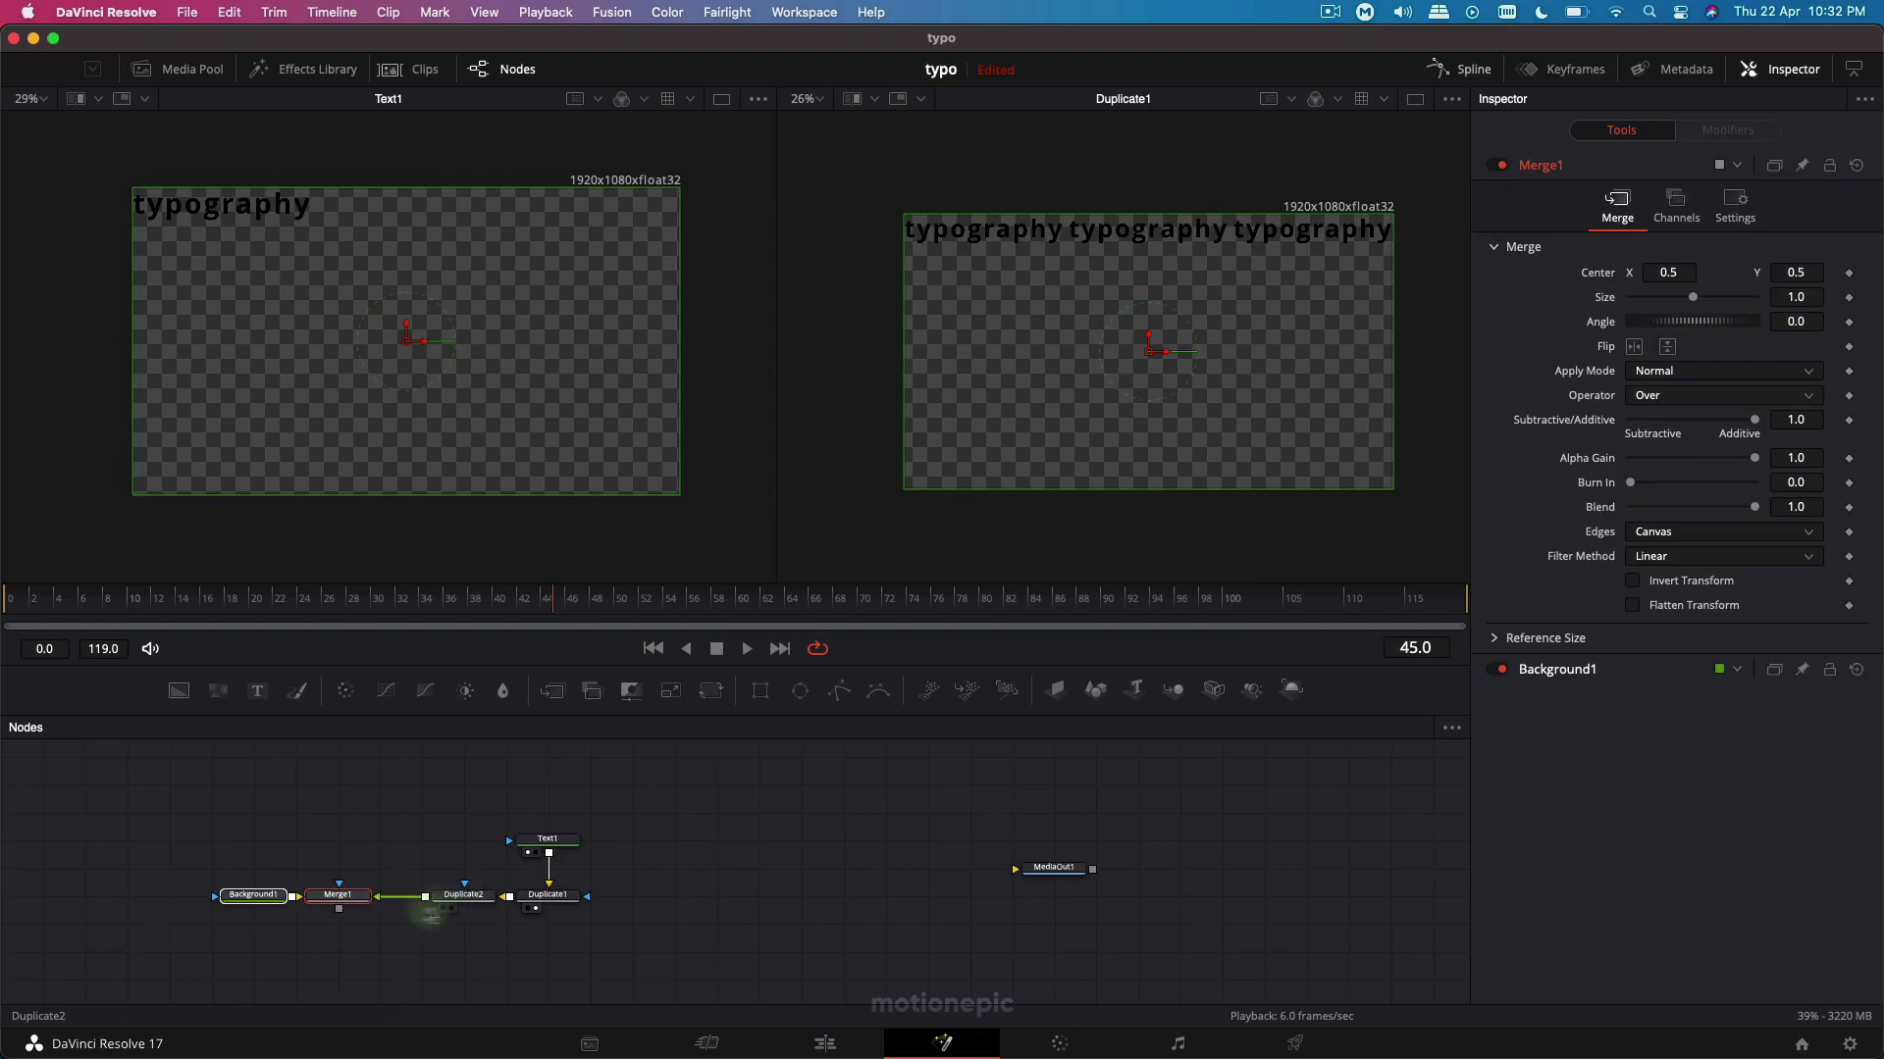
{"action": "left_click", "coordinate": [546, 841]}
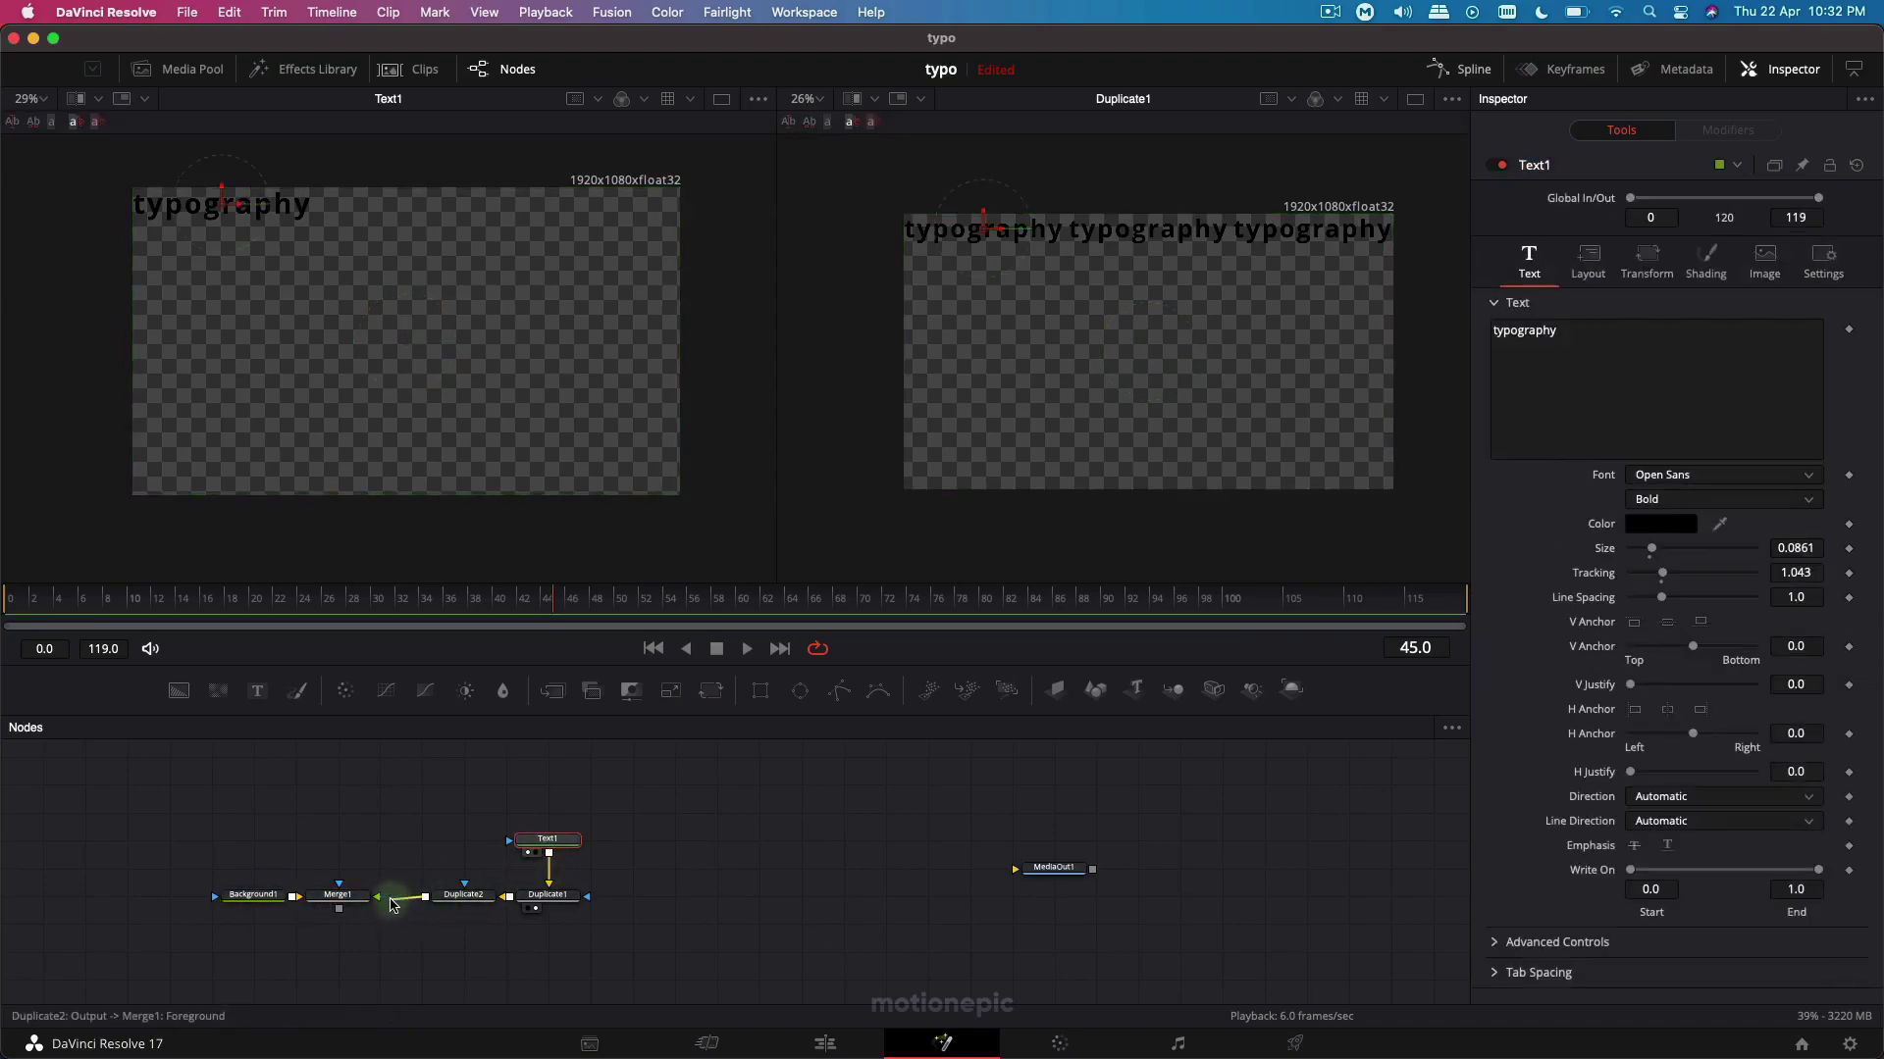
{"action": "left_click_drag", "start_coordinate": [373, 899], "coordinate": [675, 901]}
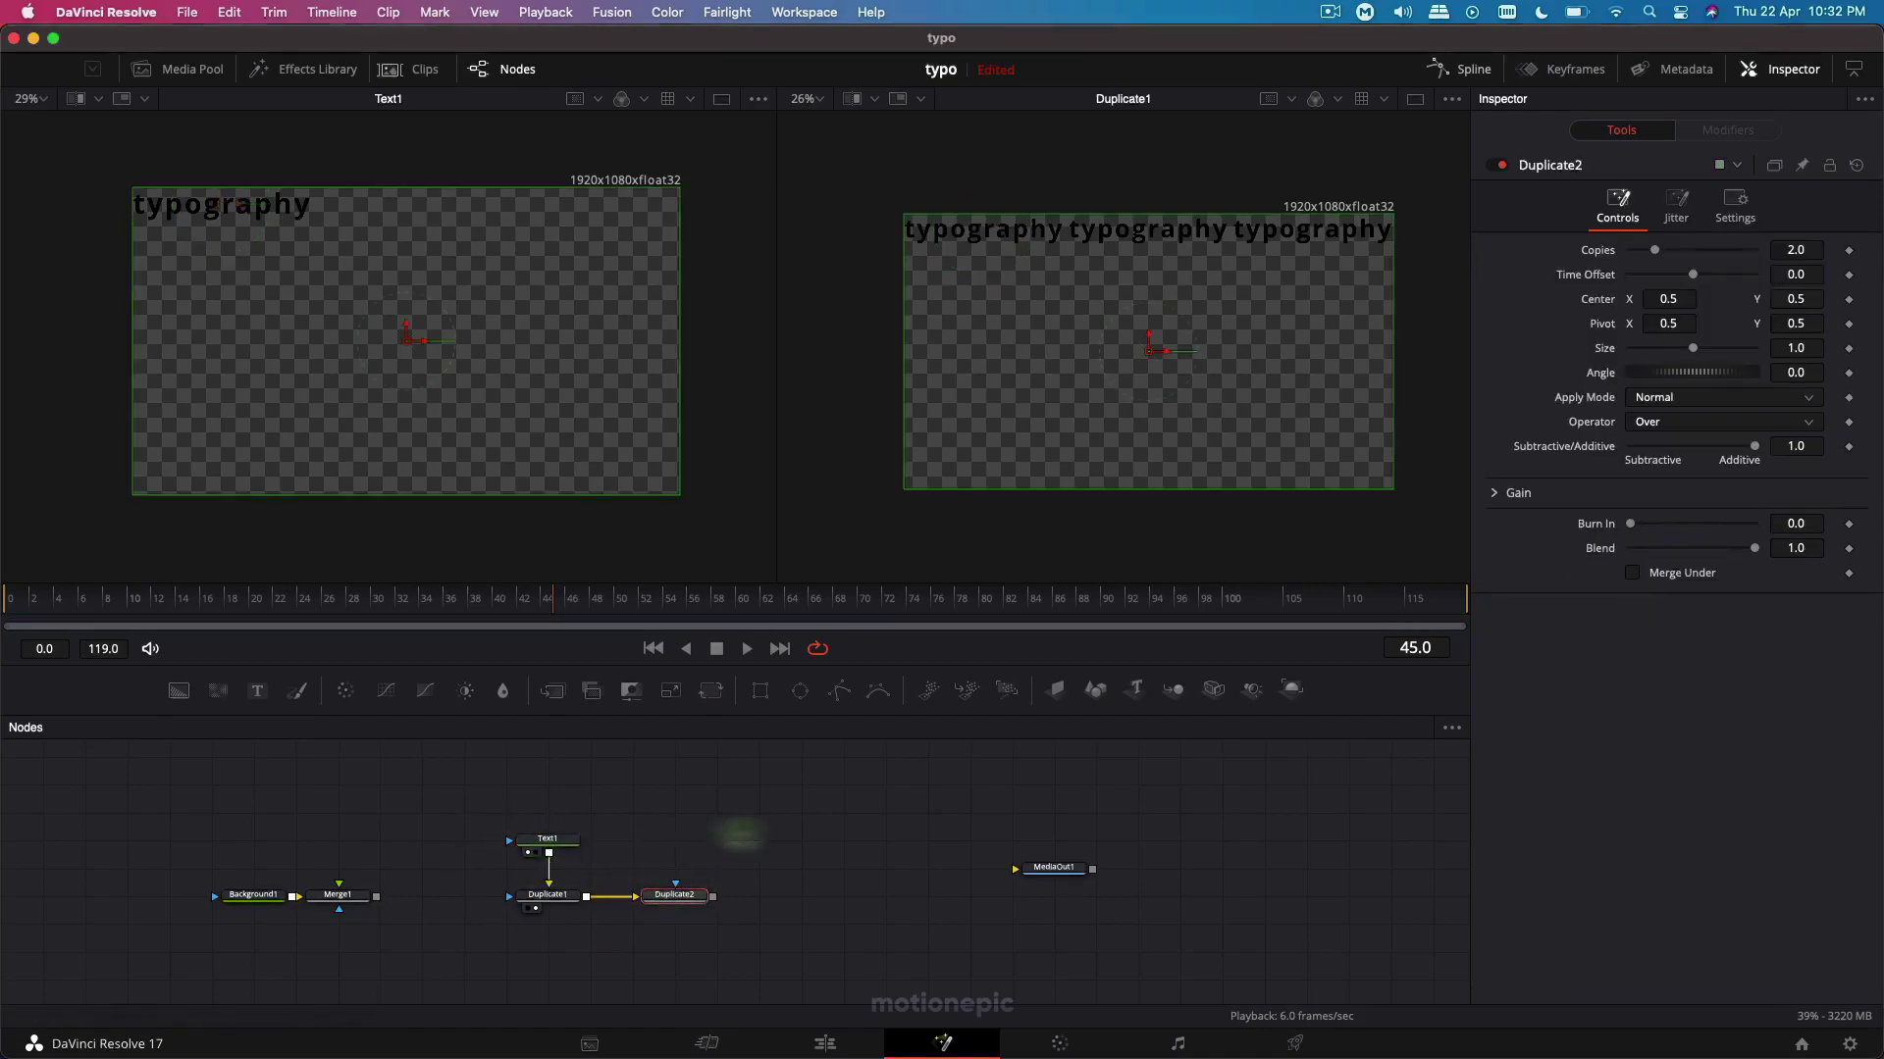
{"action": "scroll", "coordinate": [785, 864], "scroll_direction": "right", "scroll_amount": 2}
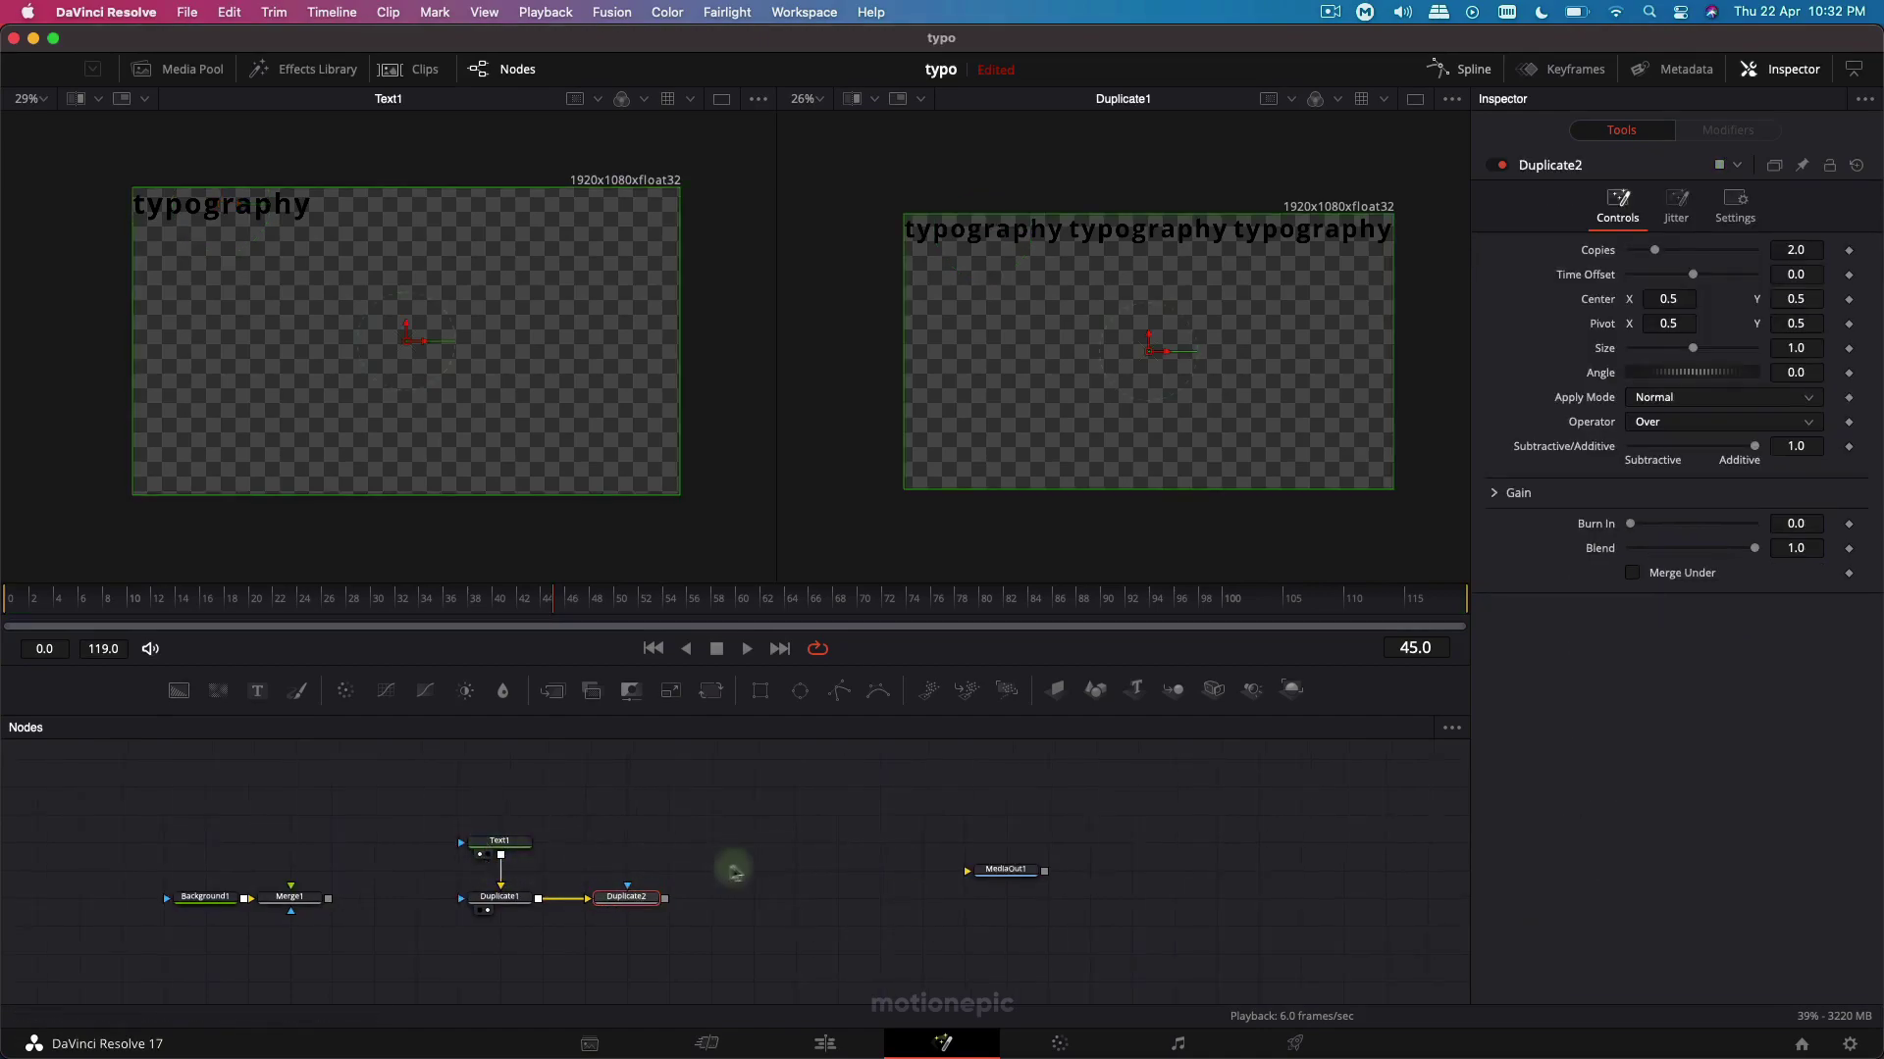
Set Duplicate2 to 10 copies stacked downward (Center Y 0.402) and view its output.
{"action": "left_click", "coordinate": [628, 898]}
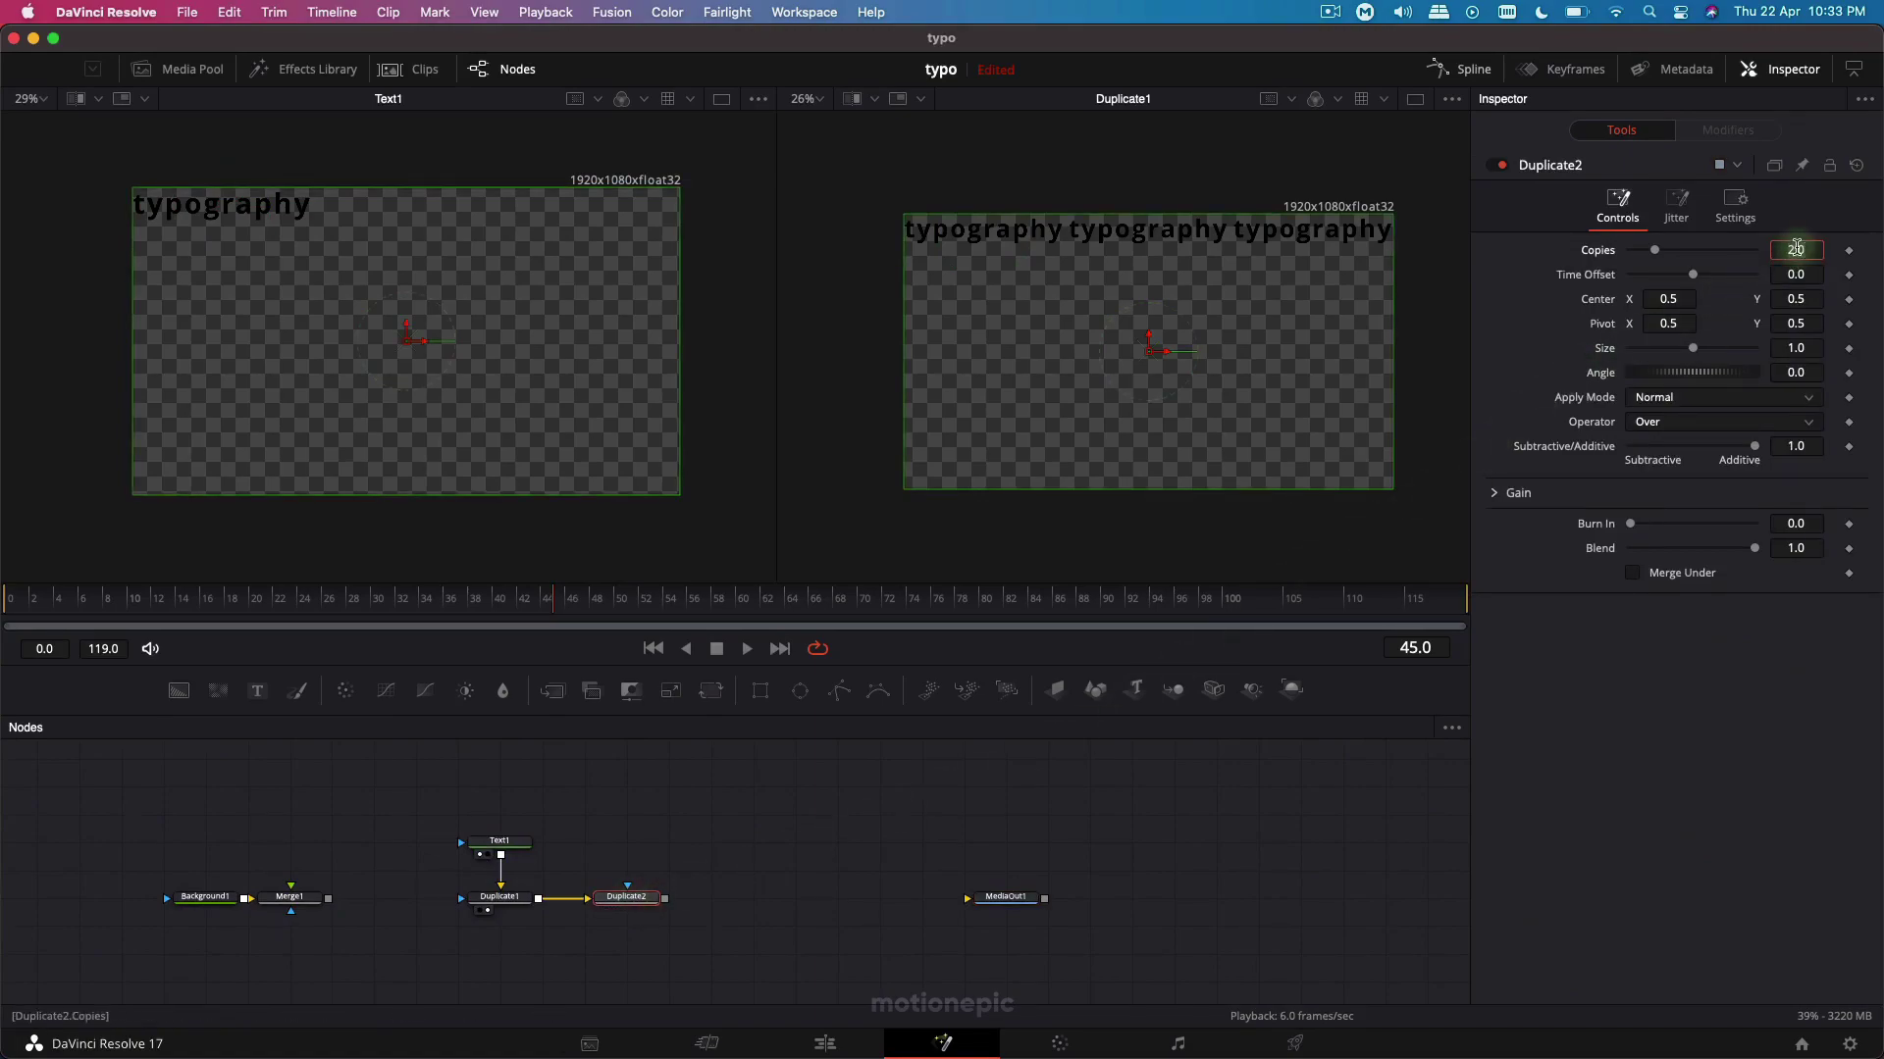
{"action": "key", "text": "BackSpace"}
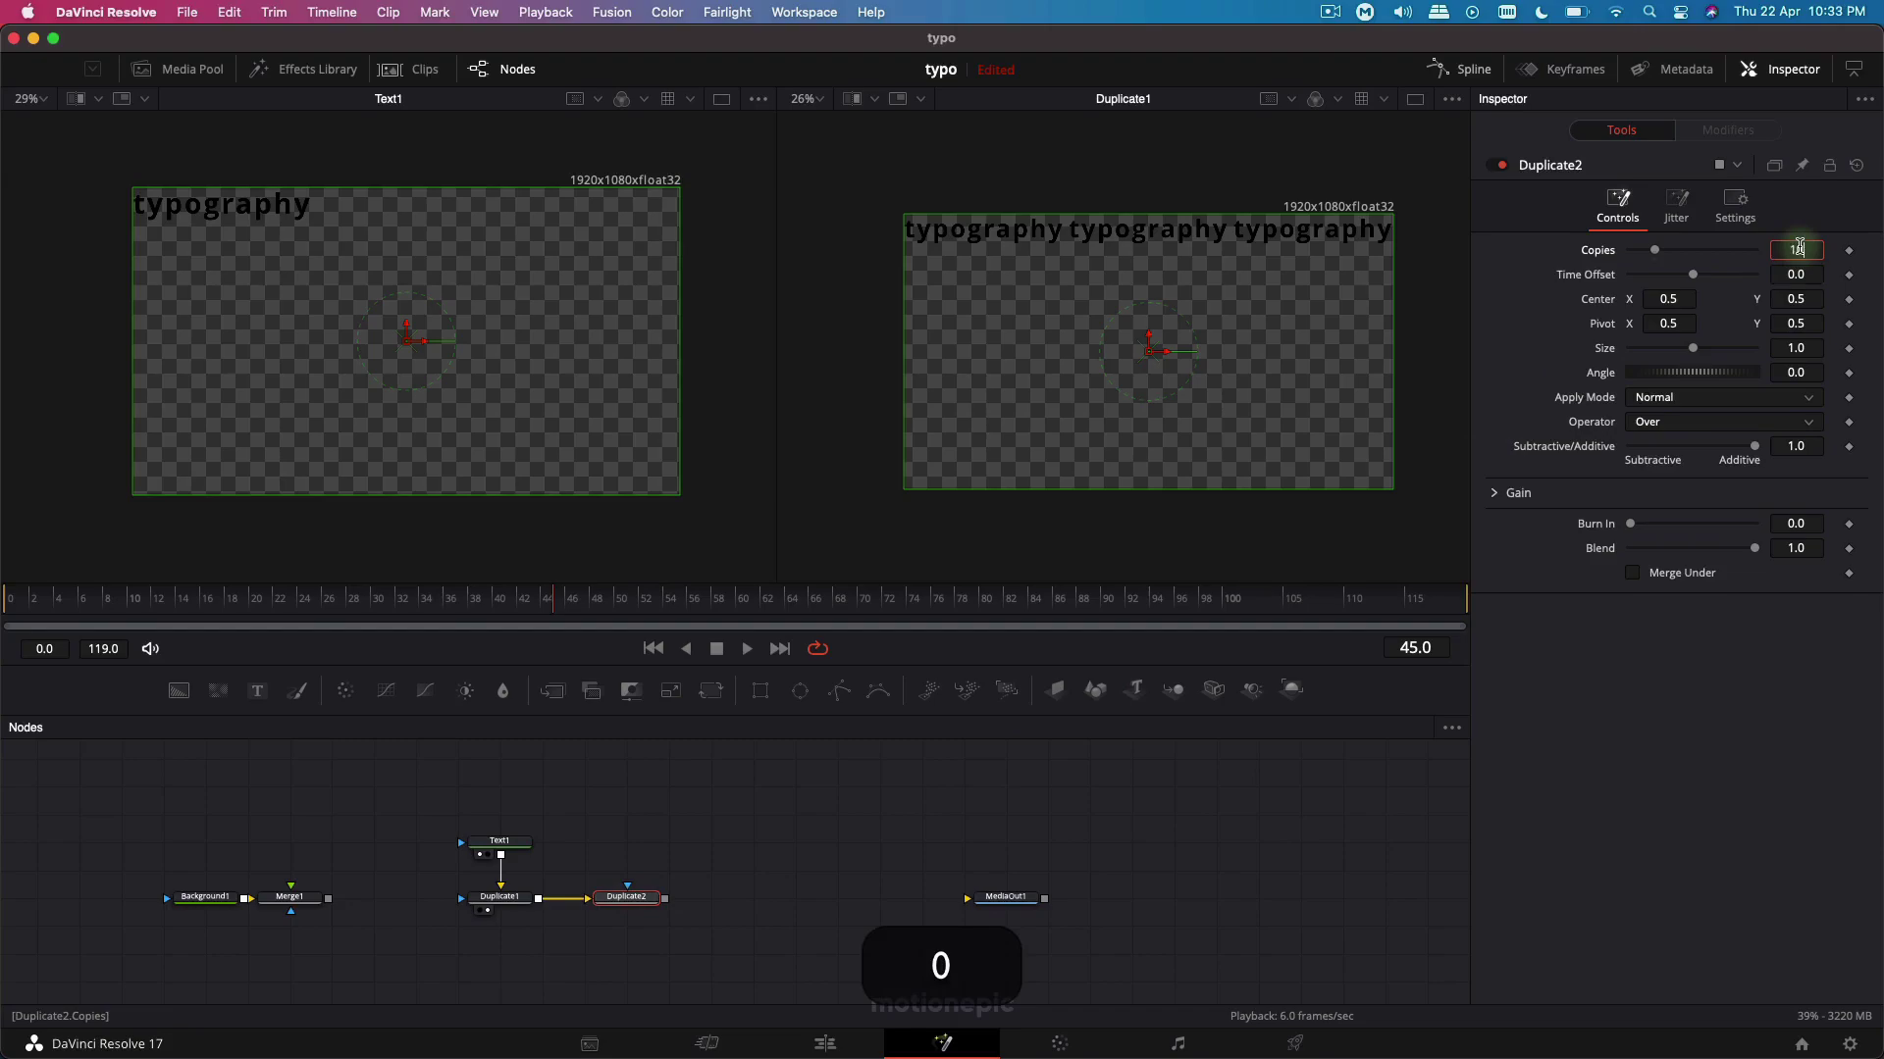
{"action": "type", "text": "10"}
{"action": "key", "text": "Return"}
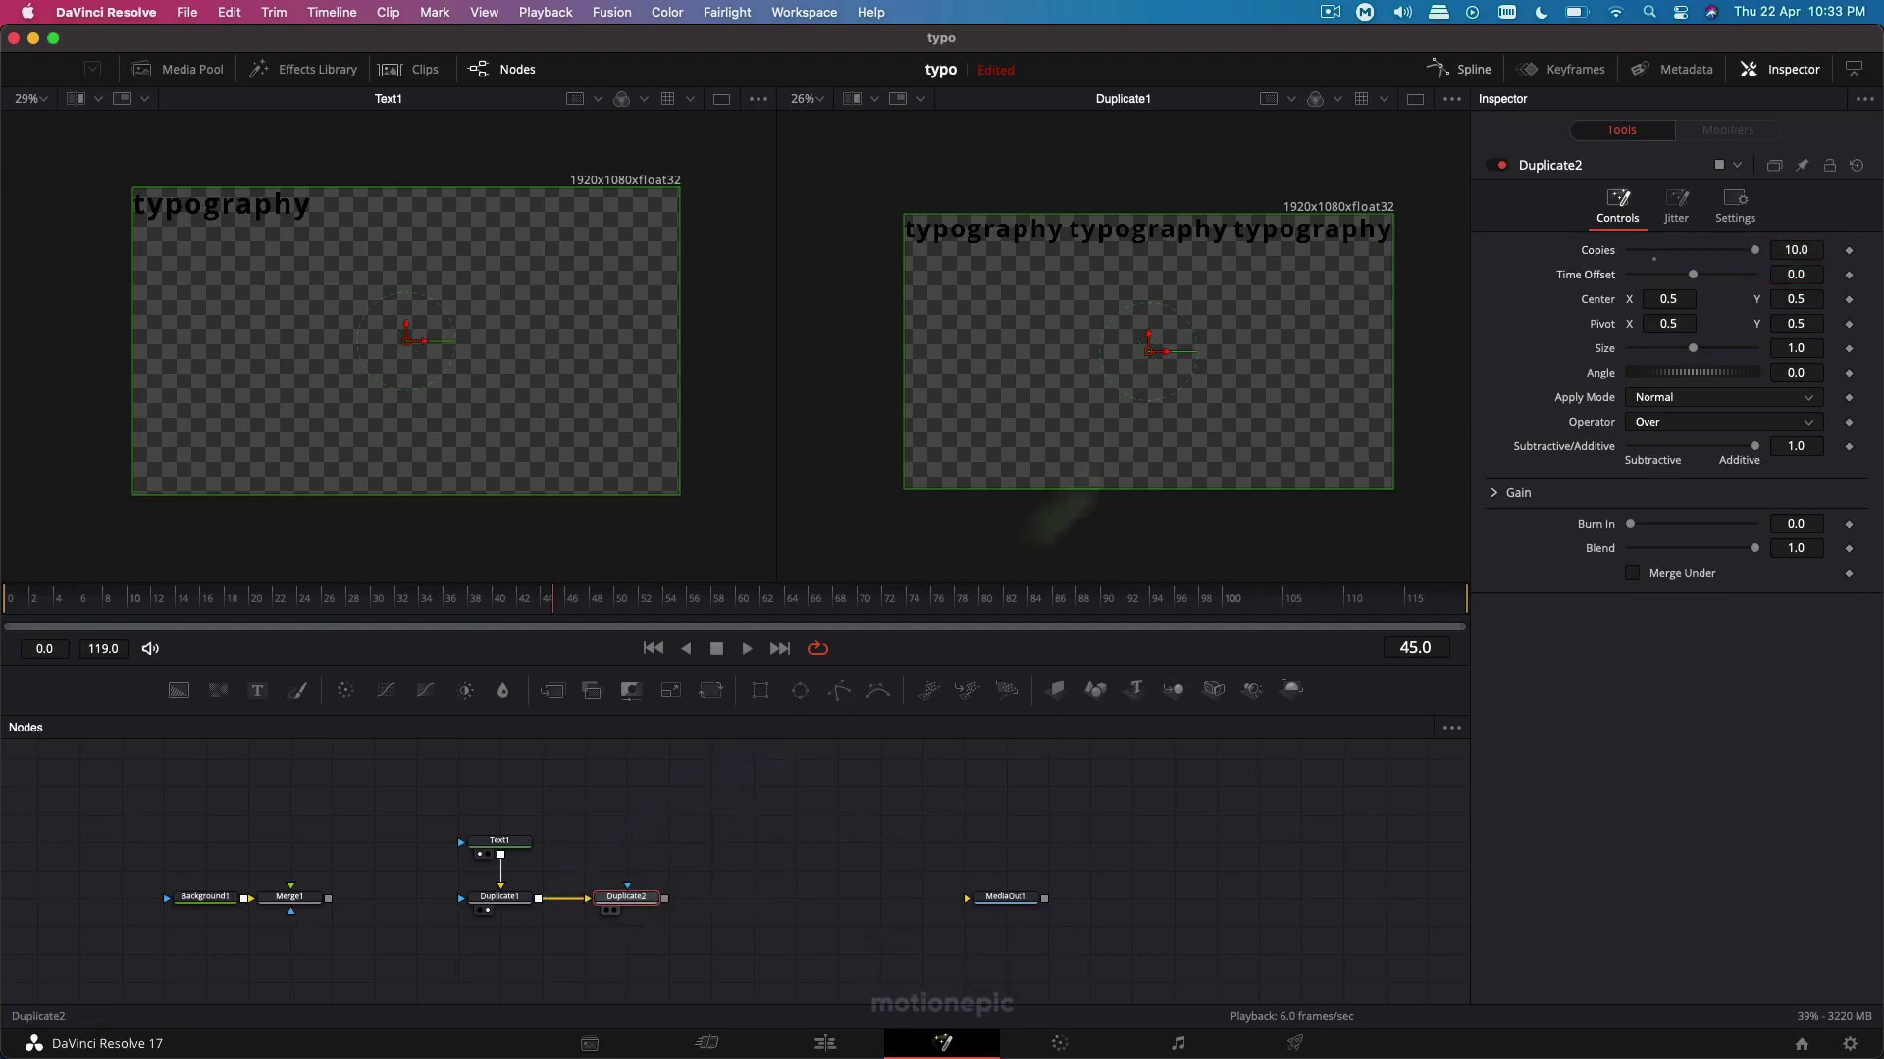
{"action": "left_click_drag", "start_coordinate": [1059, 515], "coordinate": [1205, 389]}
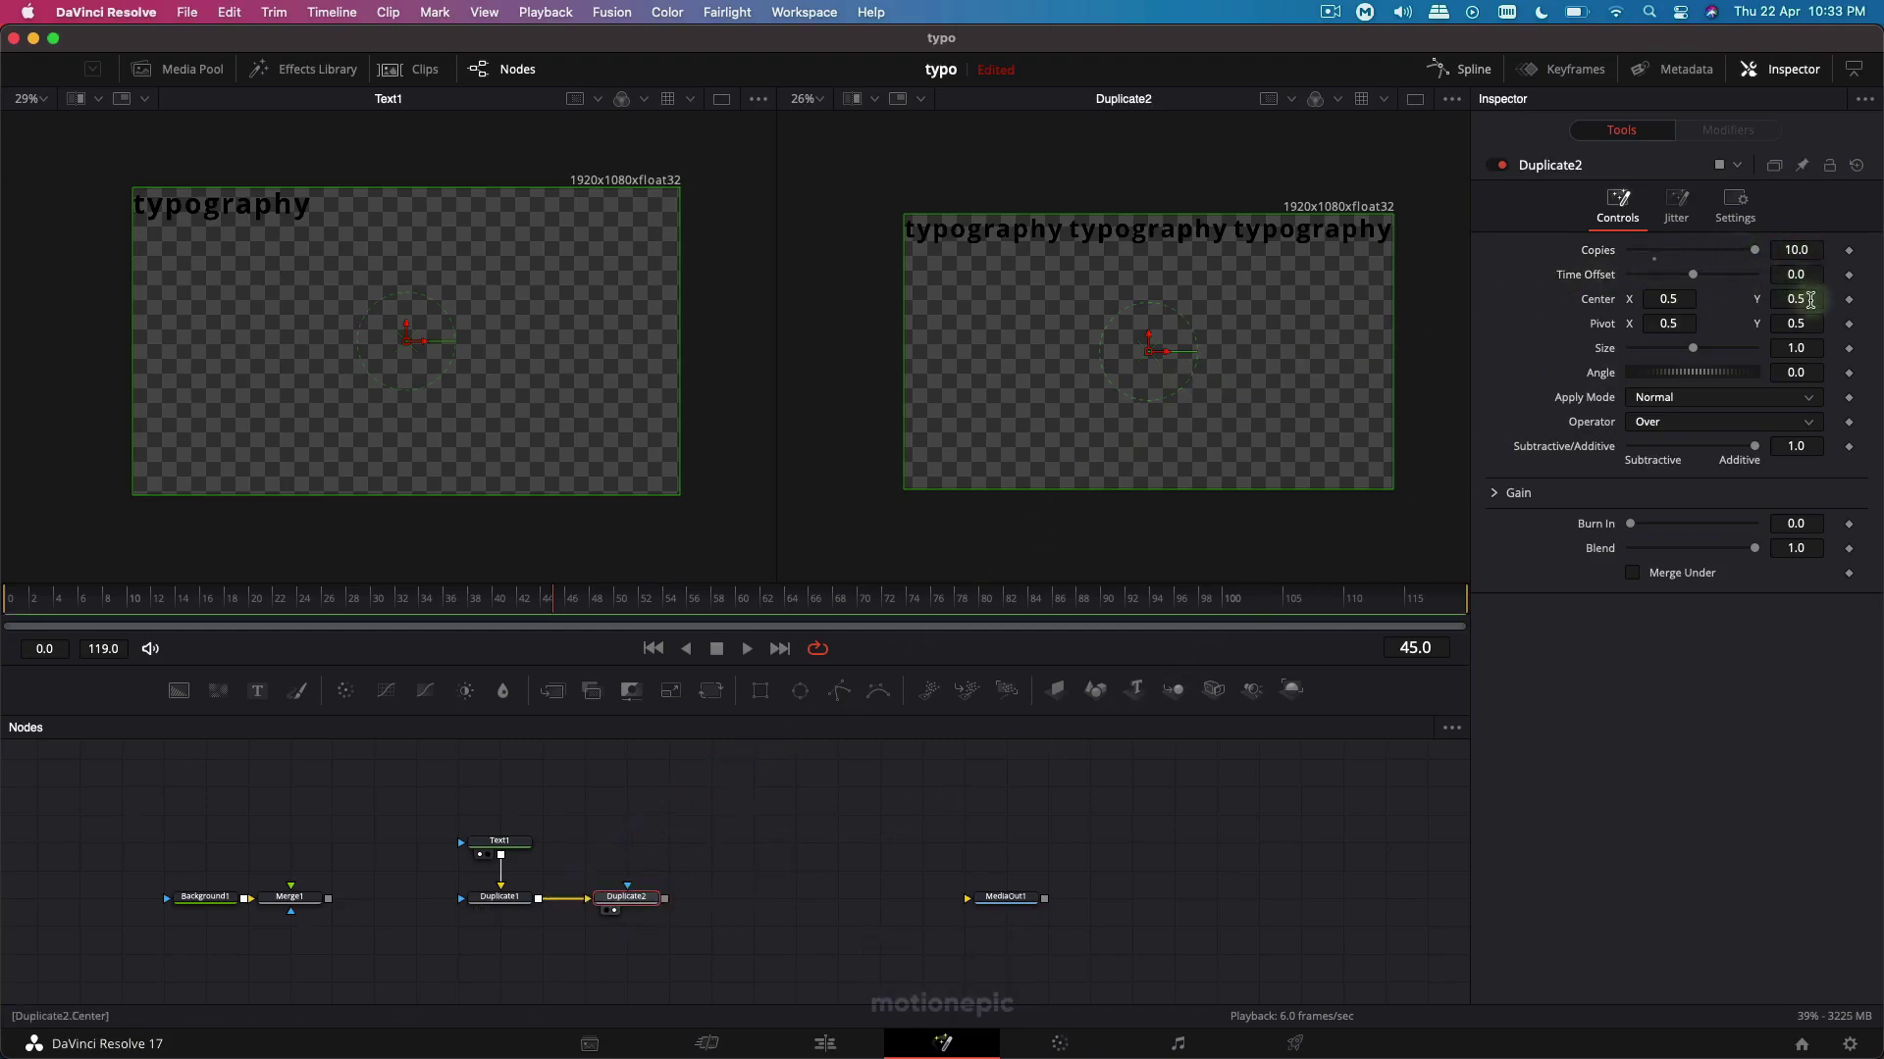
{"action": "left_click_drag", "start_coordinate": [1808, 301], "coordinate": [1714, 277]}
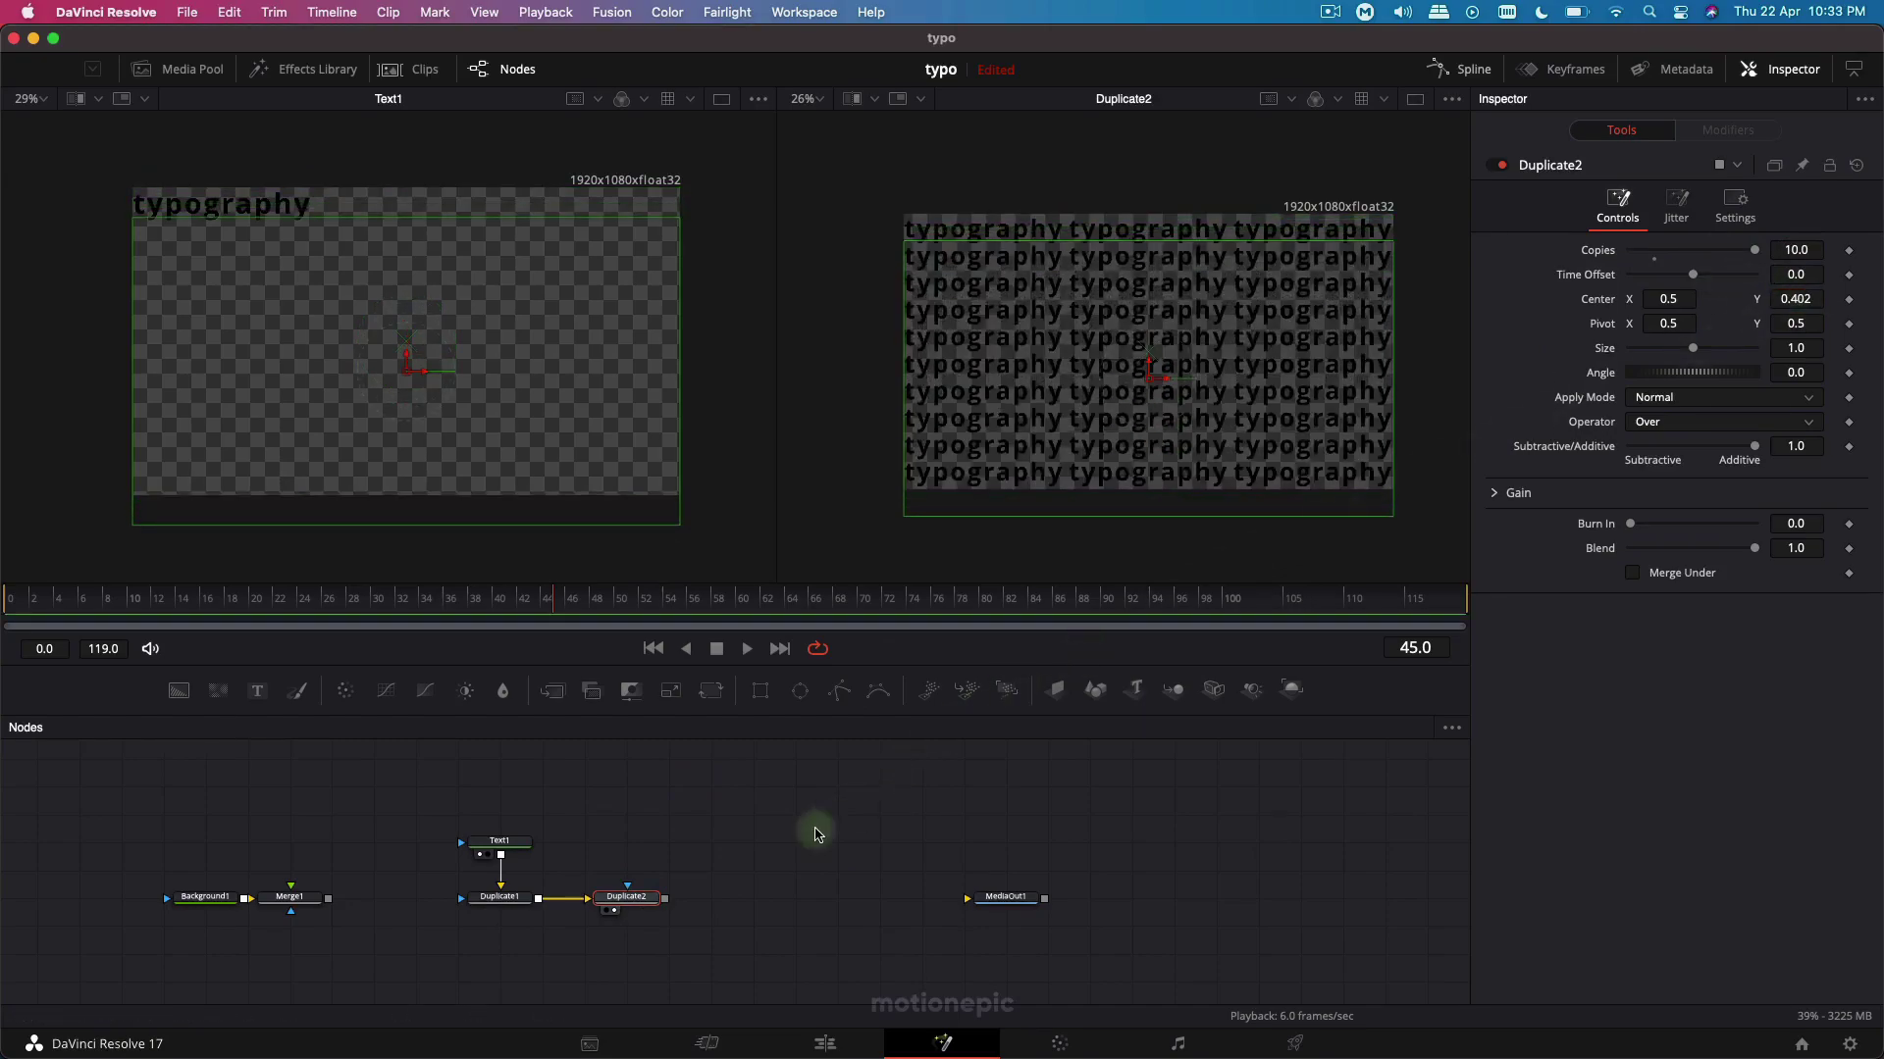
{"action": "left_click", "coordinate": [918, 822]}
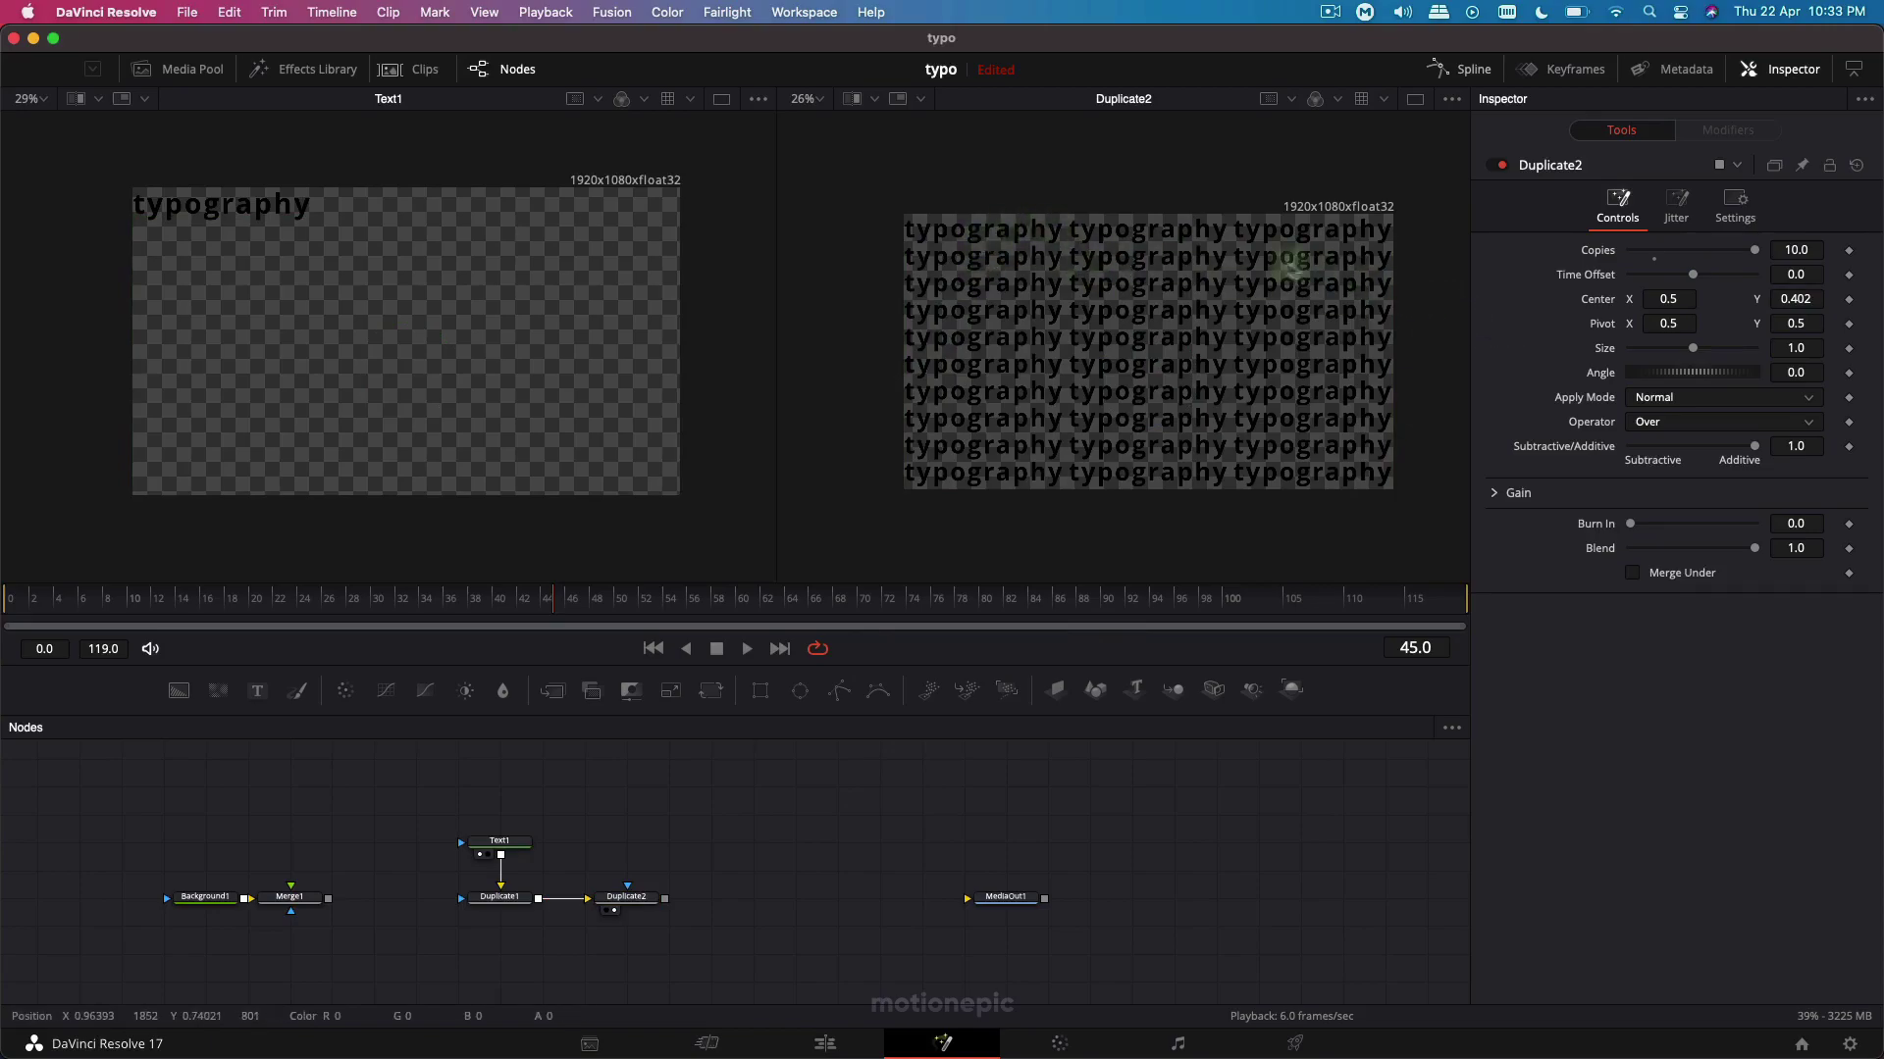
Nudge the Text1 typography slightly upward in the frame.
{"action": "left_click", "coordinate": [502, 844]}
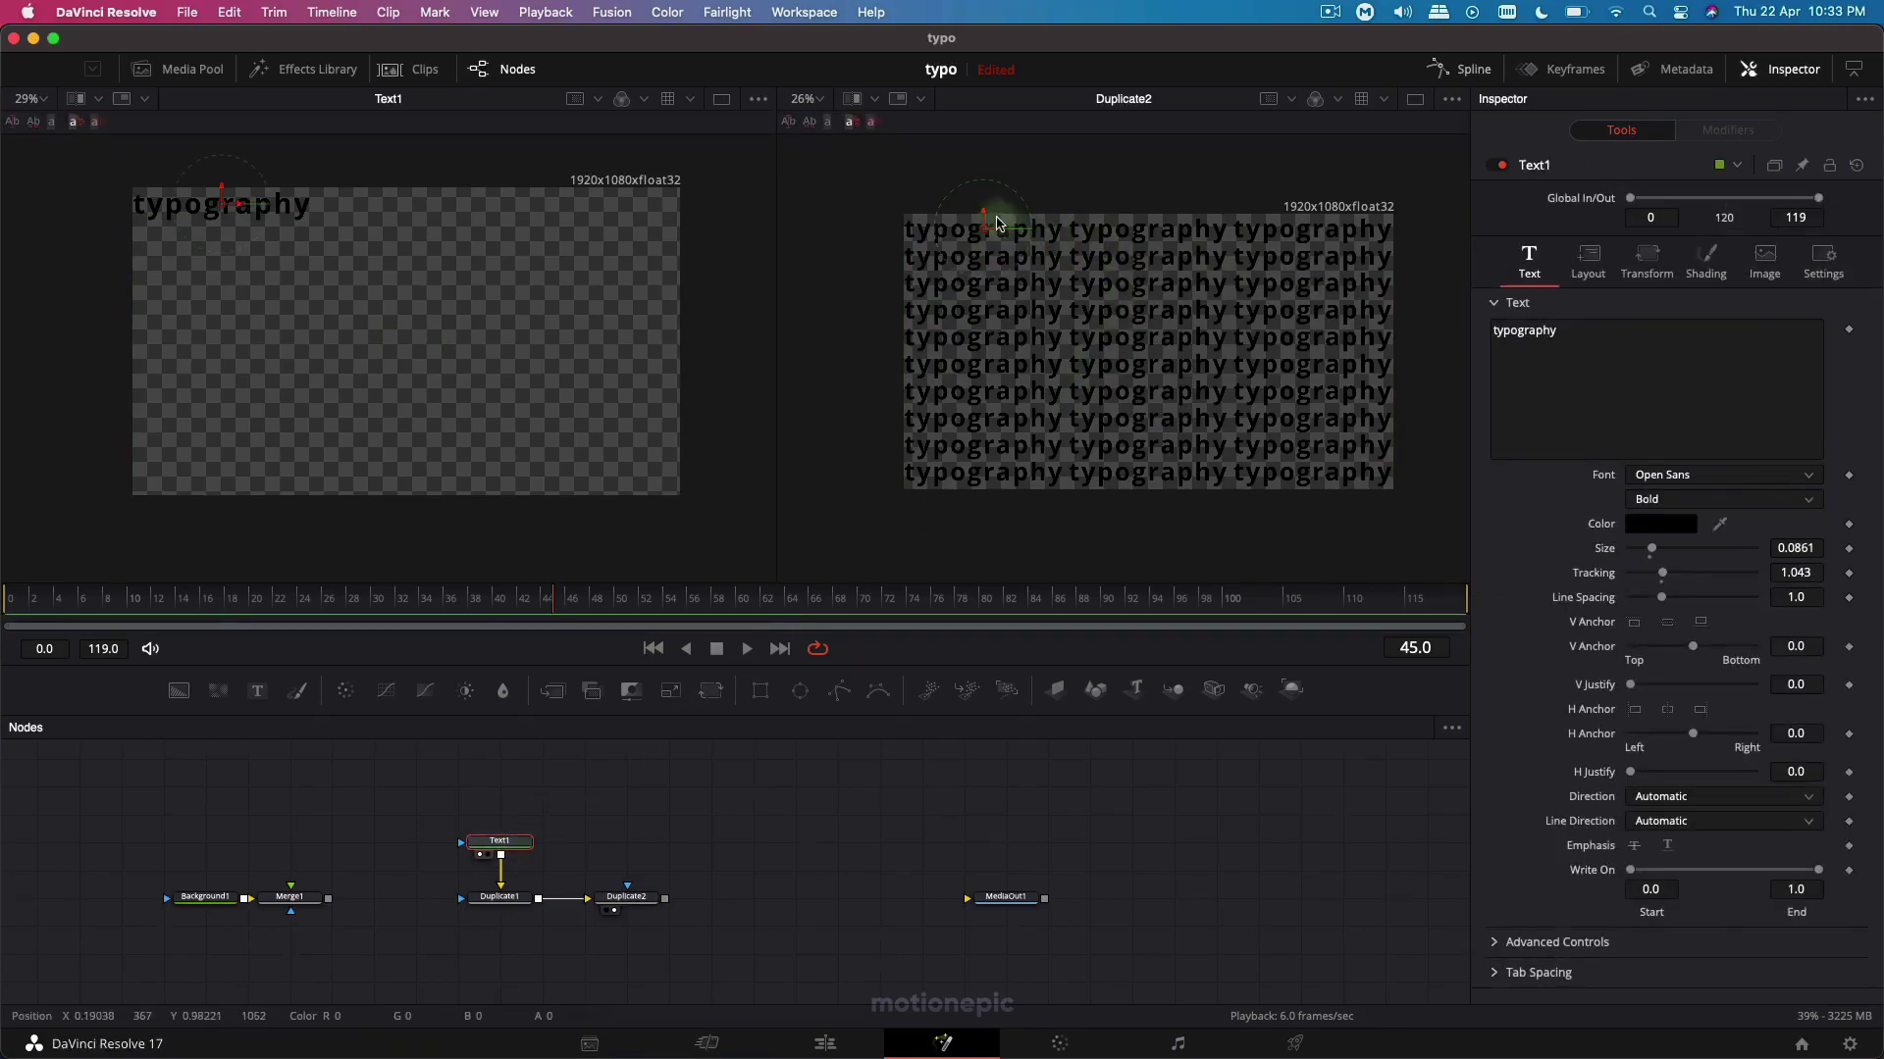
{"action": "left_click_drag", "start_coordinate": [987, 216], "coordinate": [986, 212]}
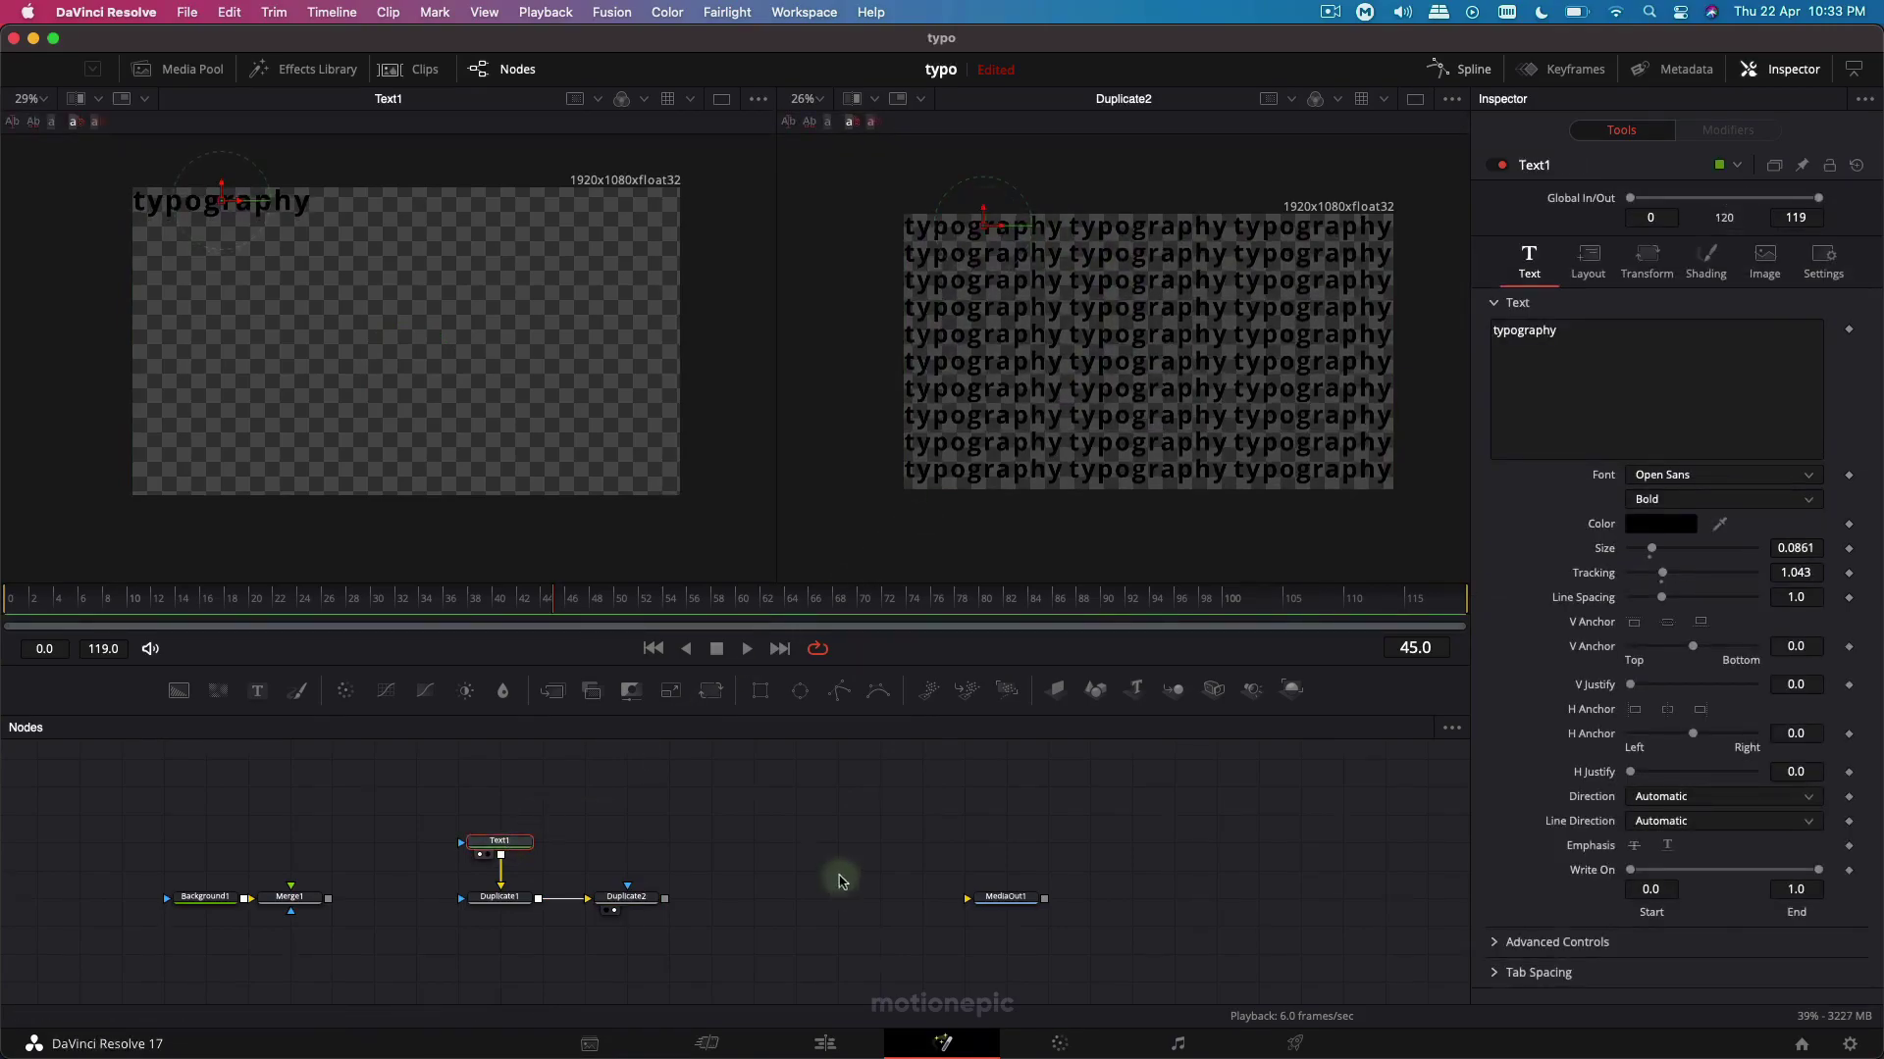
{"action": "left_click", "coordinate": [839, 876]}
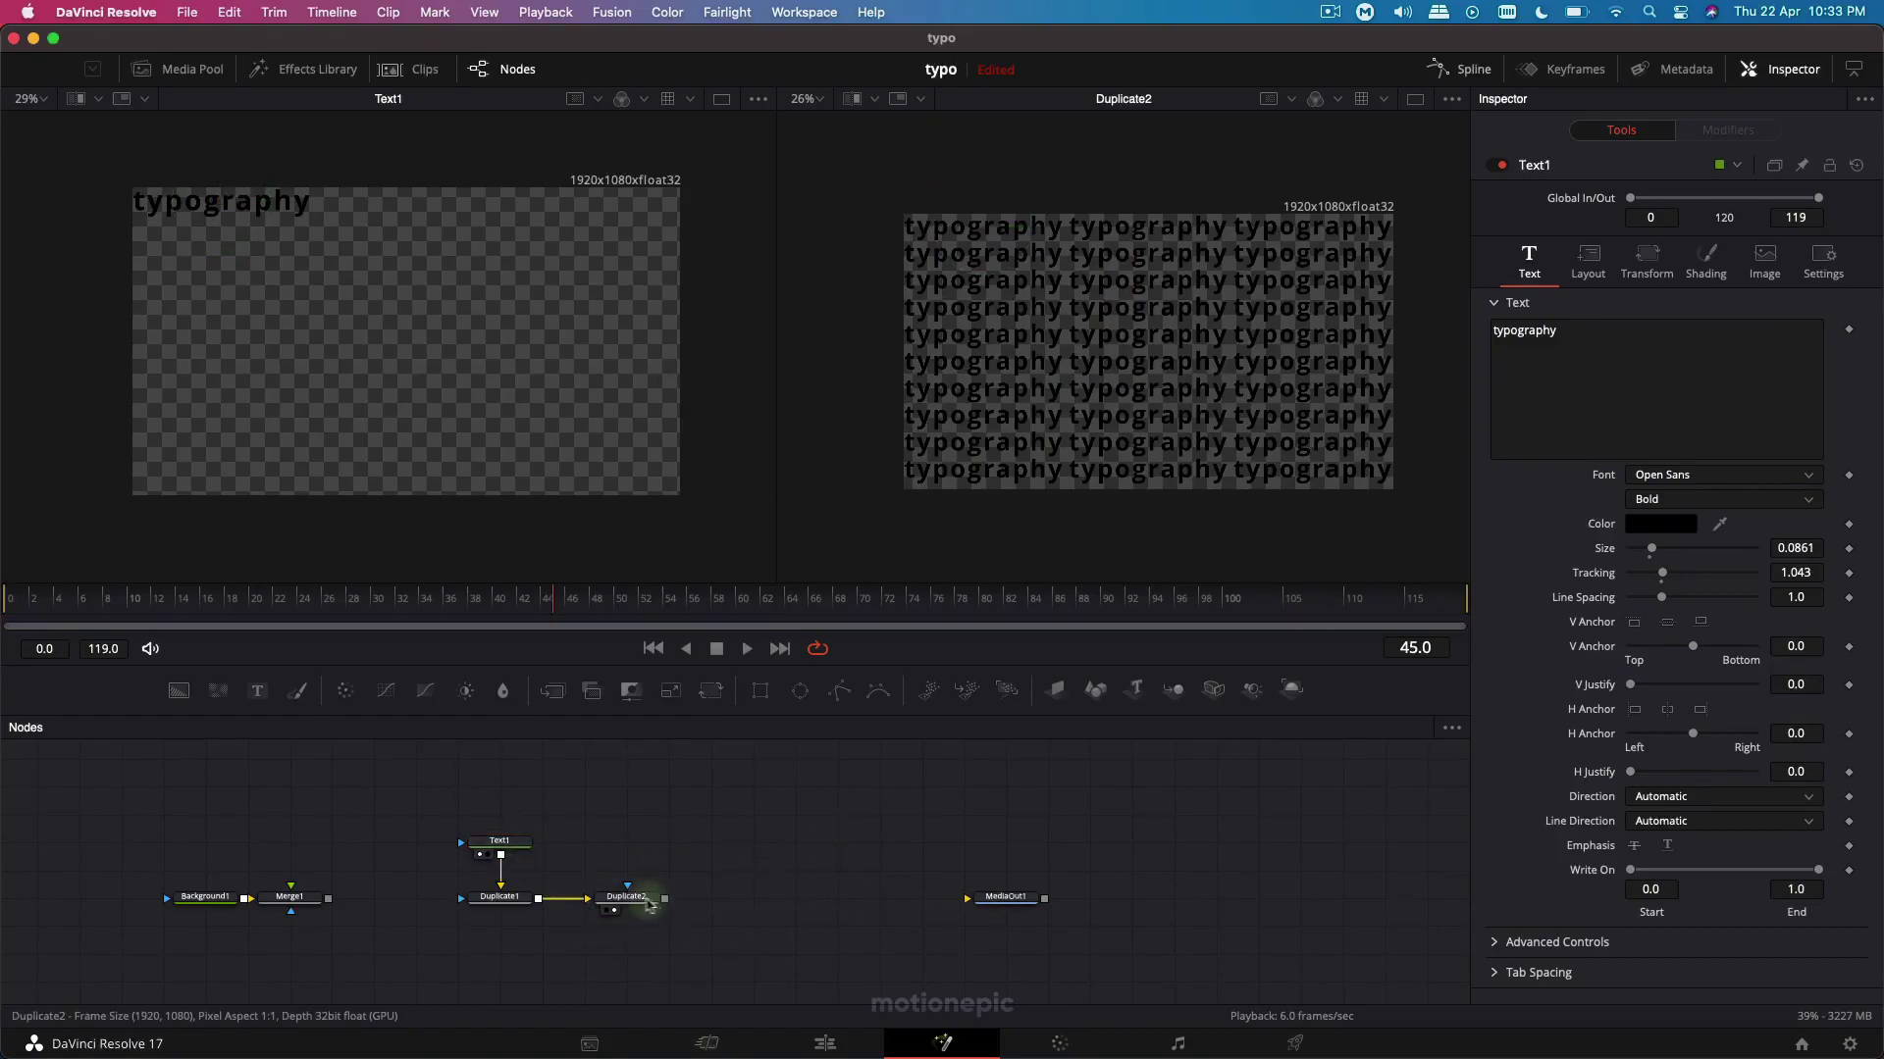
{"action": "left_click", "coordinate": [641, 900]}
{"action": "key", "text": "shift"}
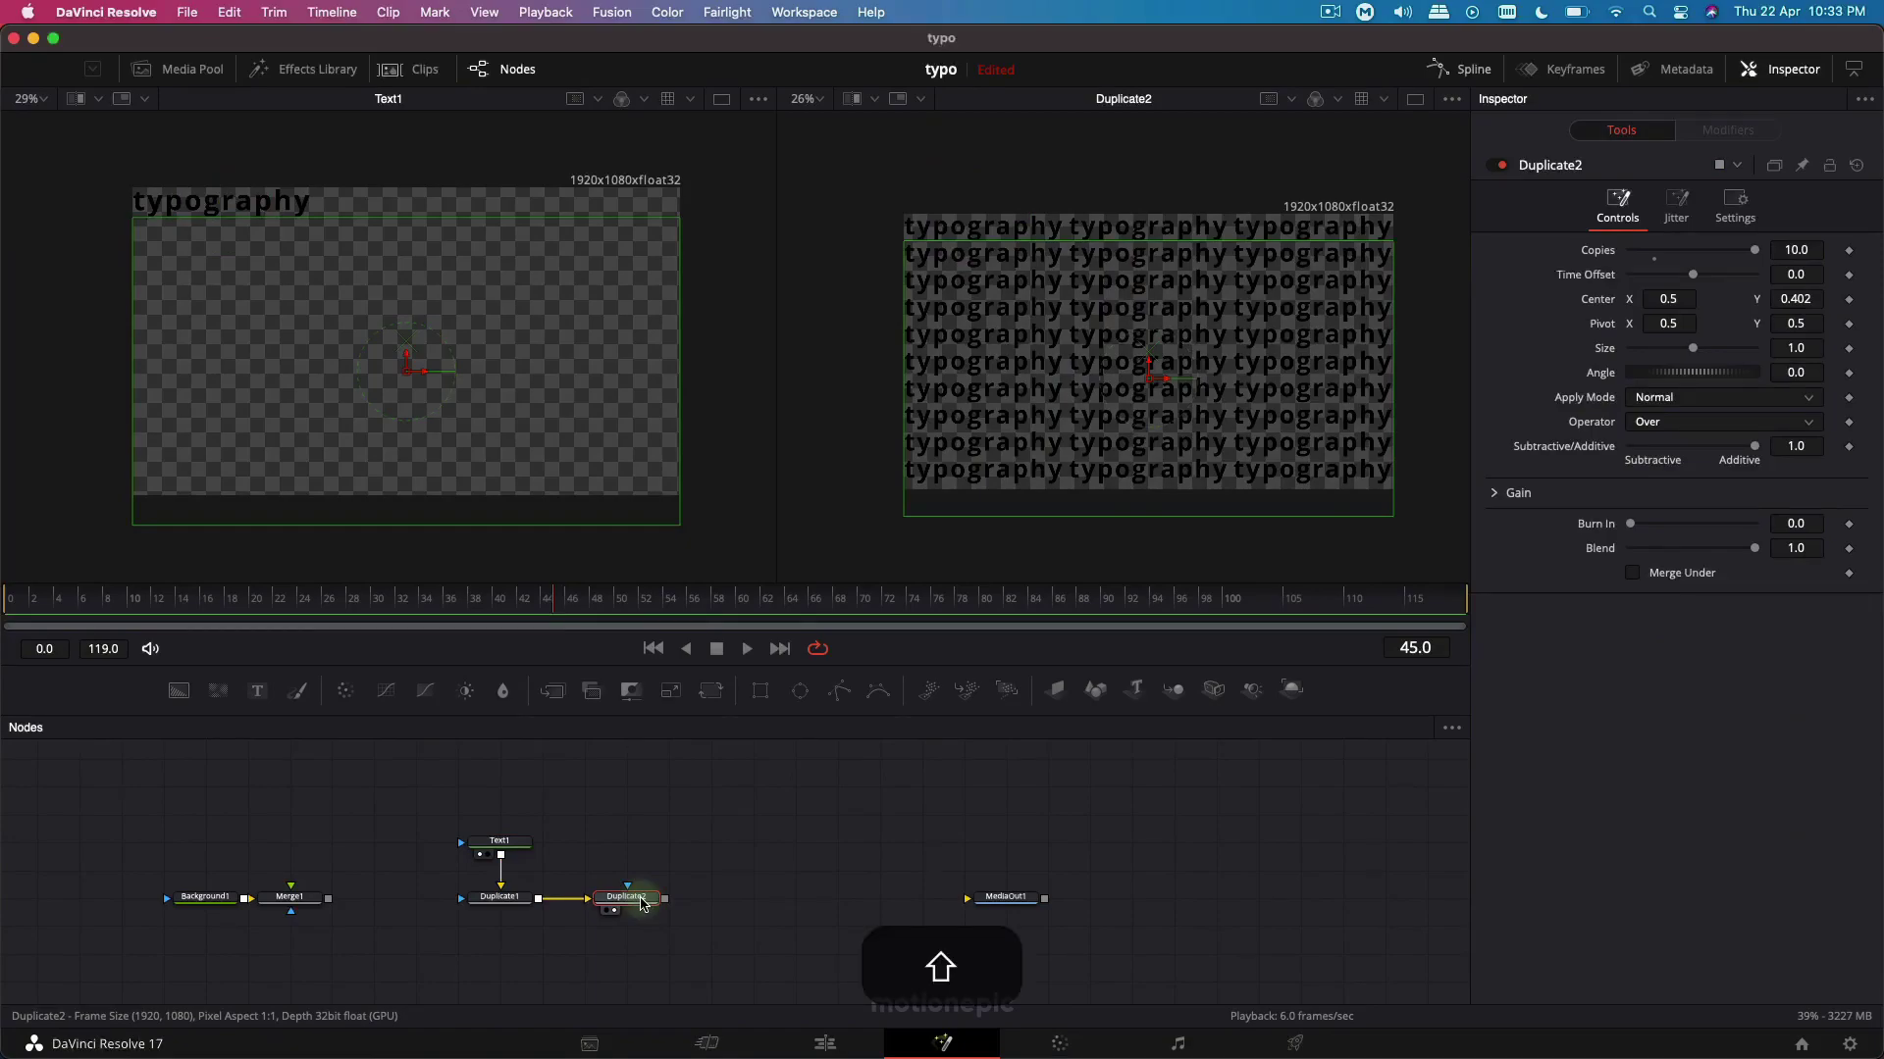
{"action": "key", "text": "shift+space"}
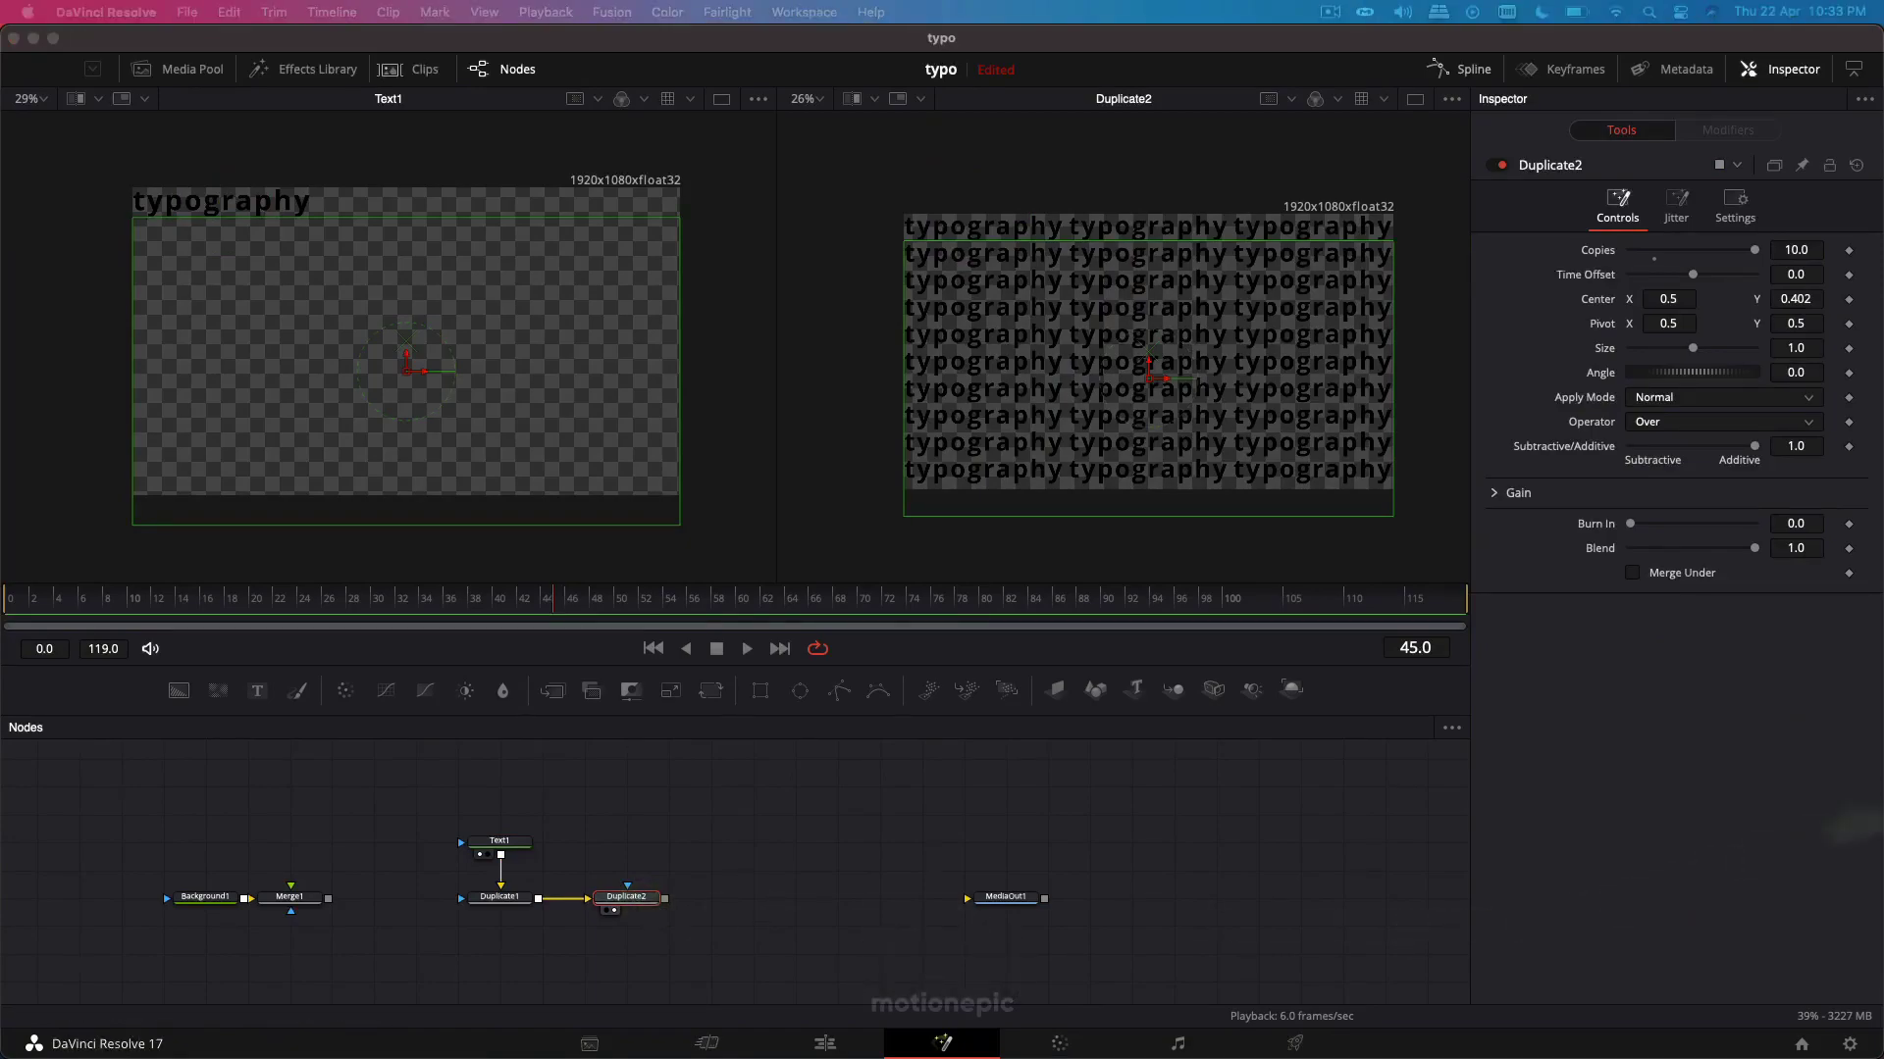
Add a Transform node after Duplicate2 with Center X 0.287 and Edges set to Wrap.
{"action": "key", "text": "shift+space"}
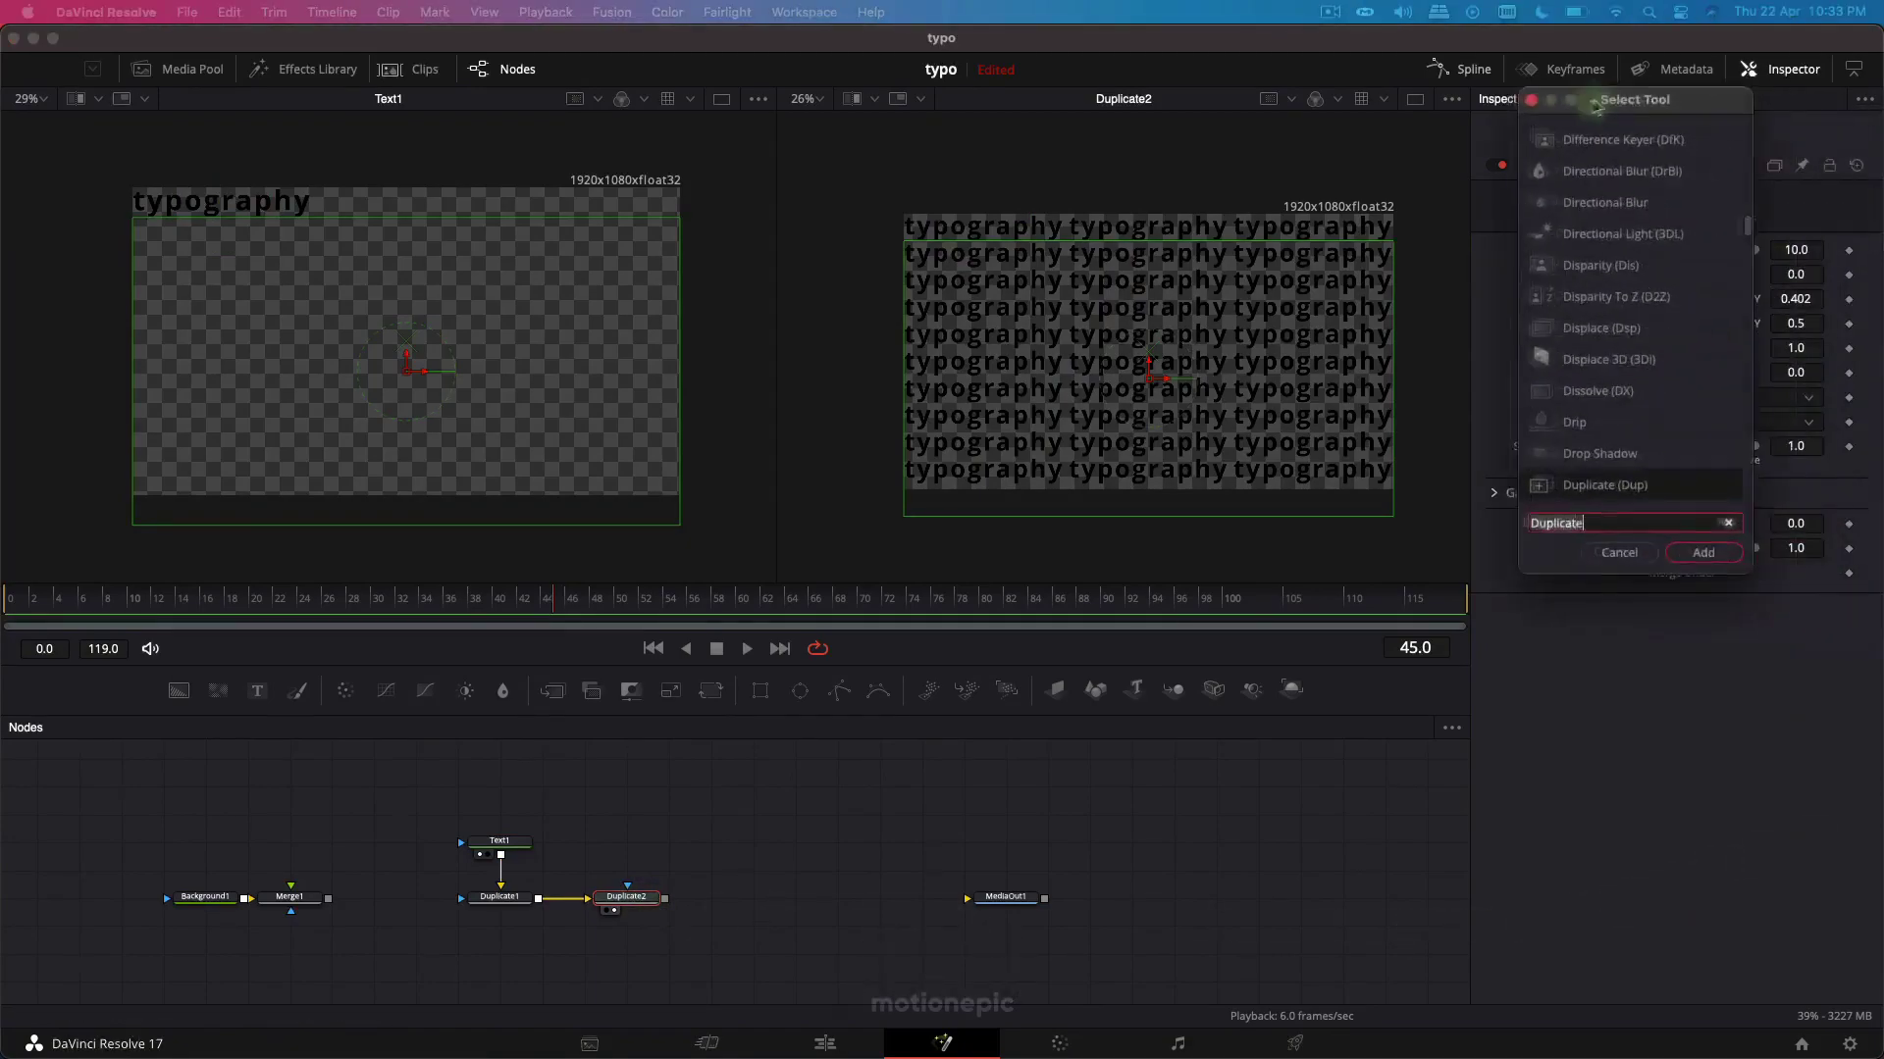
{"action": "type", "text": "xf"}
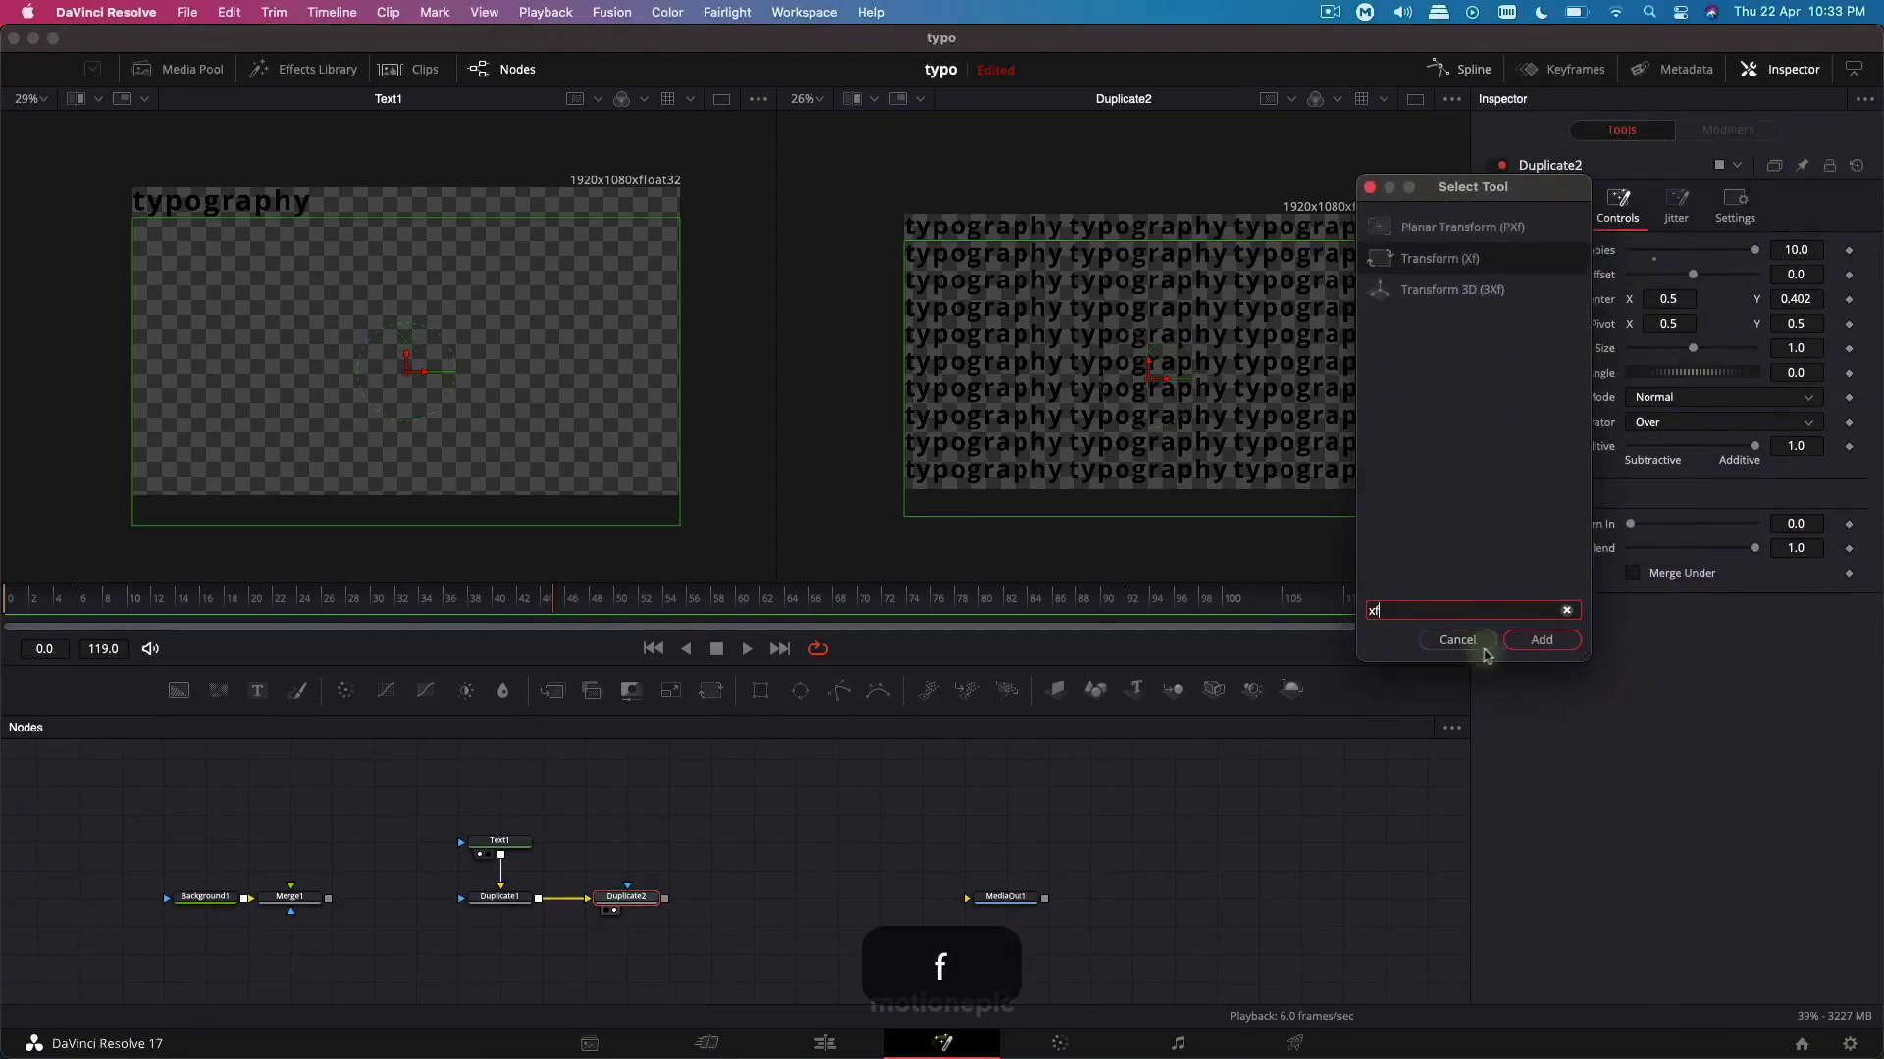
{"action": "left_click", "coordinate": [1542, 642]}
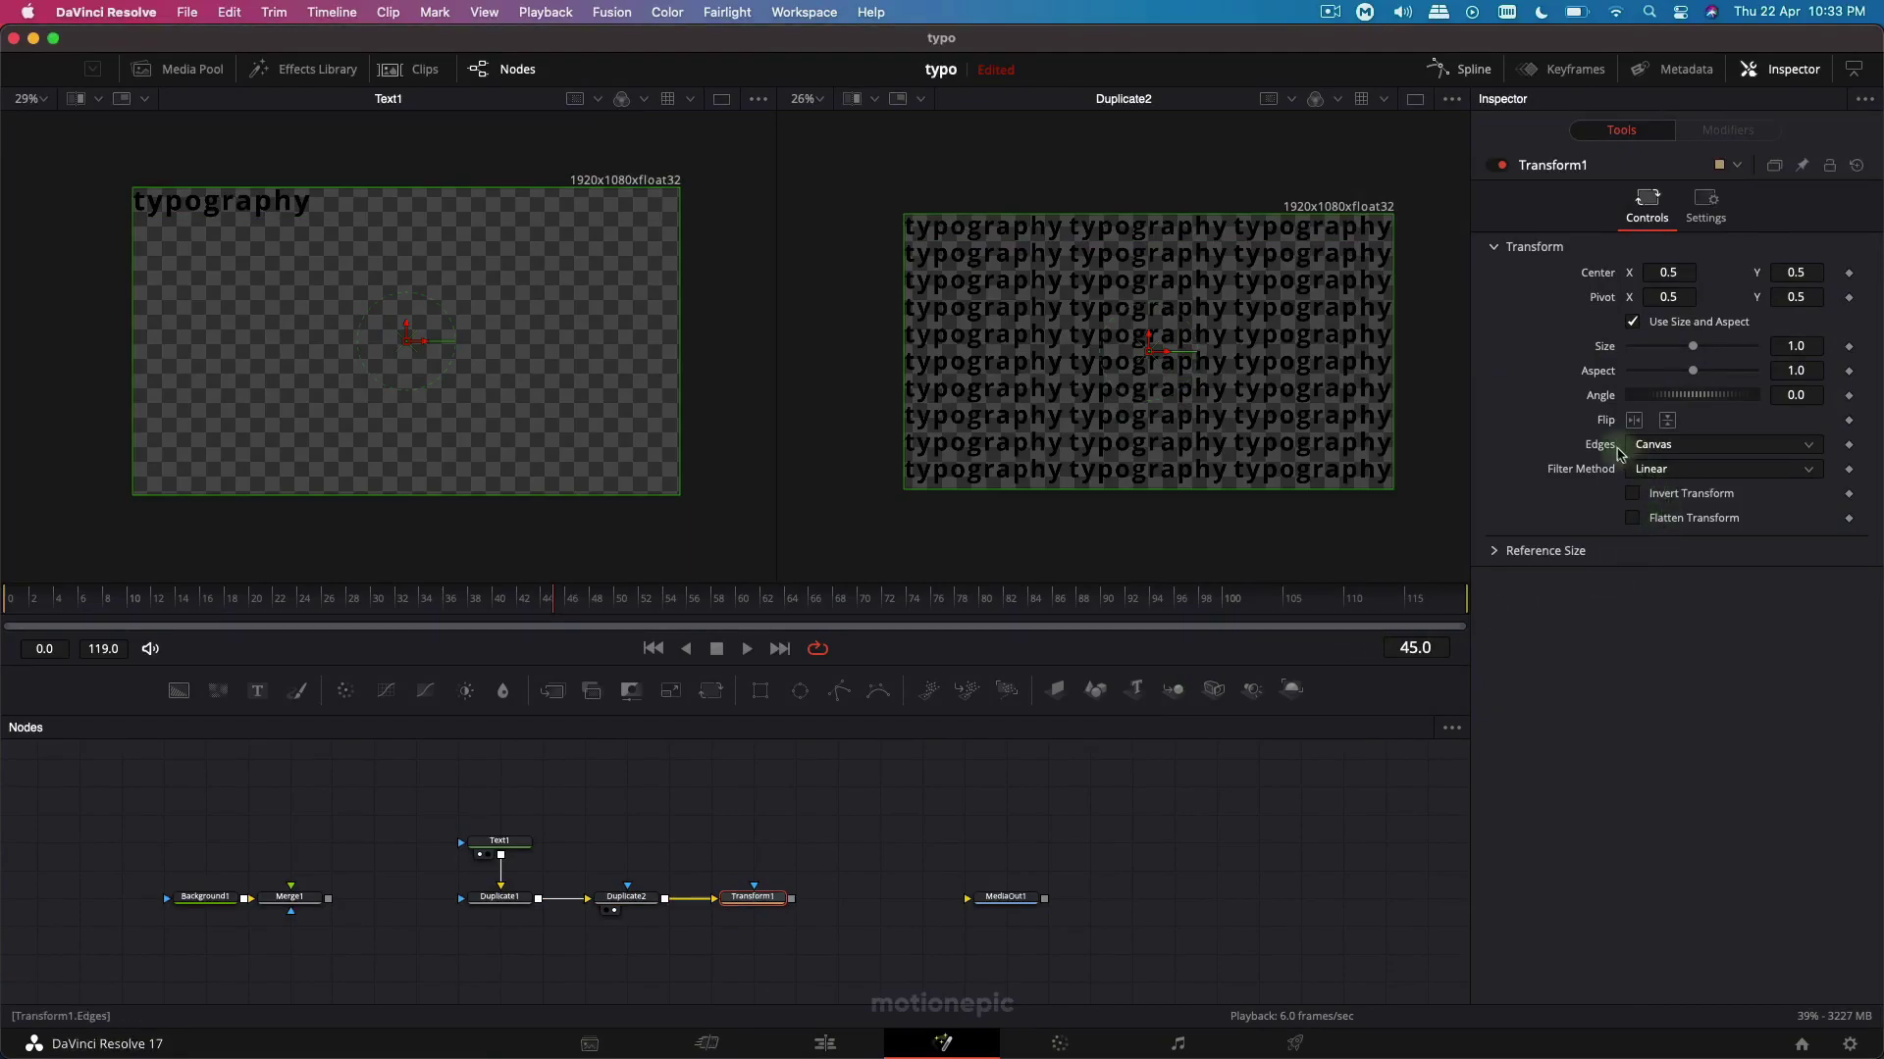
{"action": "left_click", "coordinate": [1665, 448]}
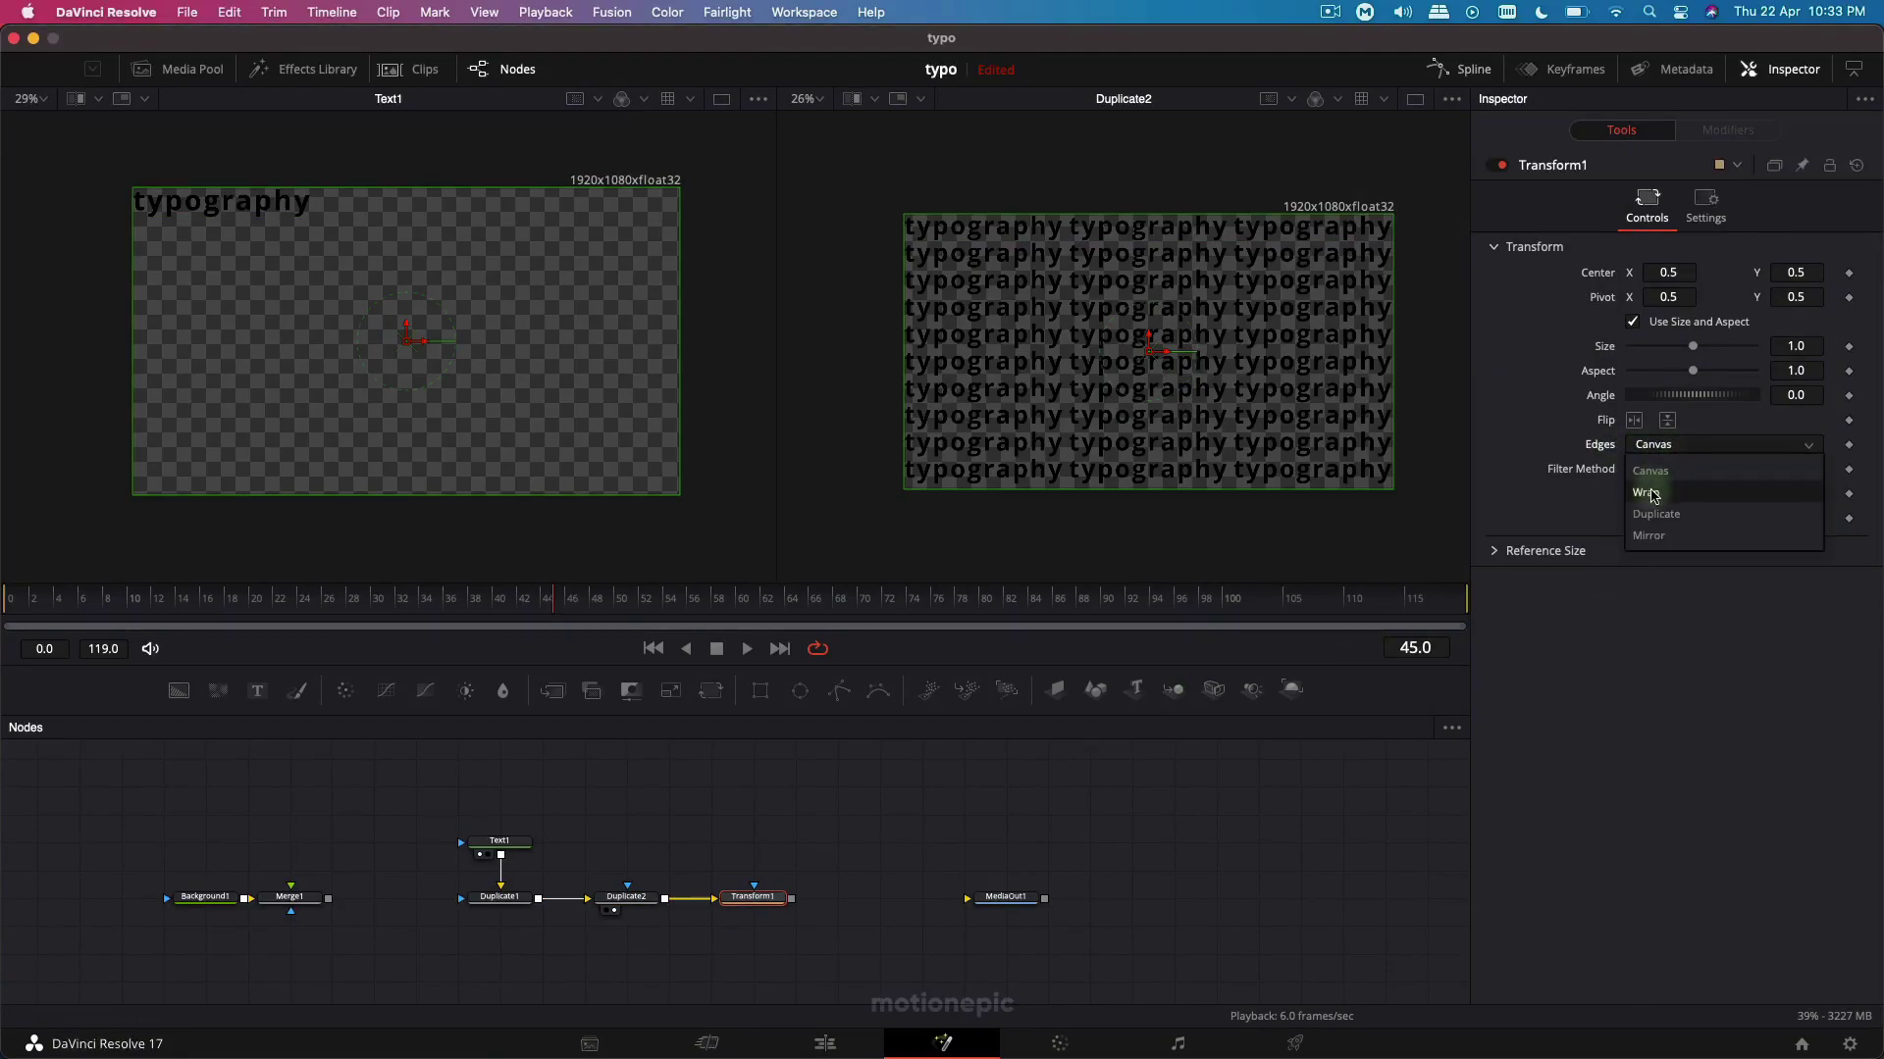
{"action": "left_click", "coordinate": [1651, 471]}
{"action": "left_click_drag", "start_coordinate": [1664, 272], "coordinate": [1531, 270]}
{"action": "key", "text": "2"}
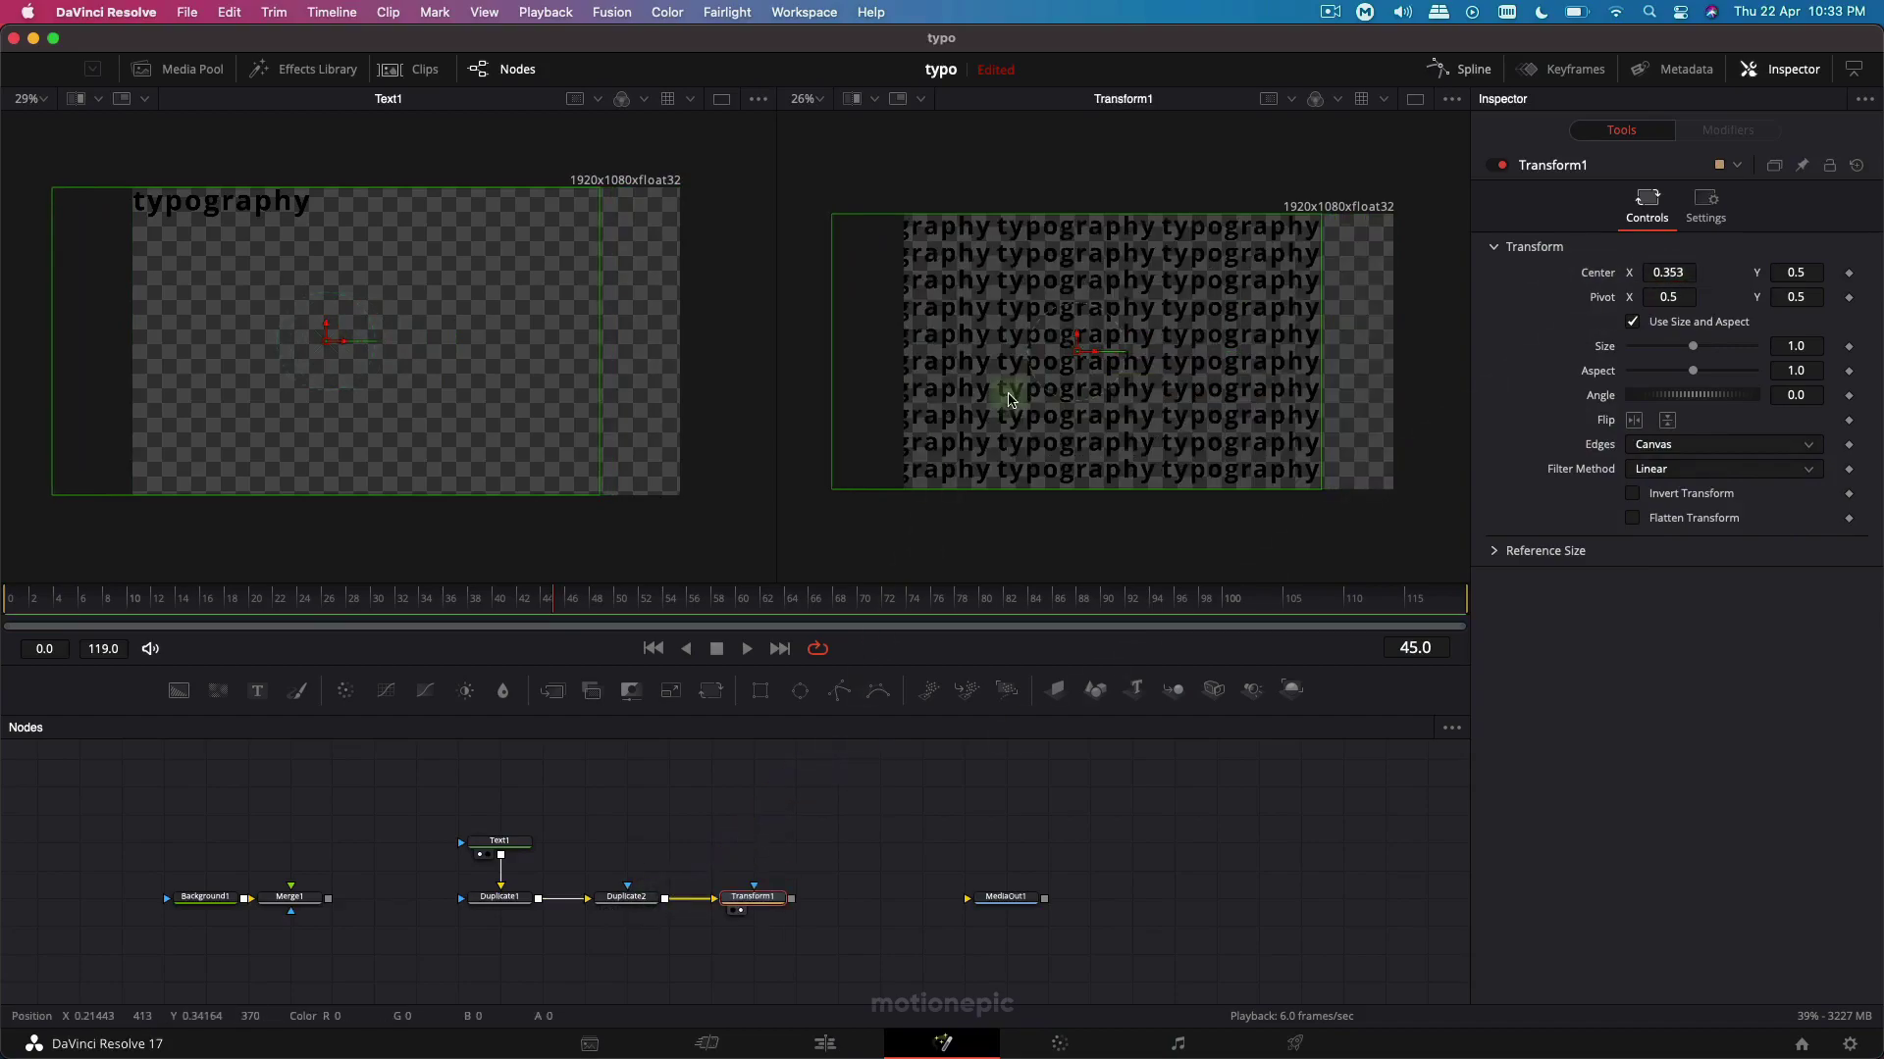
{"action": "left_click_drag", "start_coordinate": [1668, 273], "coordinate": [1610, 272]}
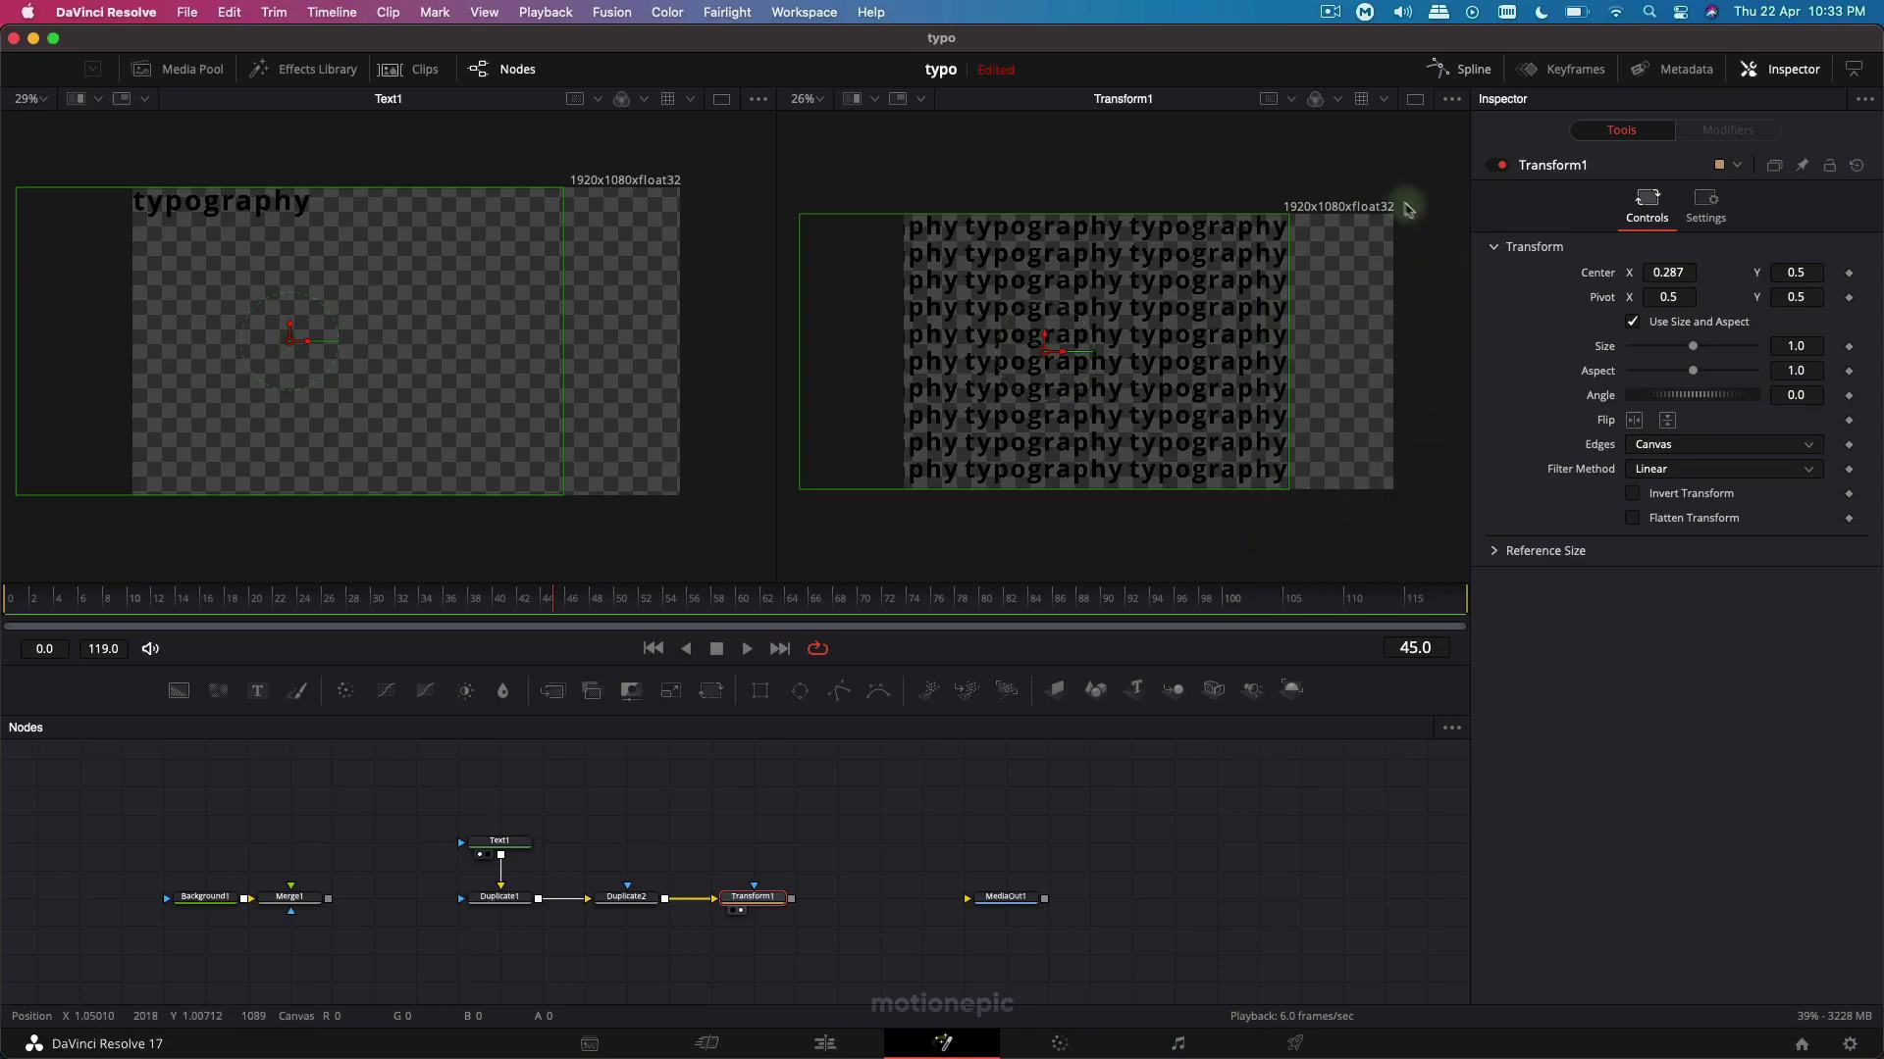
{"action": "left_click", "coordinate": [1651, 445]}
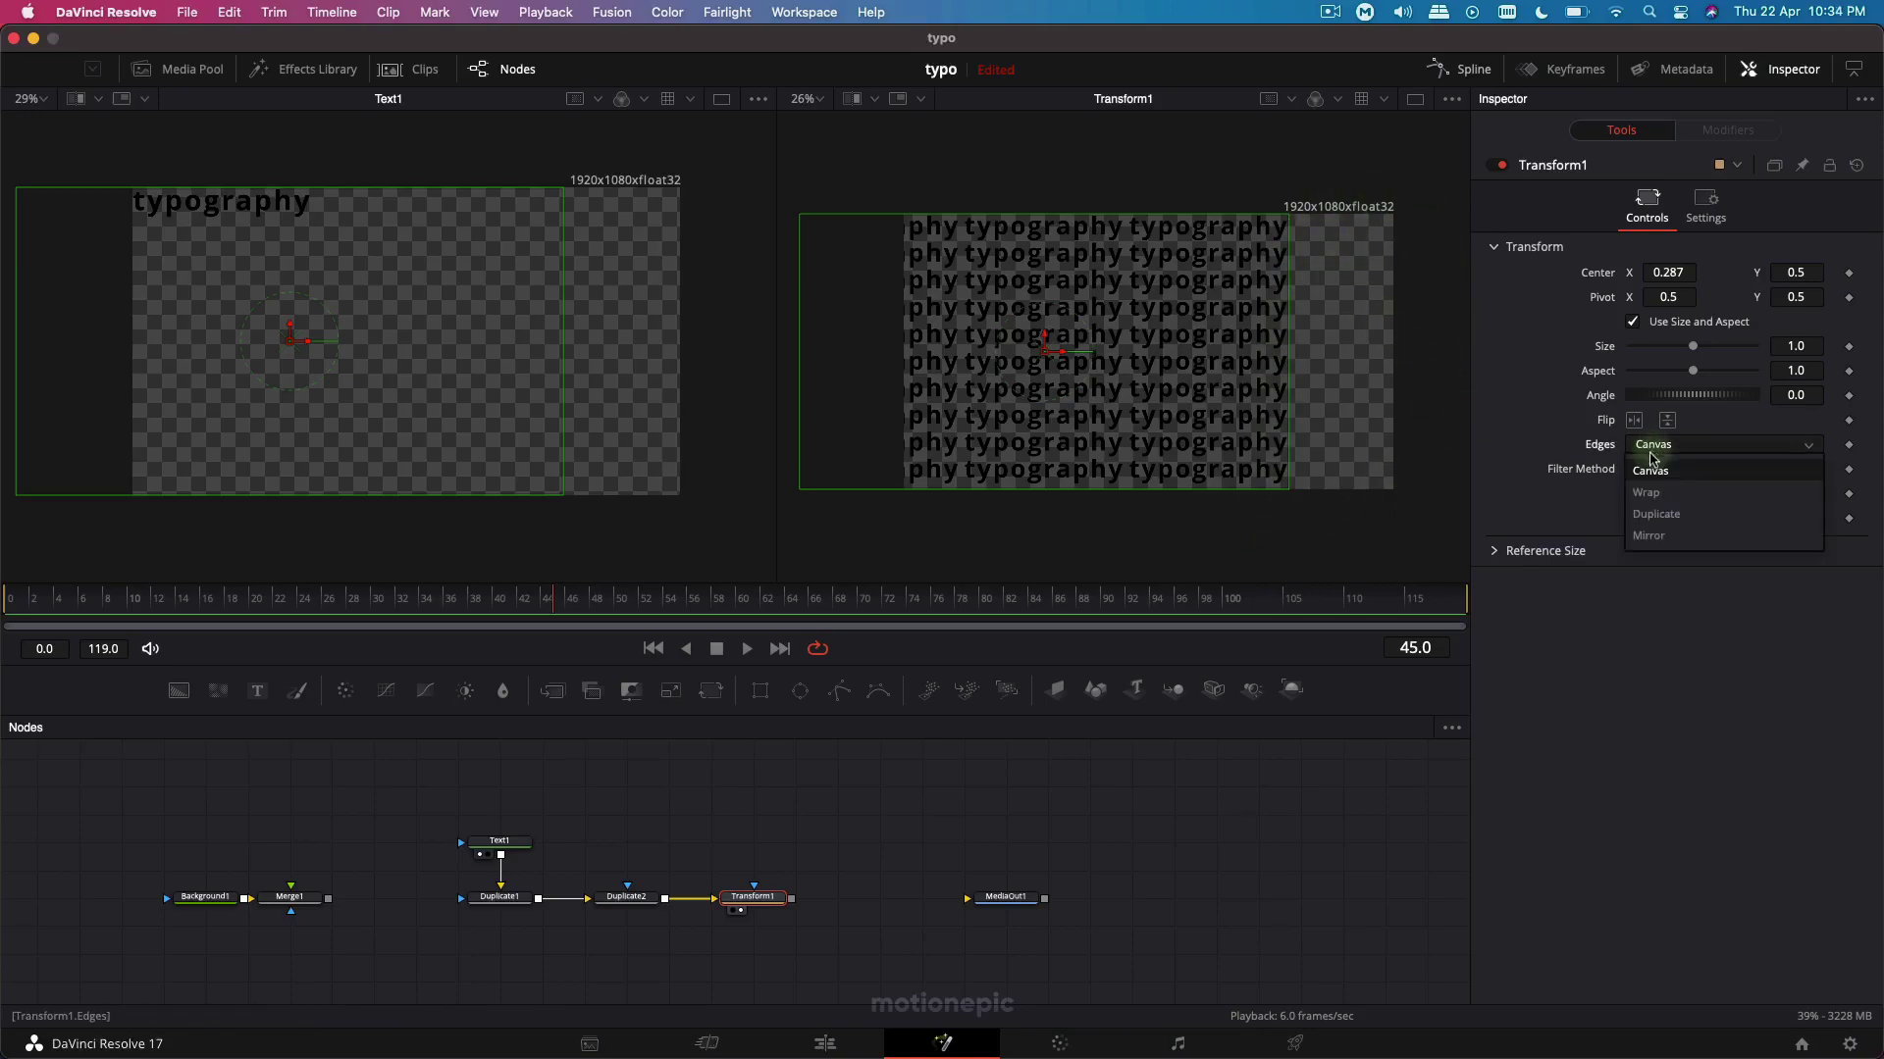
{"action": "left_click", "coordinate": [1646, 492]}
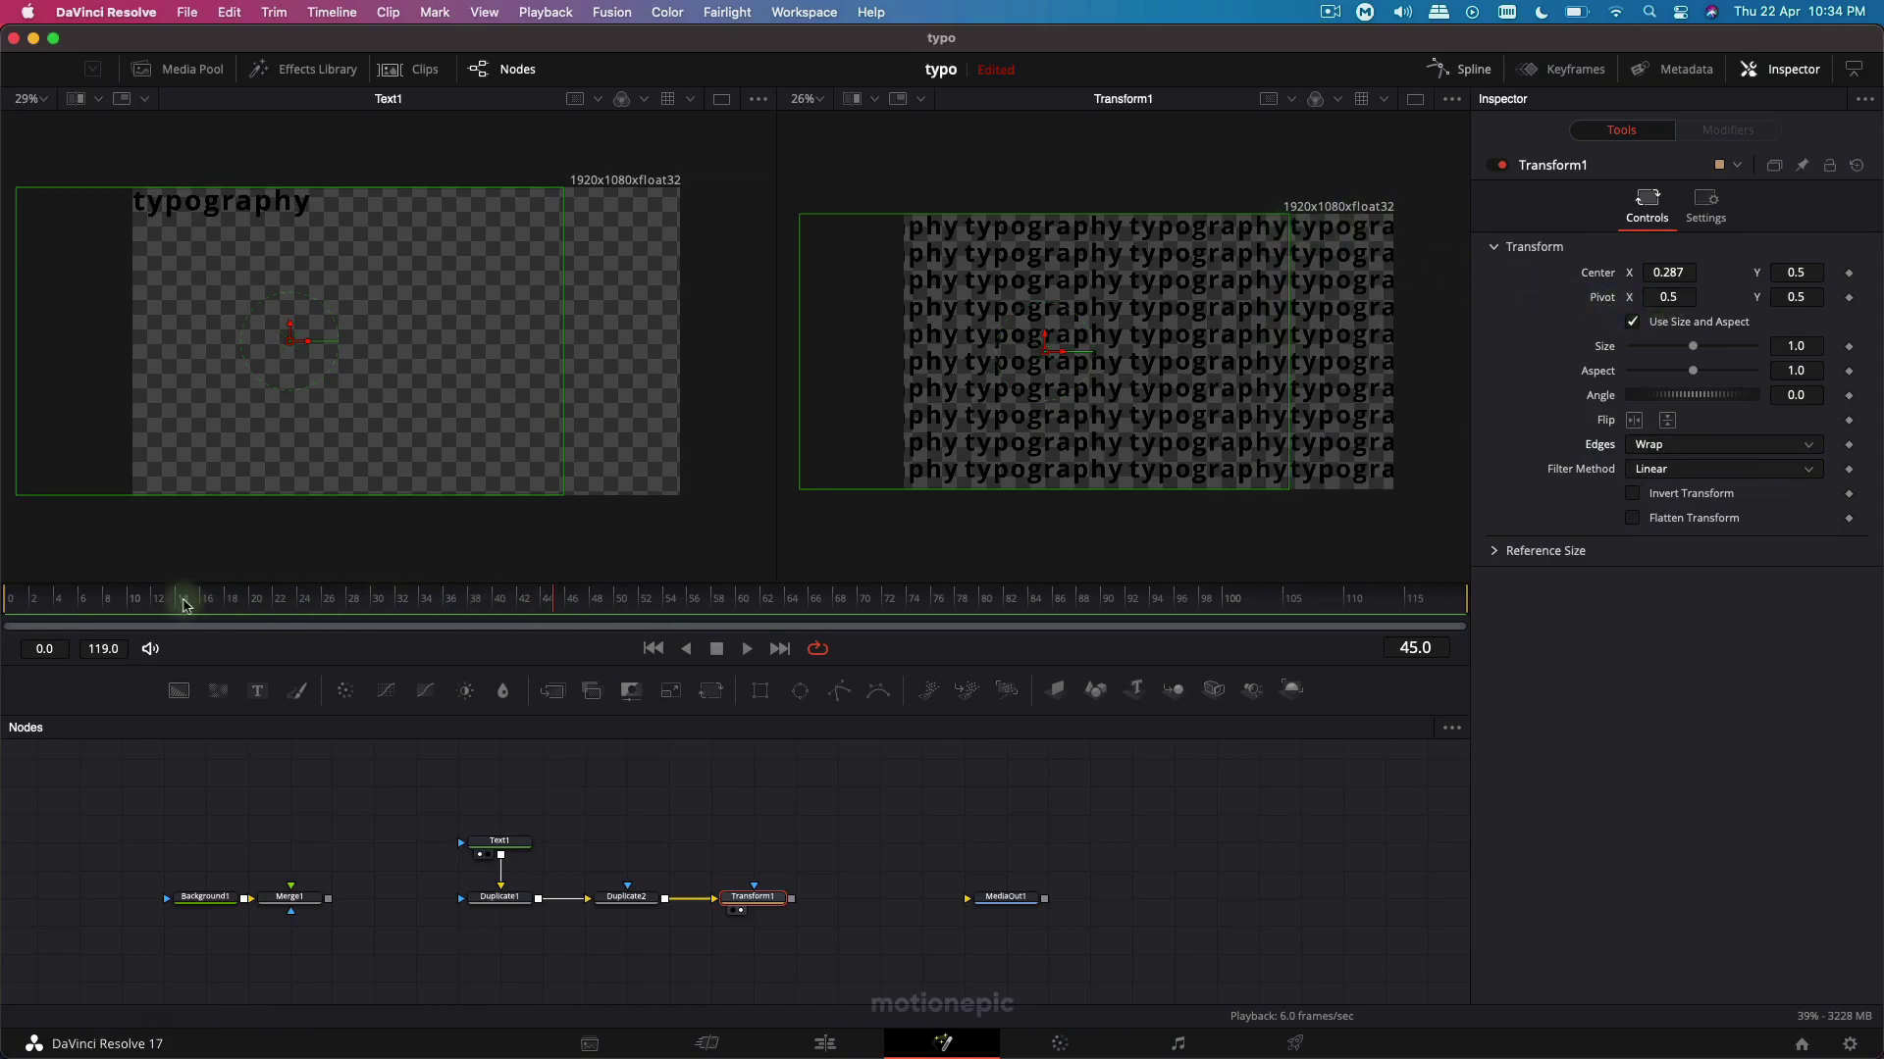
Keyframe Transform1's Center X from 0.5 at frame 0 to 0.305 at frame 119.
{"action": "right_click", "coordinate": [1605, 274]}
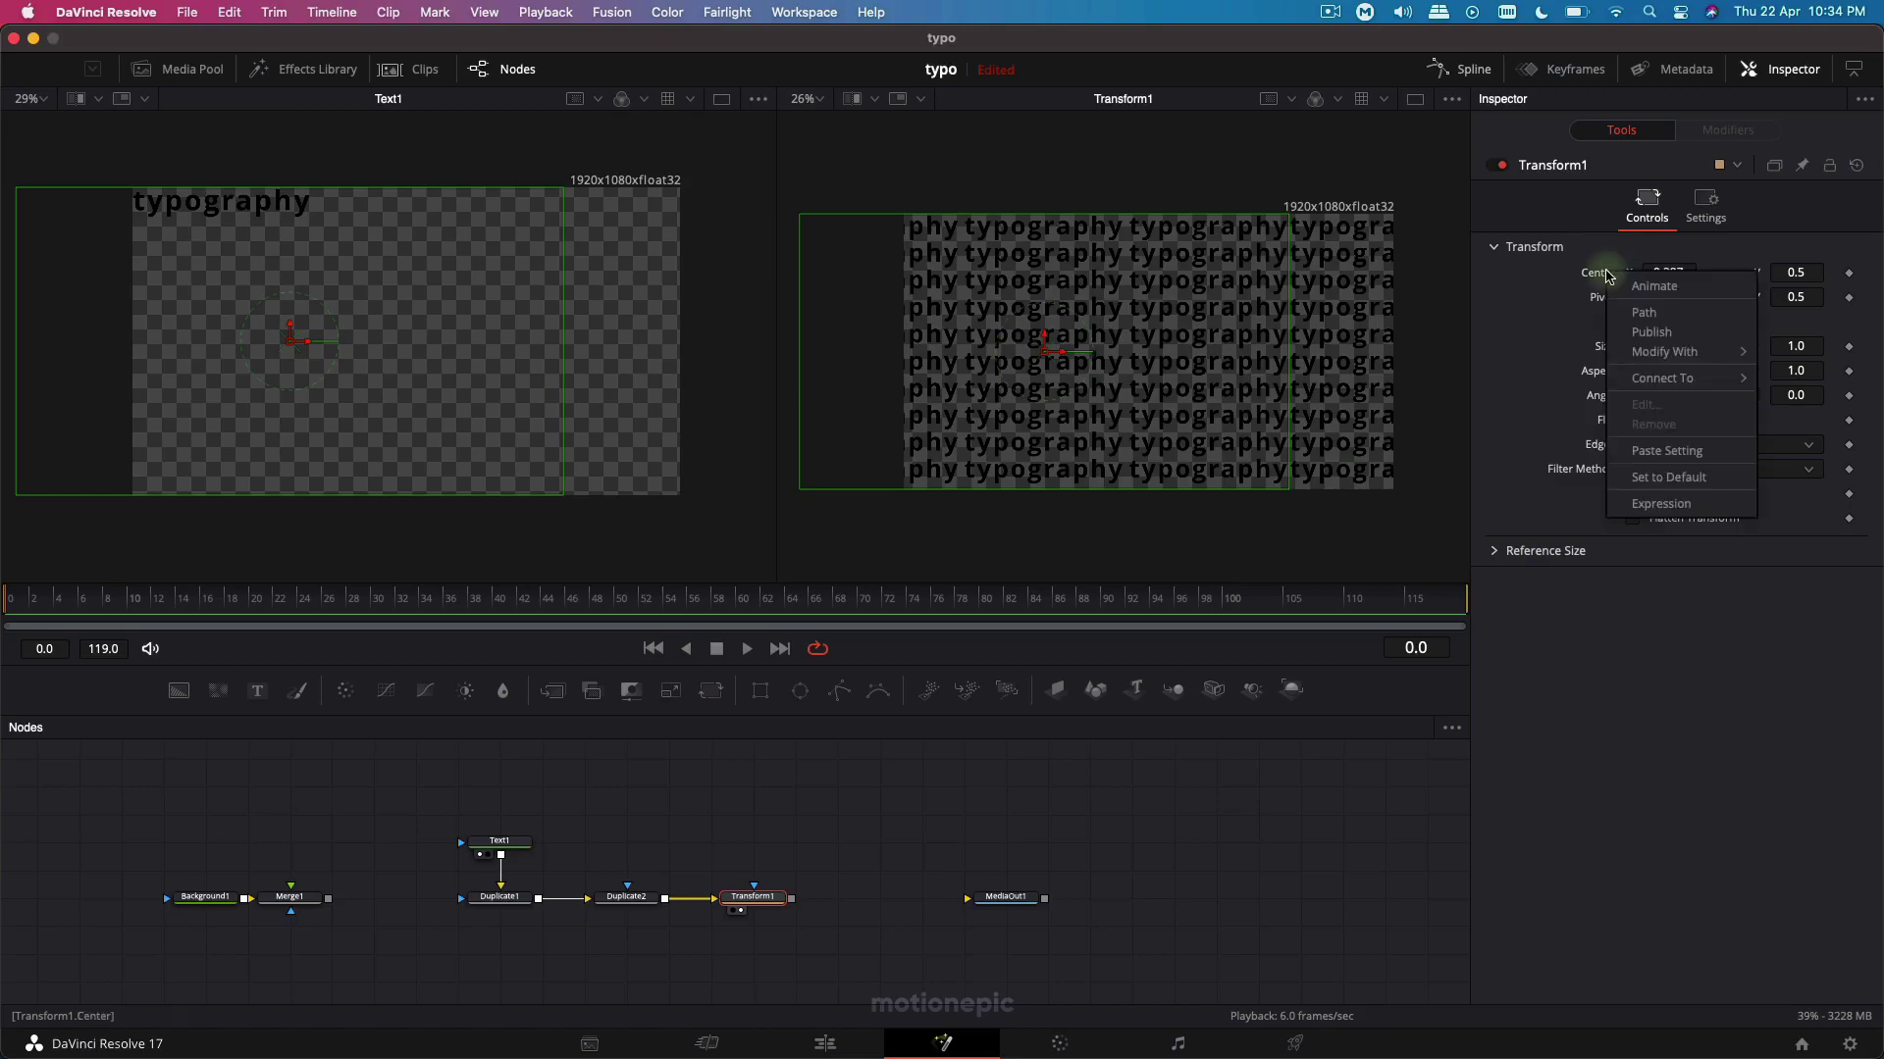
{"action": "left_click", "coordinate": [1668, 477]}
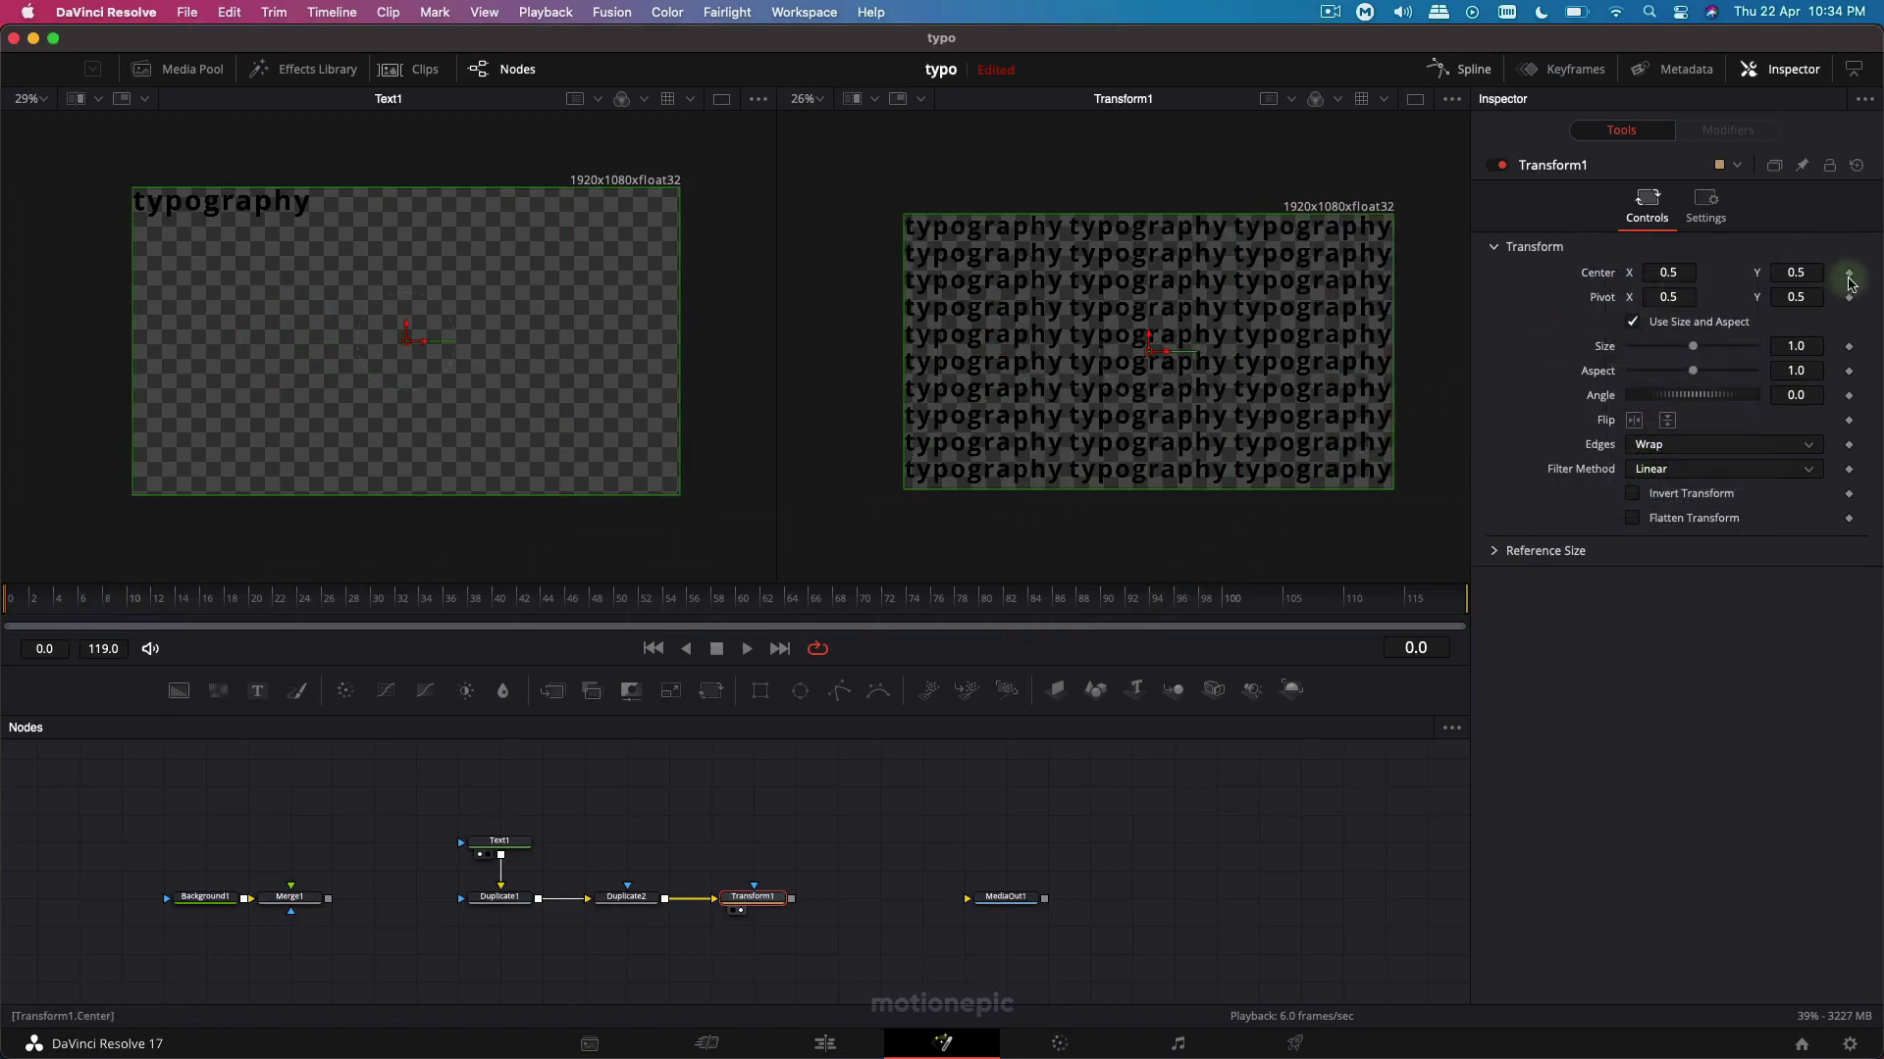
{"action": "left_click", "coordinate": [1849, 274]}
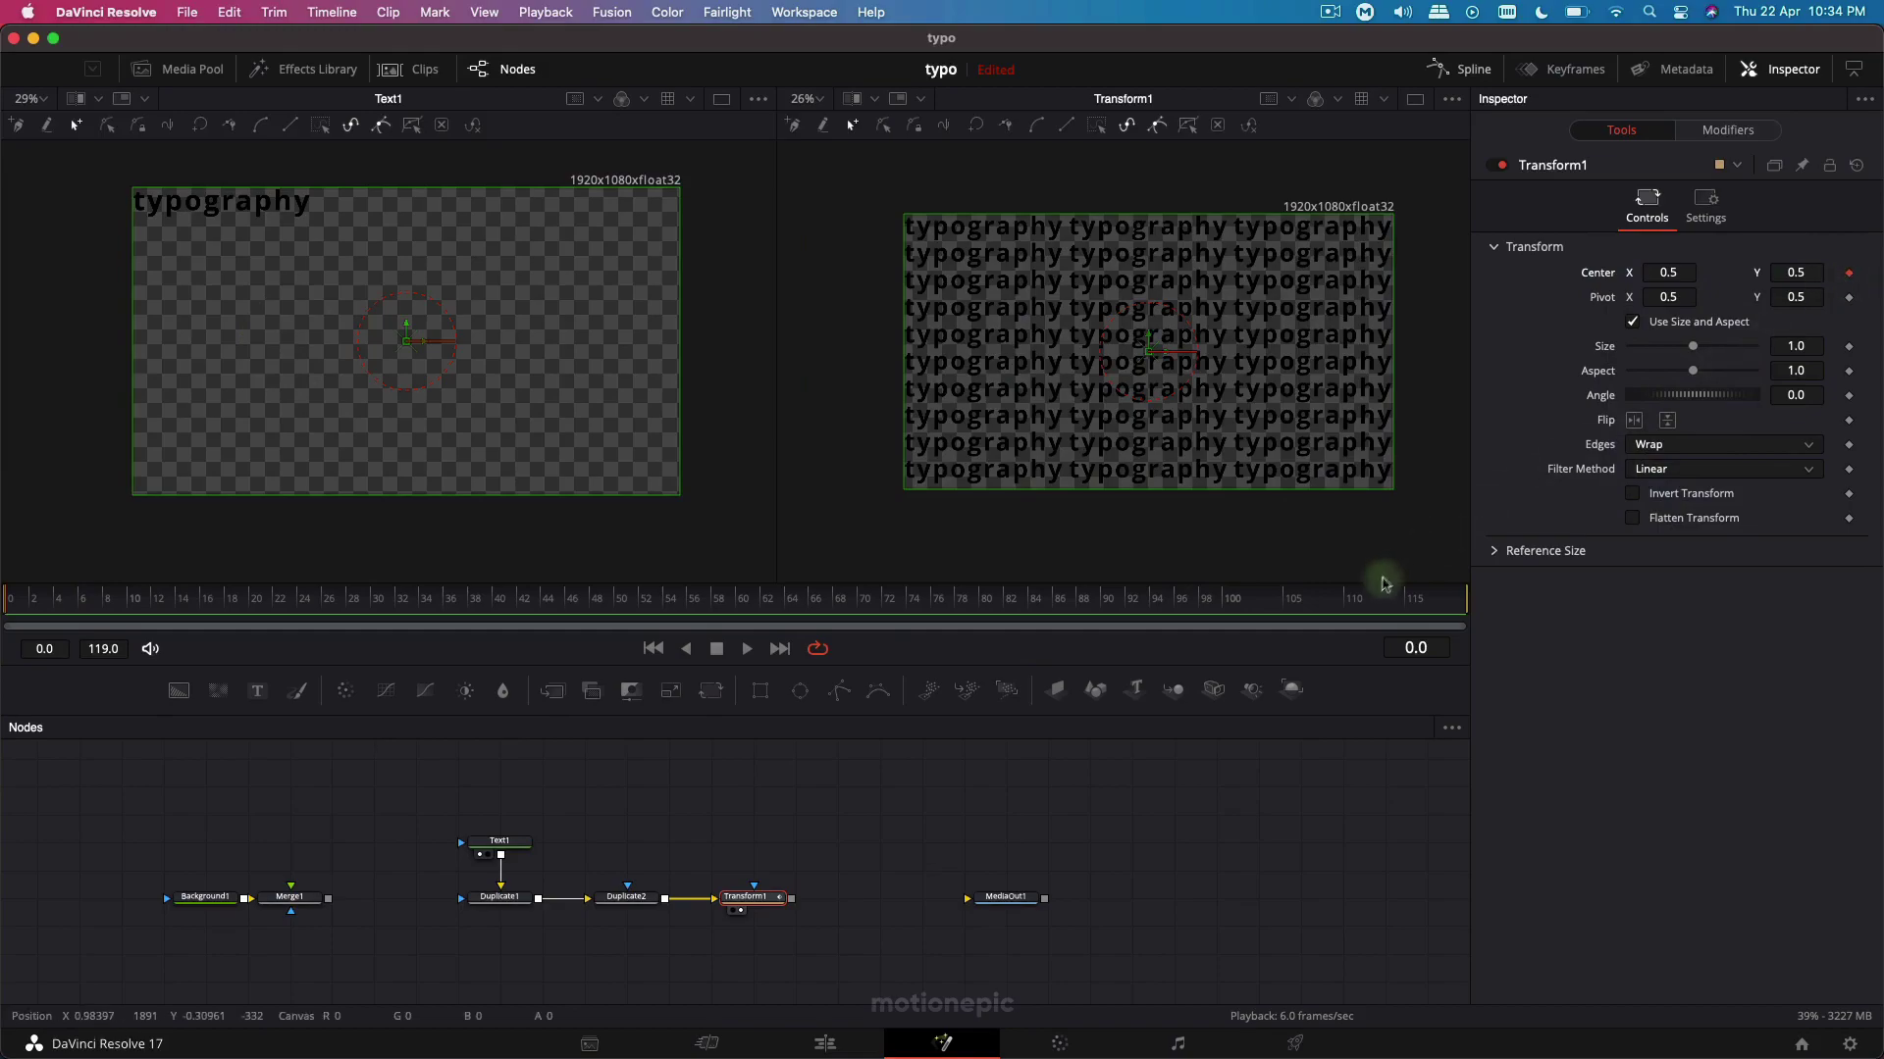
{"action": "left_click", "coordinate": [1427, 597]}
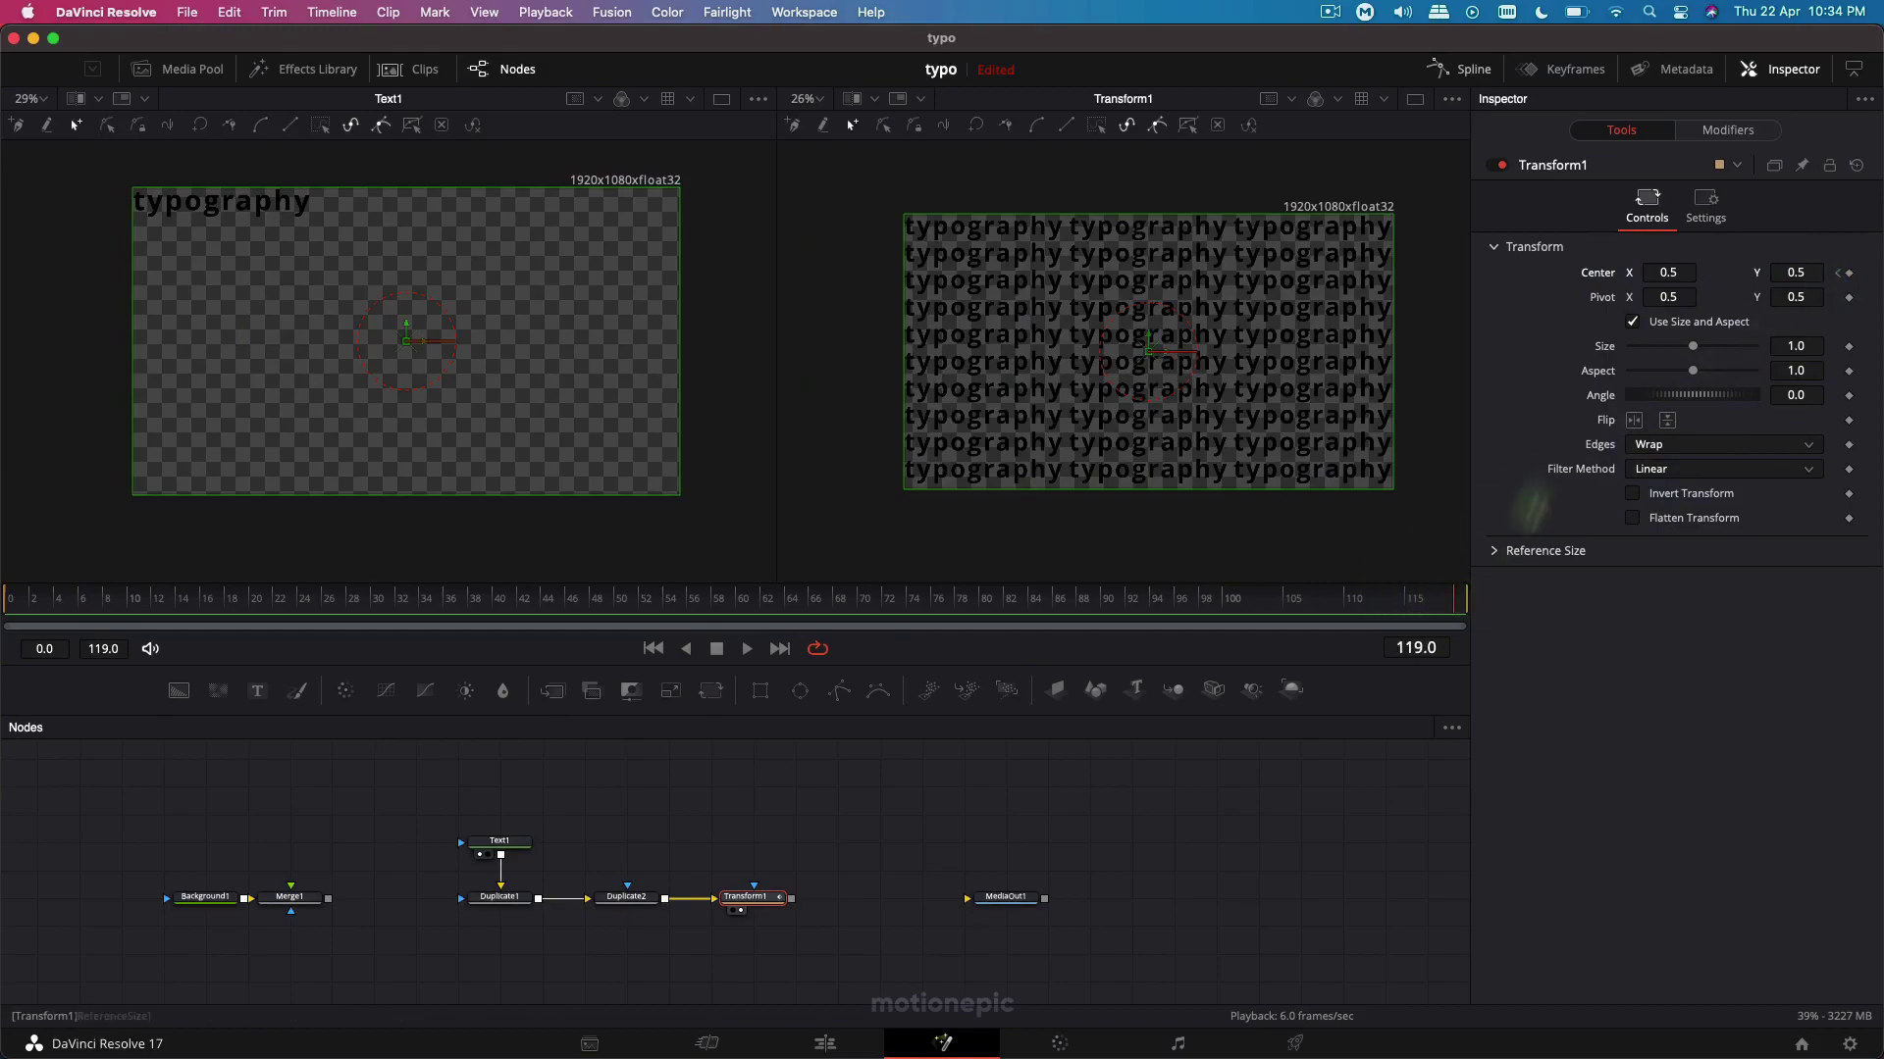
{"action": "left_click_drag", "start_coordinate": [1661, 287], "coordinate": [1475, 277]}
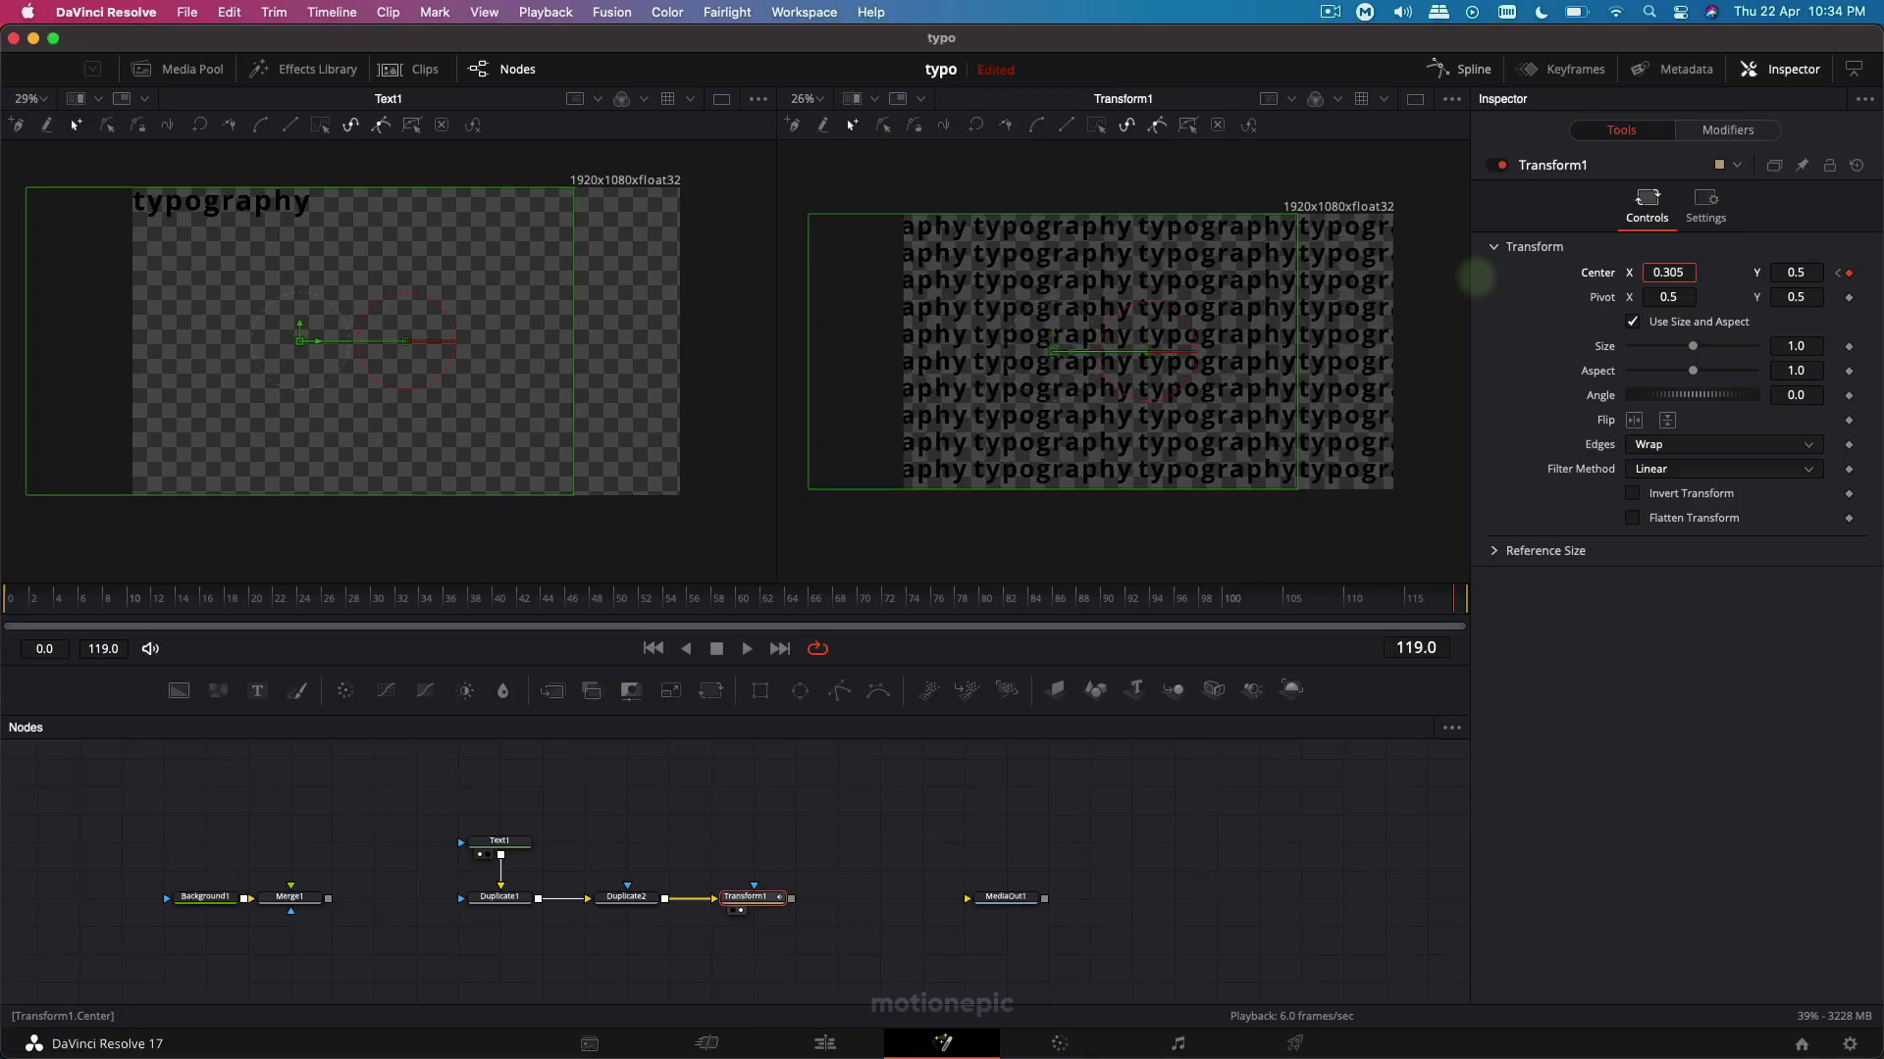
Play back the scrolling text animation from frame 0.
{"action": "left_click", "coordinate": [13, 600]}
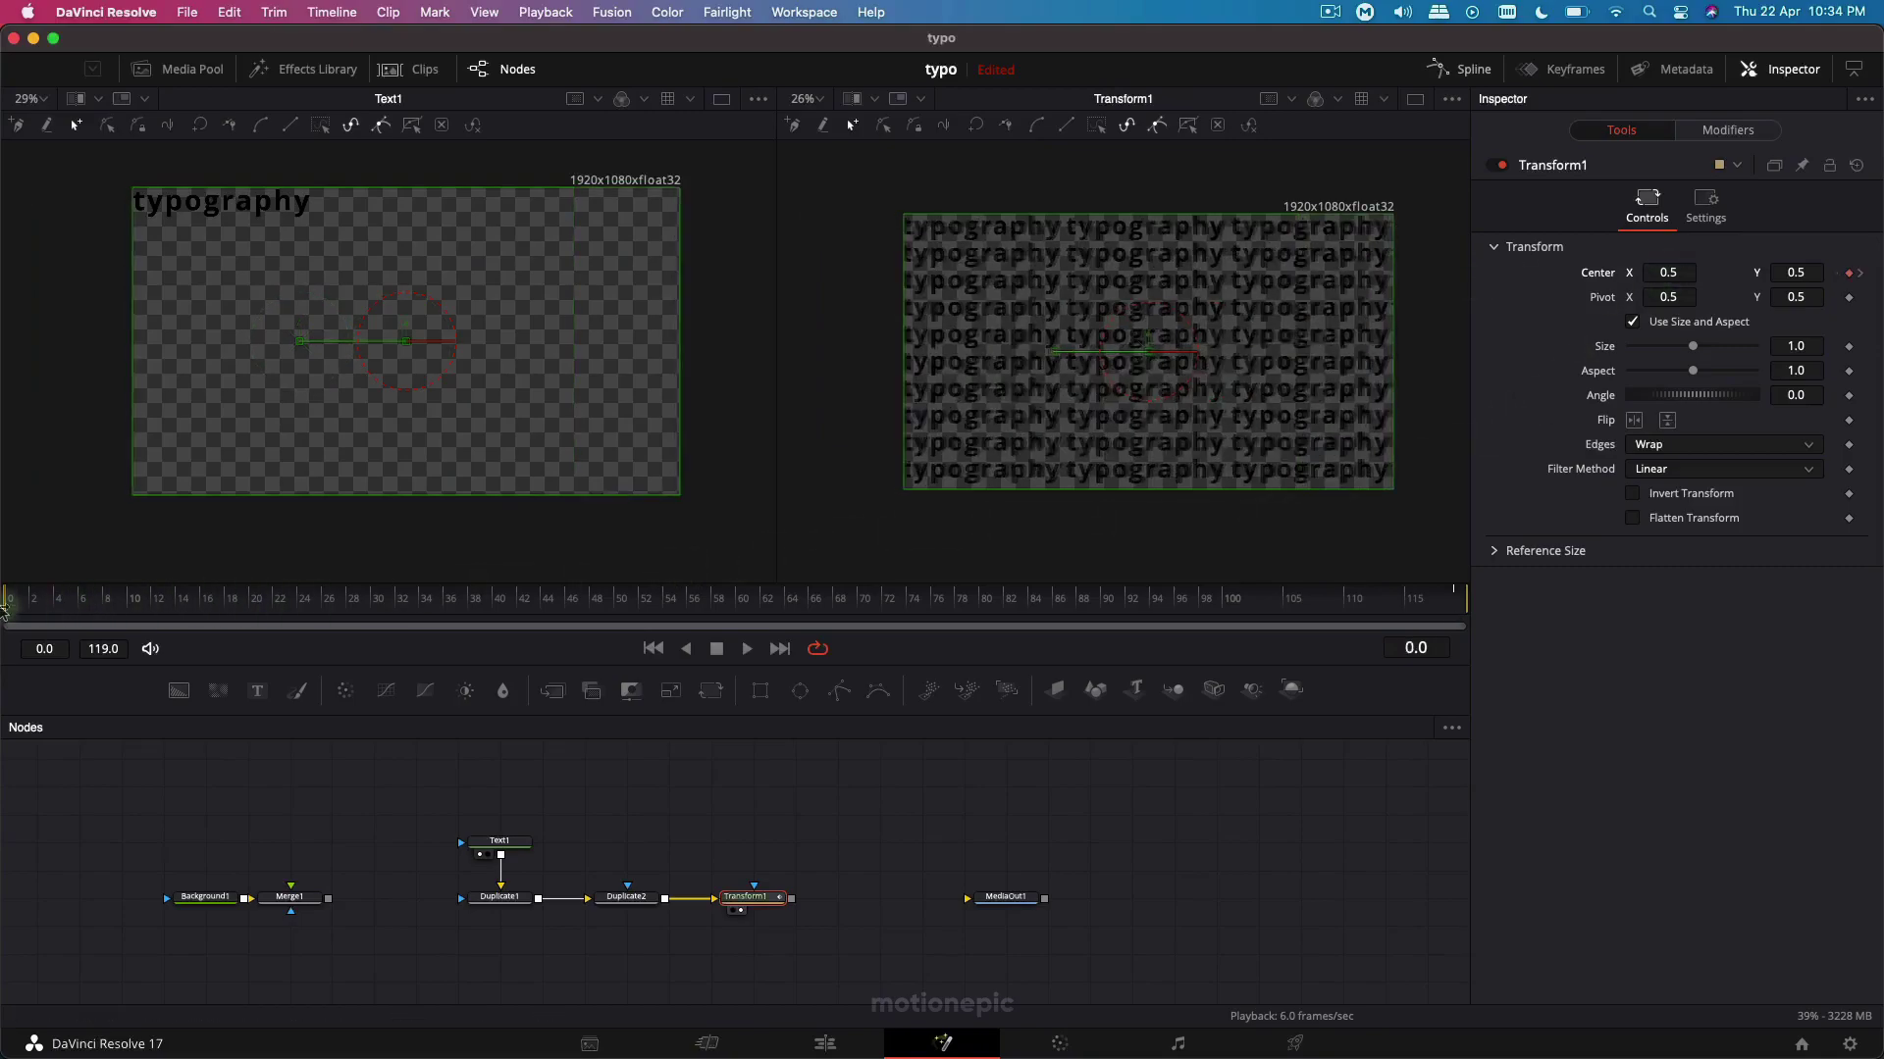
{"action": "left_click", "coordinate": [747, 649]}
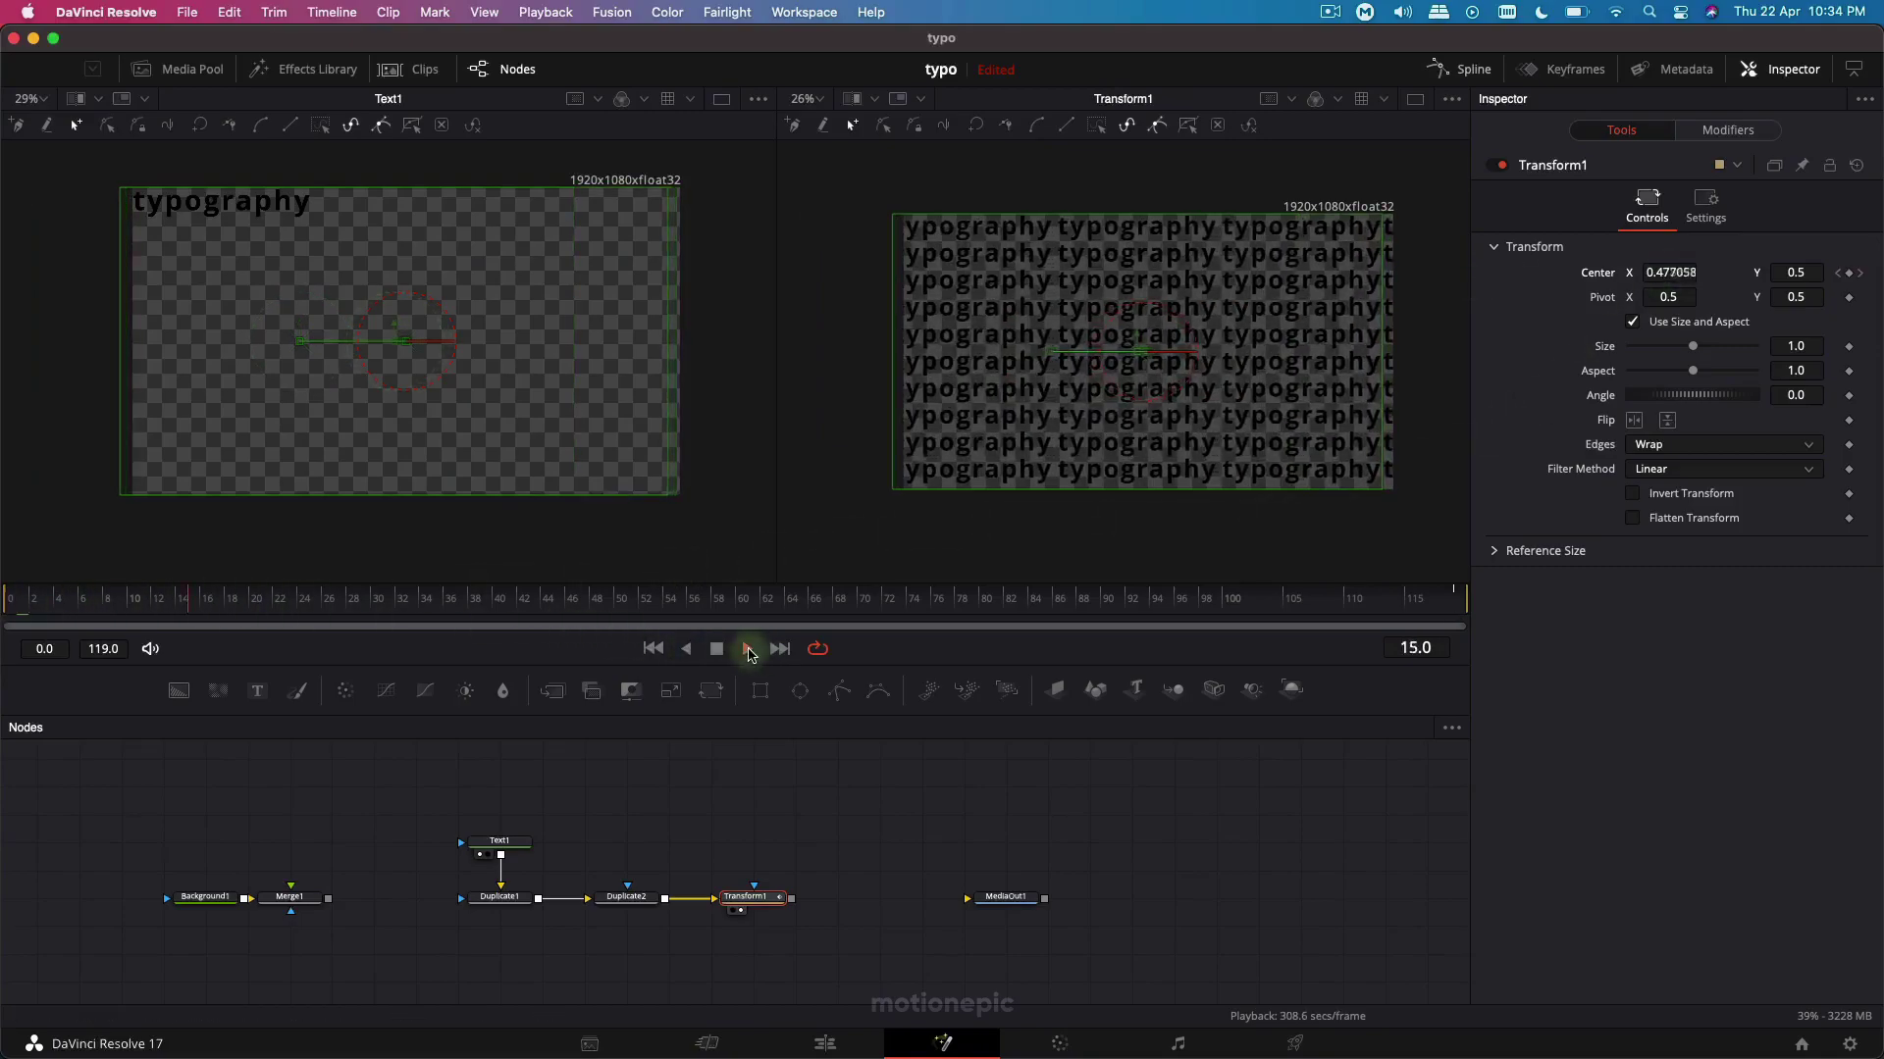
{"action": "scroll", "coordinate": [1317, 233], "scroll_direction": "up", "scroll_amount": 2}
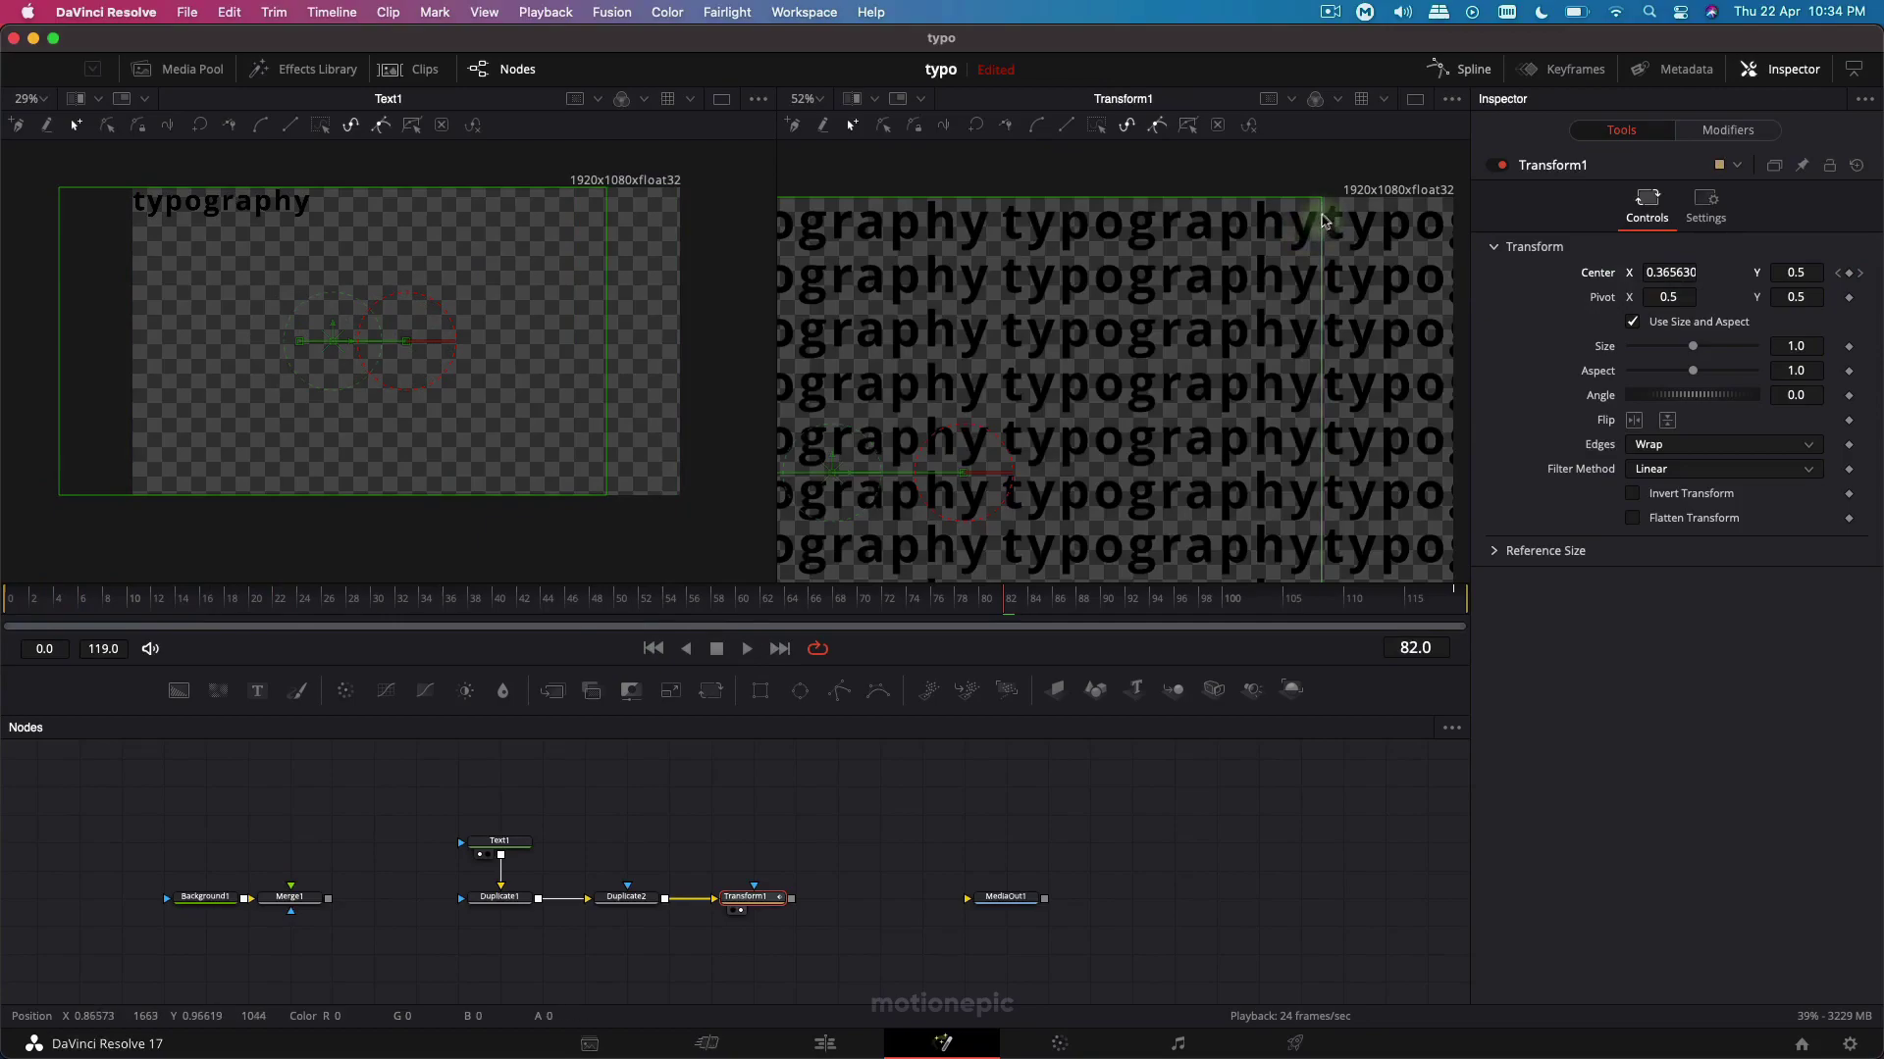
{"action": "left_click_drag", "start_coordinate": [968, 183], "coordinate": [1030, 253]}
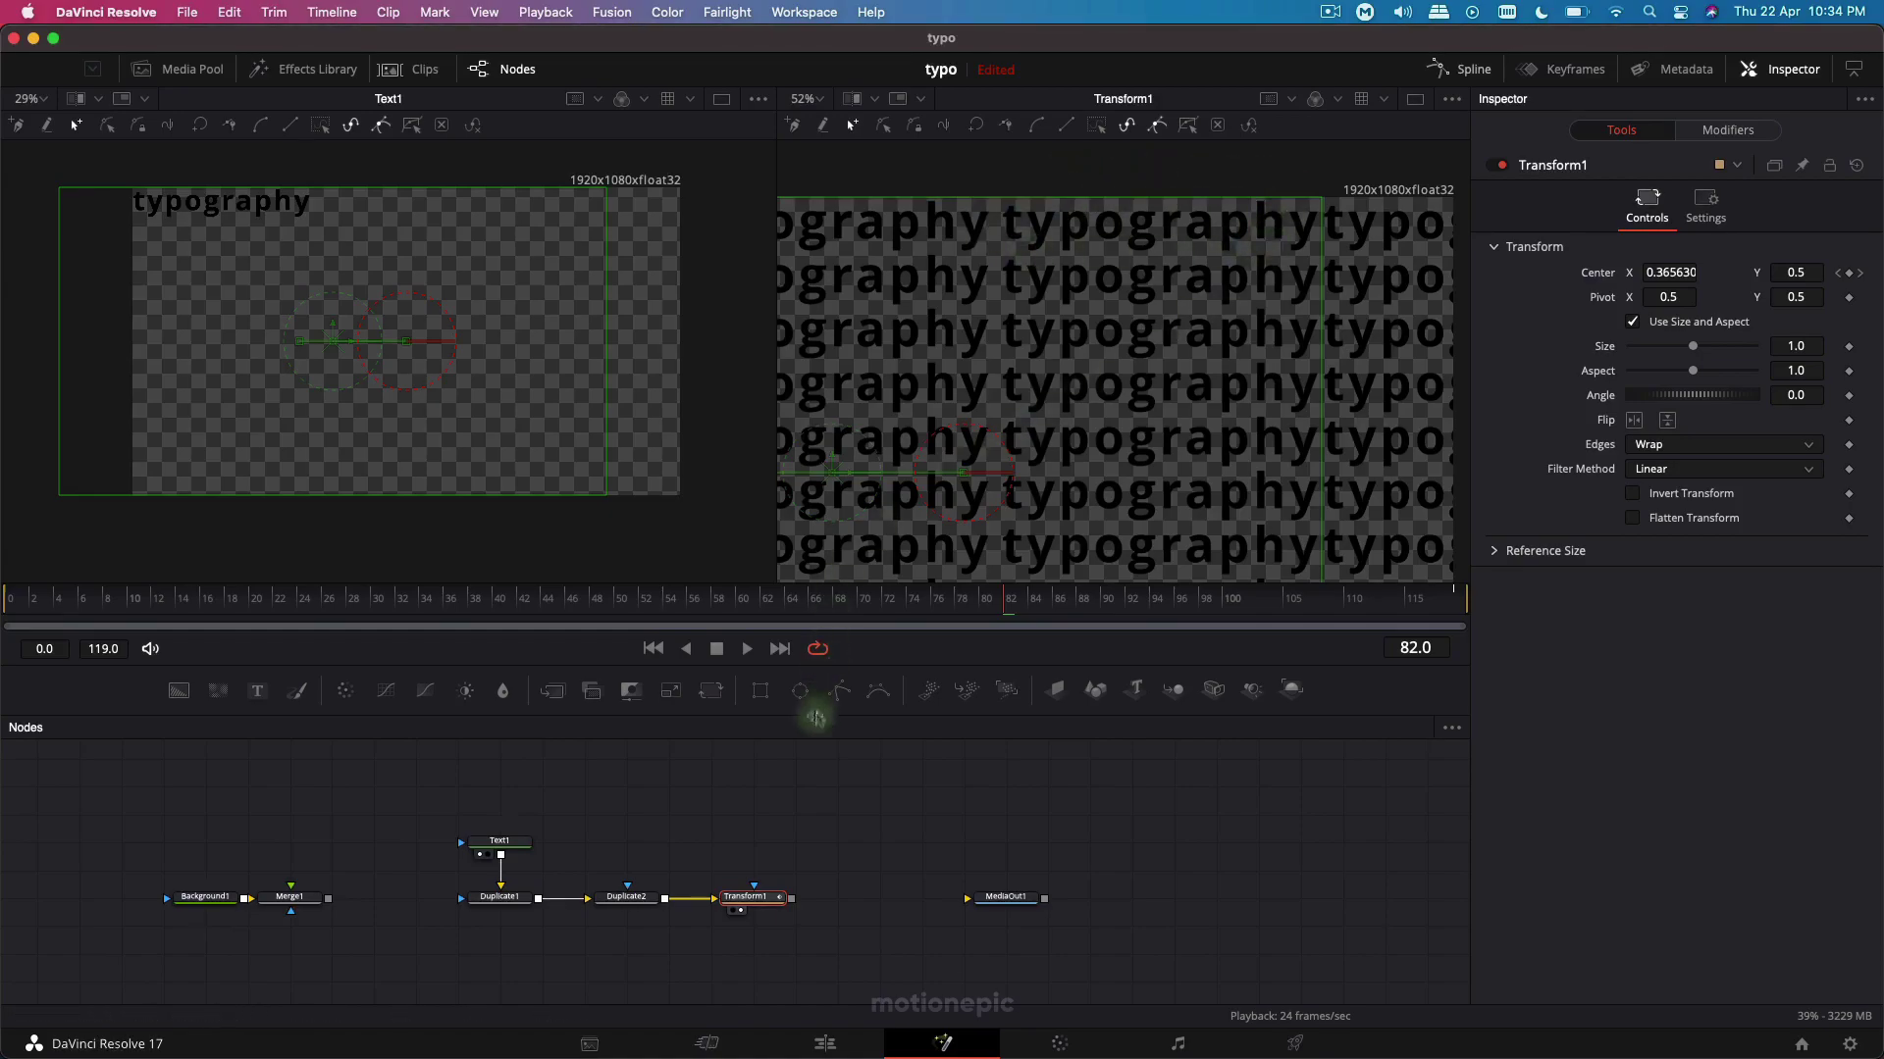
{"action": "left_click", "coordinate": [626, 896]}
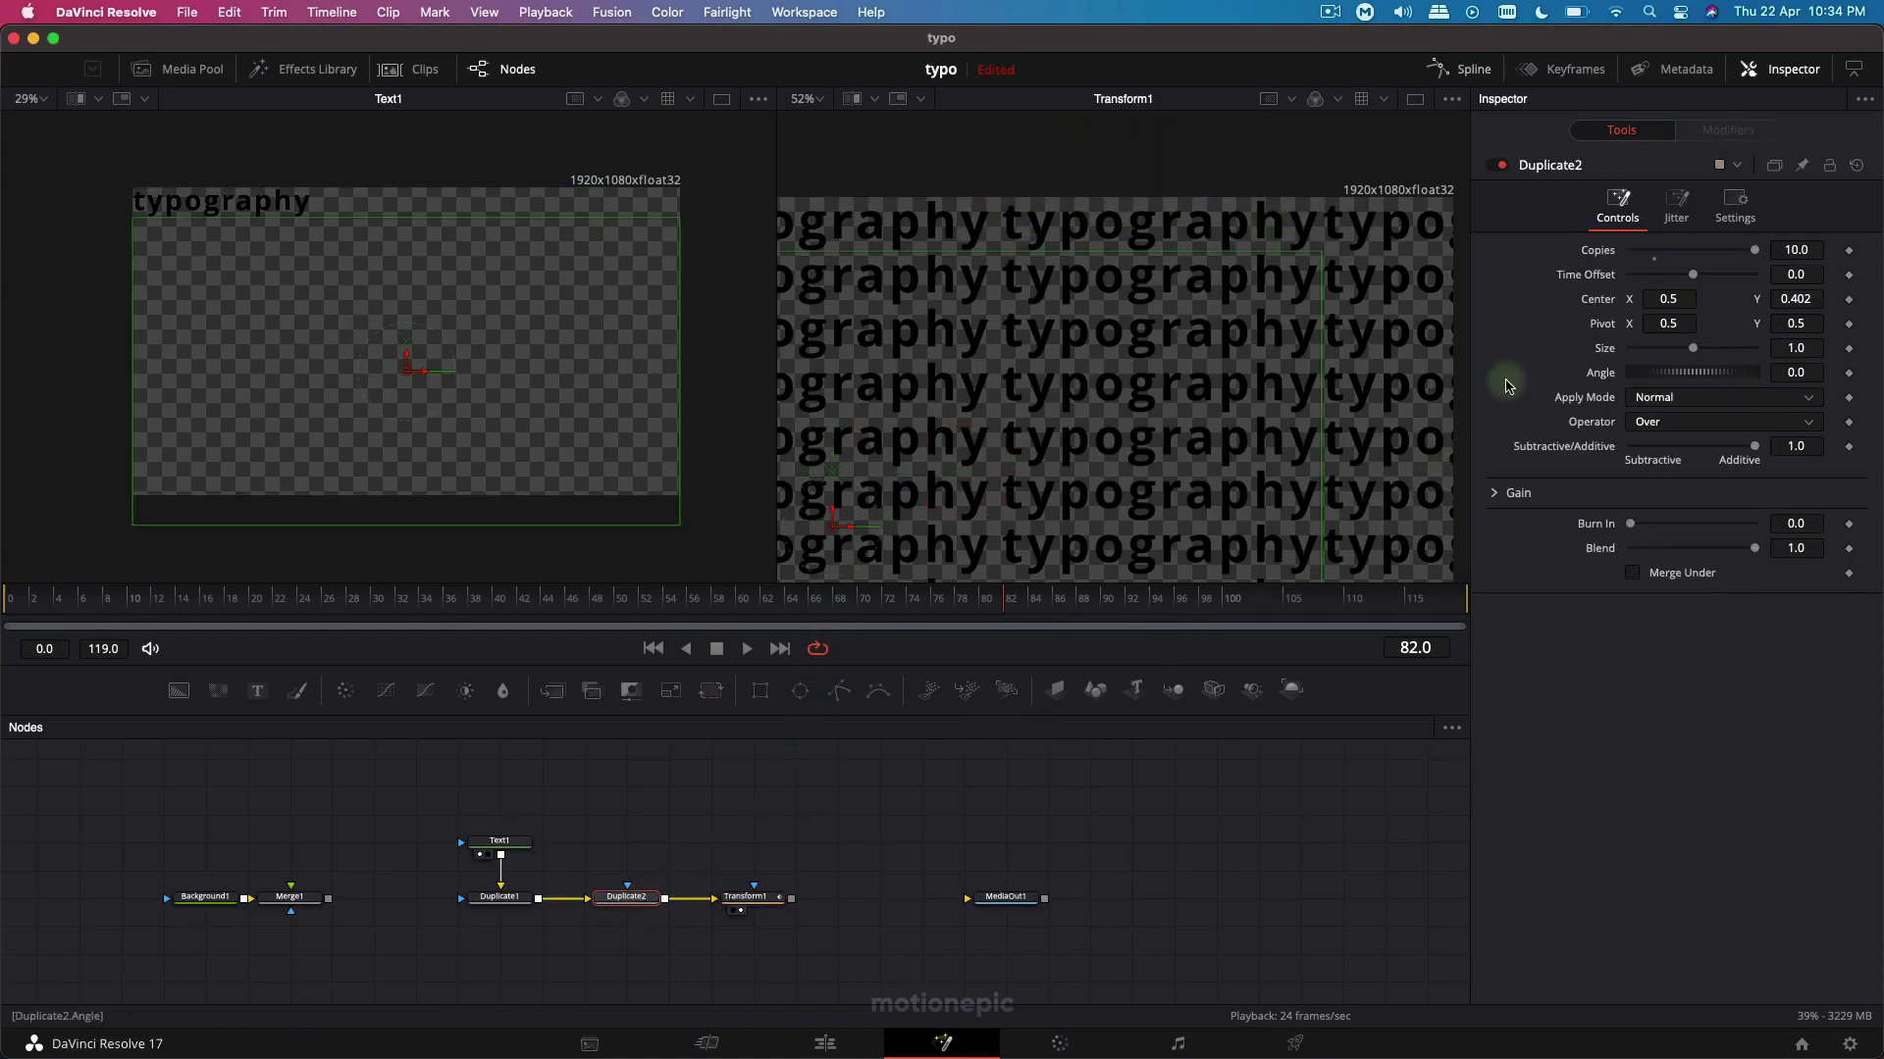
Set Duplicate1's Center X to 0.834 and move MediaOut1 further right.
{"action": "left_click", "coordinate": [499, 896]}
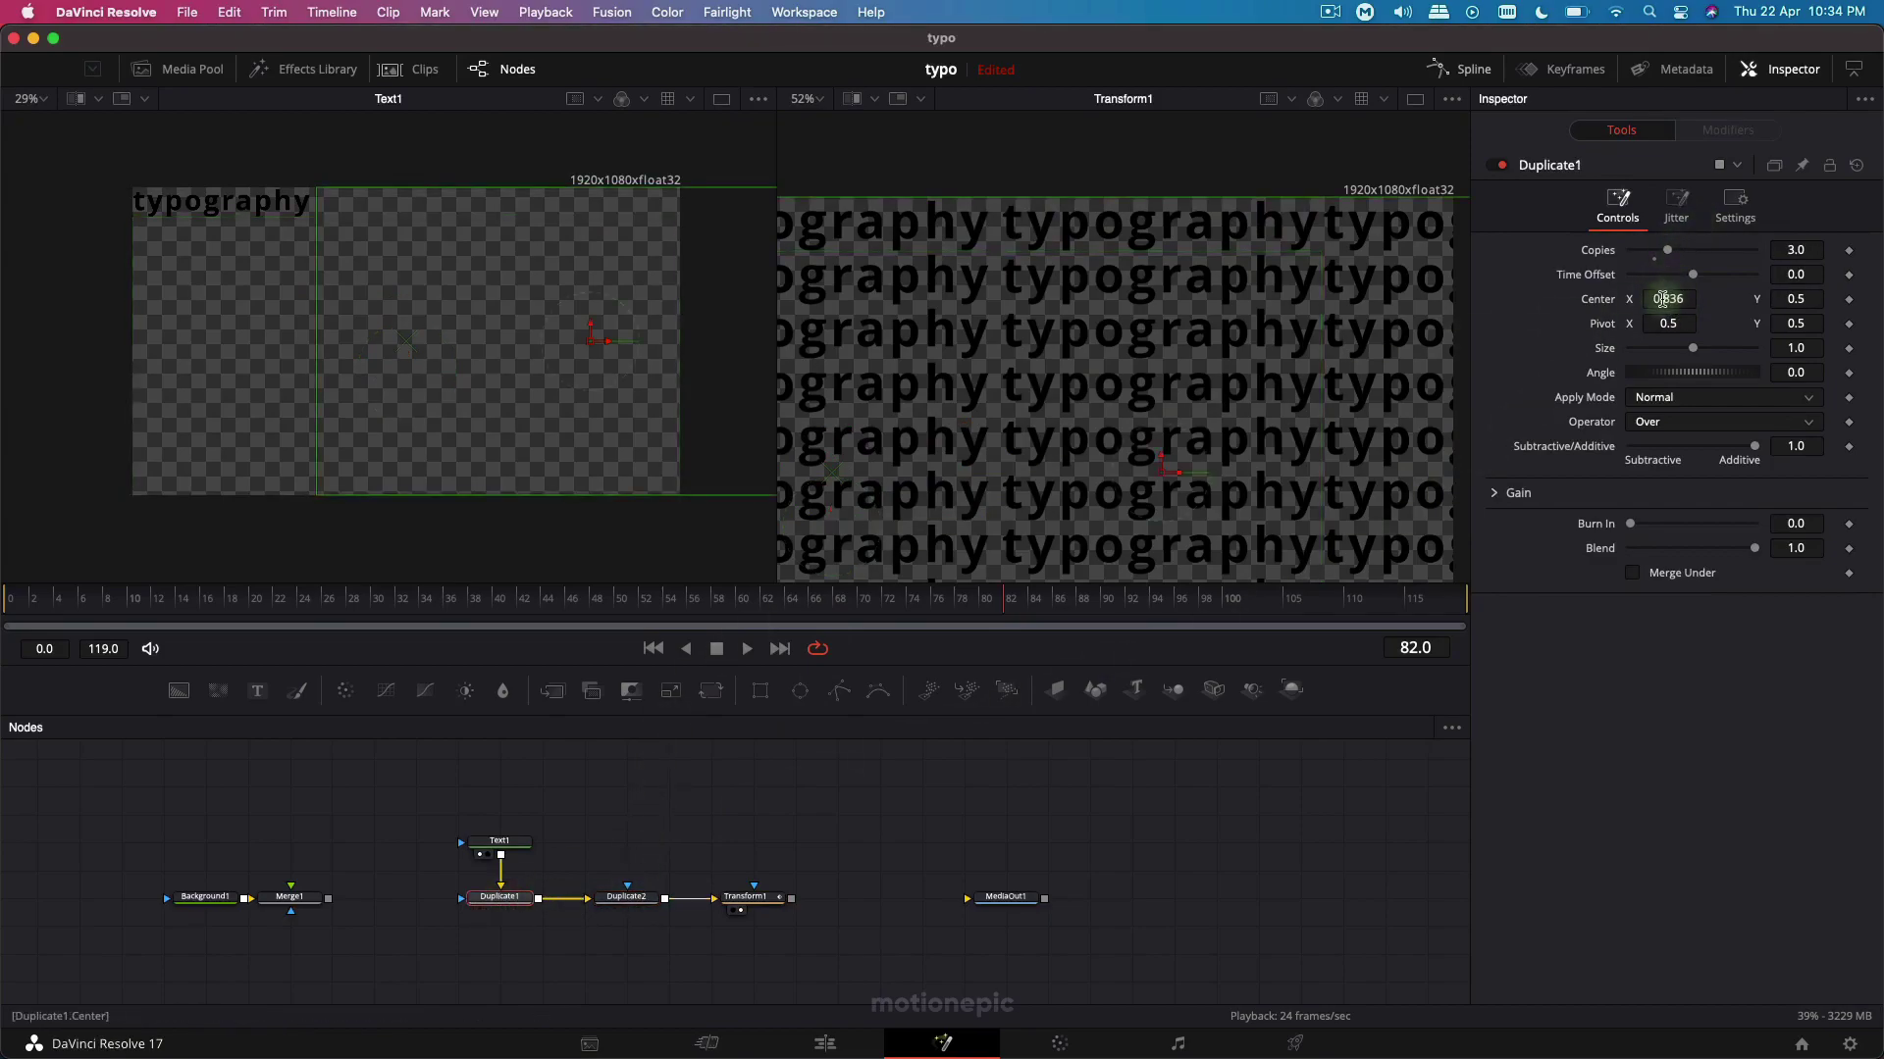
{"action": "left_click_drag", "start_coordinate": [1662, 304], "coordinate": [1654, 304]}
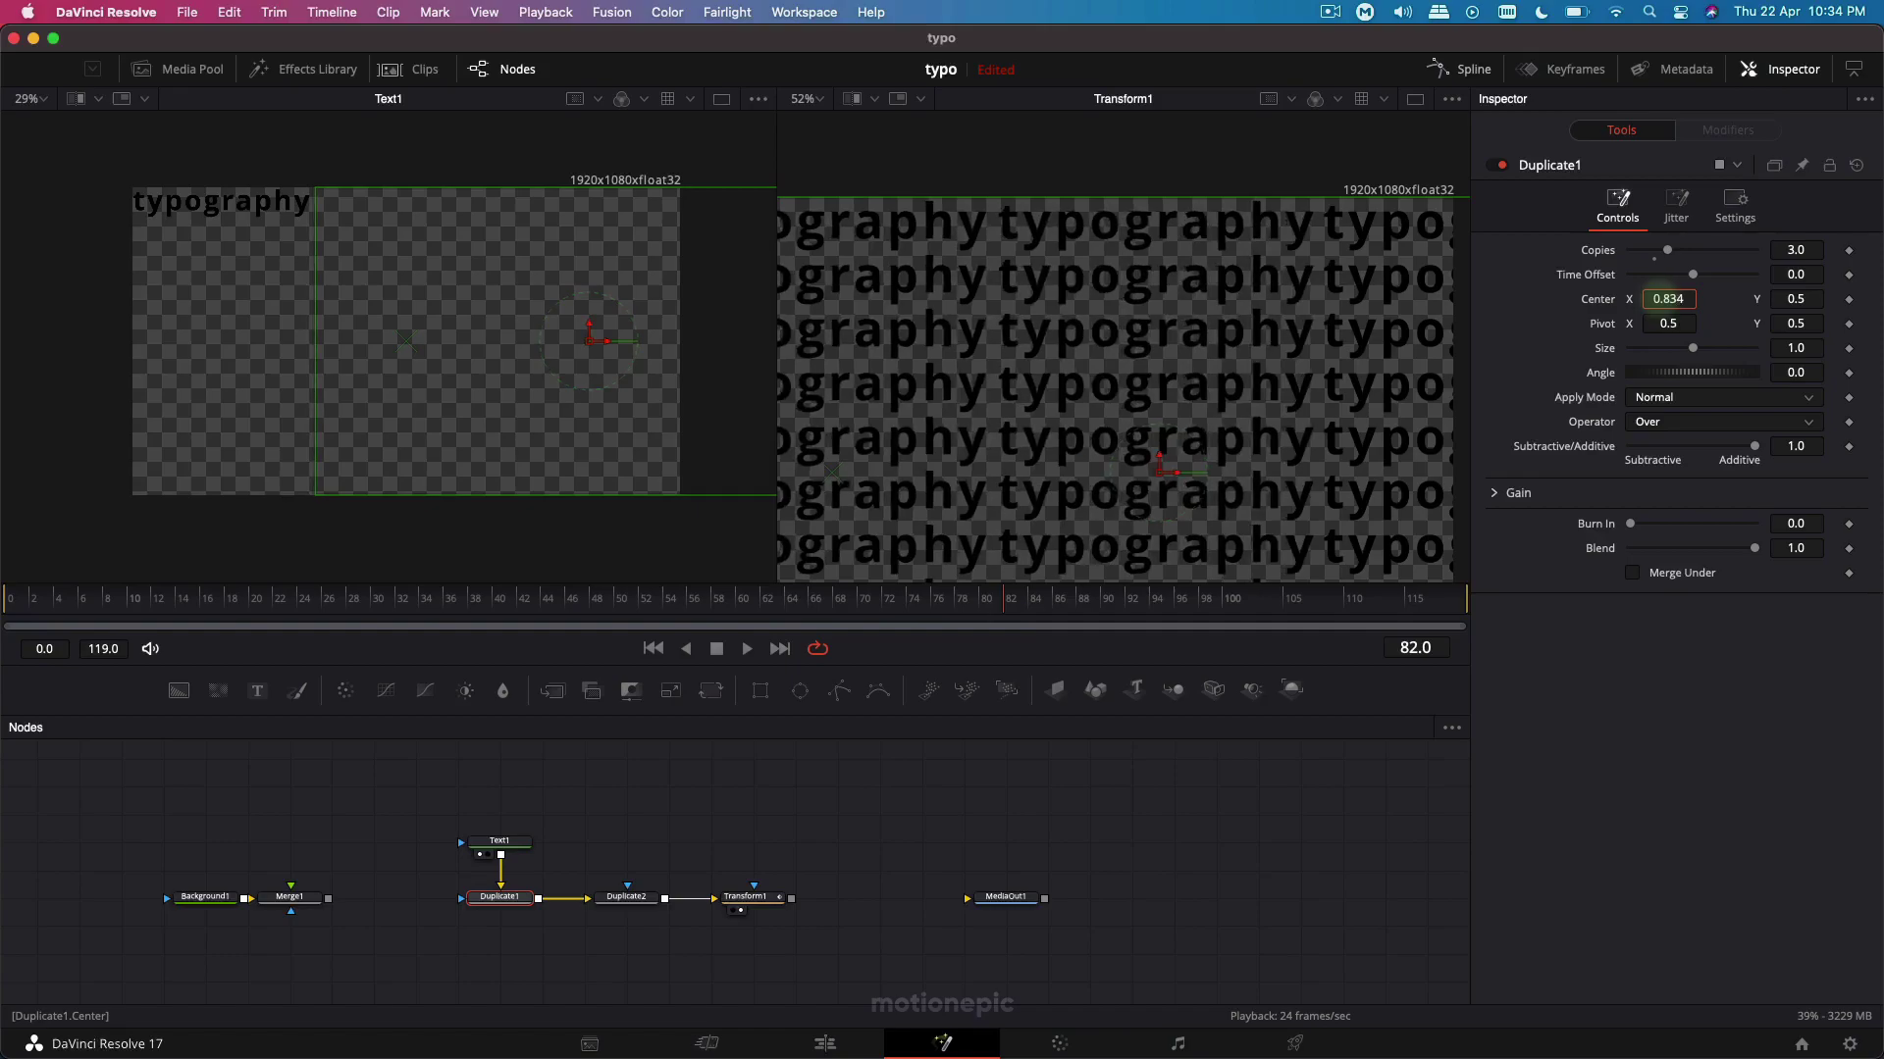
{"action": "scroll", "coordinate": [1357, 284], "scroll_direction": "down", "scroll_amount": 5}
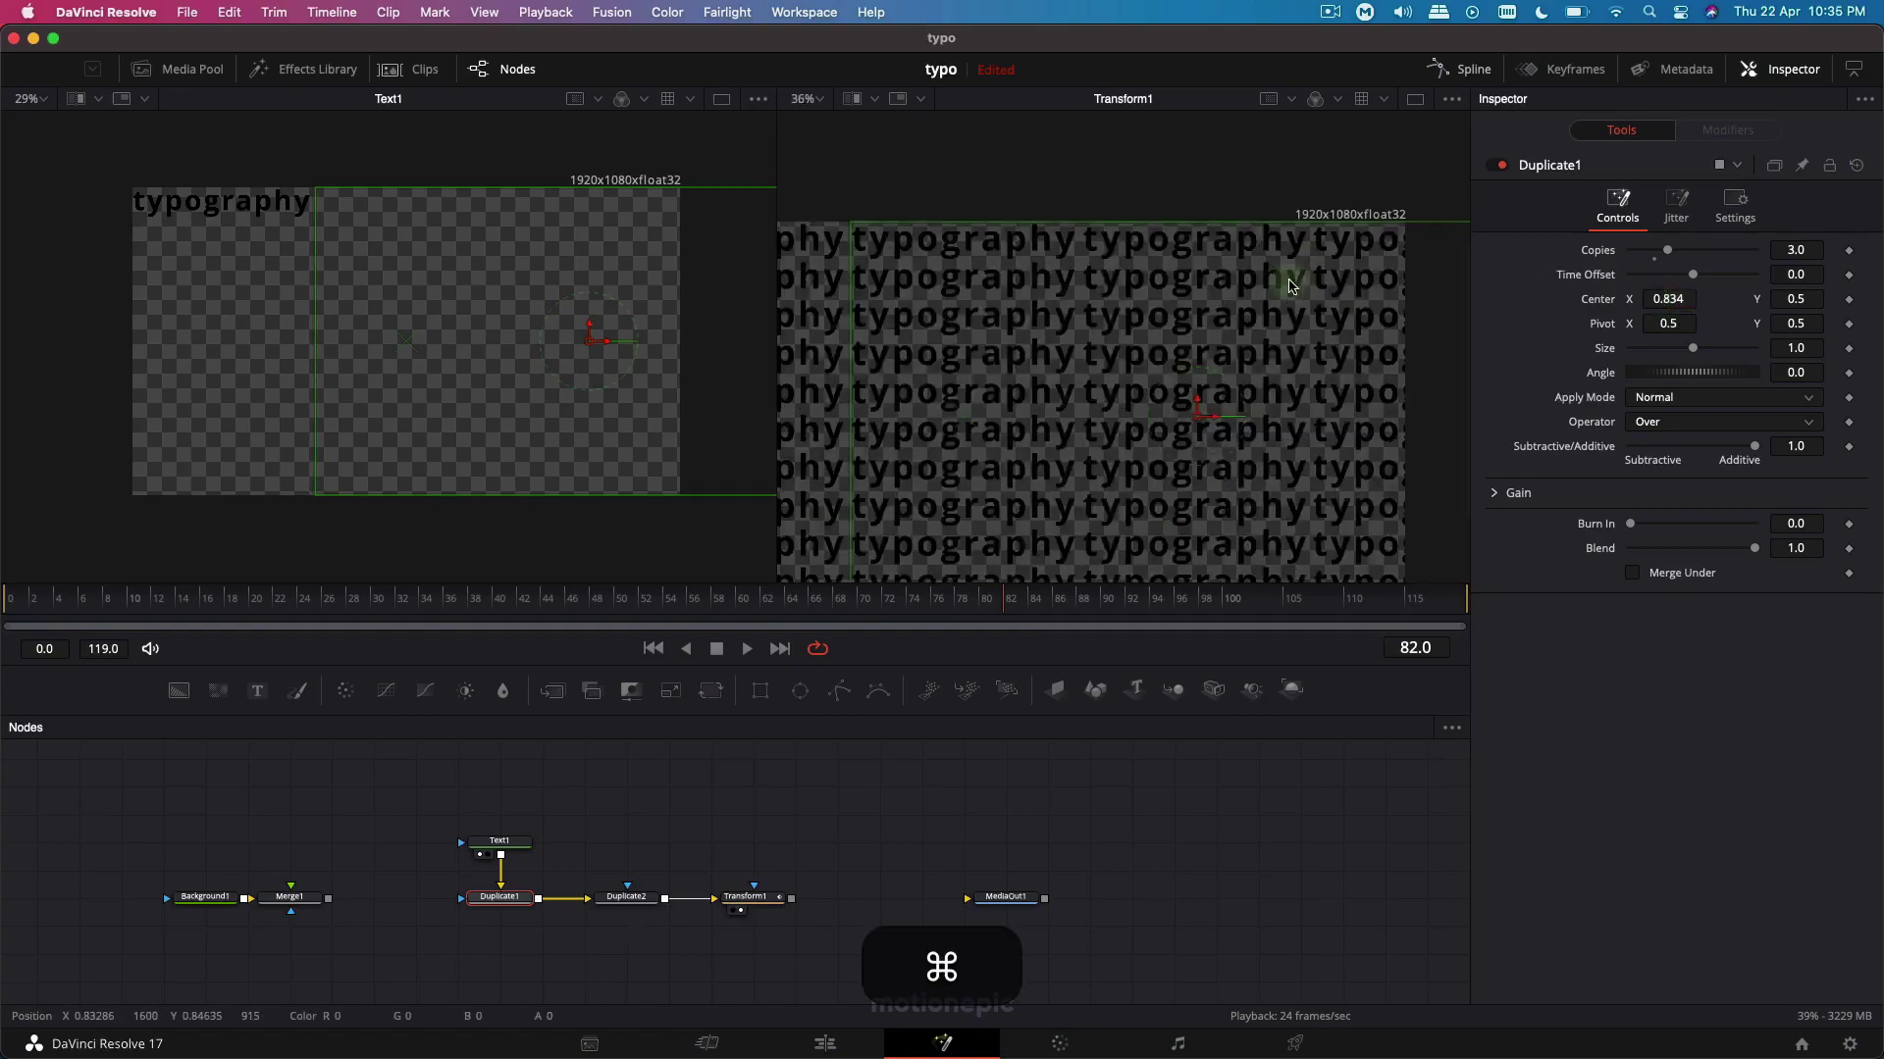
{"action": "left_click_drag", "start_coordinate": [1005, 896], "coordinate": [1216, 896]}
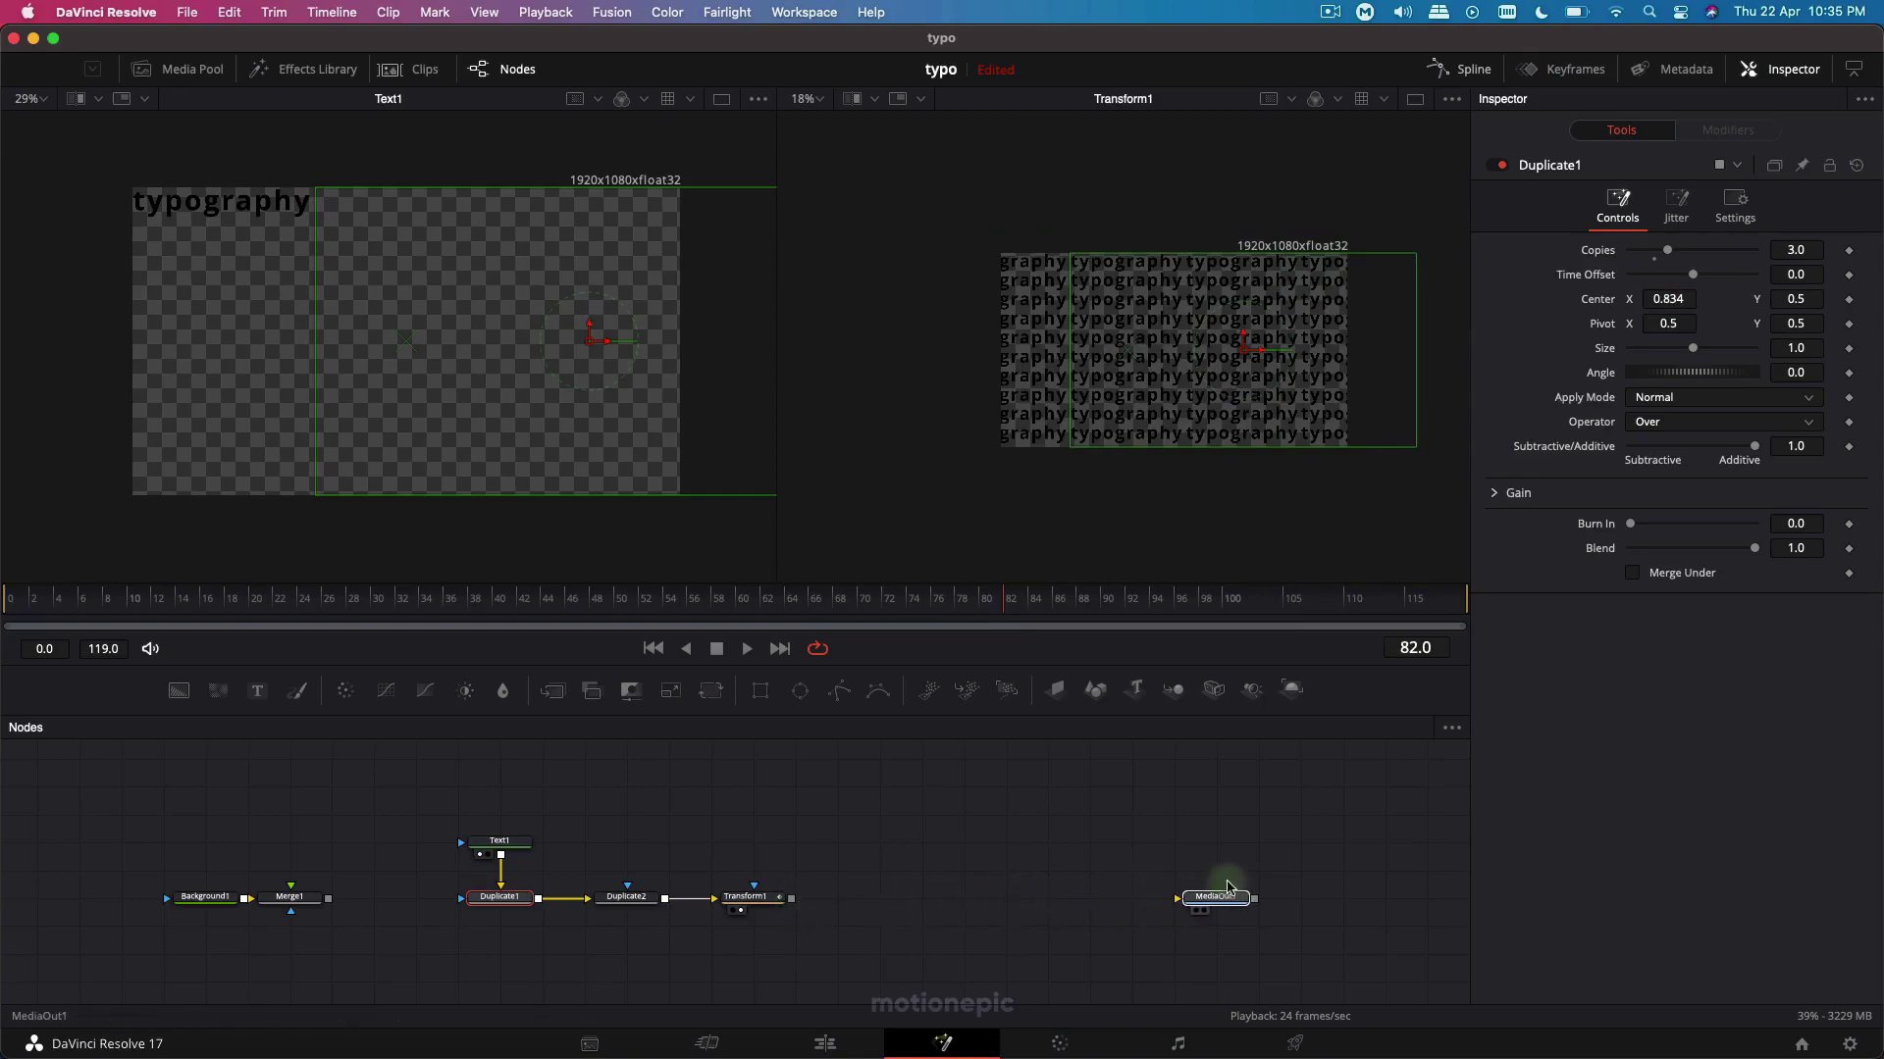
Add a Shape 3D node after Transform1 and show Shape3D1 in the right 3D viewer.
{"action": "left_click", "coordinate": [758, 902]}
{"action": "key", "text": "shift+space"}
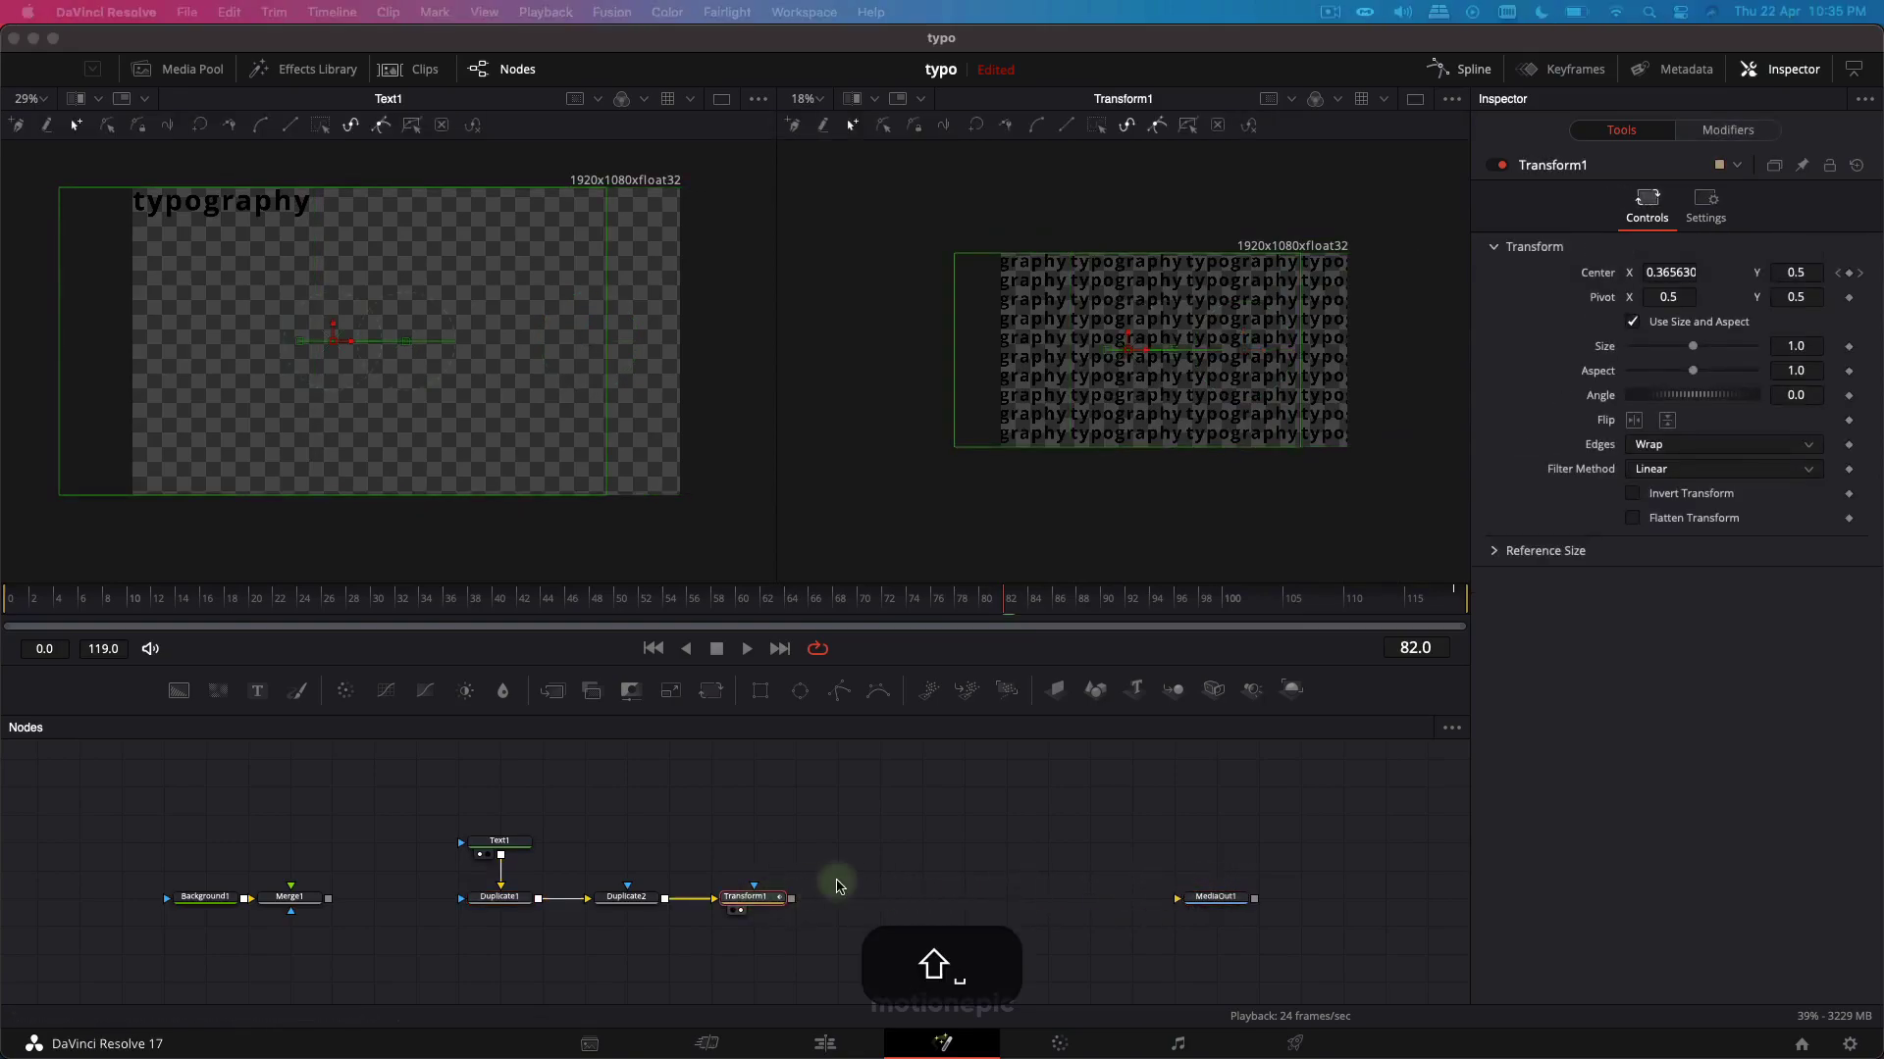
{"action": "type", "text": "xf"}
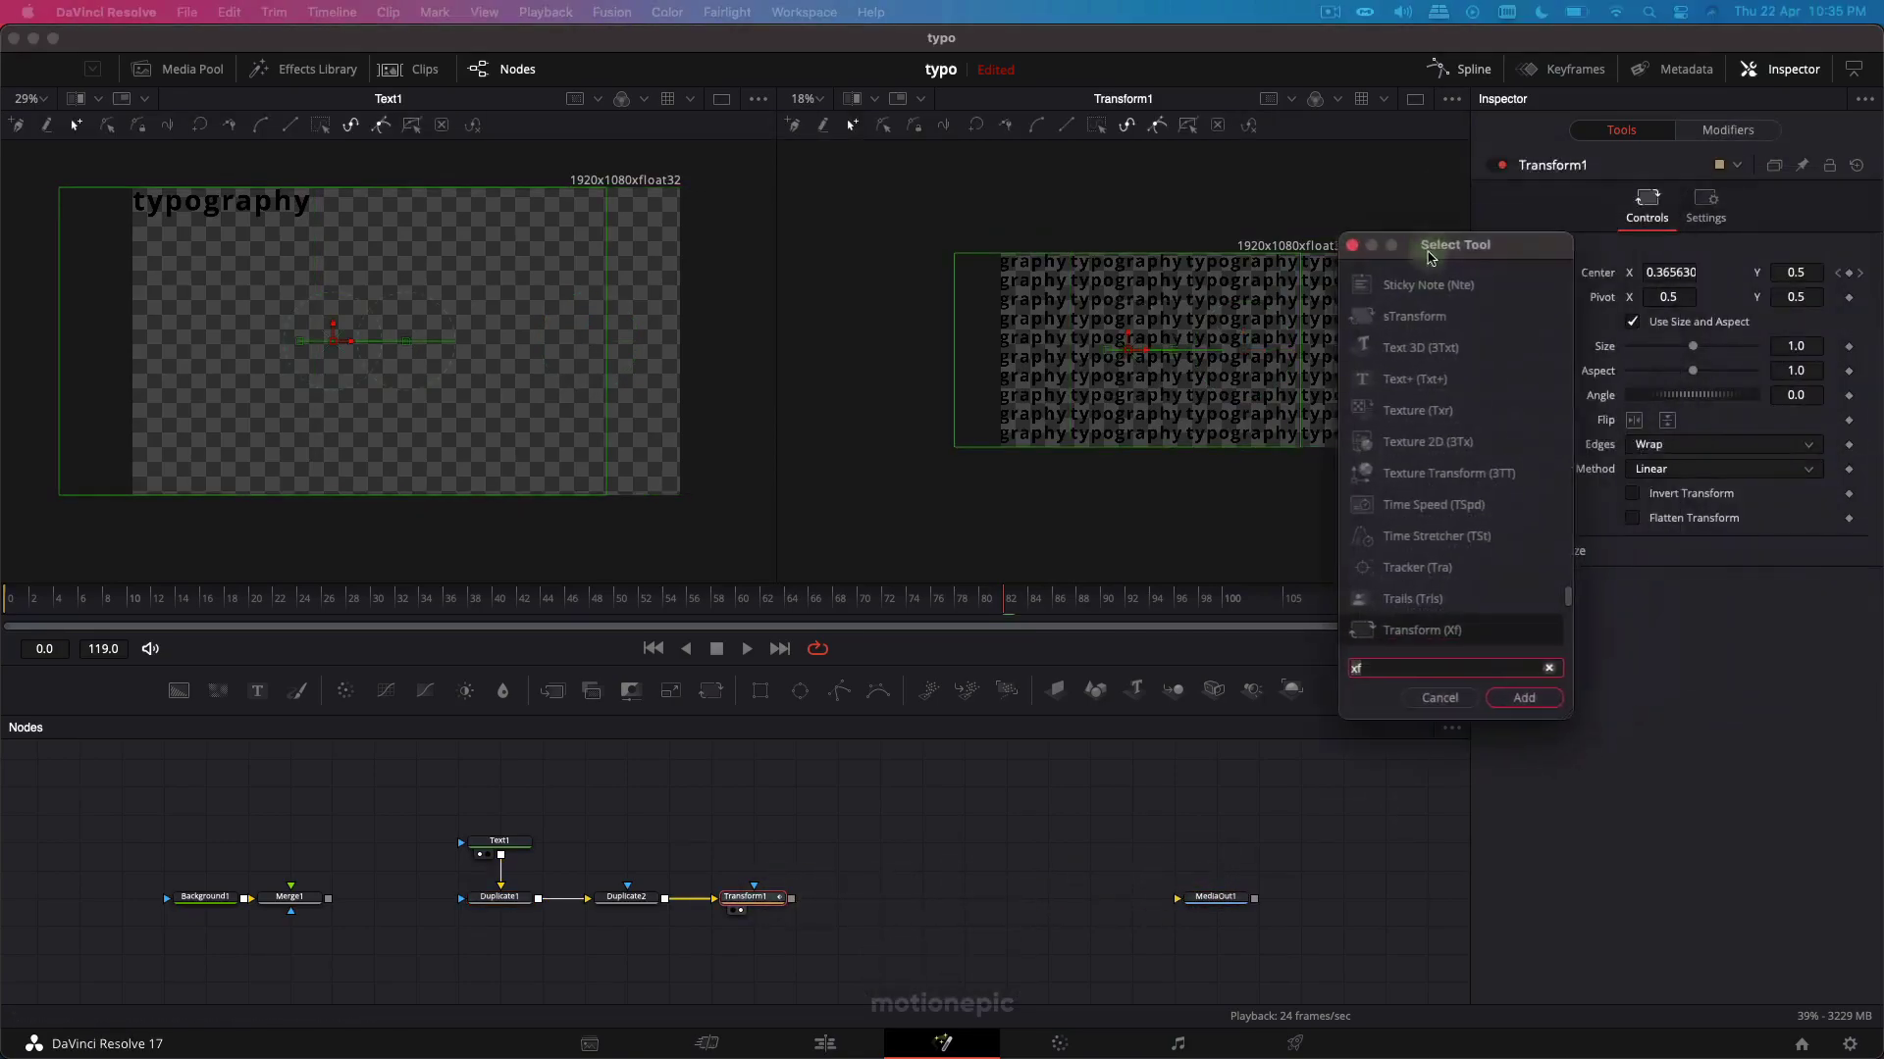
{"action": "key", "text": "BackSpace"}
{"action": "key", "text": "BackSpace"}
{"action": "type", "text": "sha"}
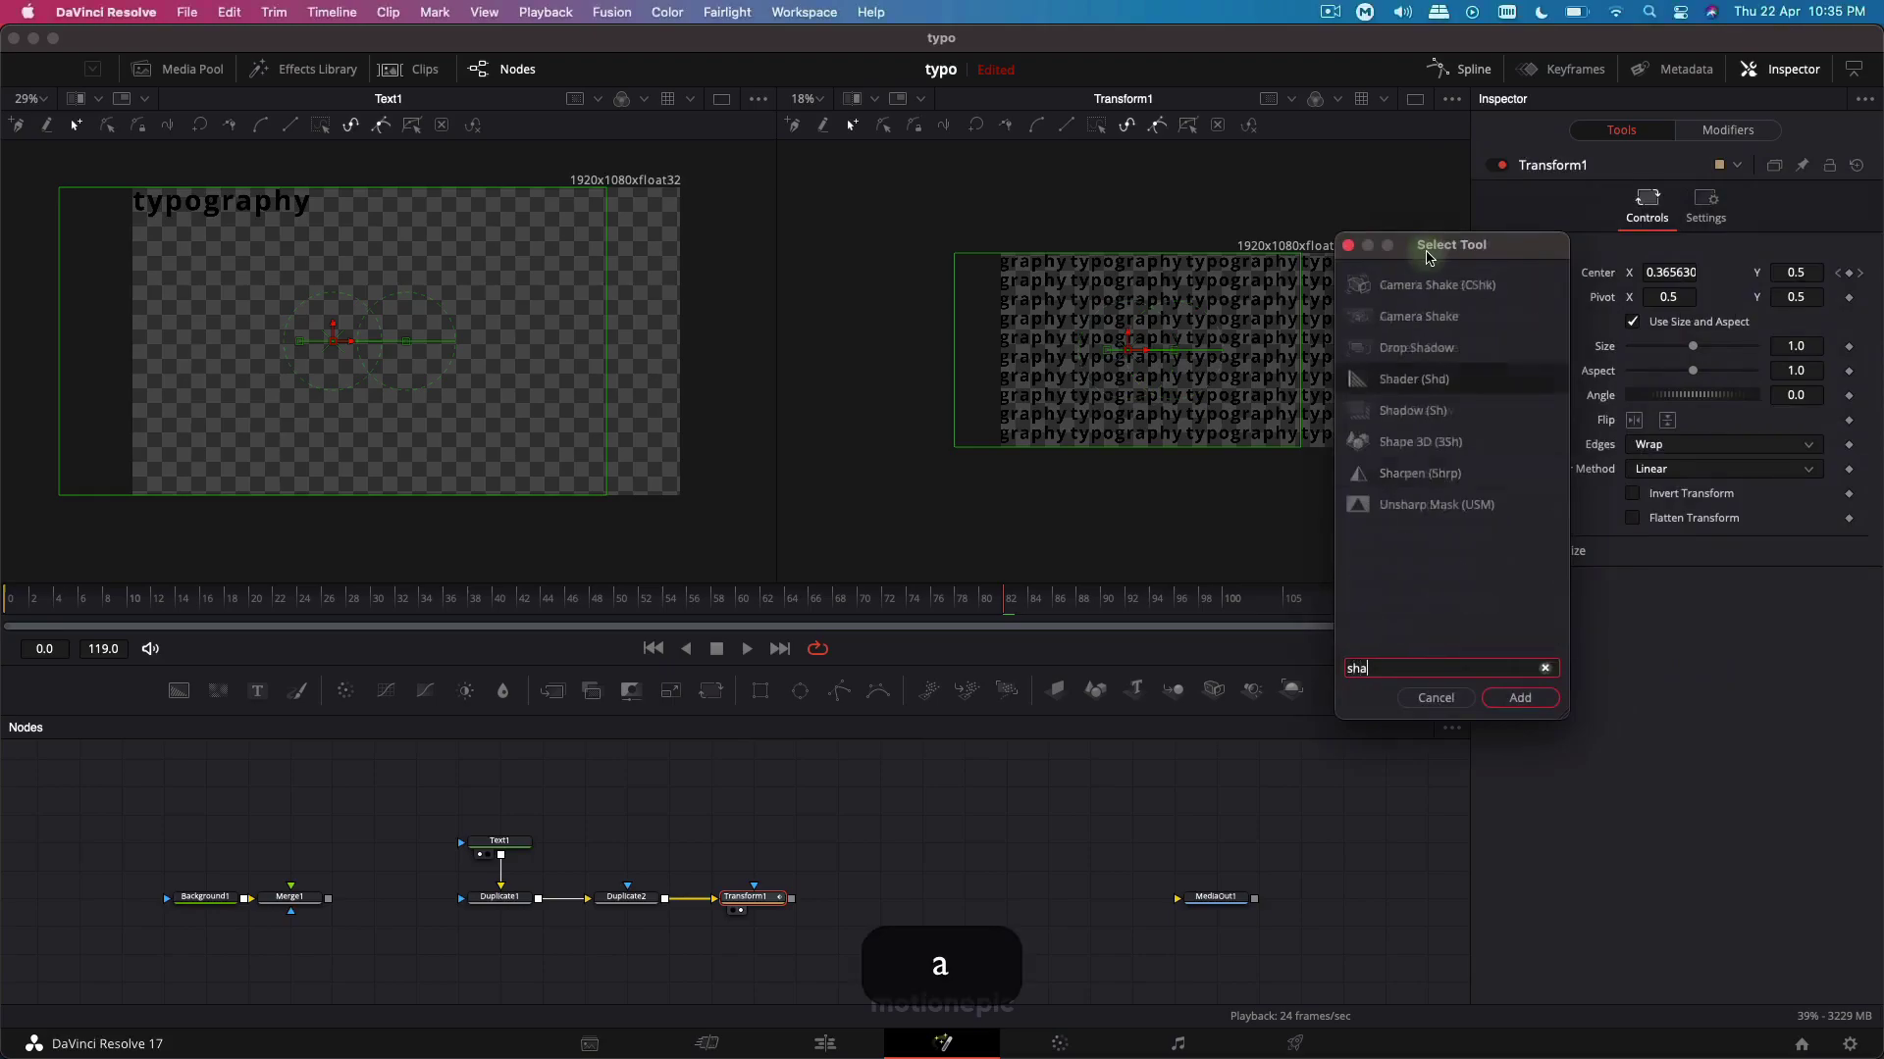
{"action": "left_click", "coordinate": [1420, 440]}
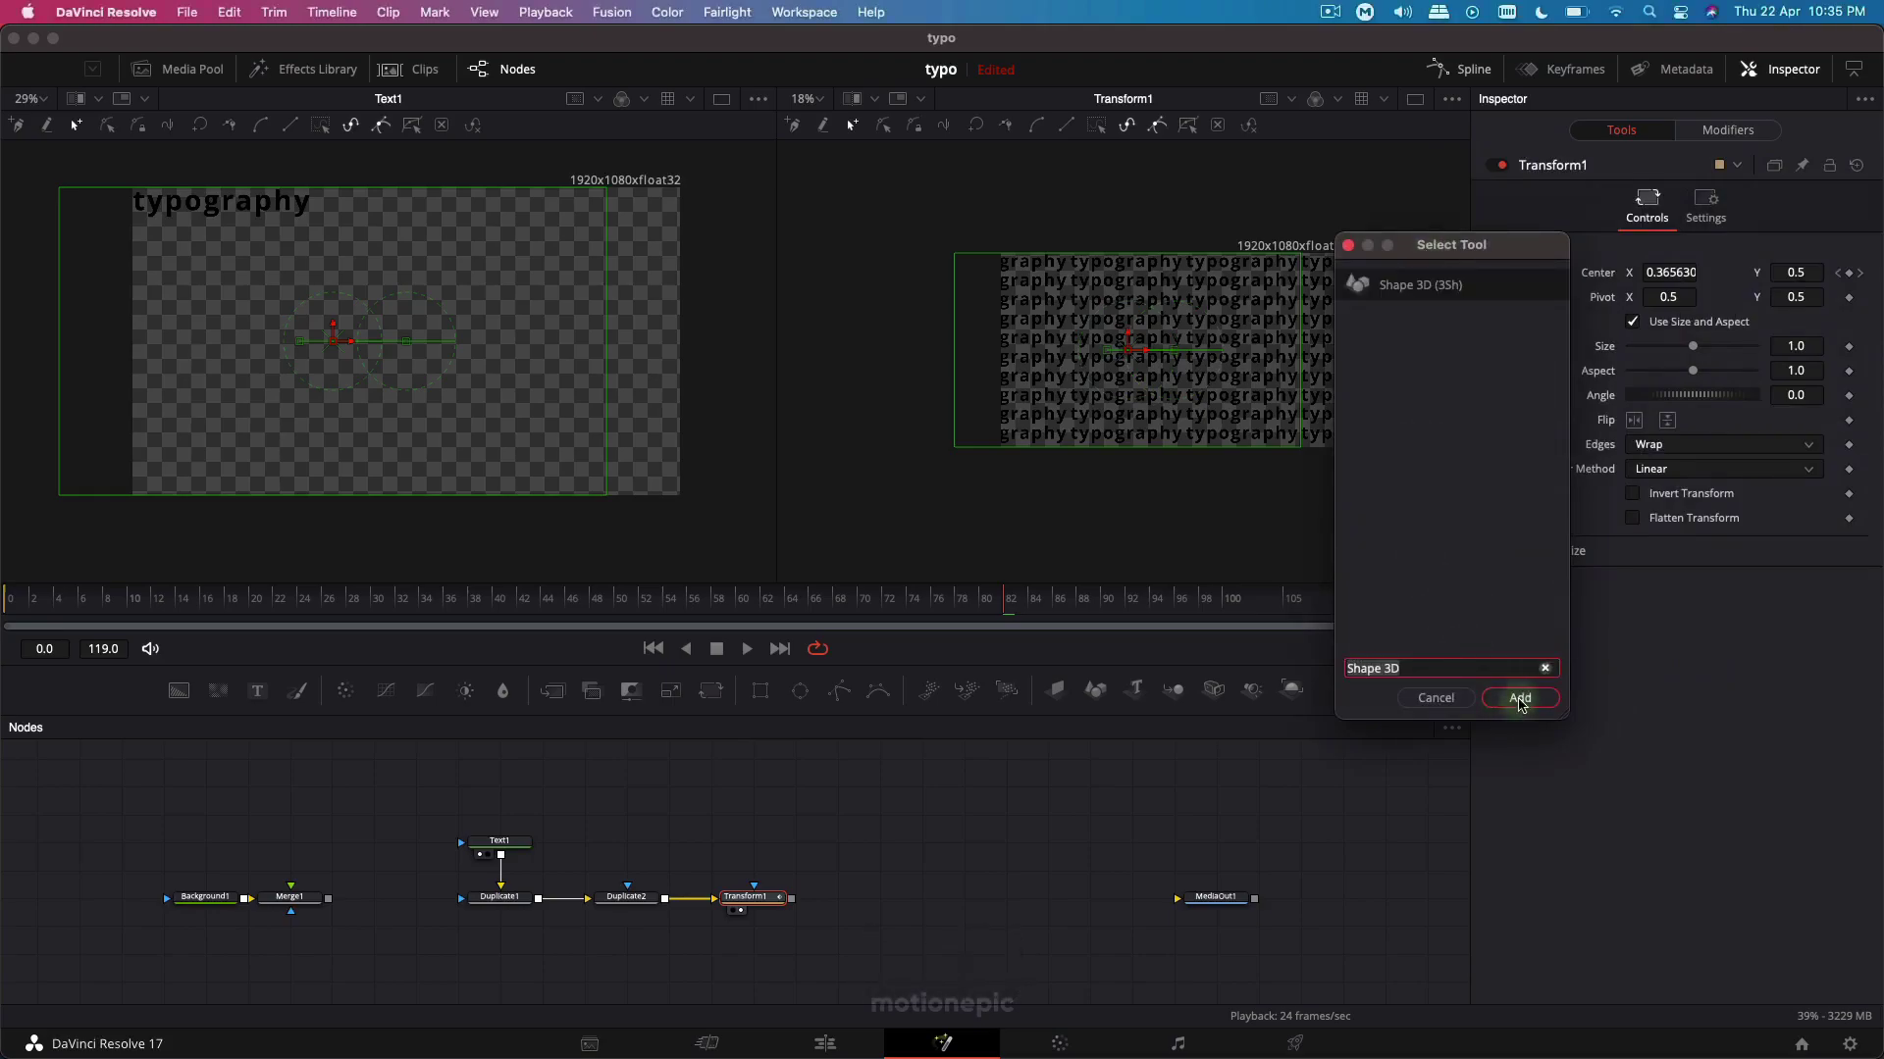
{"action": "left_click", "coordinate": [1520, 698]}
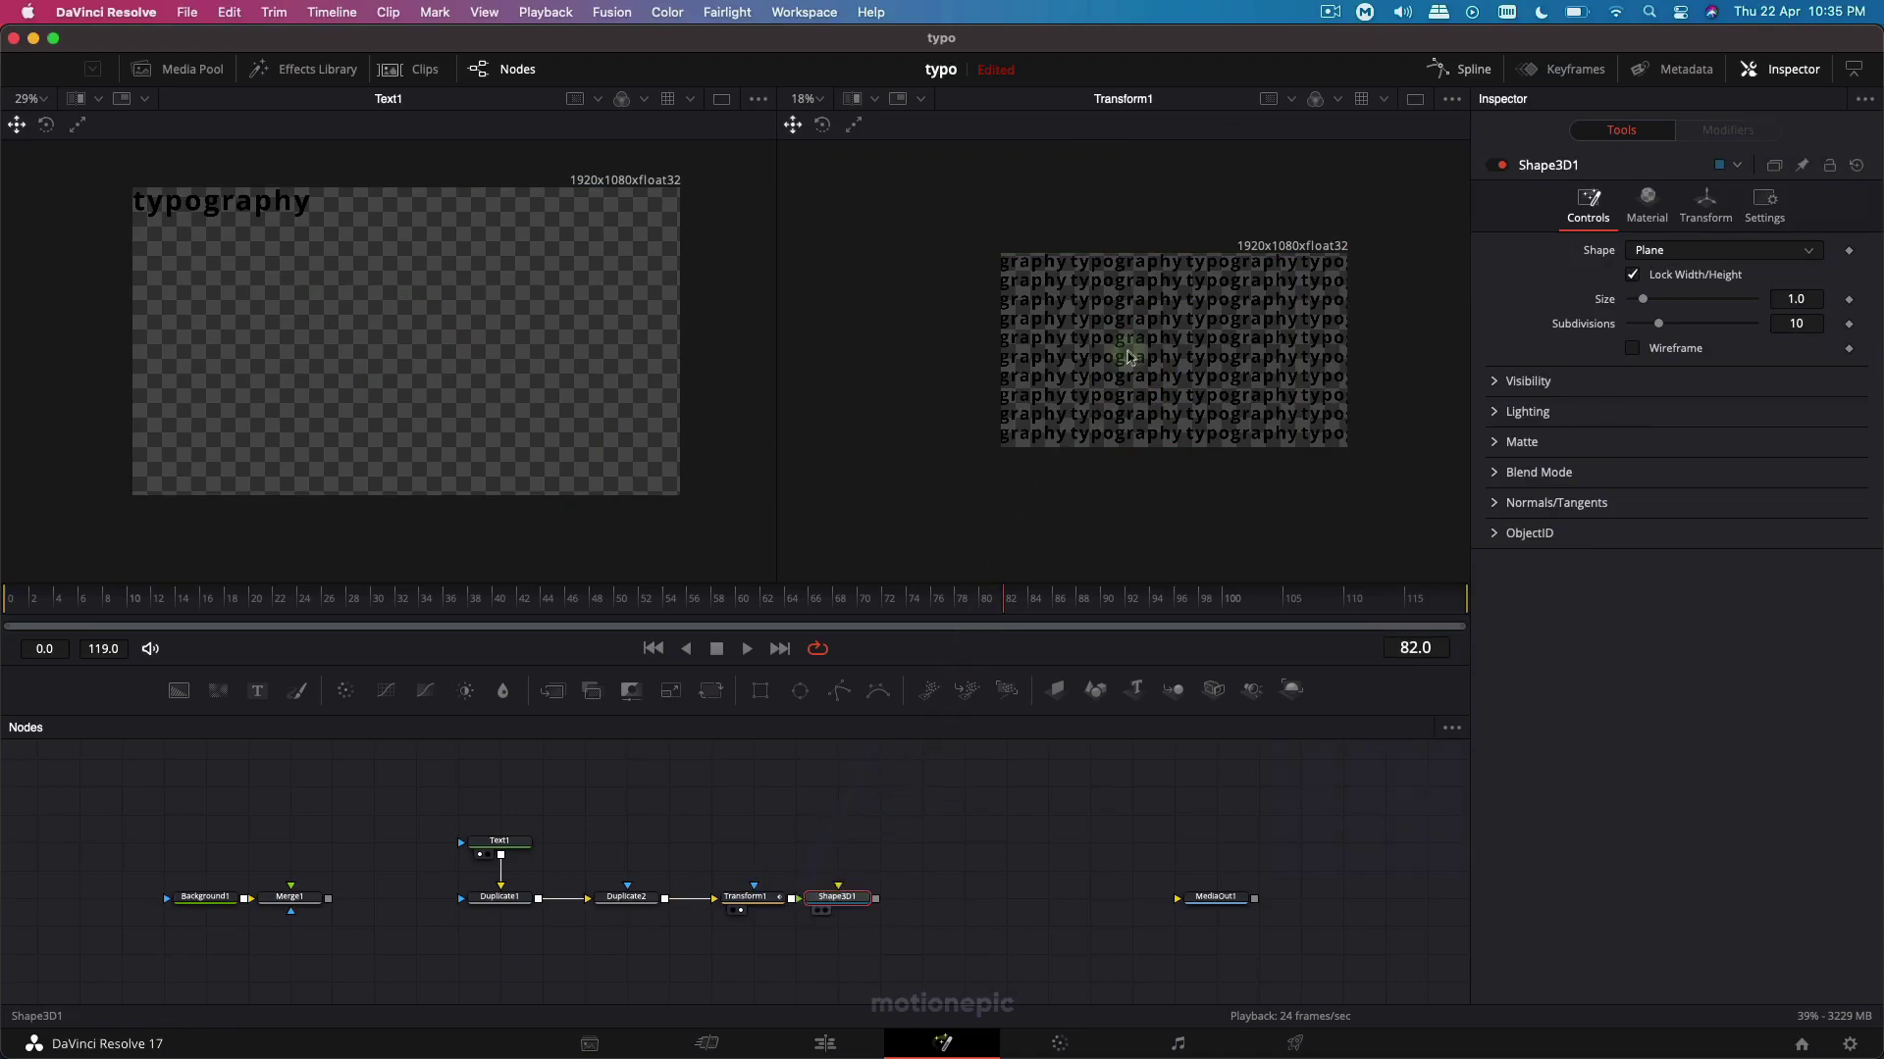
{"action": "key", "text": "2"}
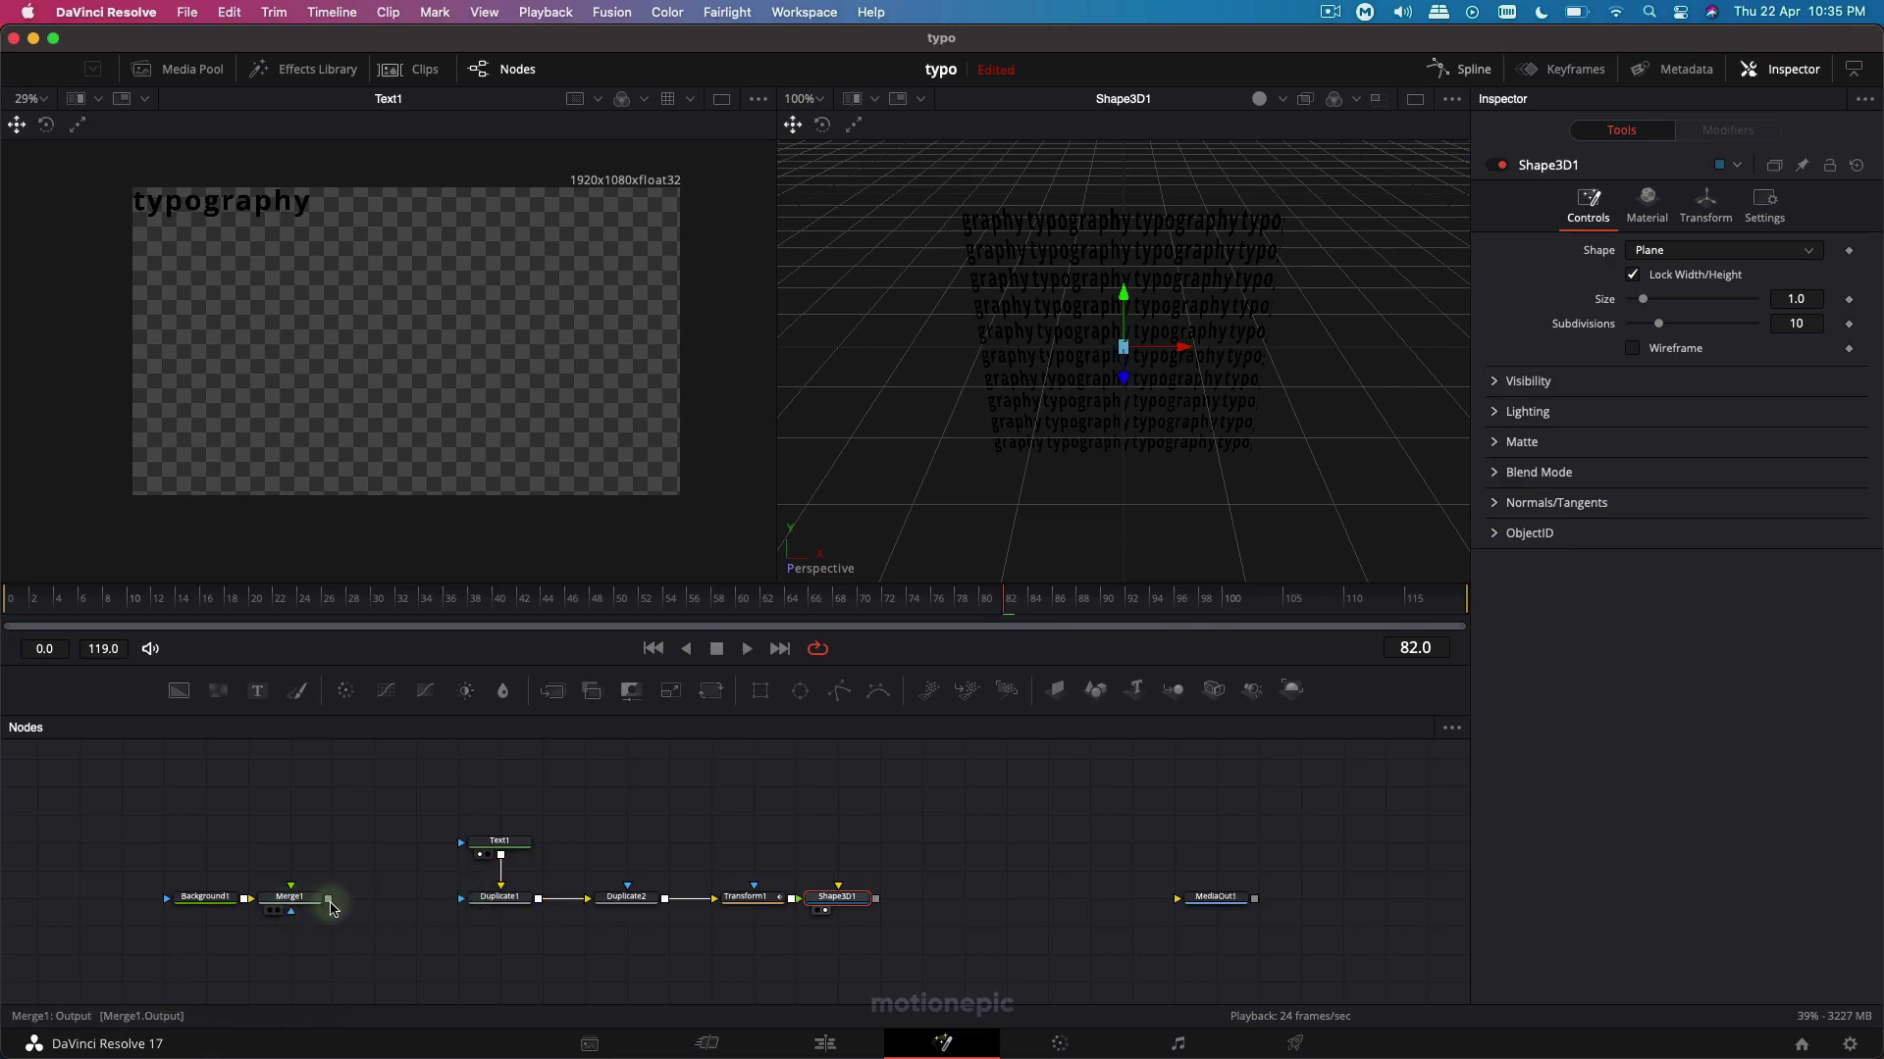
Connect Text1 into Merge1's foreground, then inspect the Text1 and Shape3D1 settings.
{"action": "left_click", "coordinate": [290, 896]}
{"action": "left_click_drag", "start_coordinate": [499, 882], "coordinate": [468, 904]}
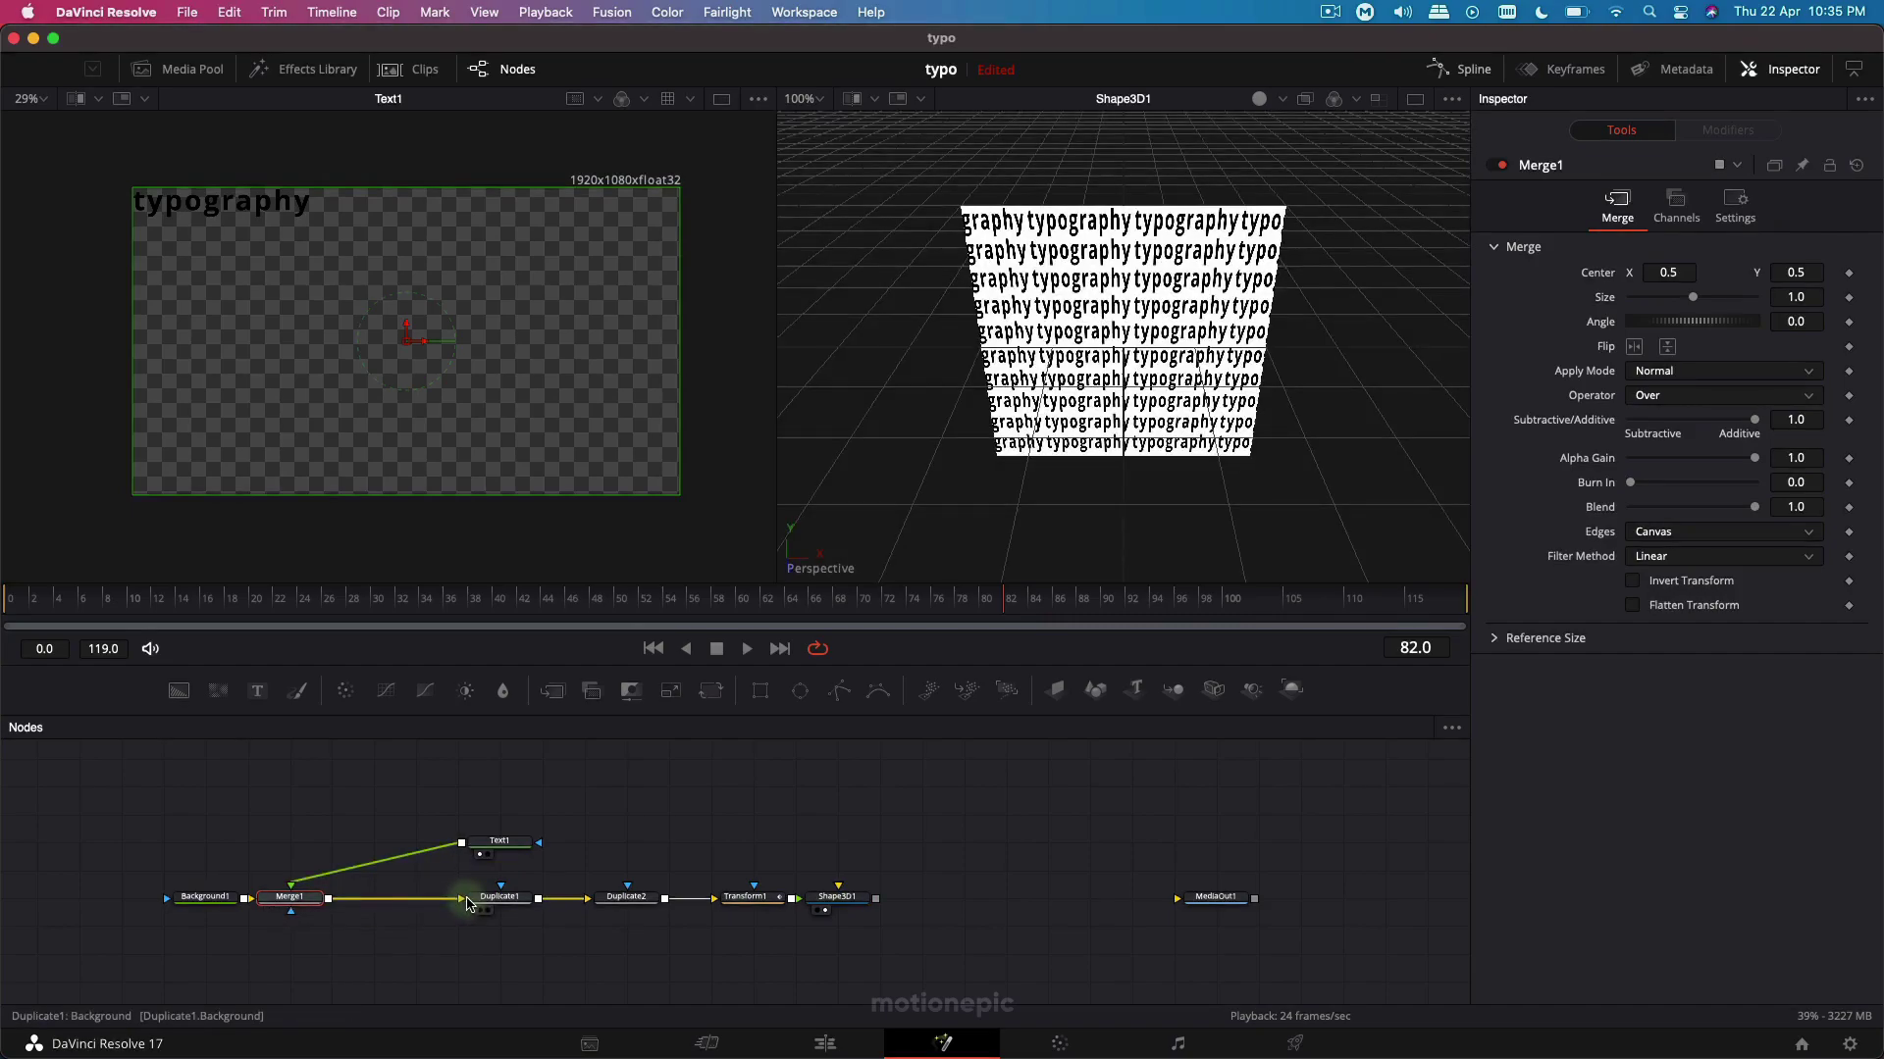
{"action": "left_click", "coordinate": [499, 841]}
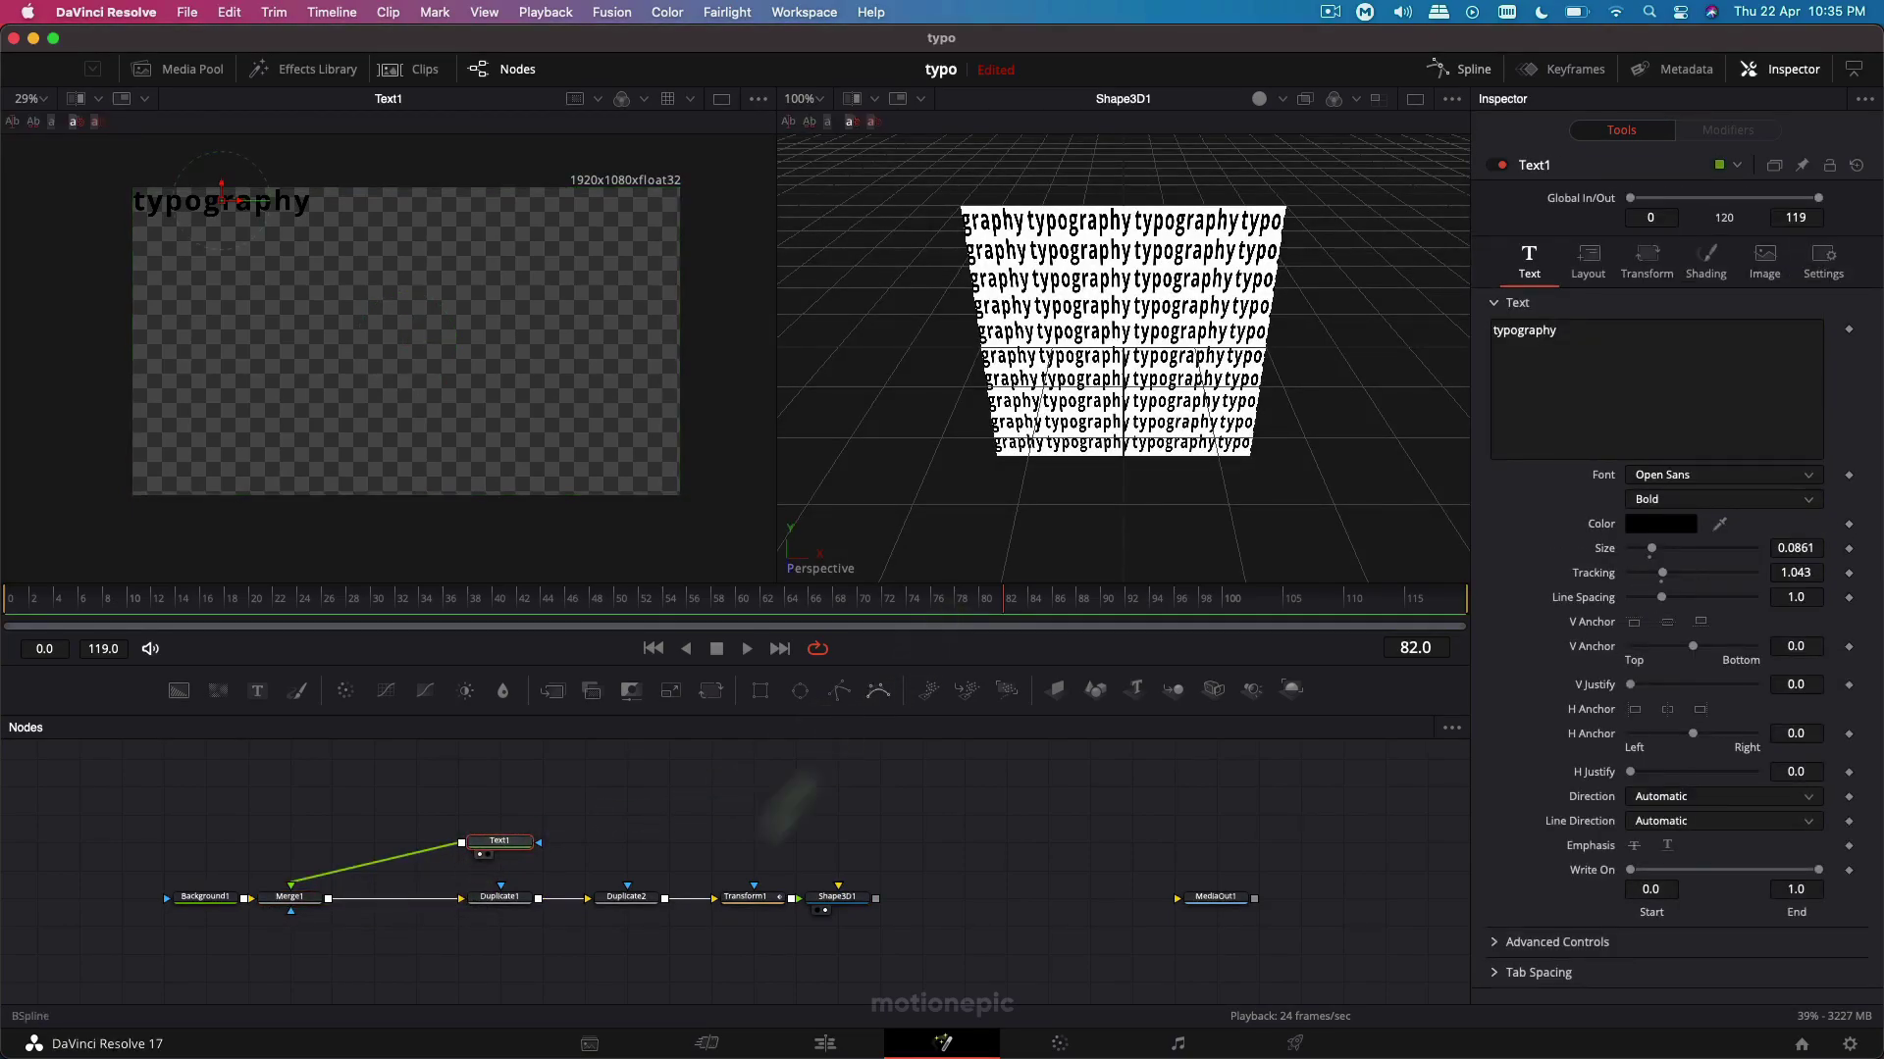
{"action": "left_click", "coordinate": [837, 896]}
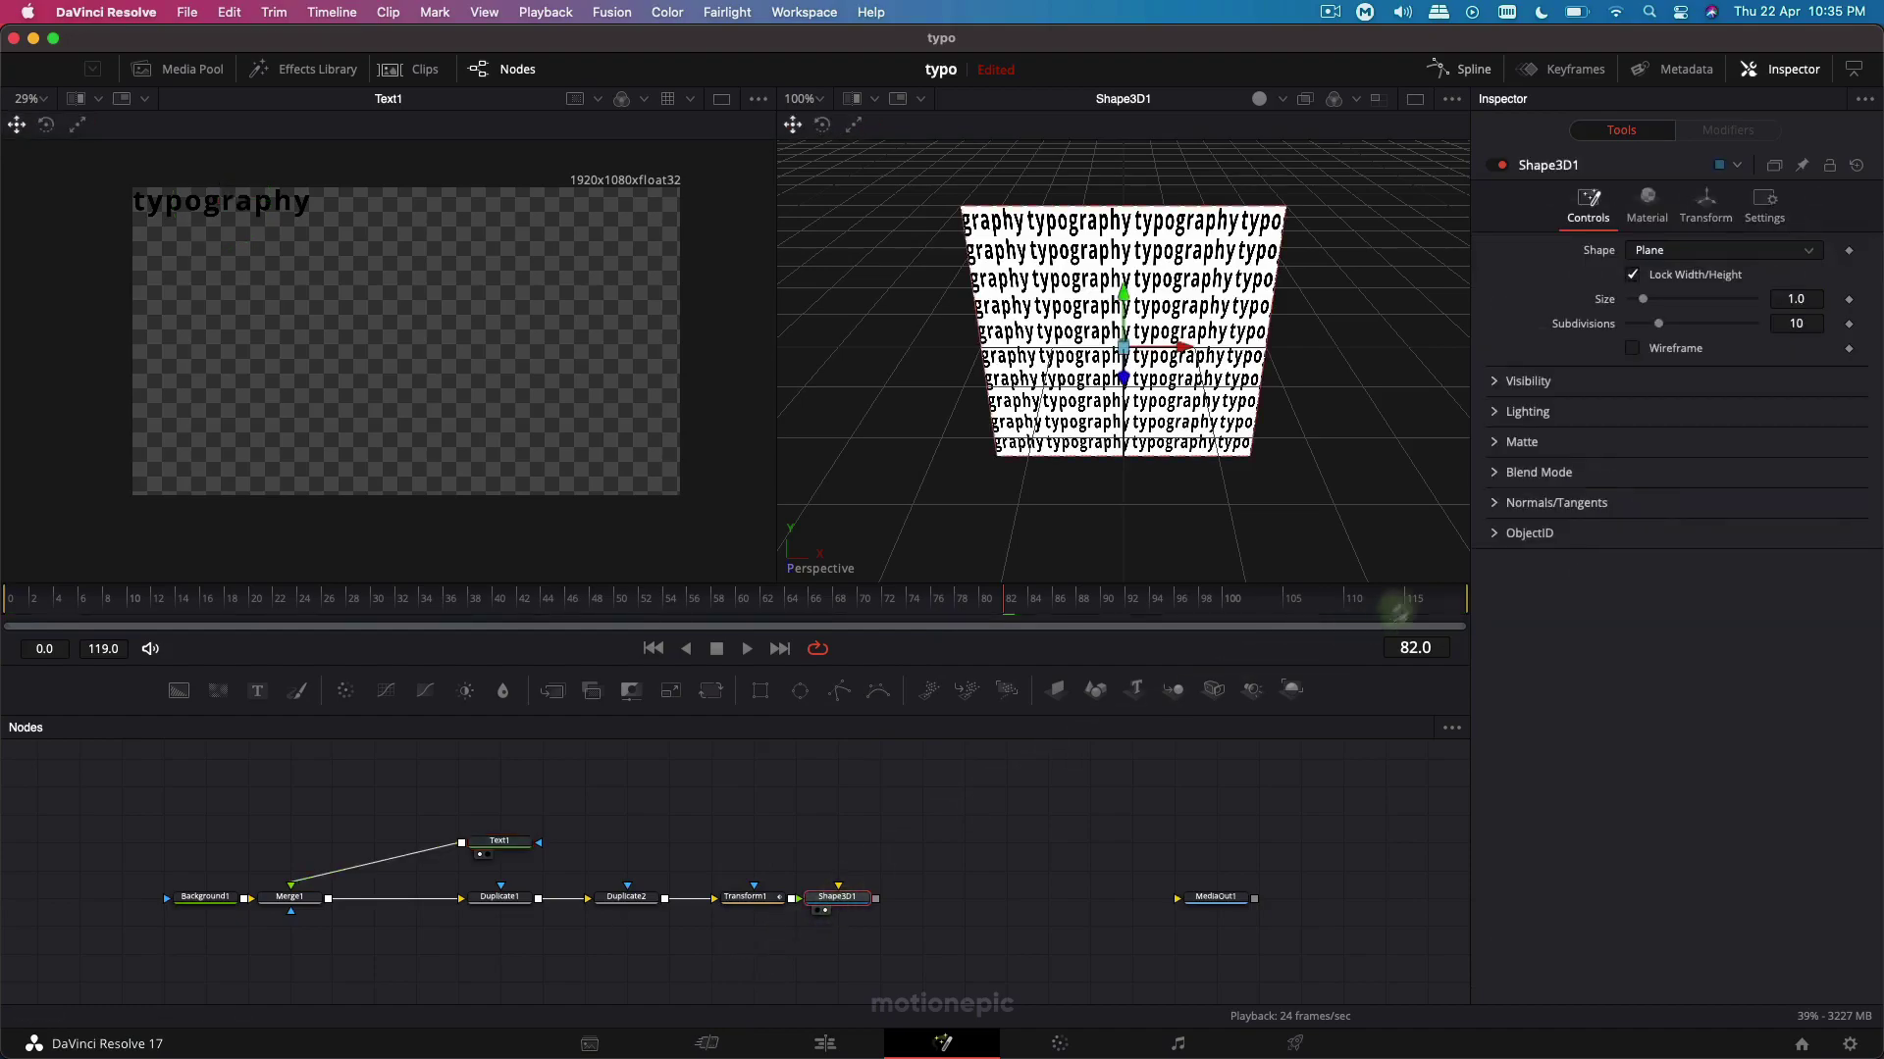
Make Shape3D1 a Cylinder with 100 base and height subdivisions and radius 0.5.
{"action": "left_click", "coordinate": [1668, 250]}
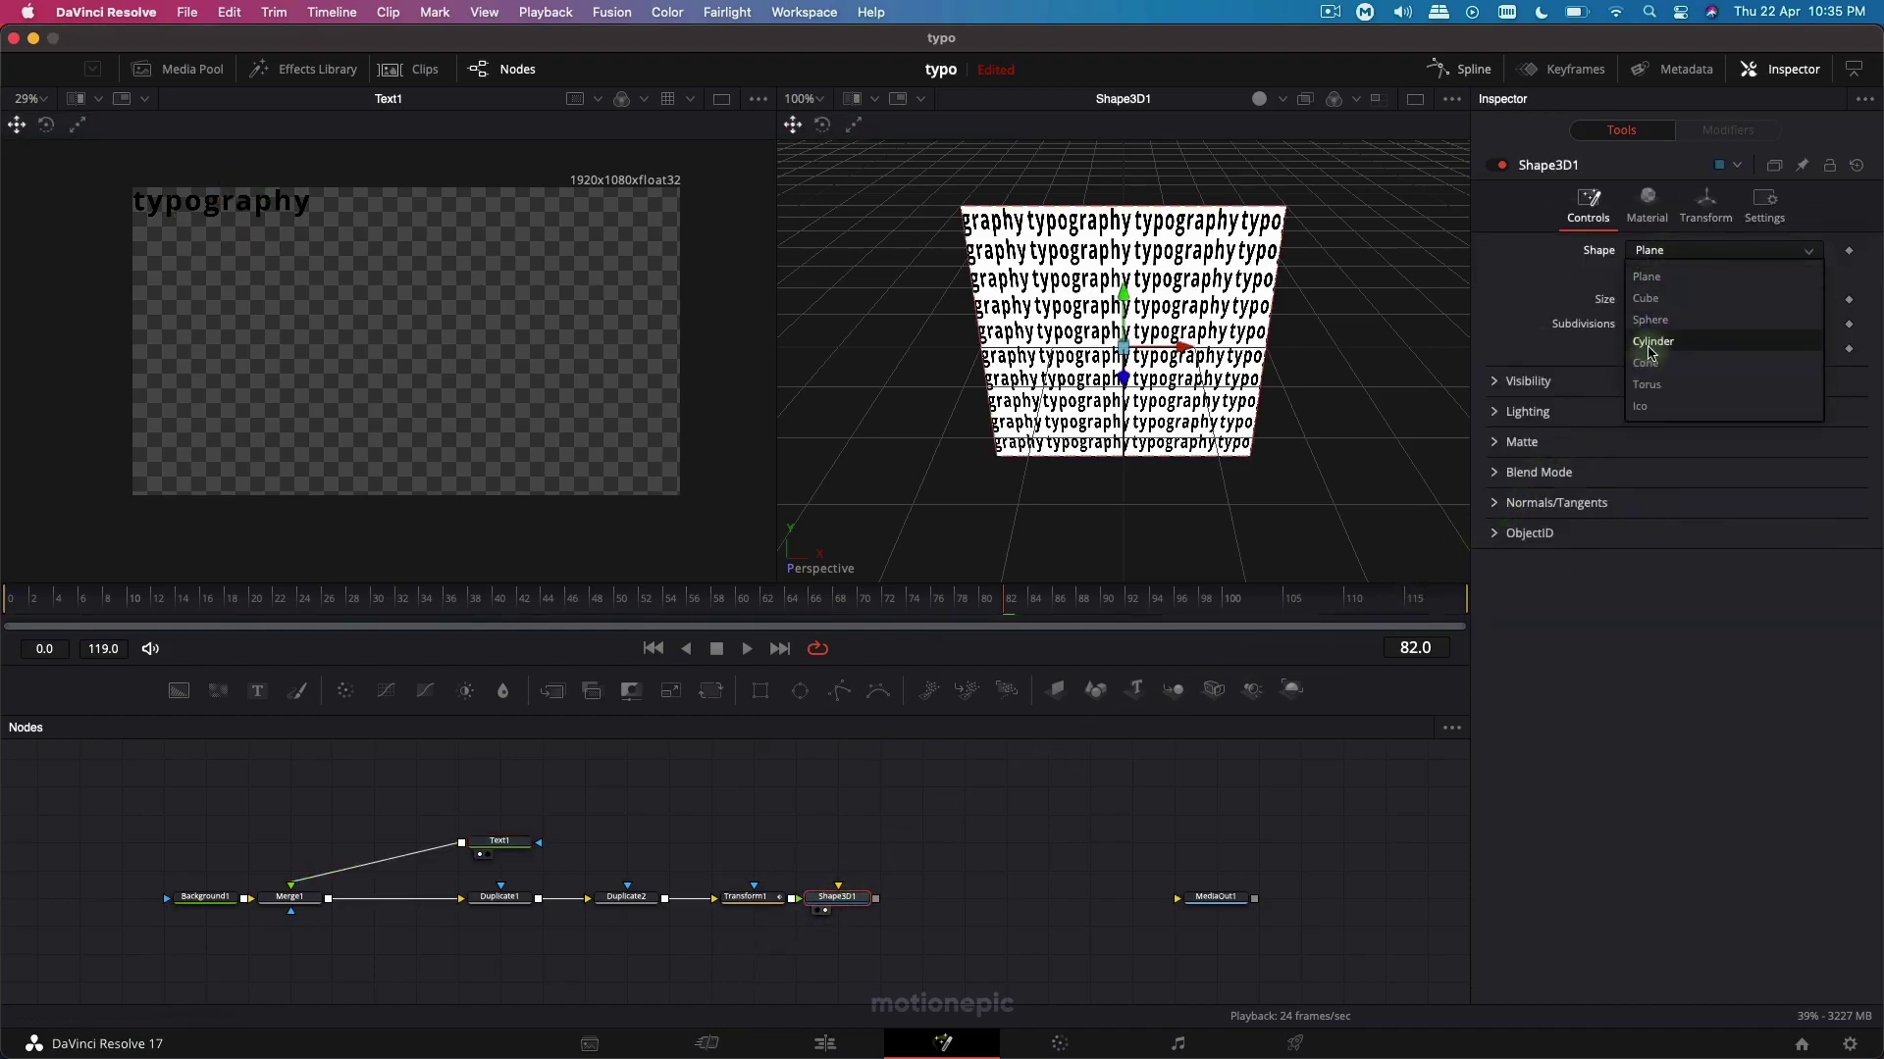
{"action": "left_click", "coordinate": [1652, 342]}
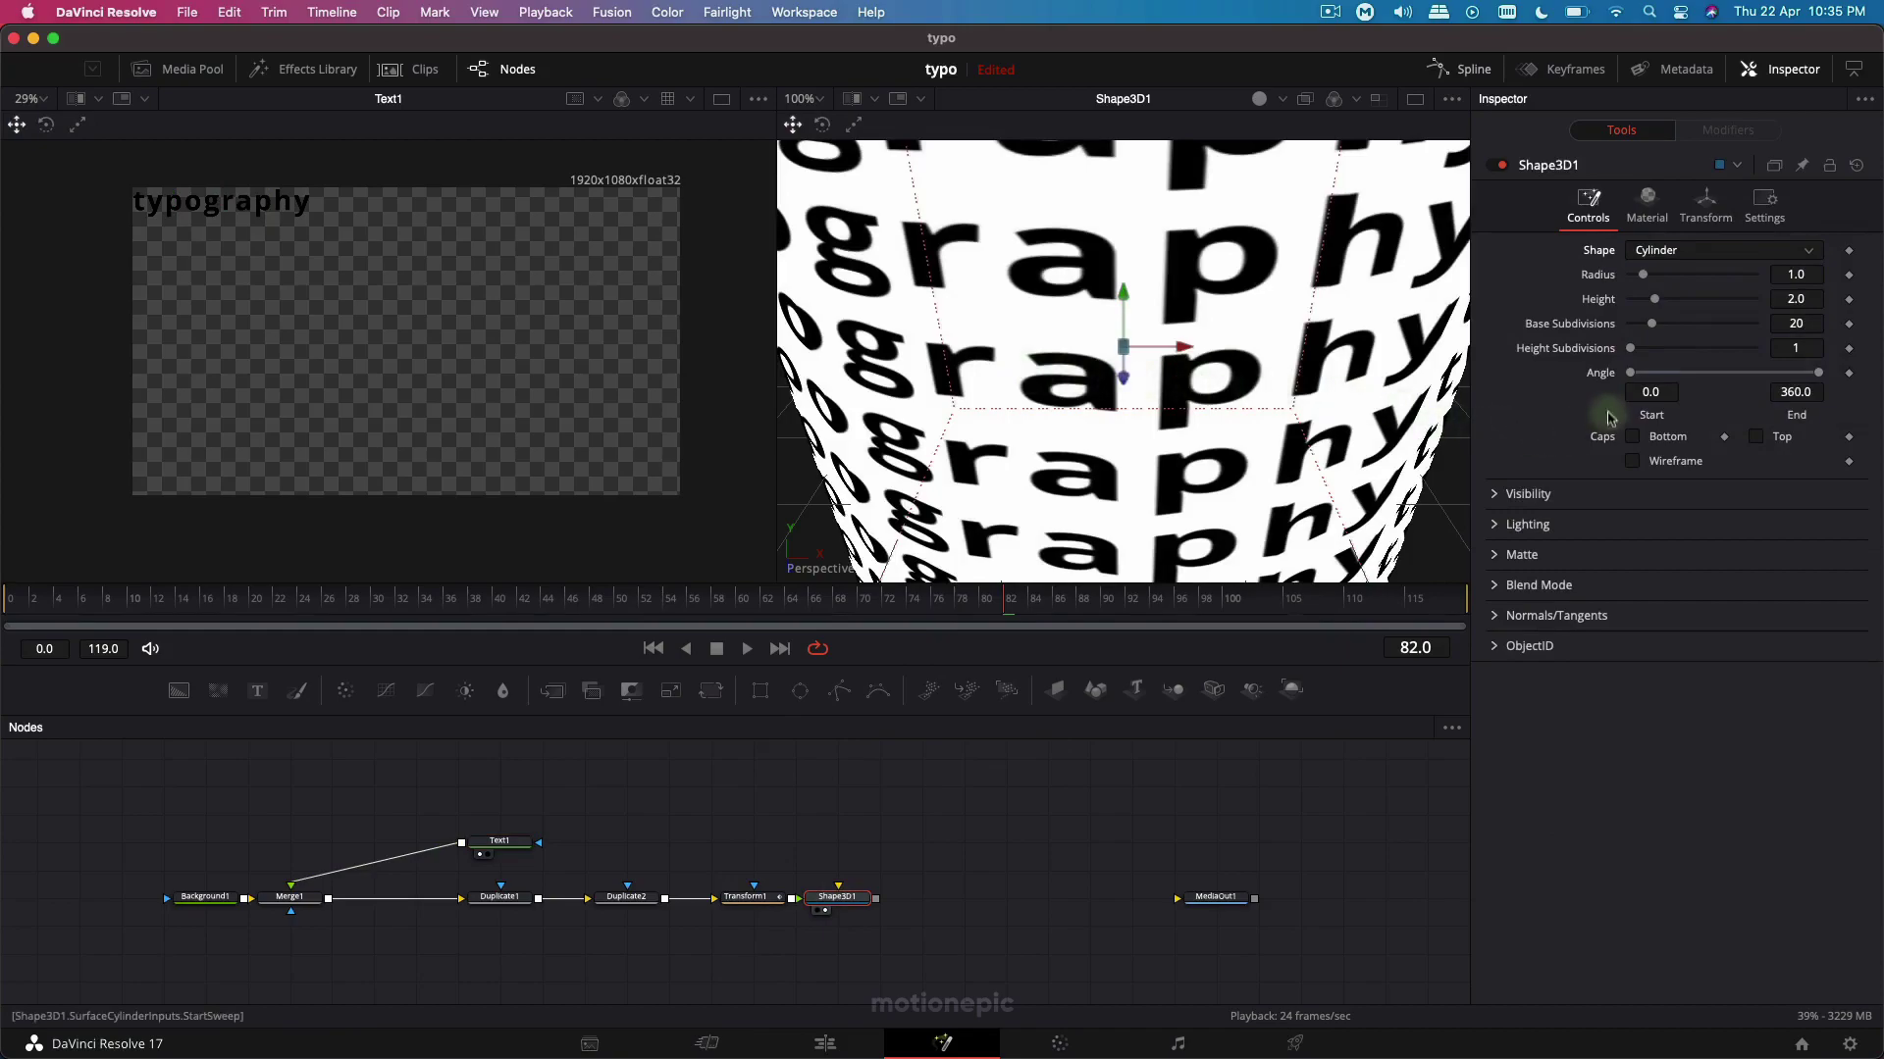
{"action": "left_click_drag", "start_coordinate": [1651, 323], "coordinate": [1754, 323]}
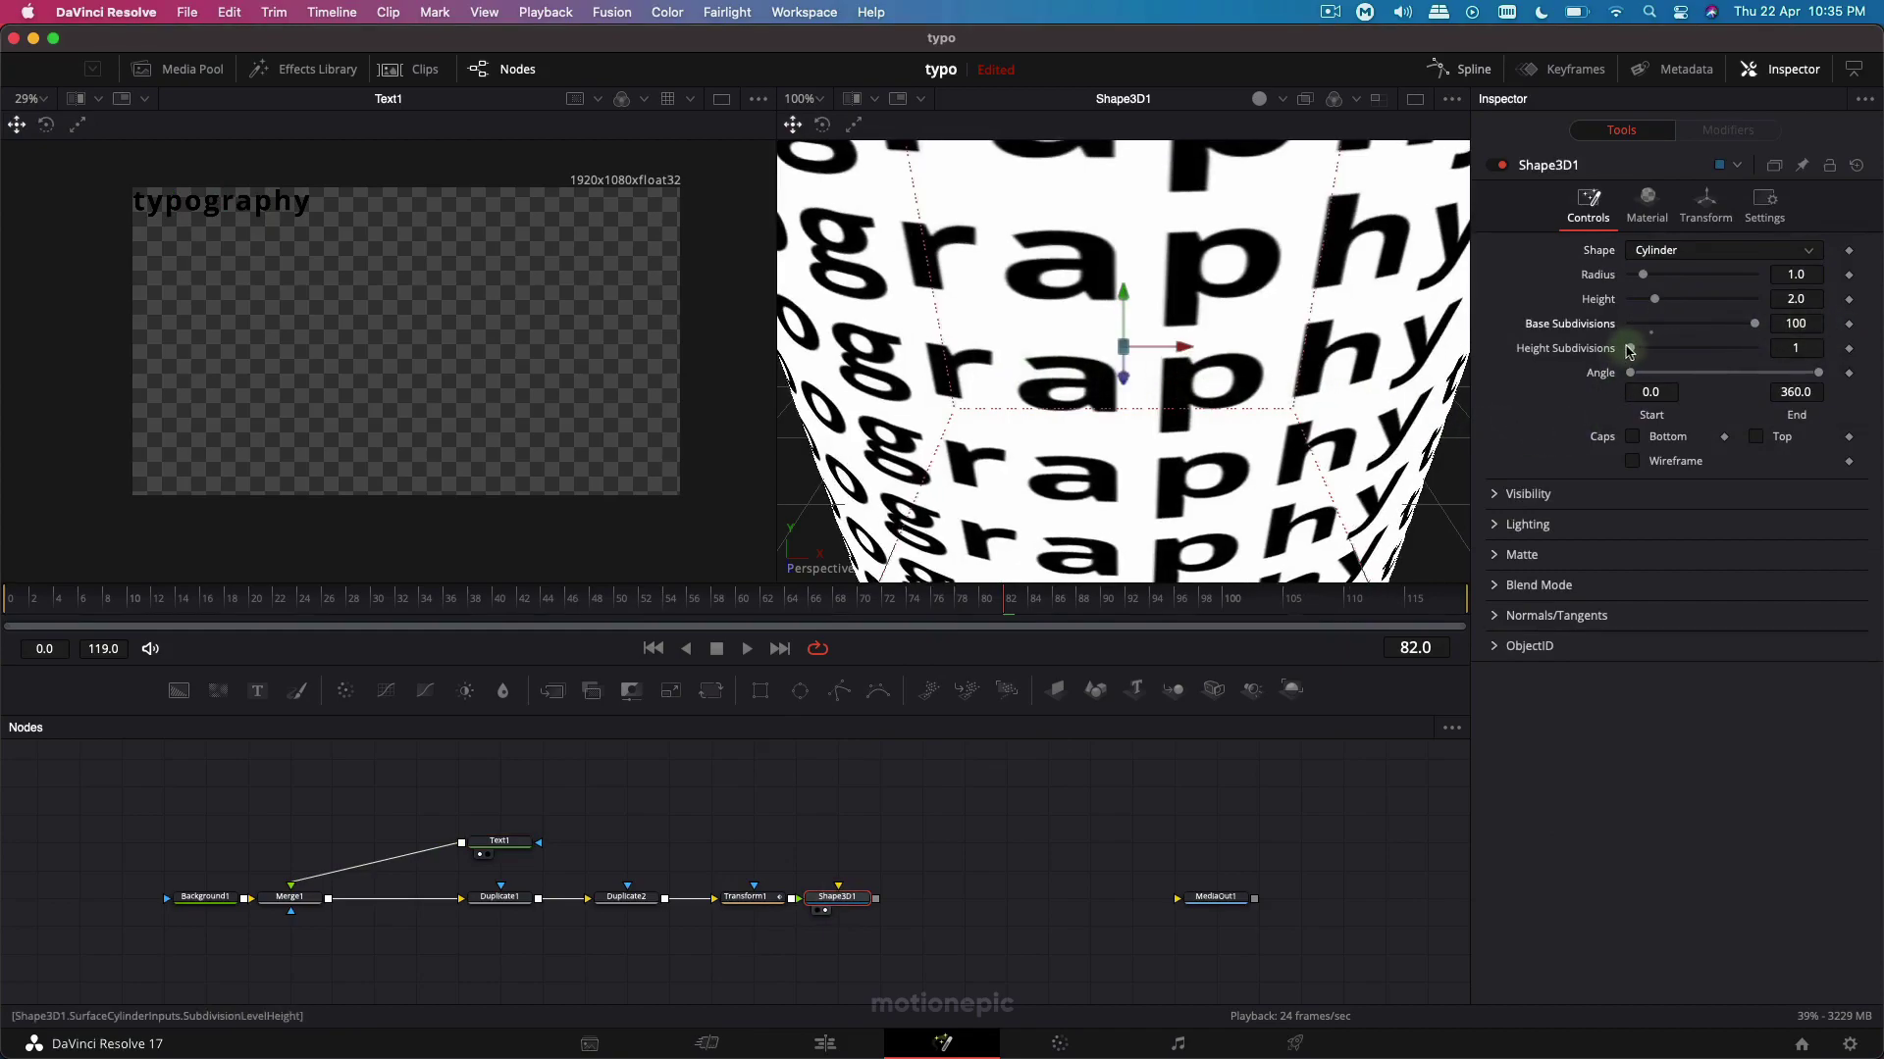
{"action": "left_click_drag", "start_coordinate": [1629, 350], "coordinate": [1761, 357]}
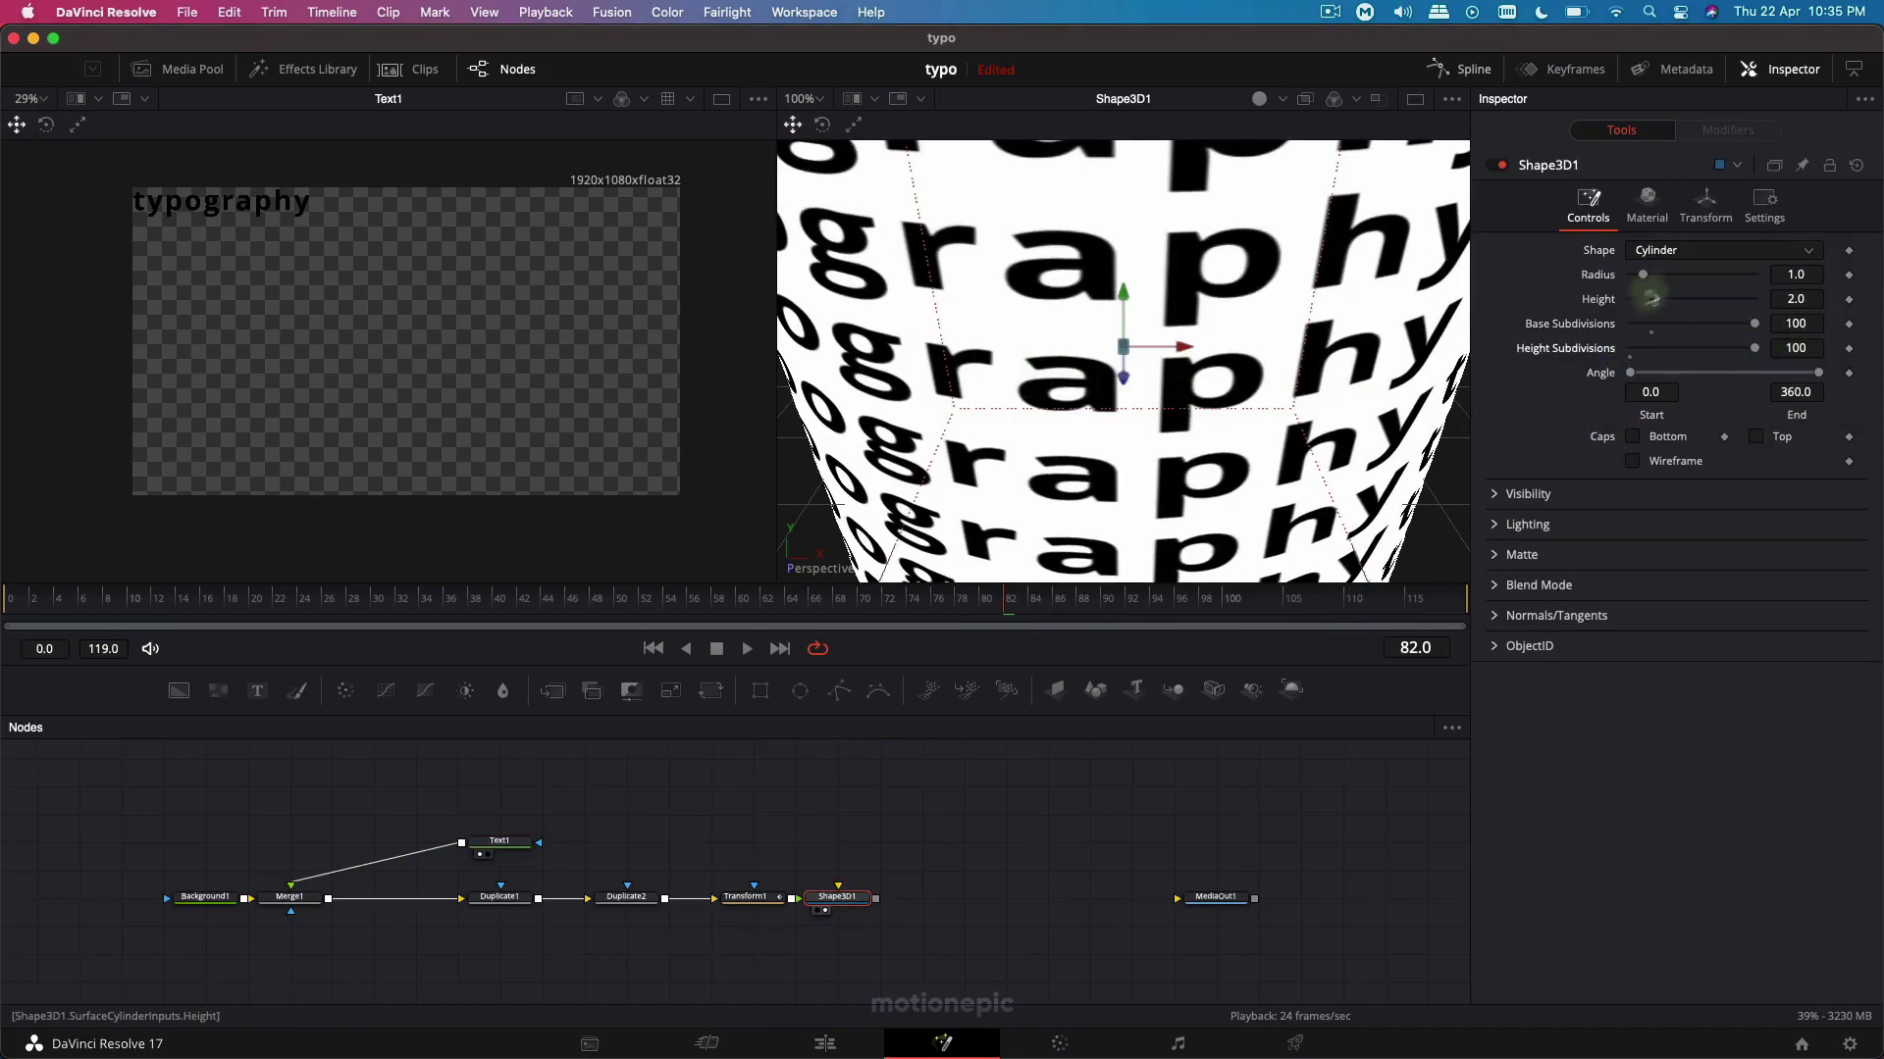
{"action": "double_click", "coordinate": [1810, 275]}
{"action": "type", "text": "0.87"}
{"action": "key", "text": "Return"}
{"action": "left_click_drag", "start_coordinate": [1795, 275], "coordinate": [1748, 273]}
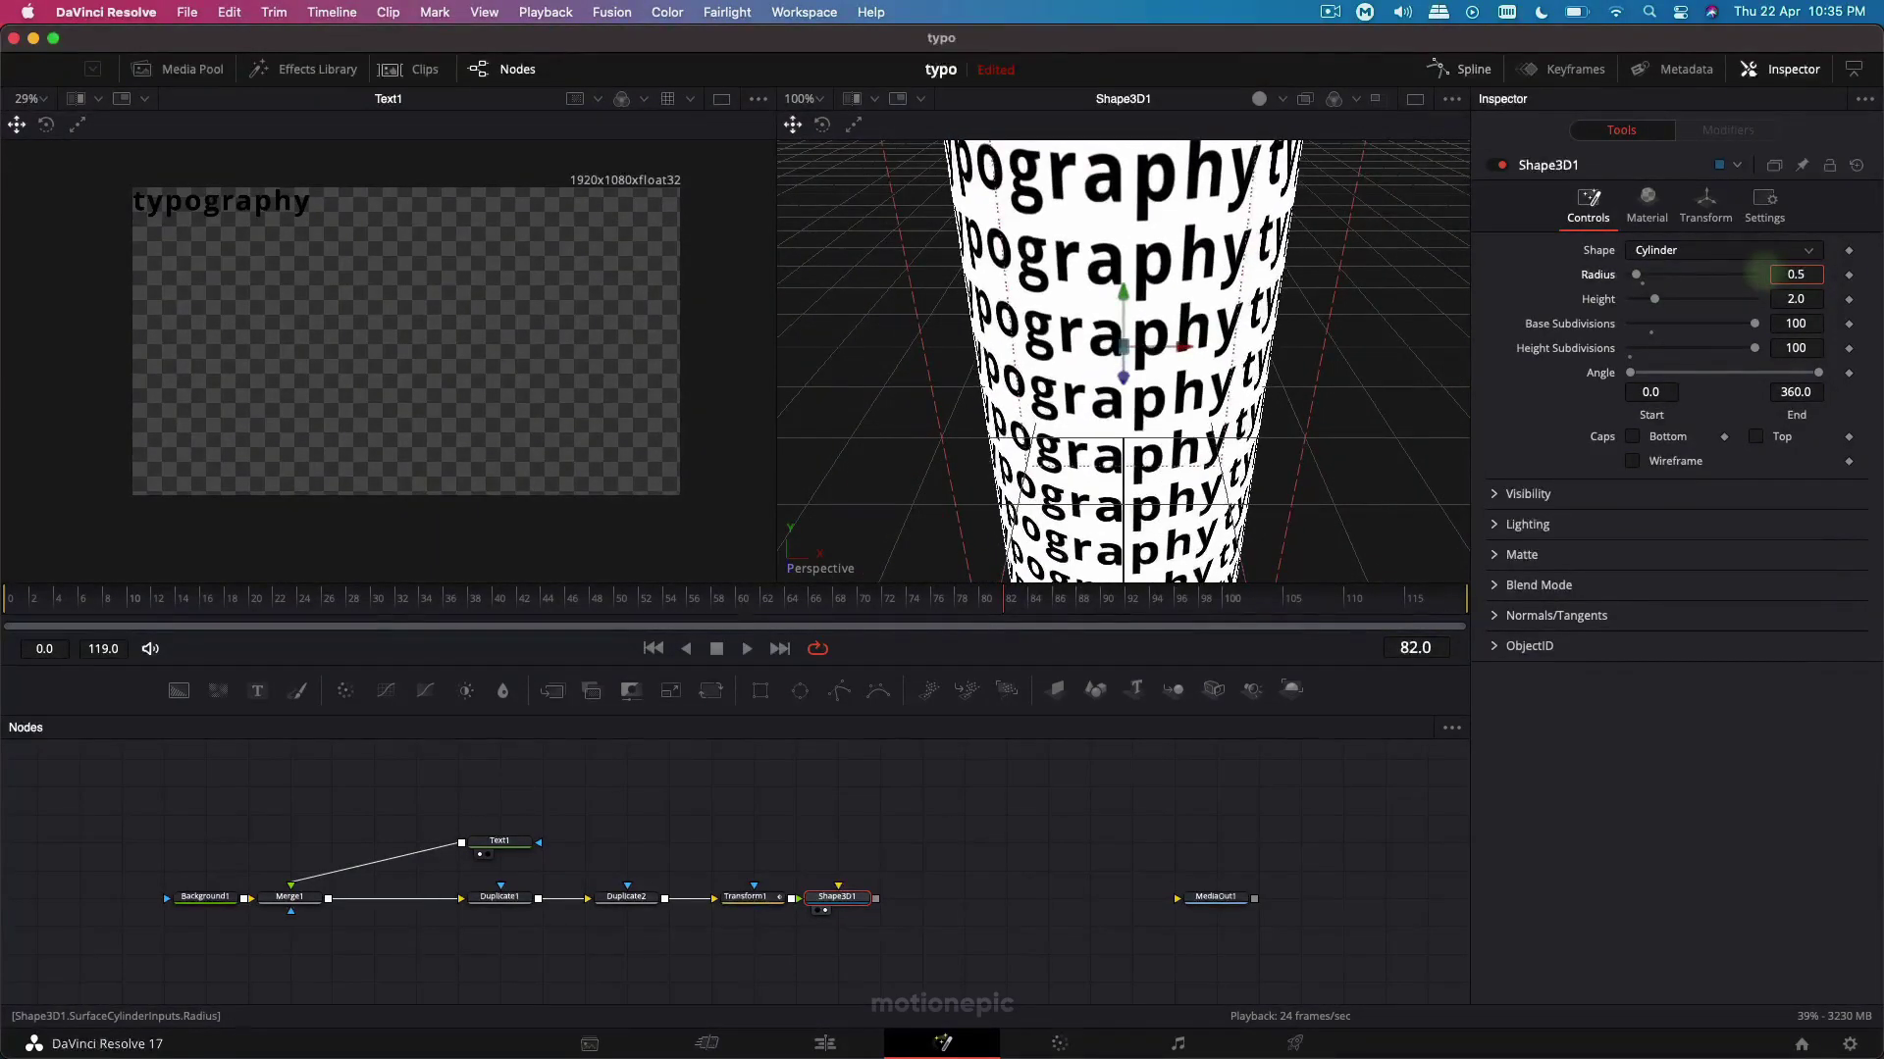
Orbit the 3D view lower and move the playhead back to inspect the cylinder.
{"action": "scroll", "coordinate": [1133, 348], "scroll_direction": "down", "scroll_amount": 4}
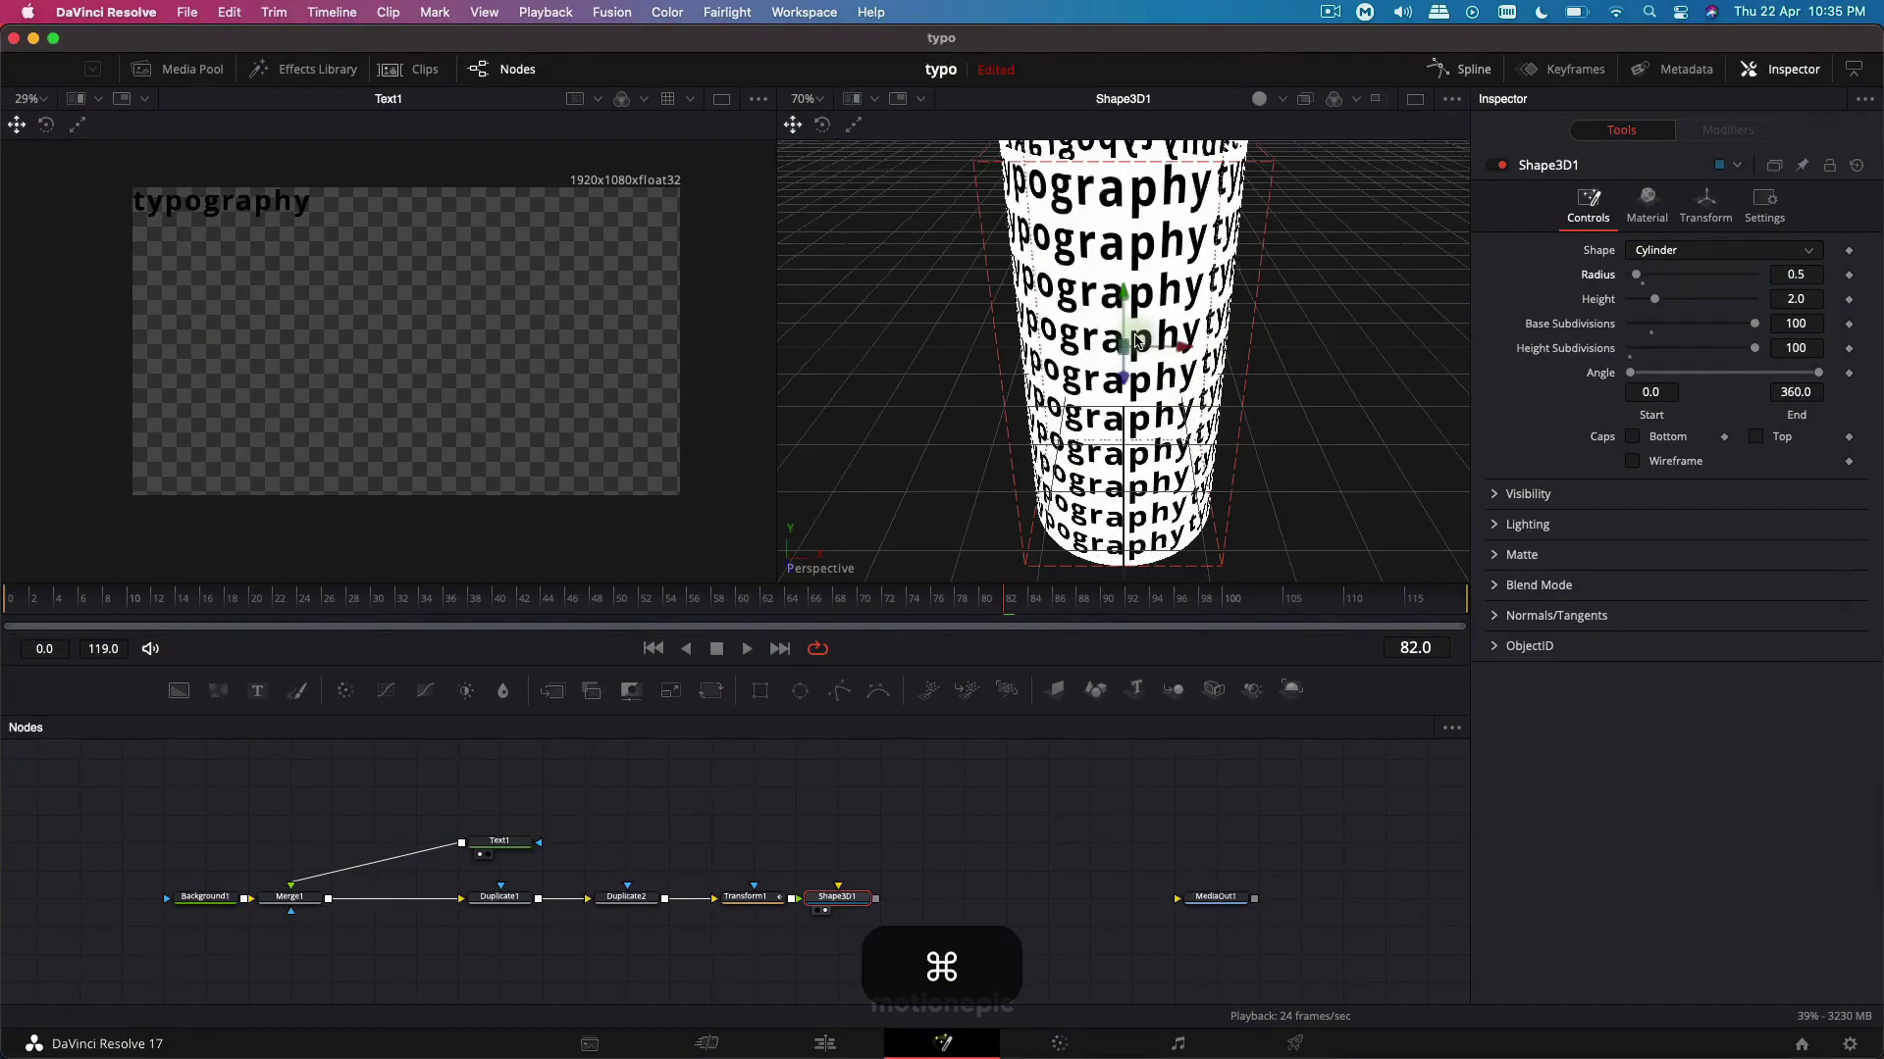
{"action": "scroll", "coordinate": [1136, 344], "scroll_direction": "up", "scroll_amount": 2}
{"action": "scroll", "coordinate": [1138, 341], "scroll_direction": "down", "scroll_amount": 2}
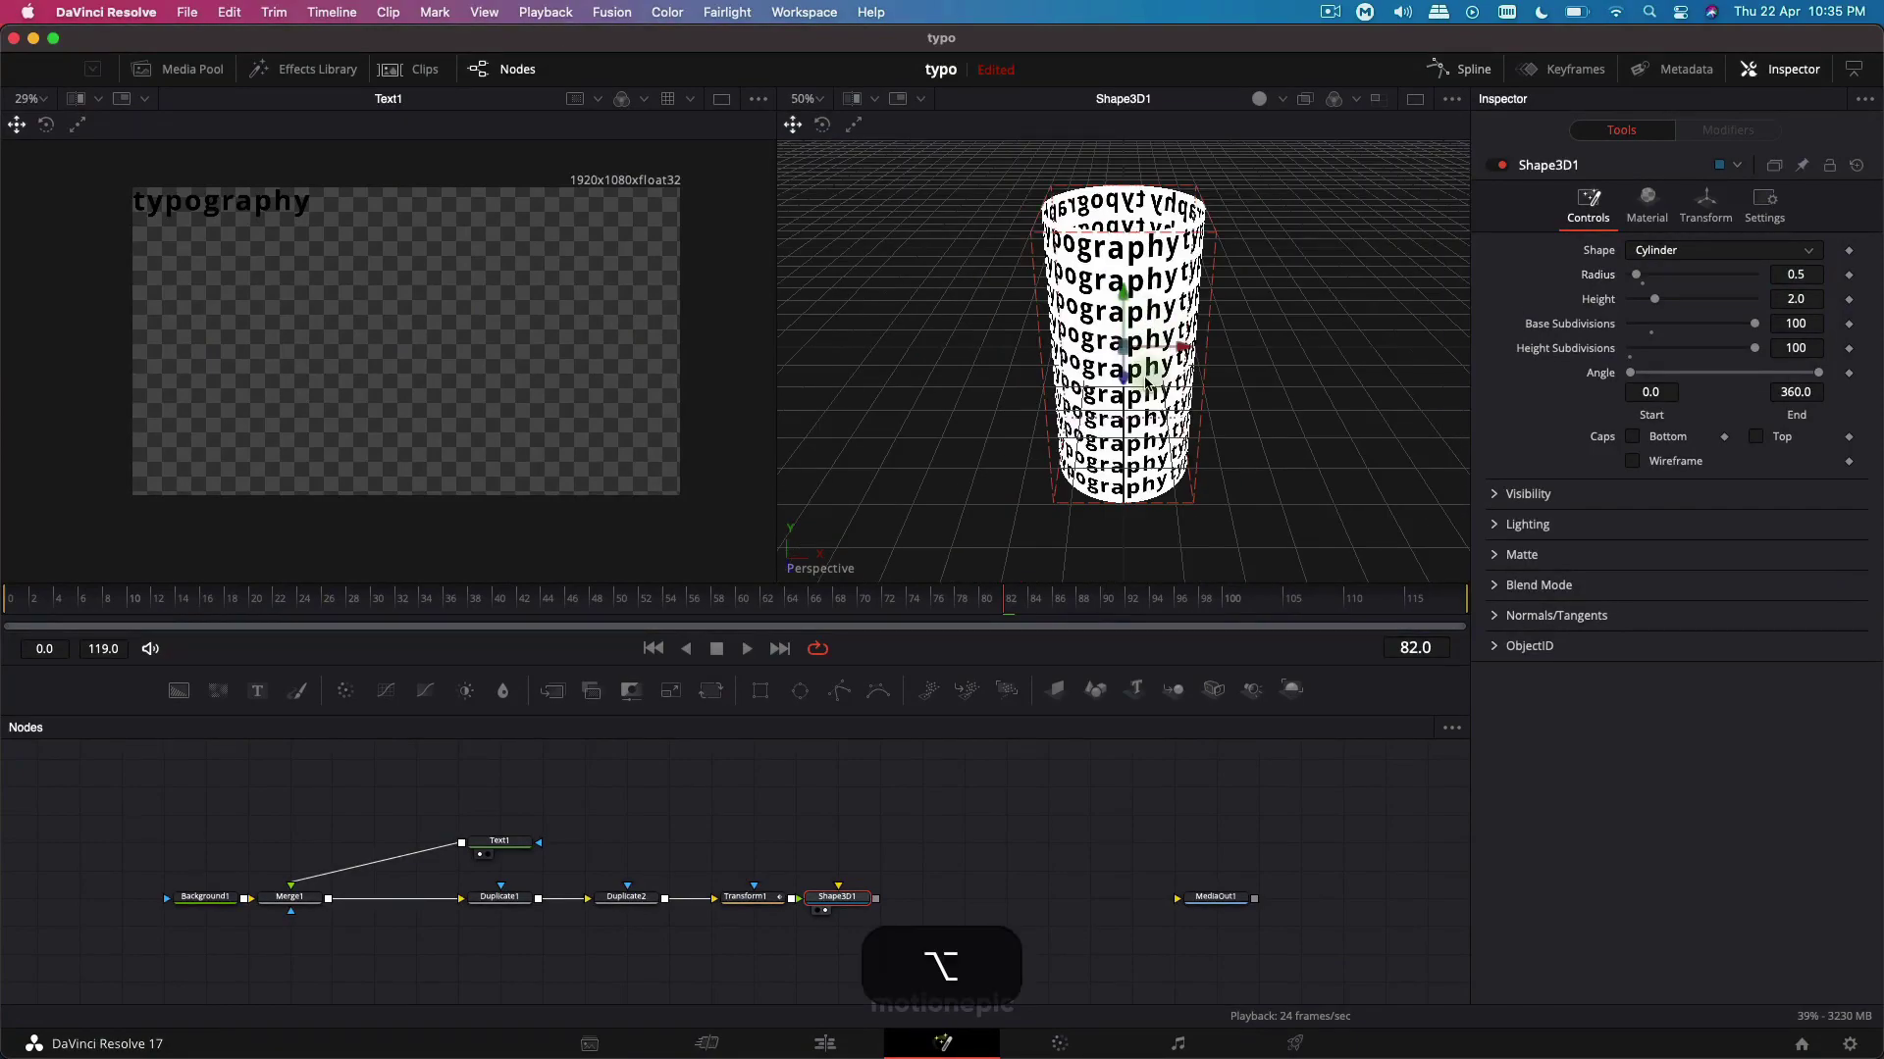
{"action": "left_click_drag", "start_coordinate": [1136, 317], "coordinate": [1128, 412]}
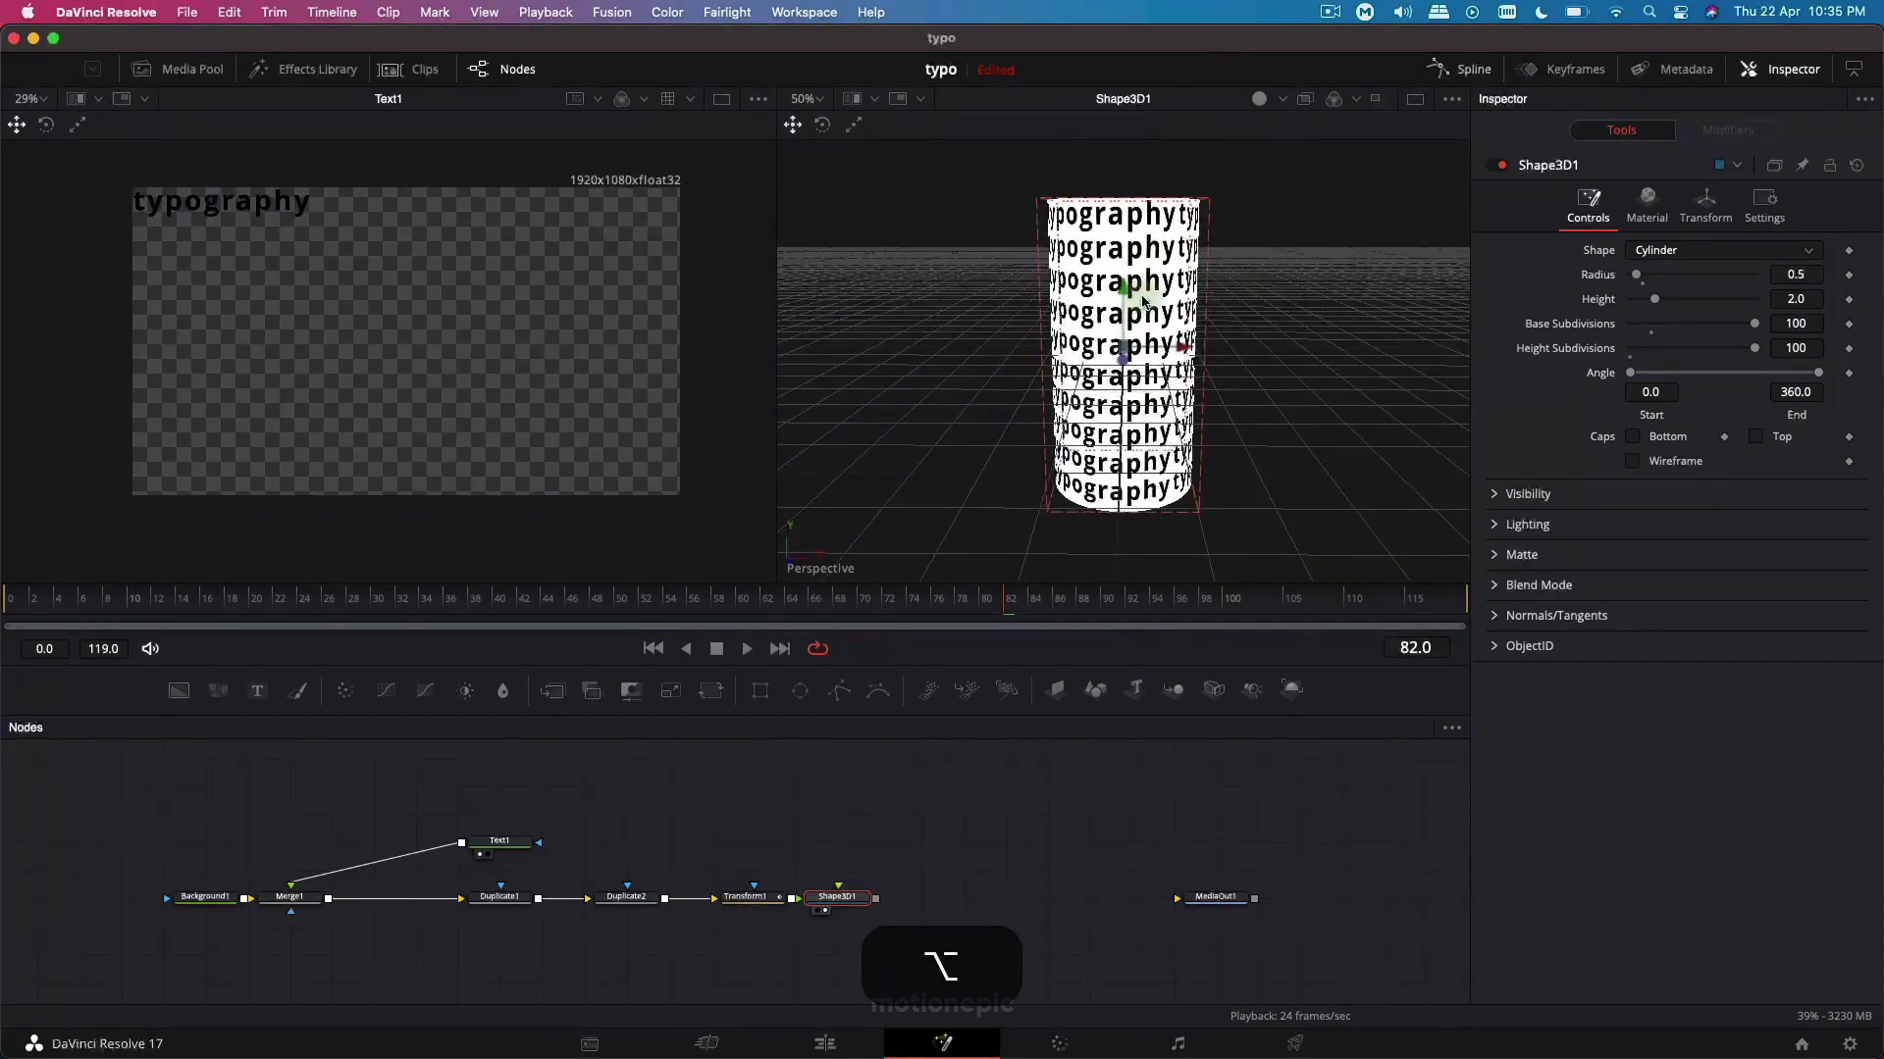
{"action": "left_click_drag", "start_coordinate": [496, 616], "coordinate": [673, 601]}
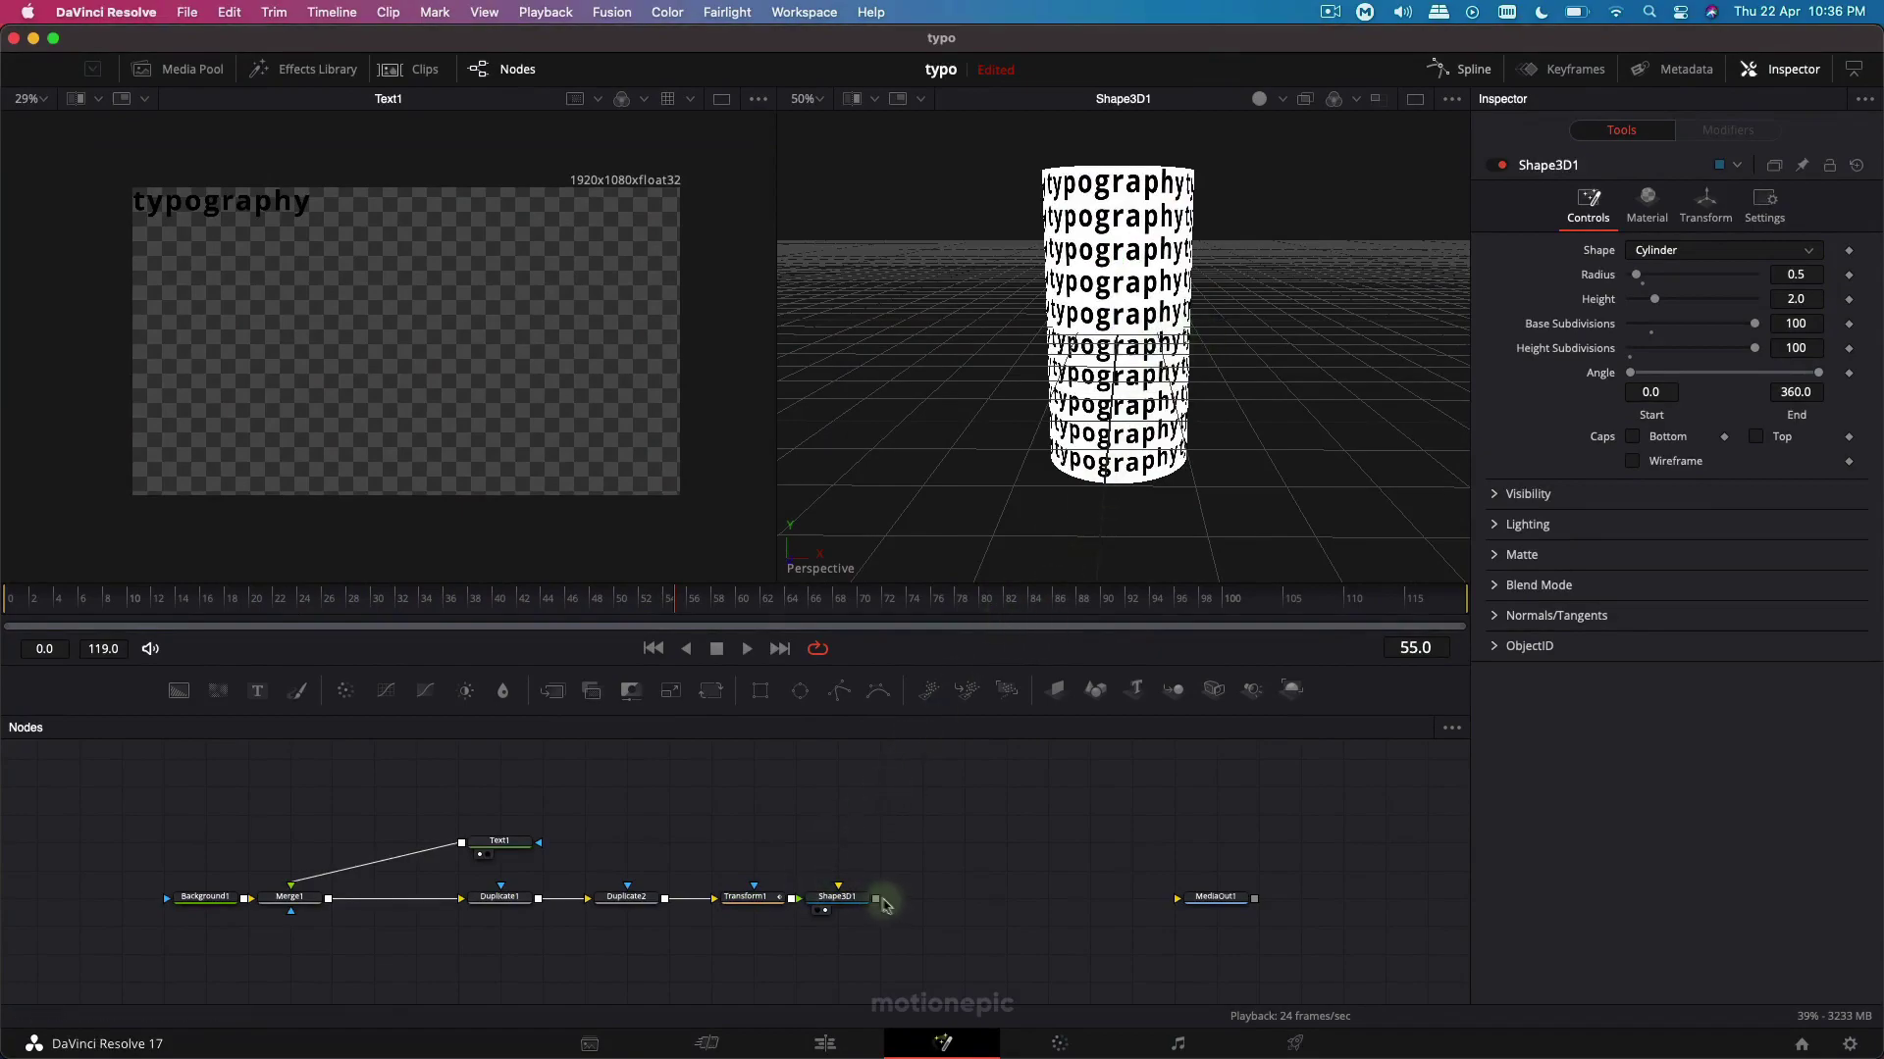
Add Merge3D1 after Shape3D1, place it above, then add a second Merge 3D node.
{"action": "left_click", "coordinate": [849, 905]}
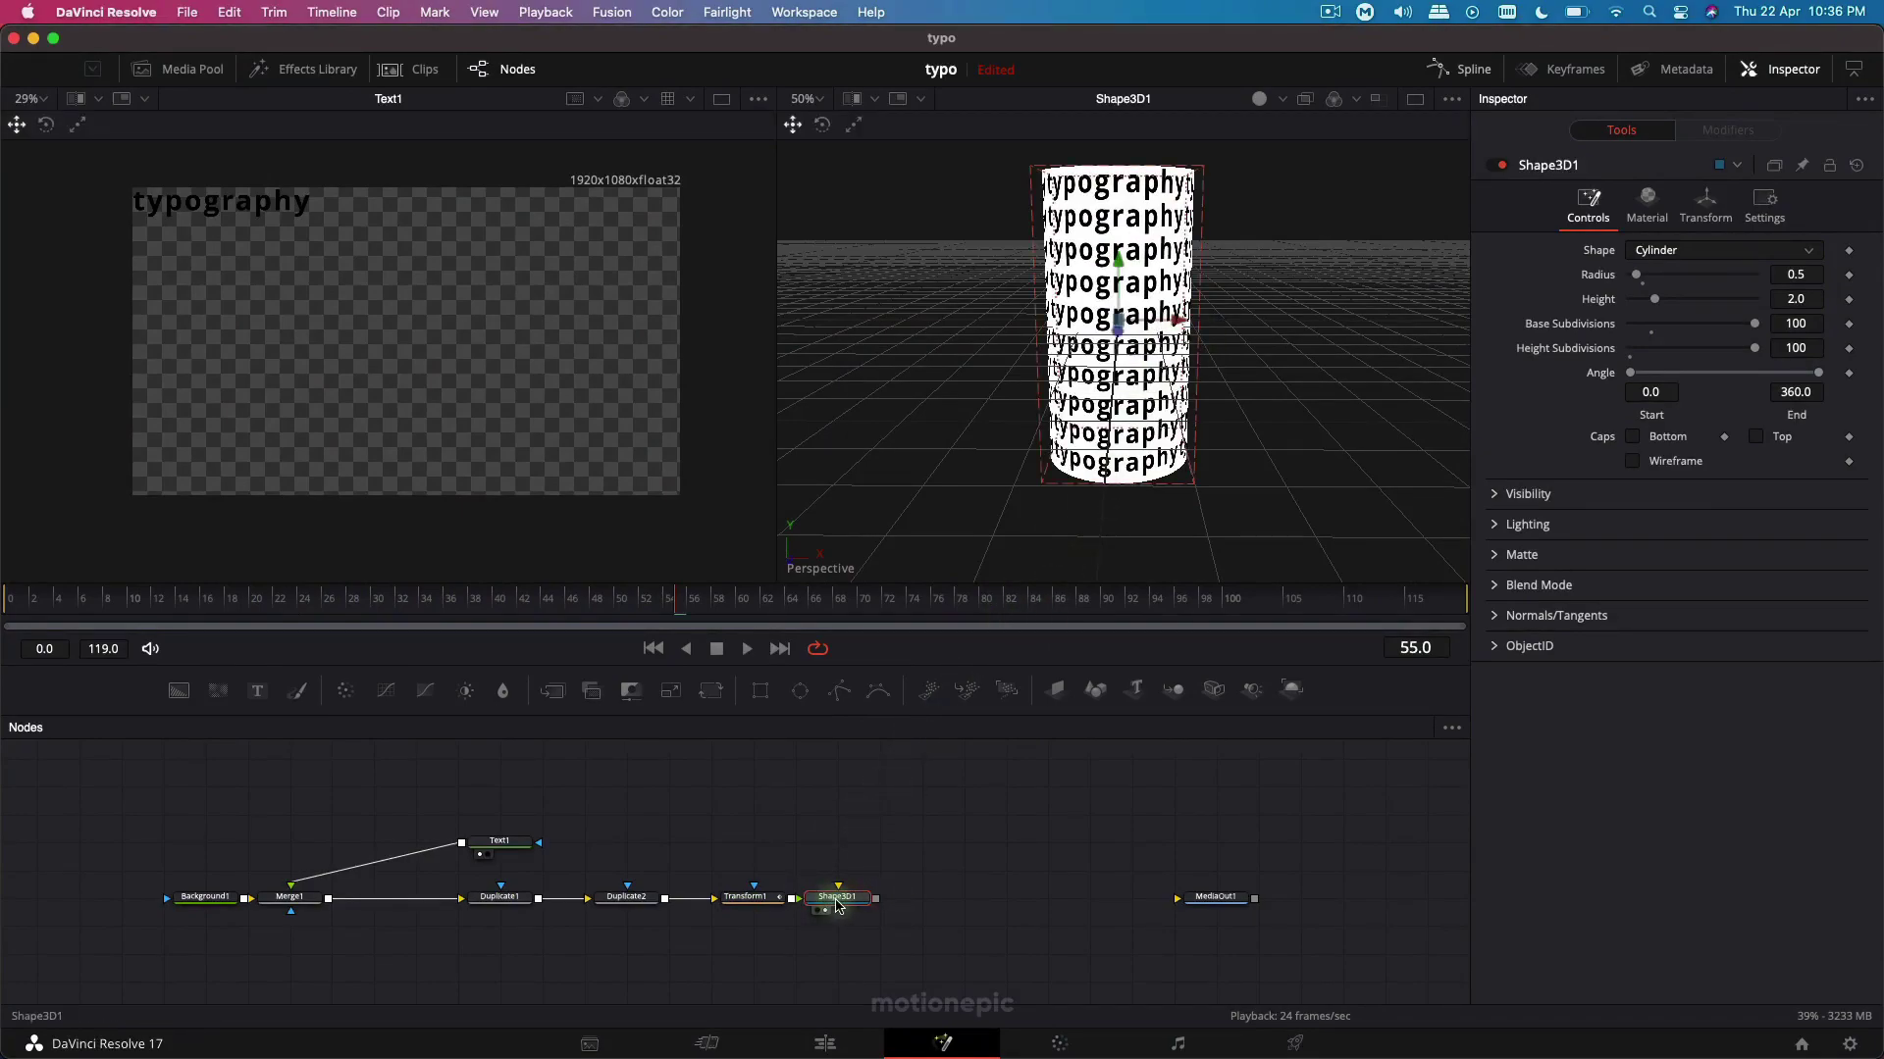
{"action": "key", "text": "shift+space"}
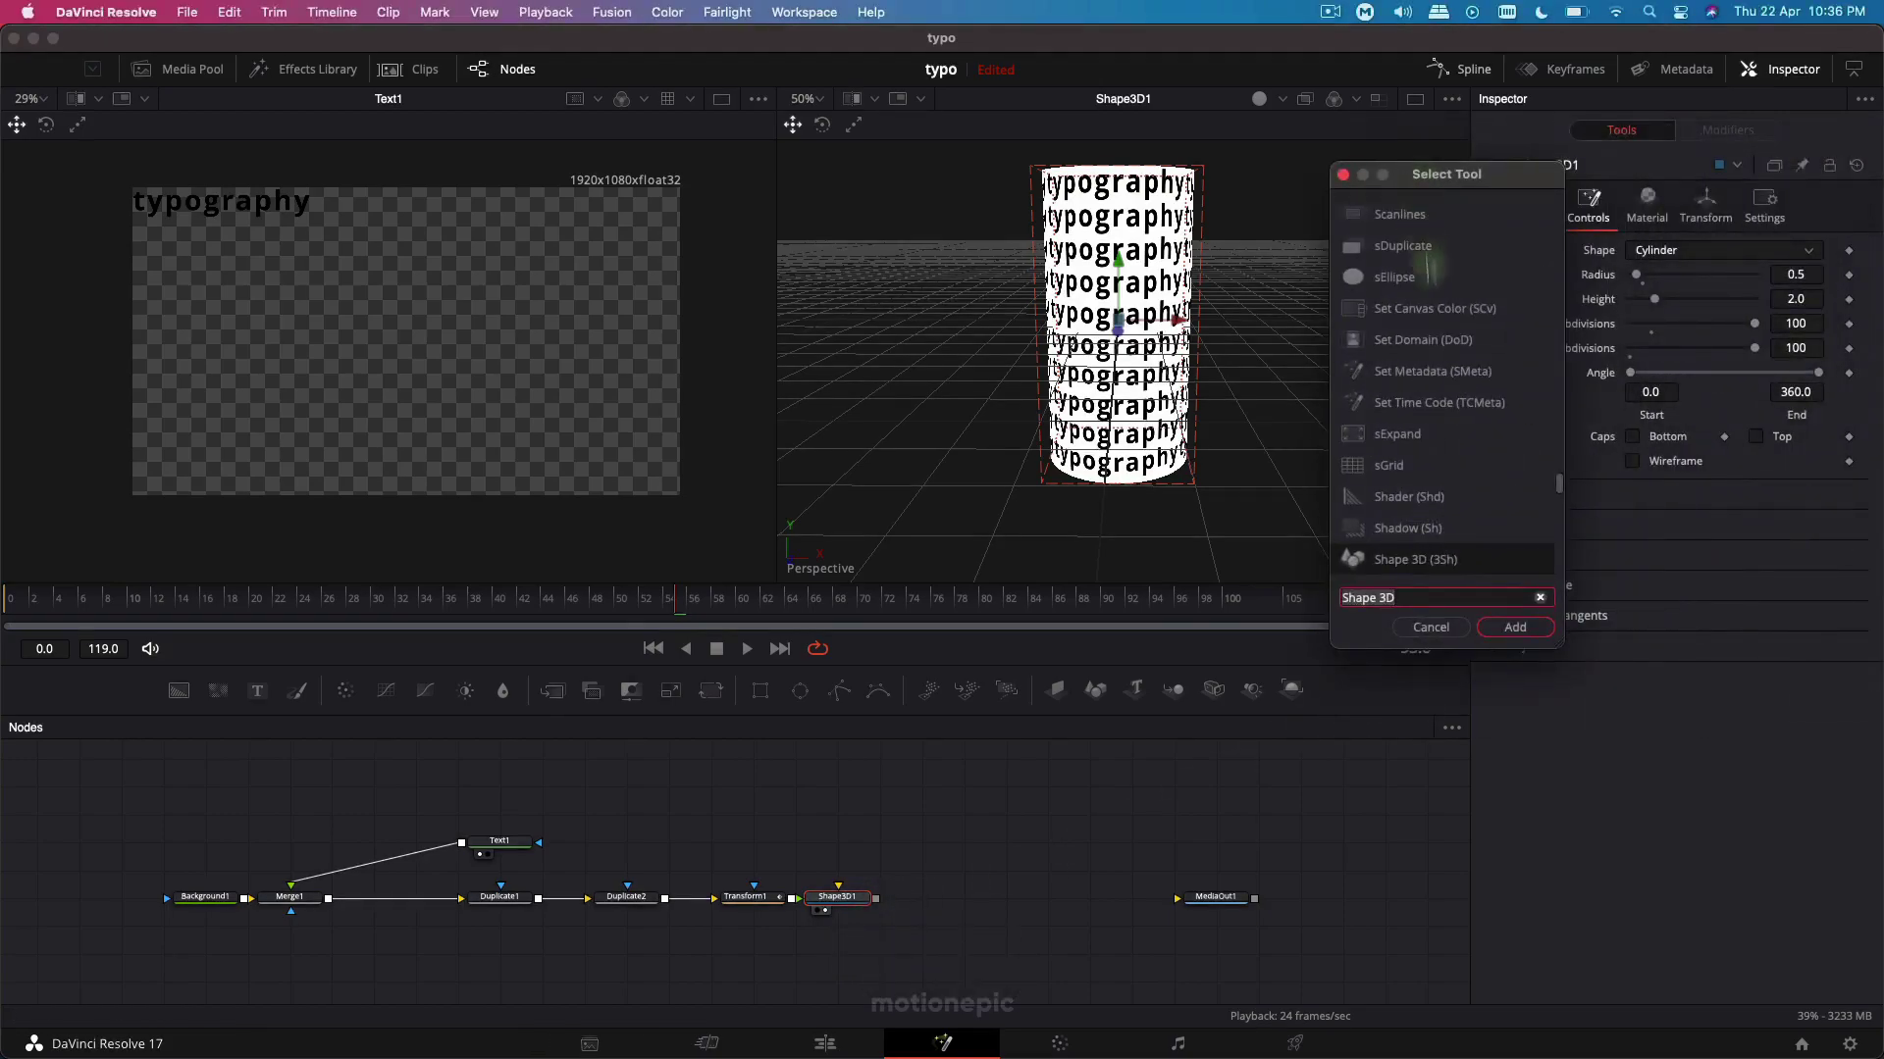
{"action": "type", "text": "merg"}
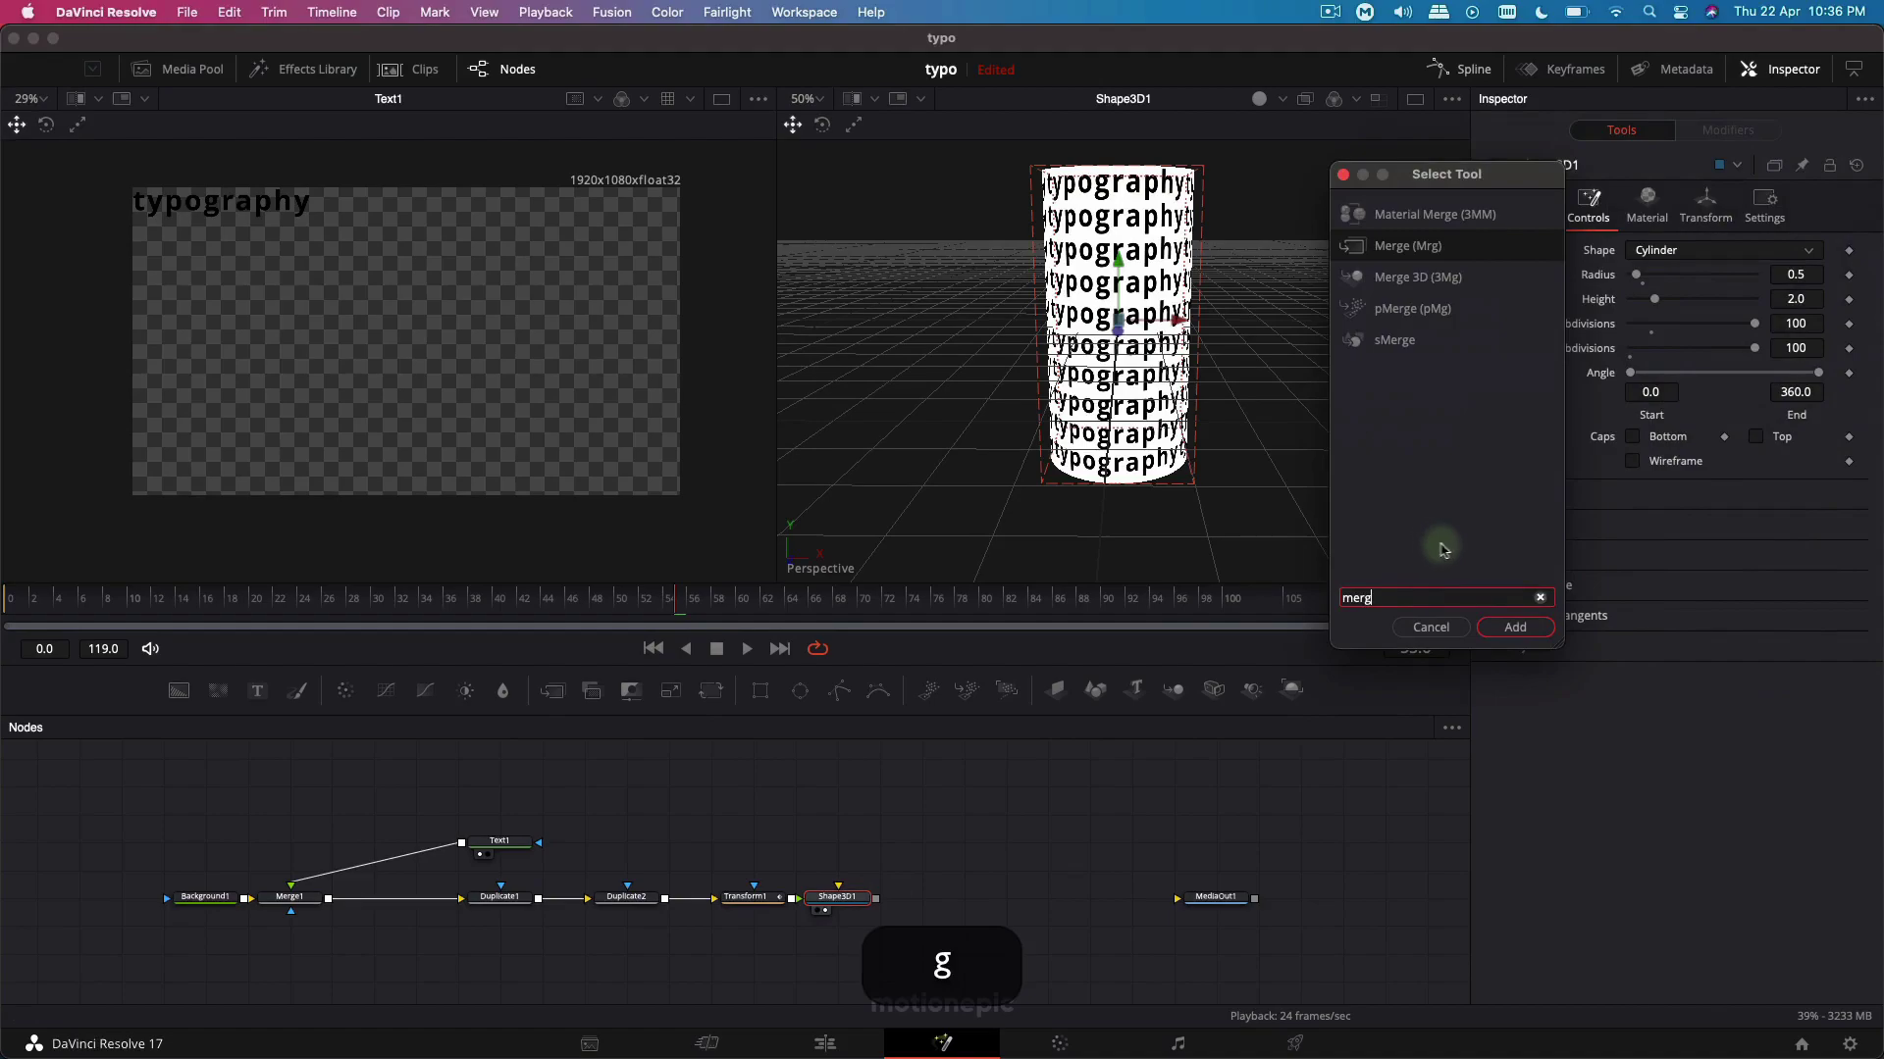
{"action": "left_click", "coordinate": [1430, 277]}
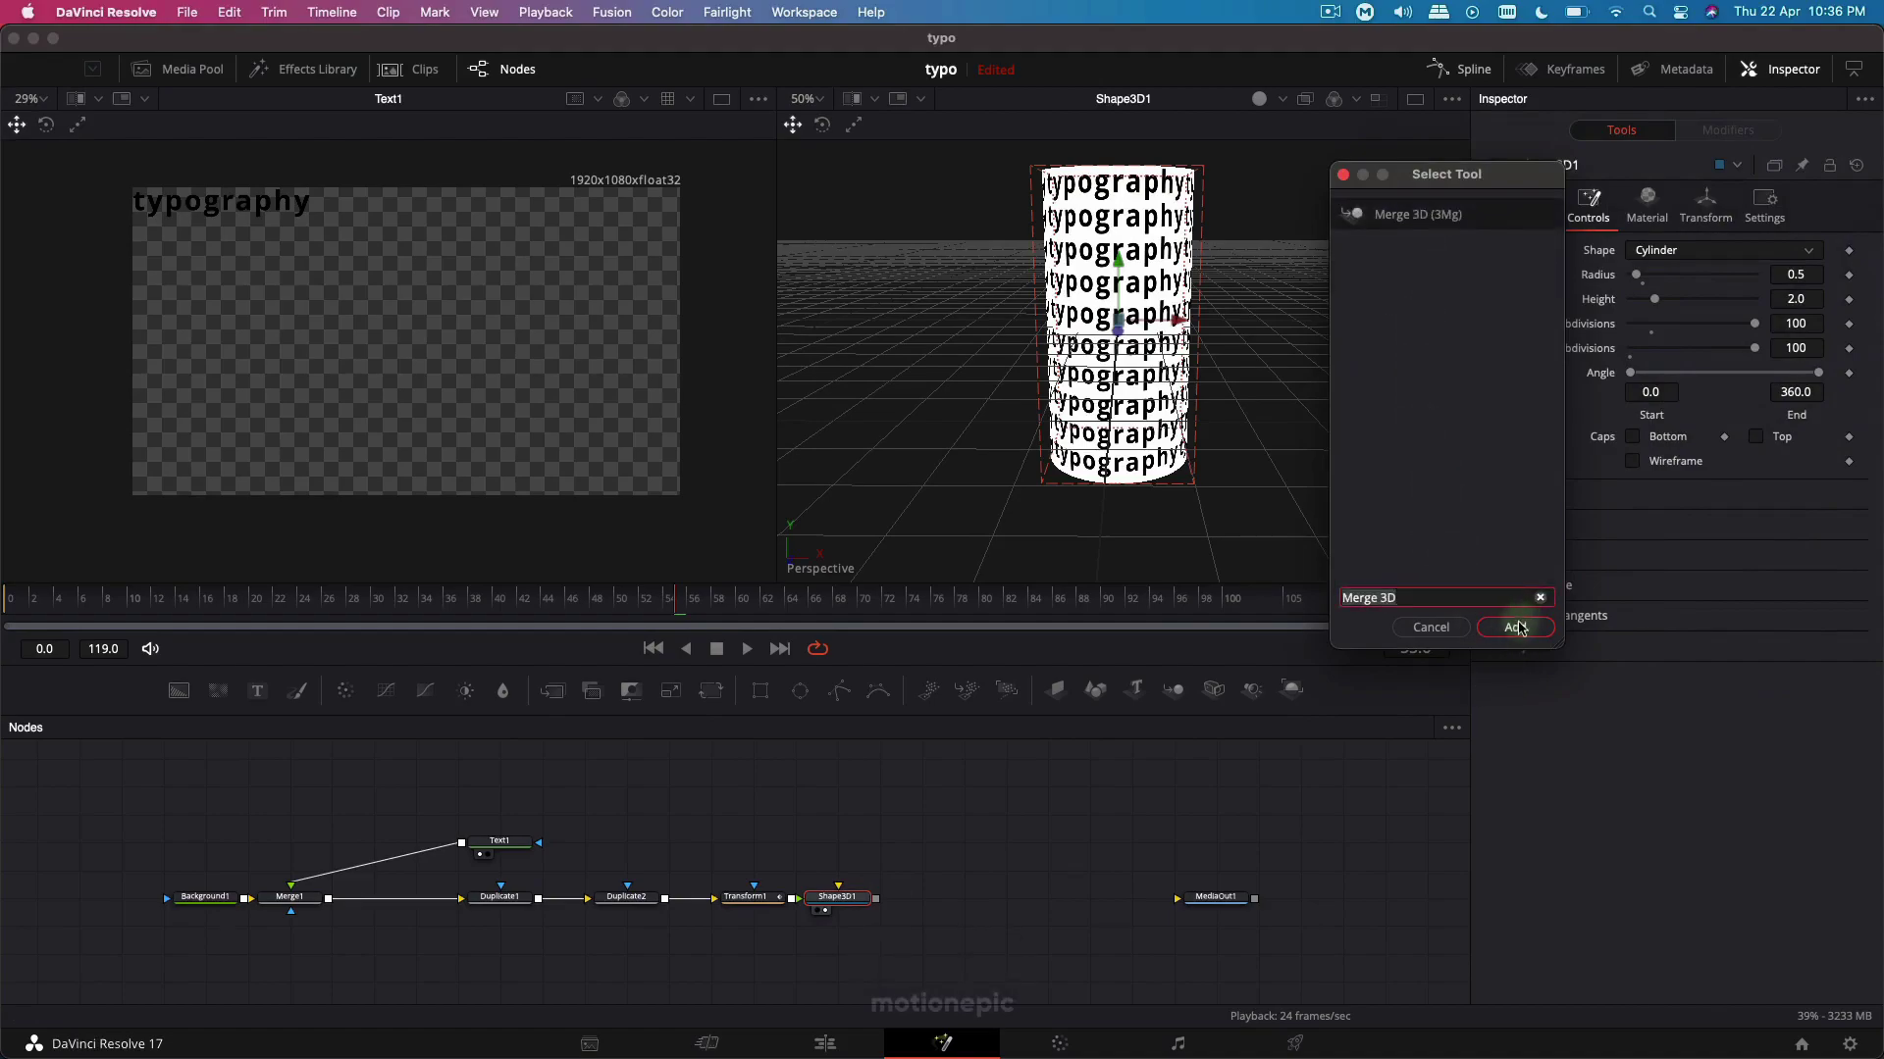
{"action": "left_click", "coordinate": [1517, 628]}
{"action": "left_click_drag", "start_coordinate": [943, 914], "coordinate": [957, 858]}
{"action": "left_click", "coordinate": [849, 902]}
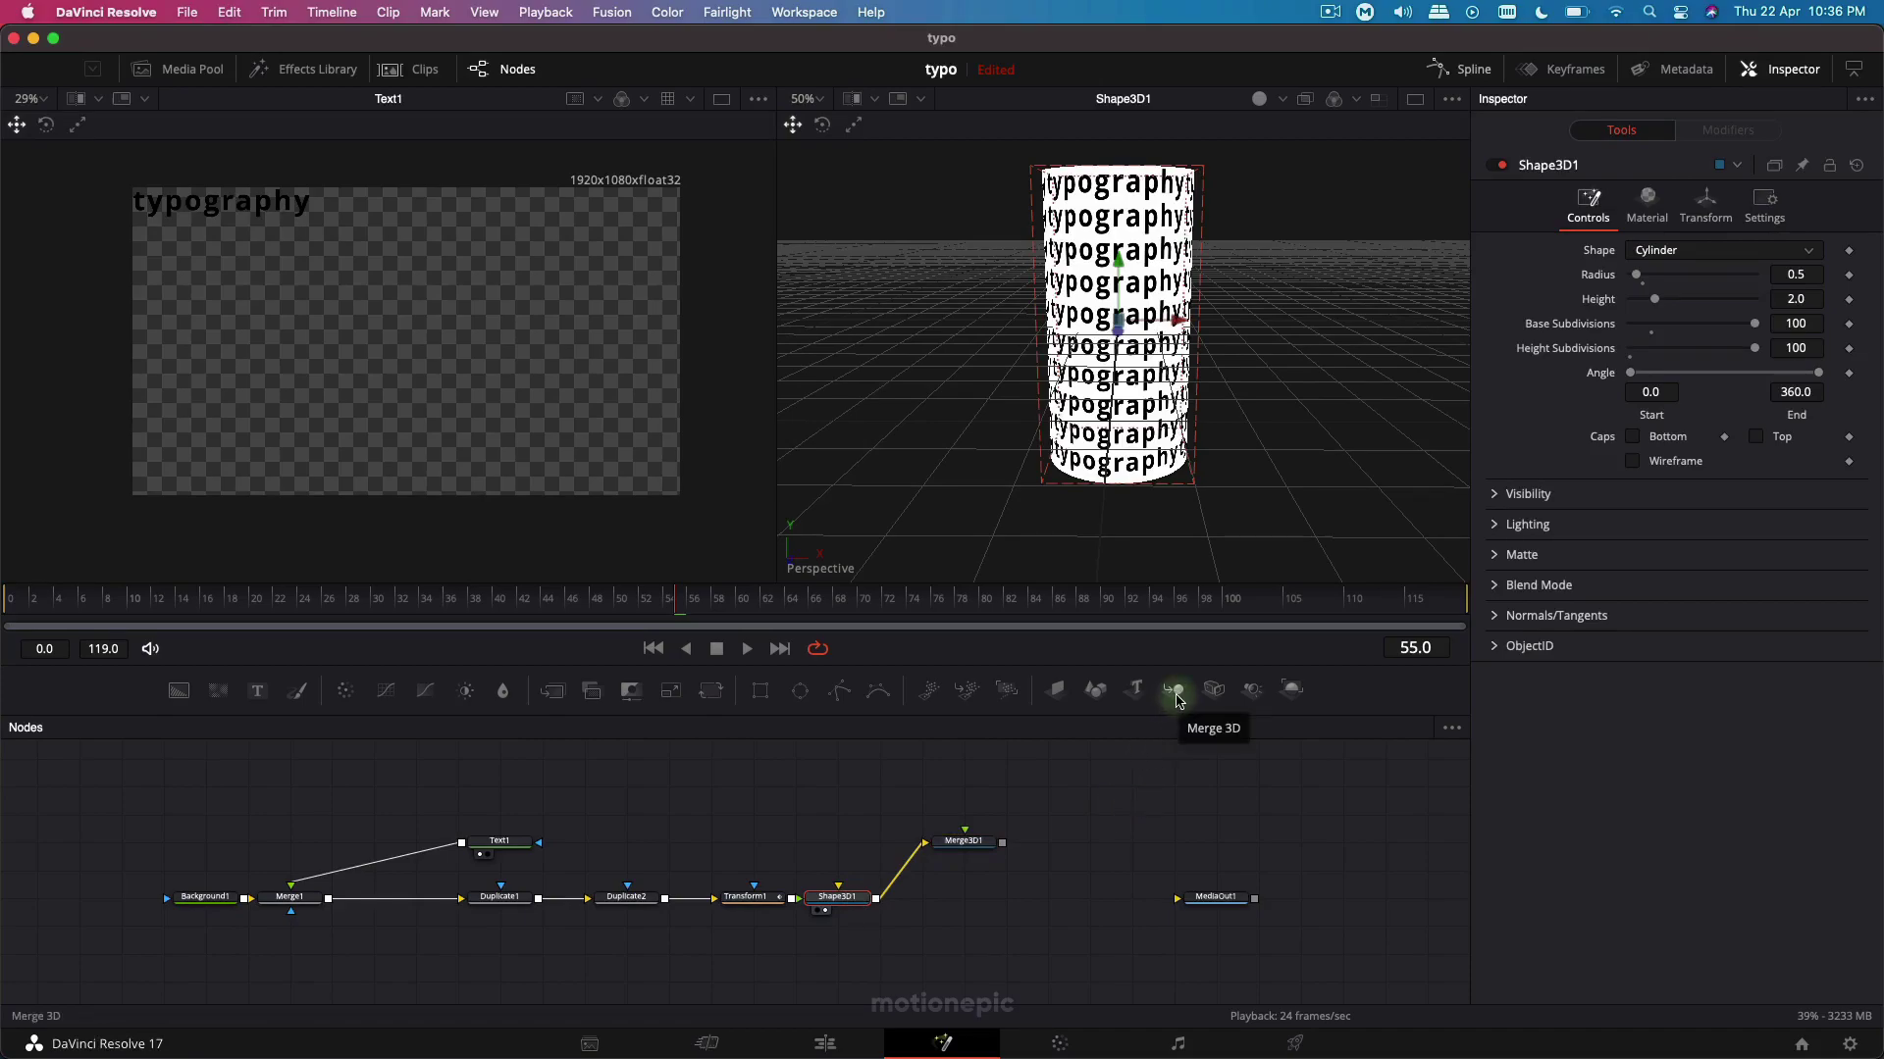
{"action": "left_click", "coordinate": [1176, 690]}
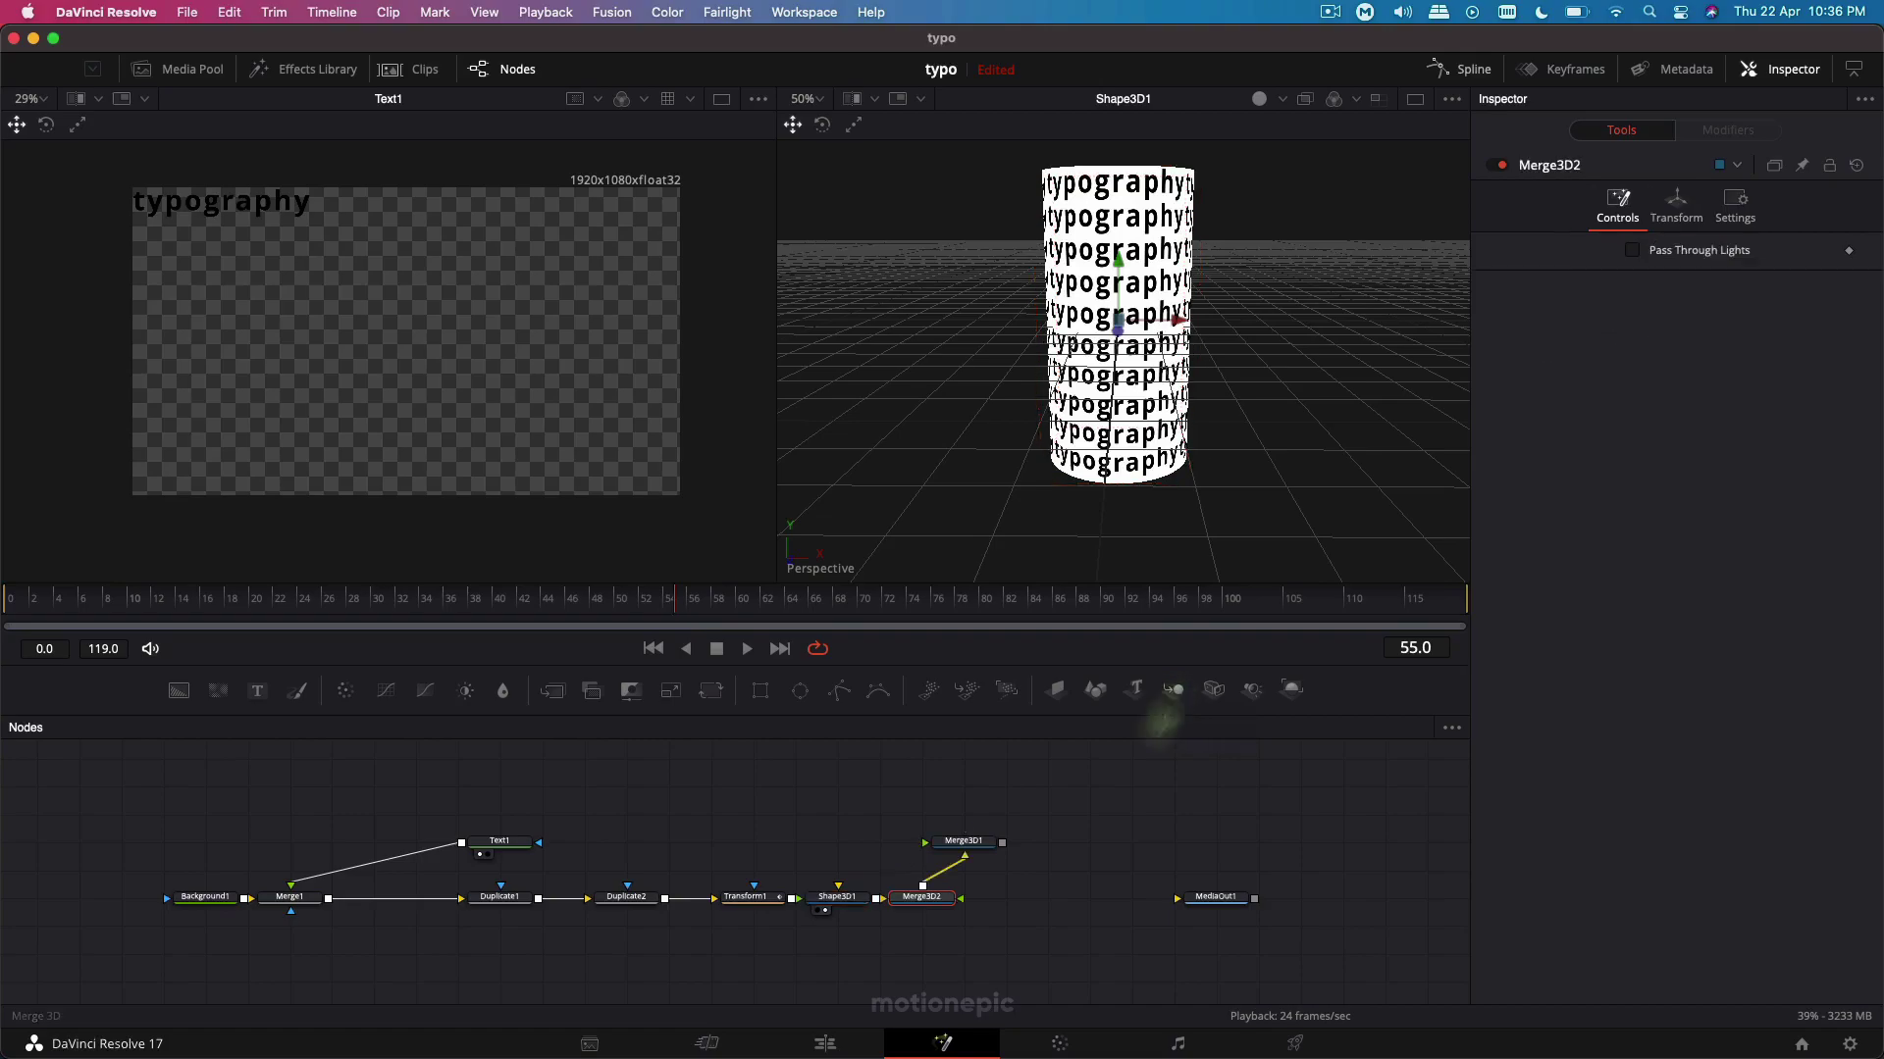
Place Merge3D2 below Merge3D1 and move MediaOut1 further right to make room.
{"action": "left_click_drag", "start_coordinate": [938, 911], "coordinate": [928, 846]}
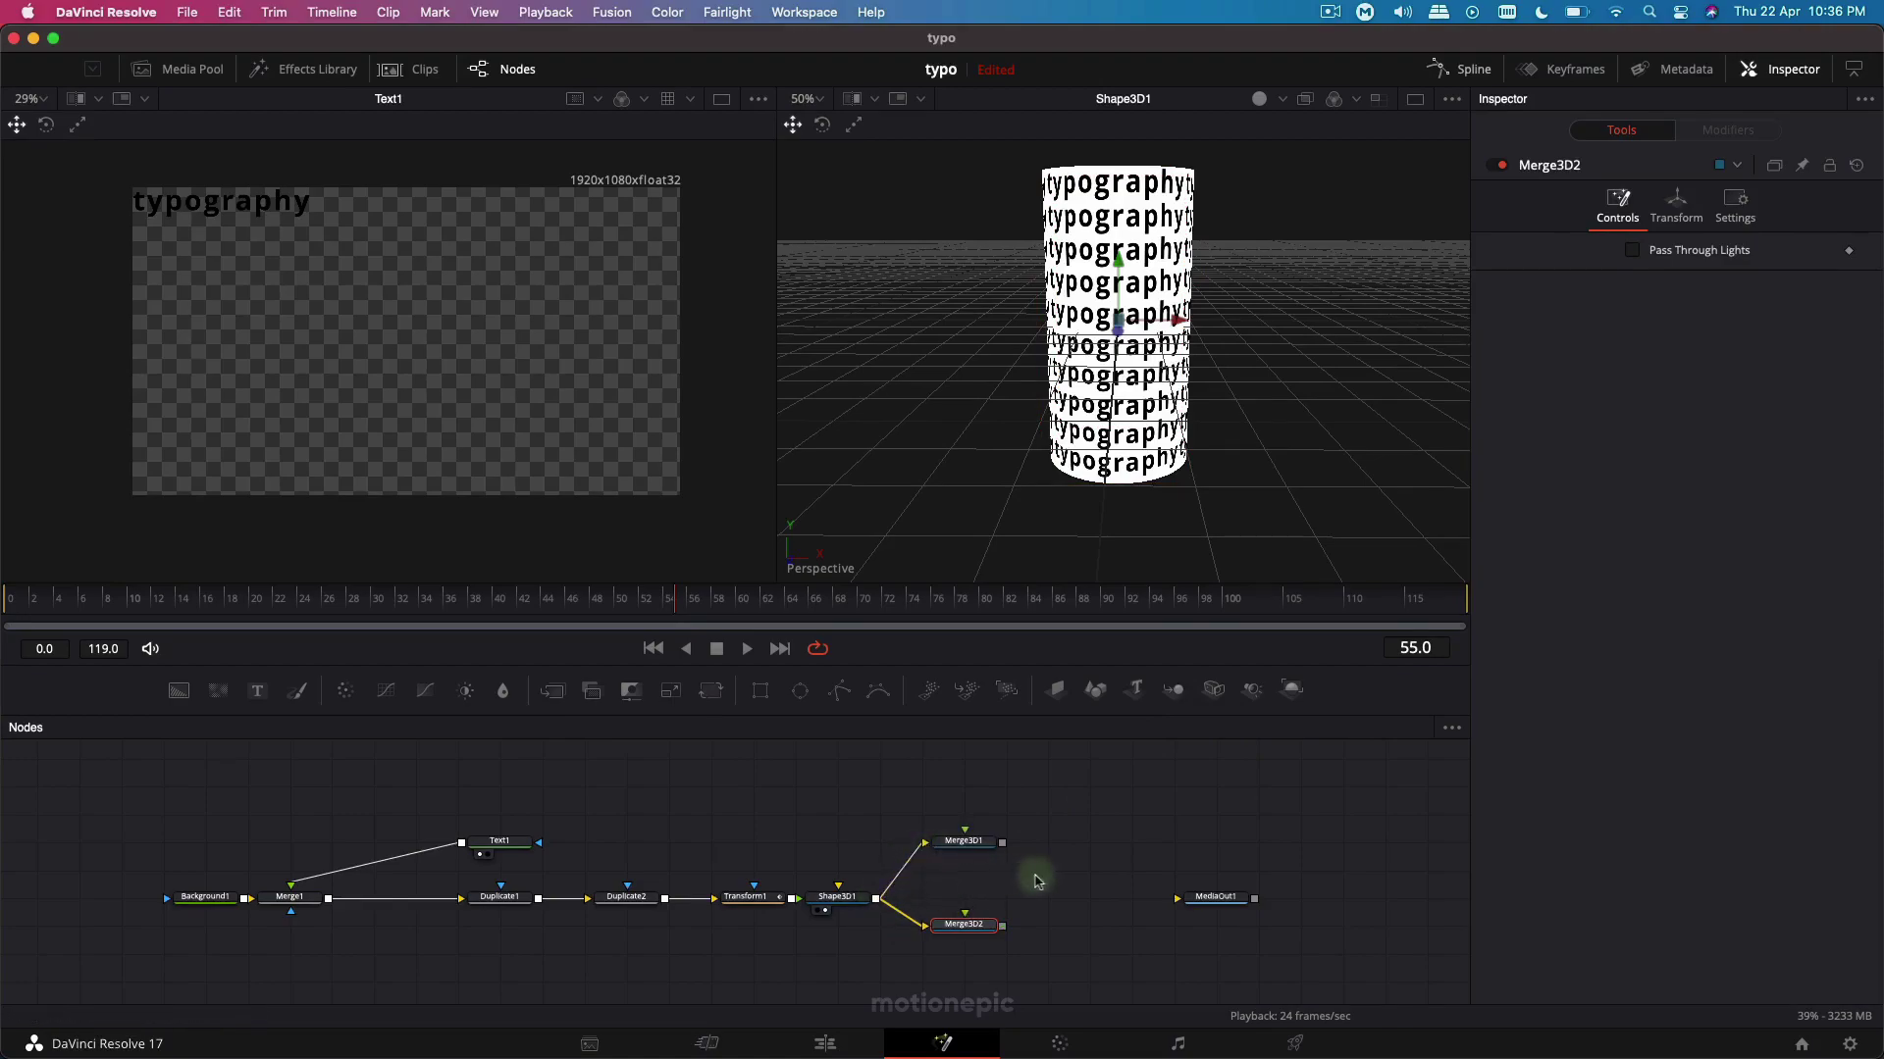
{"action": "left_click", "coordinate": [829, 902]}
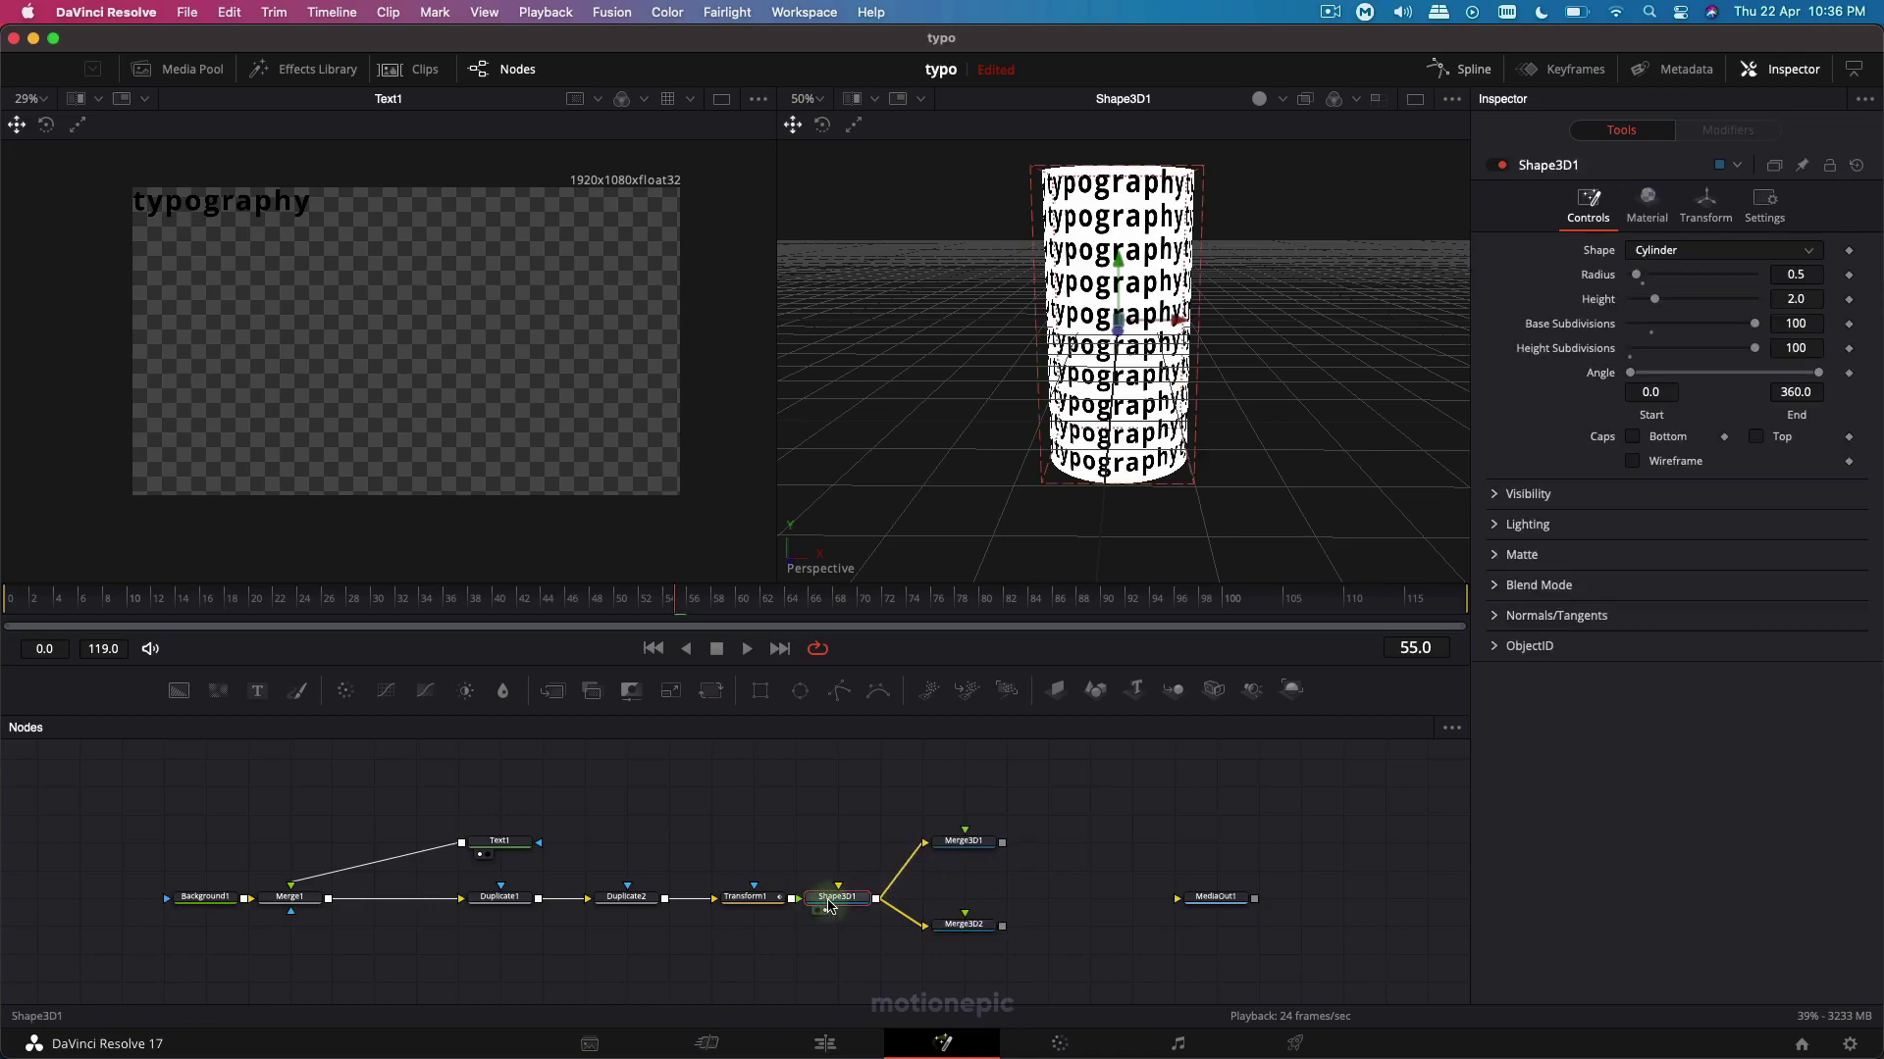
{"action": "left_click", "coordinate": [961, 841]}
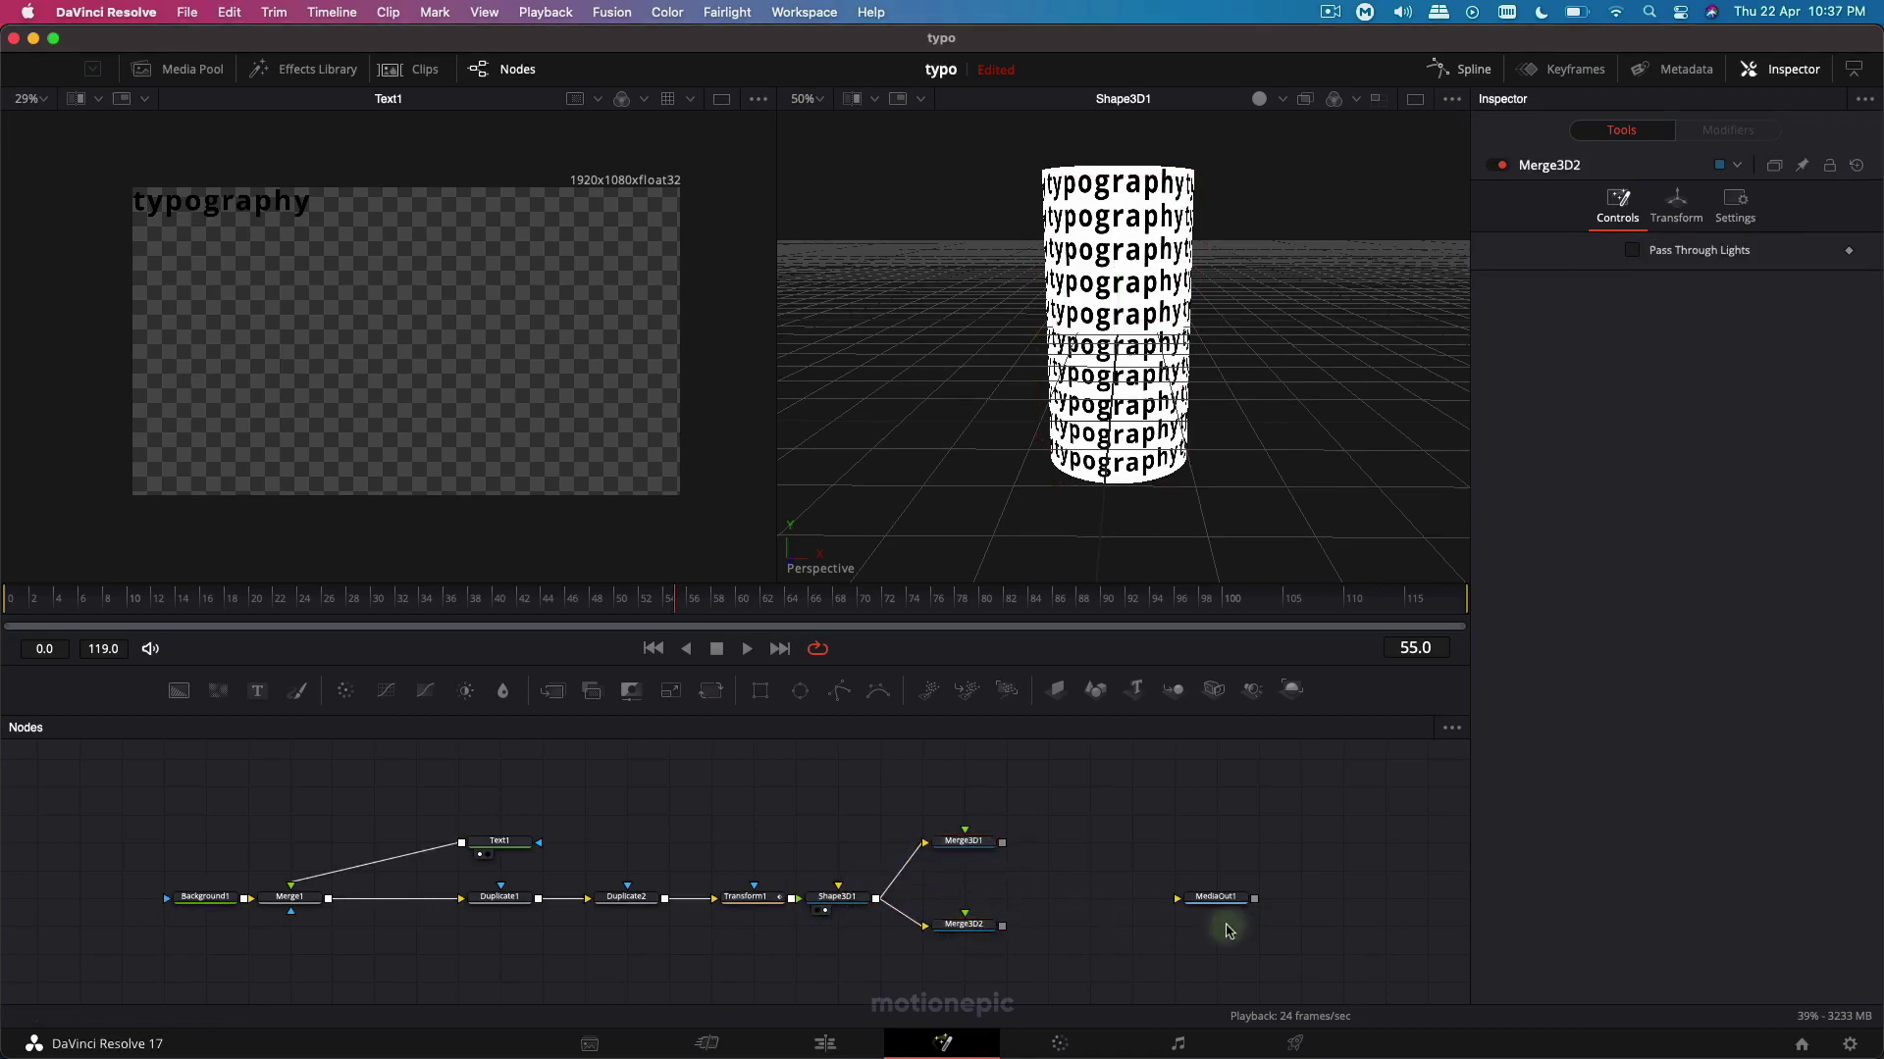
{"action": "left_click_drag", "start_coordinate": [1238, 898], "coordinate": [1334, 900]}
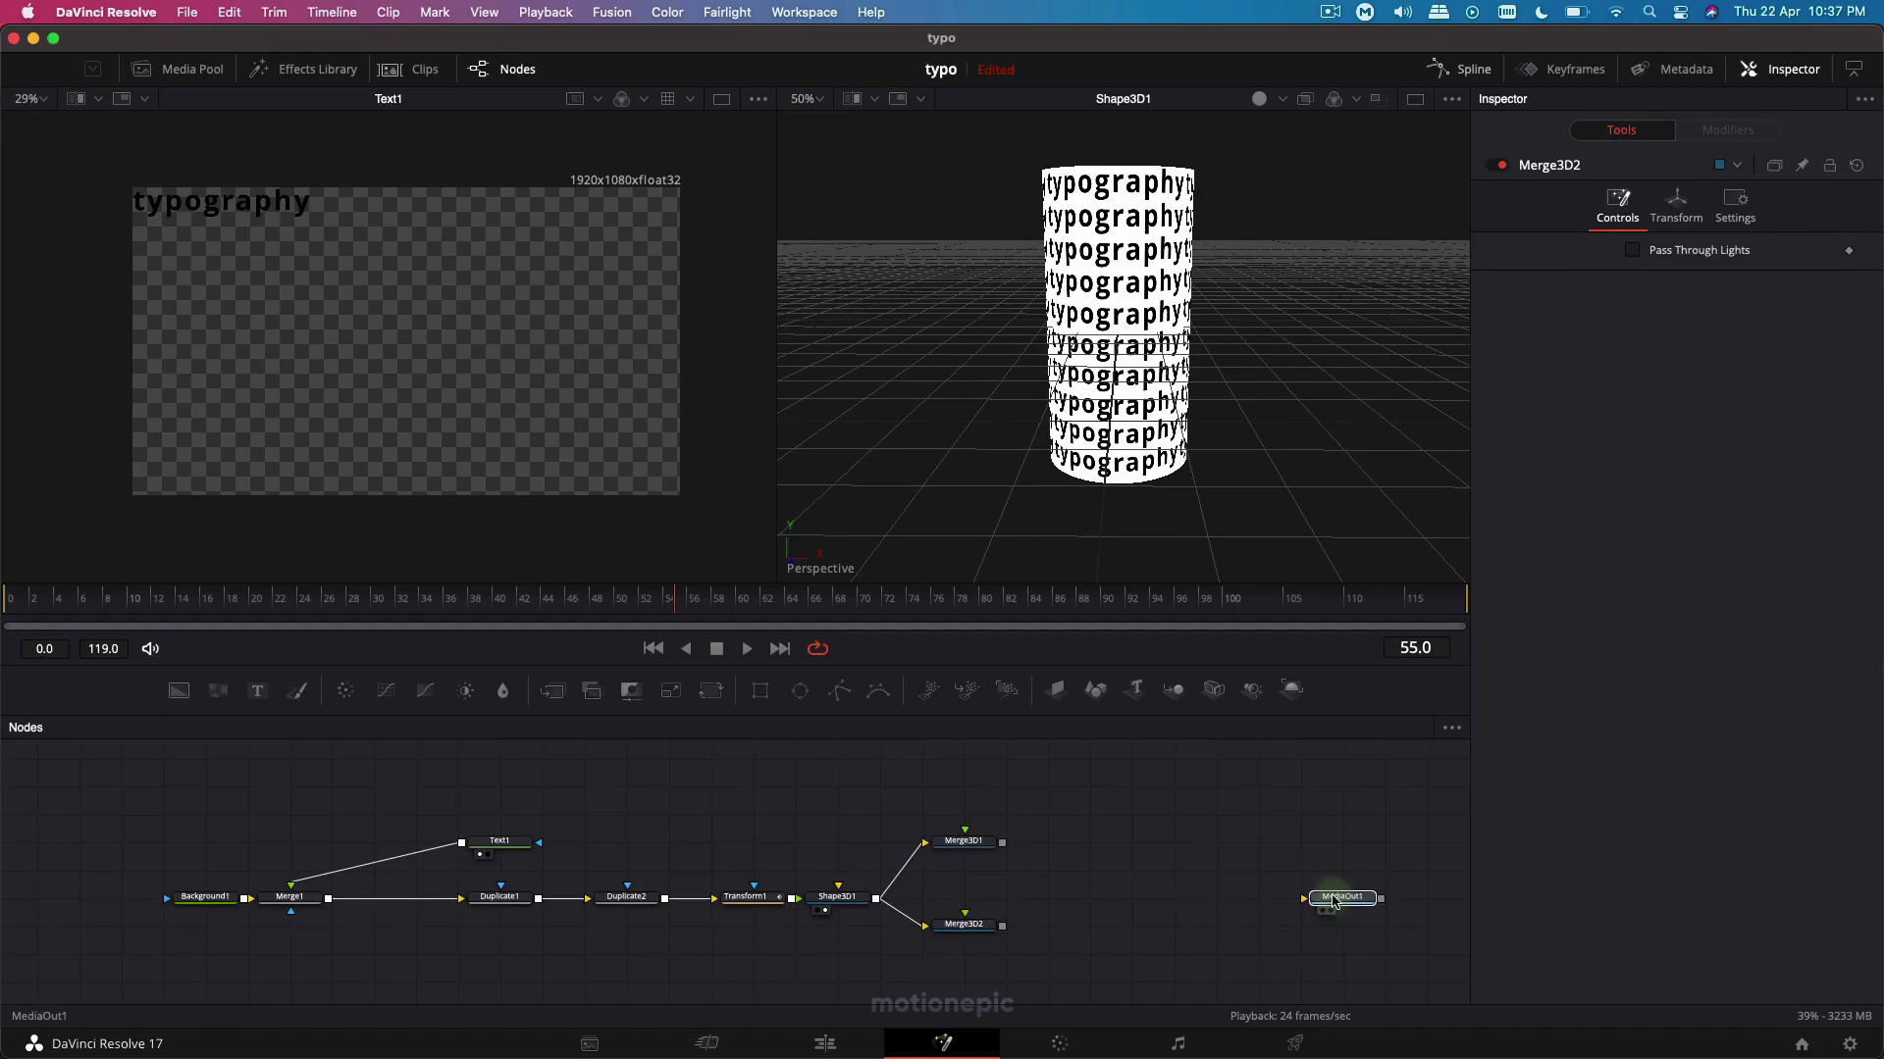
{"action": "scroll", "coordinate": [1106, 903], "scroll_direction": "right", "scroll_amount": 3}
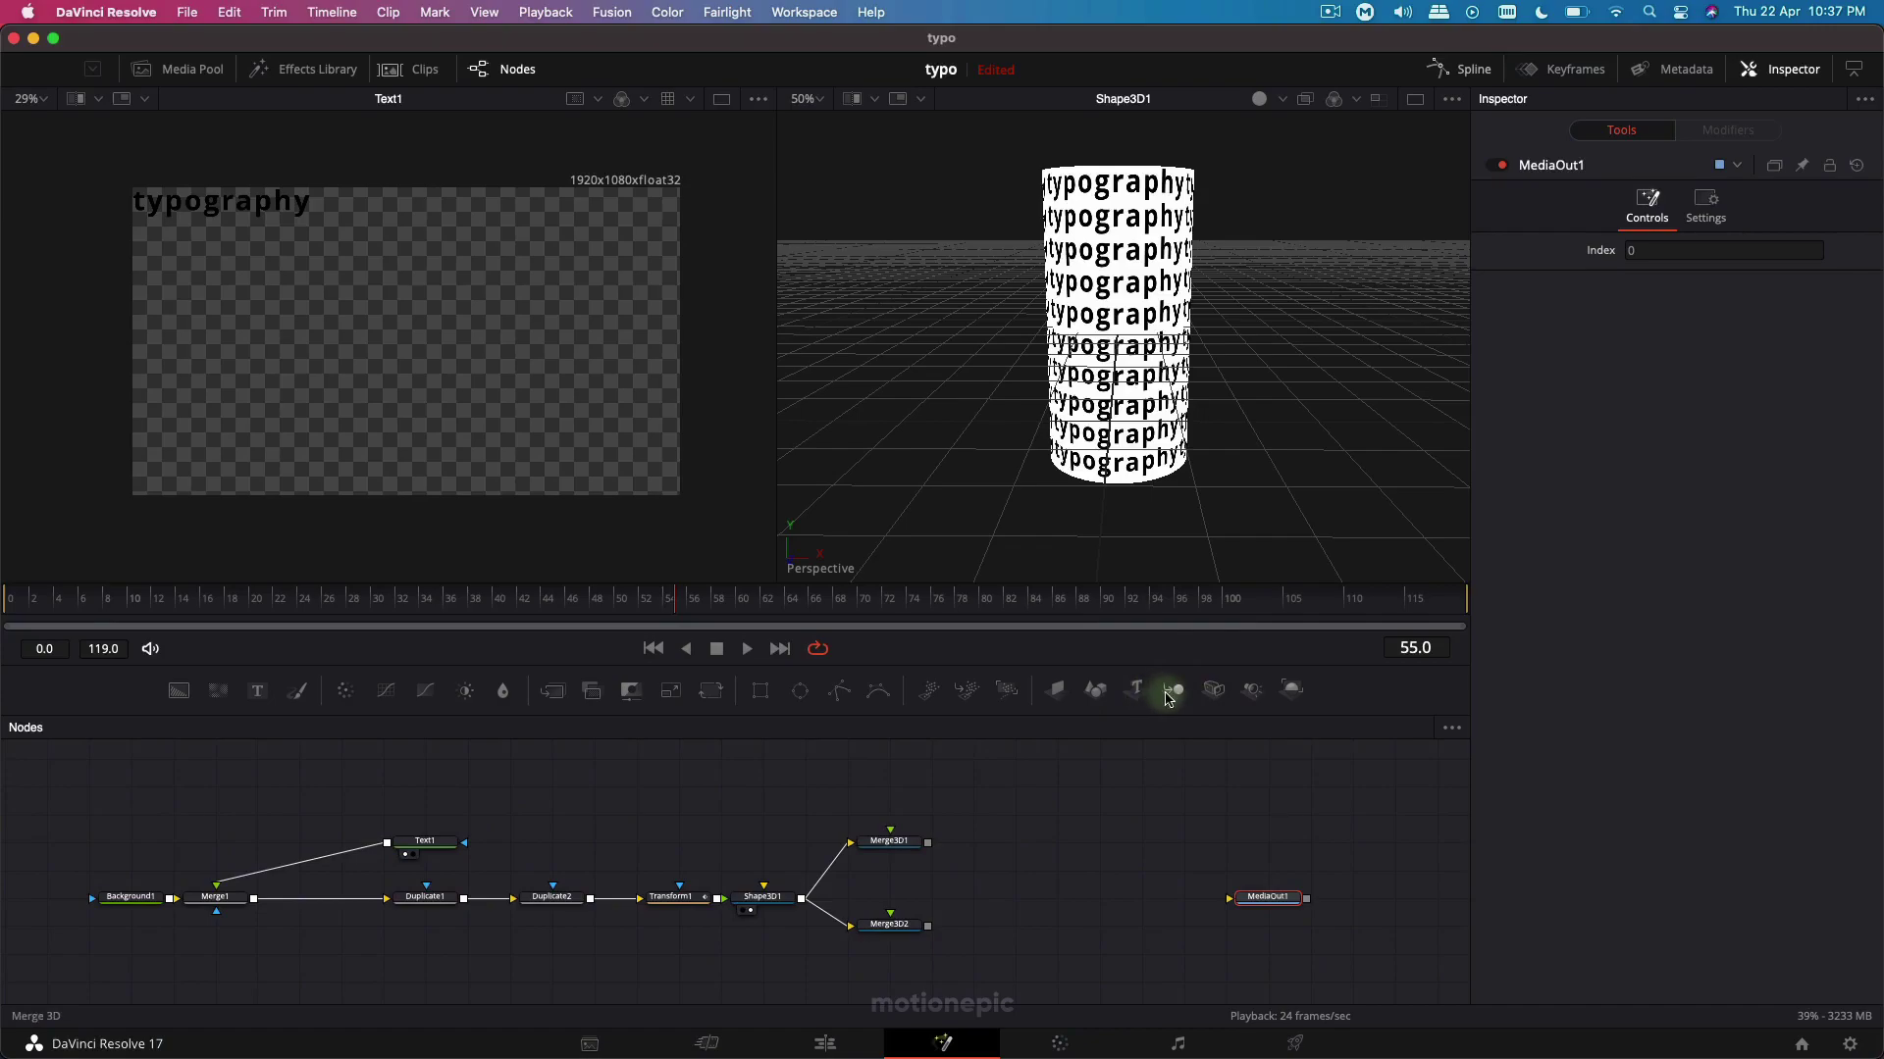
Add a Merge3D3 node and wire Shape3D1 and Merge3D1 into it.
{"action": "left_click_drag", "start_coordinate": [1168, 697], "coordinate": [971, 894]}
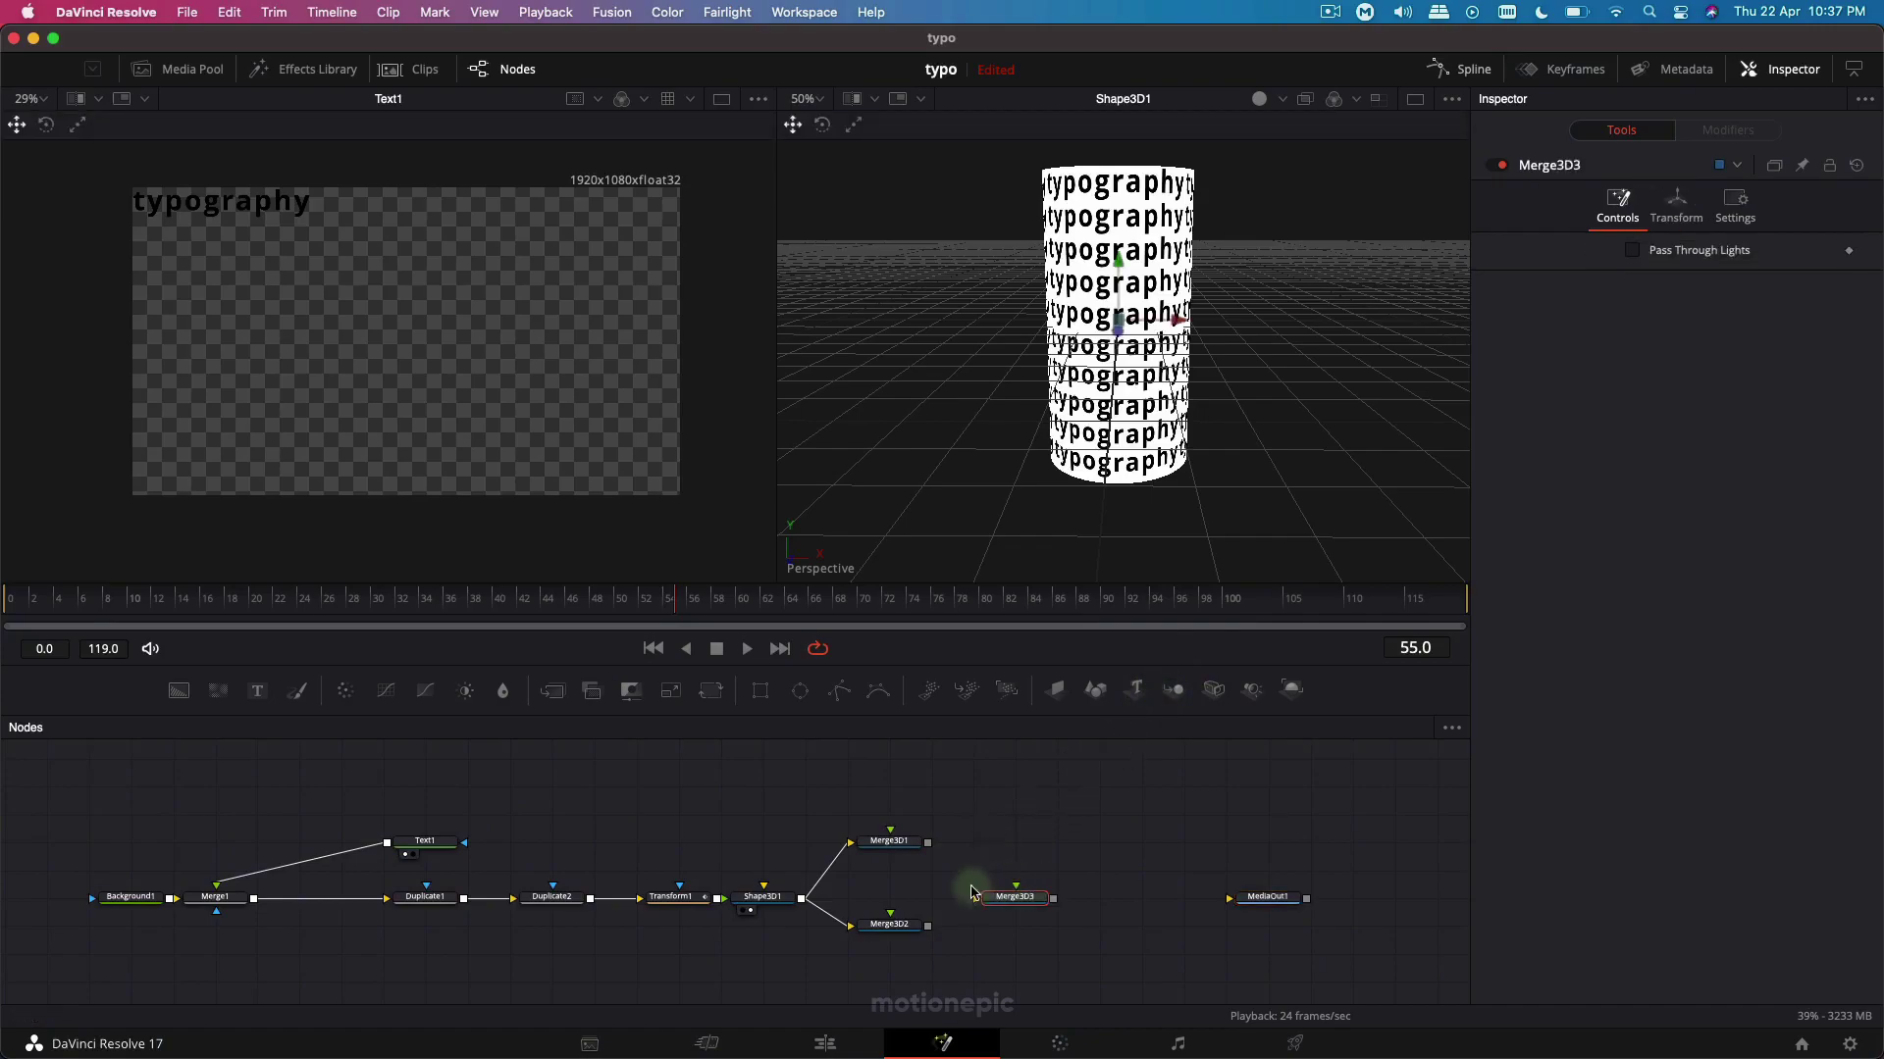
{"action": "left_click_drag", "start_coordinate": [804, 899], "coordinate": [978, 901]}
{"action": "left_click_drag", "start_coordinate": [928, 843], "coordinate": [1156, 452]}
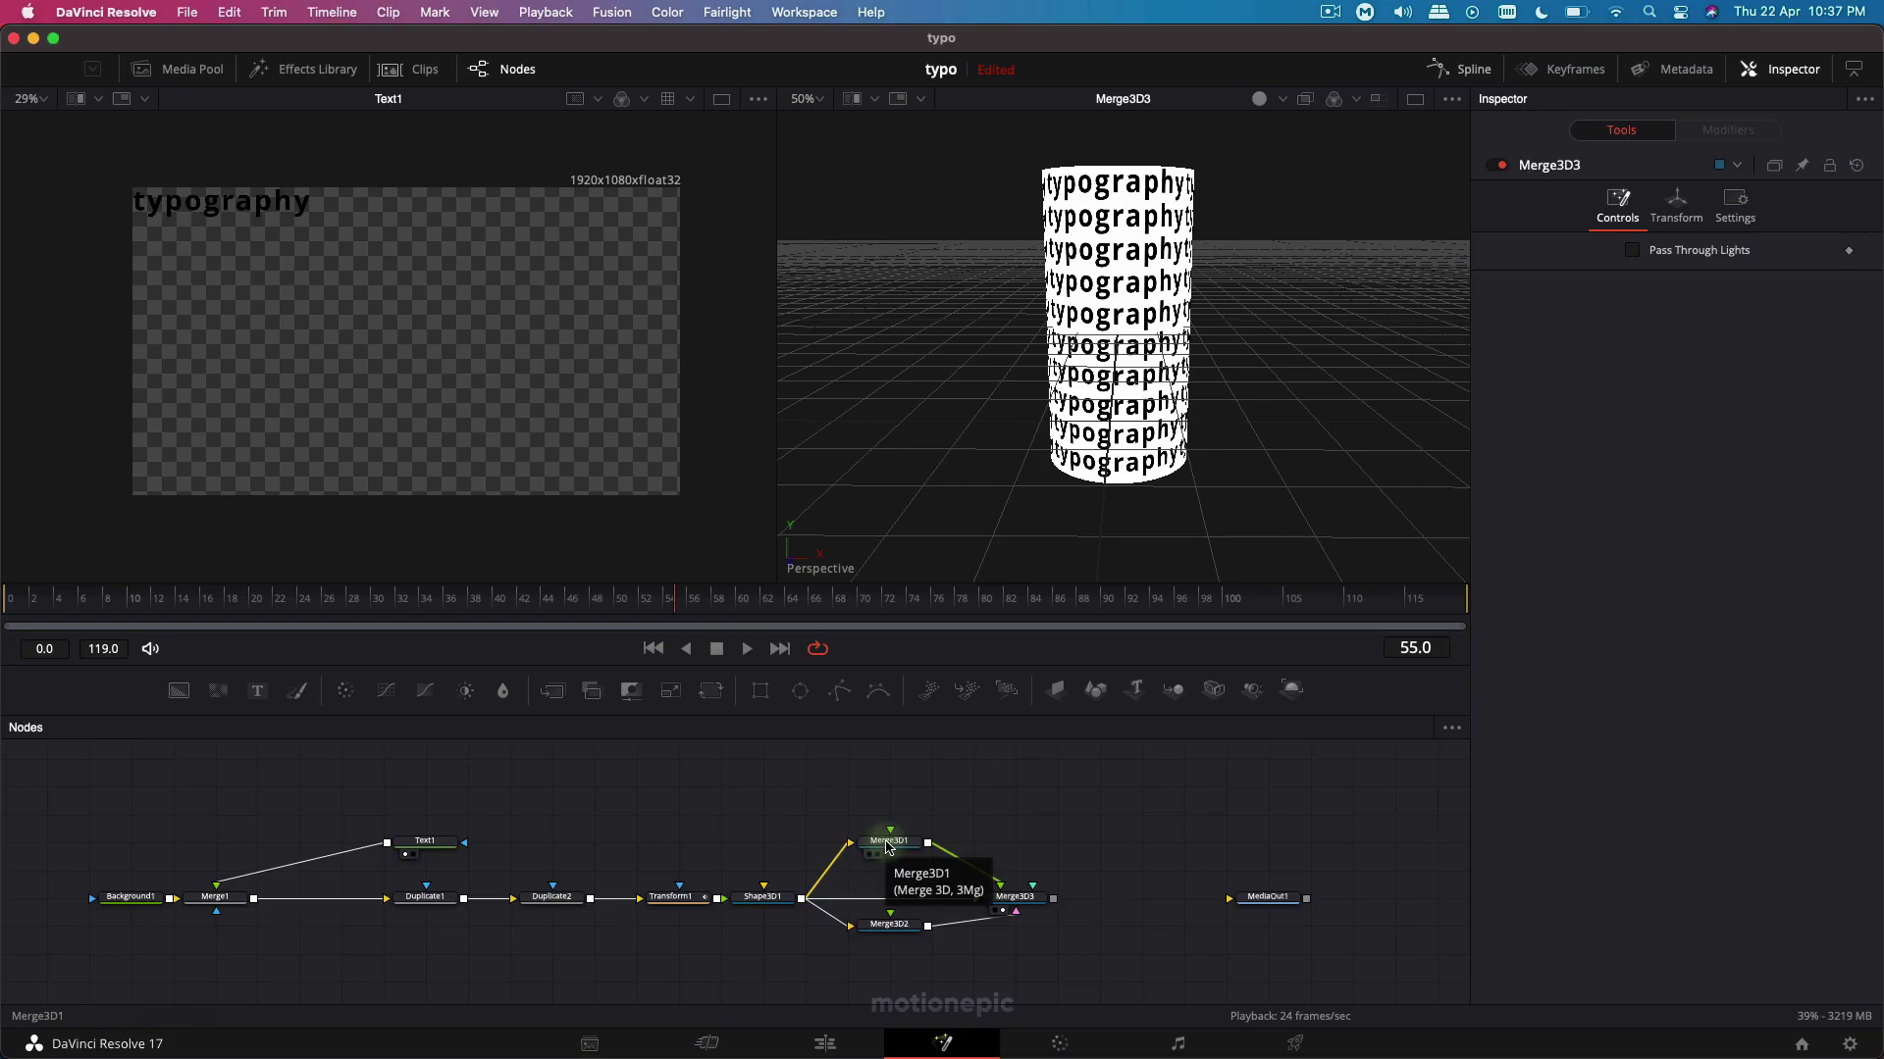
Offset Merge3D1's Translation X to 0.986 and reframe the 3D view around both cylinders.
{"action": "left_click", "coordinate": [889, 845]}
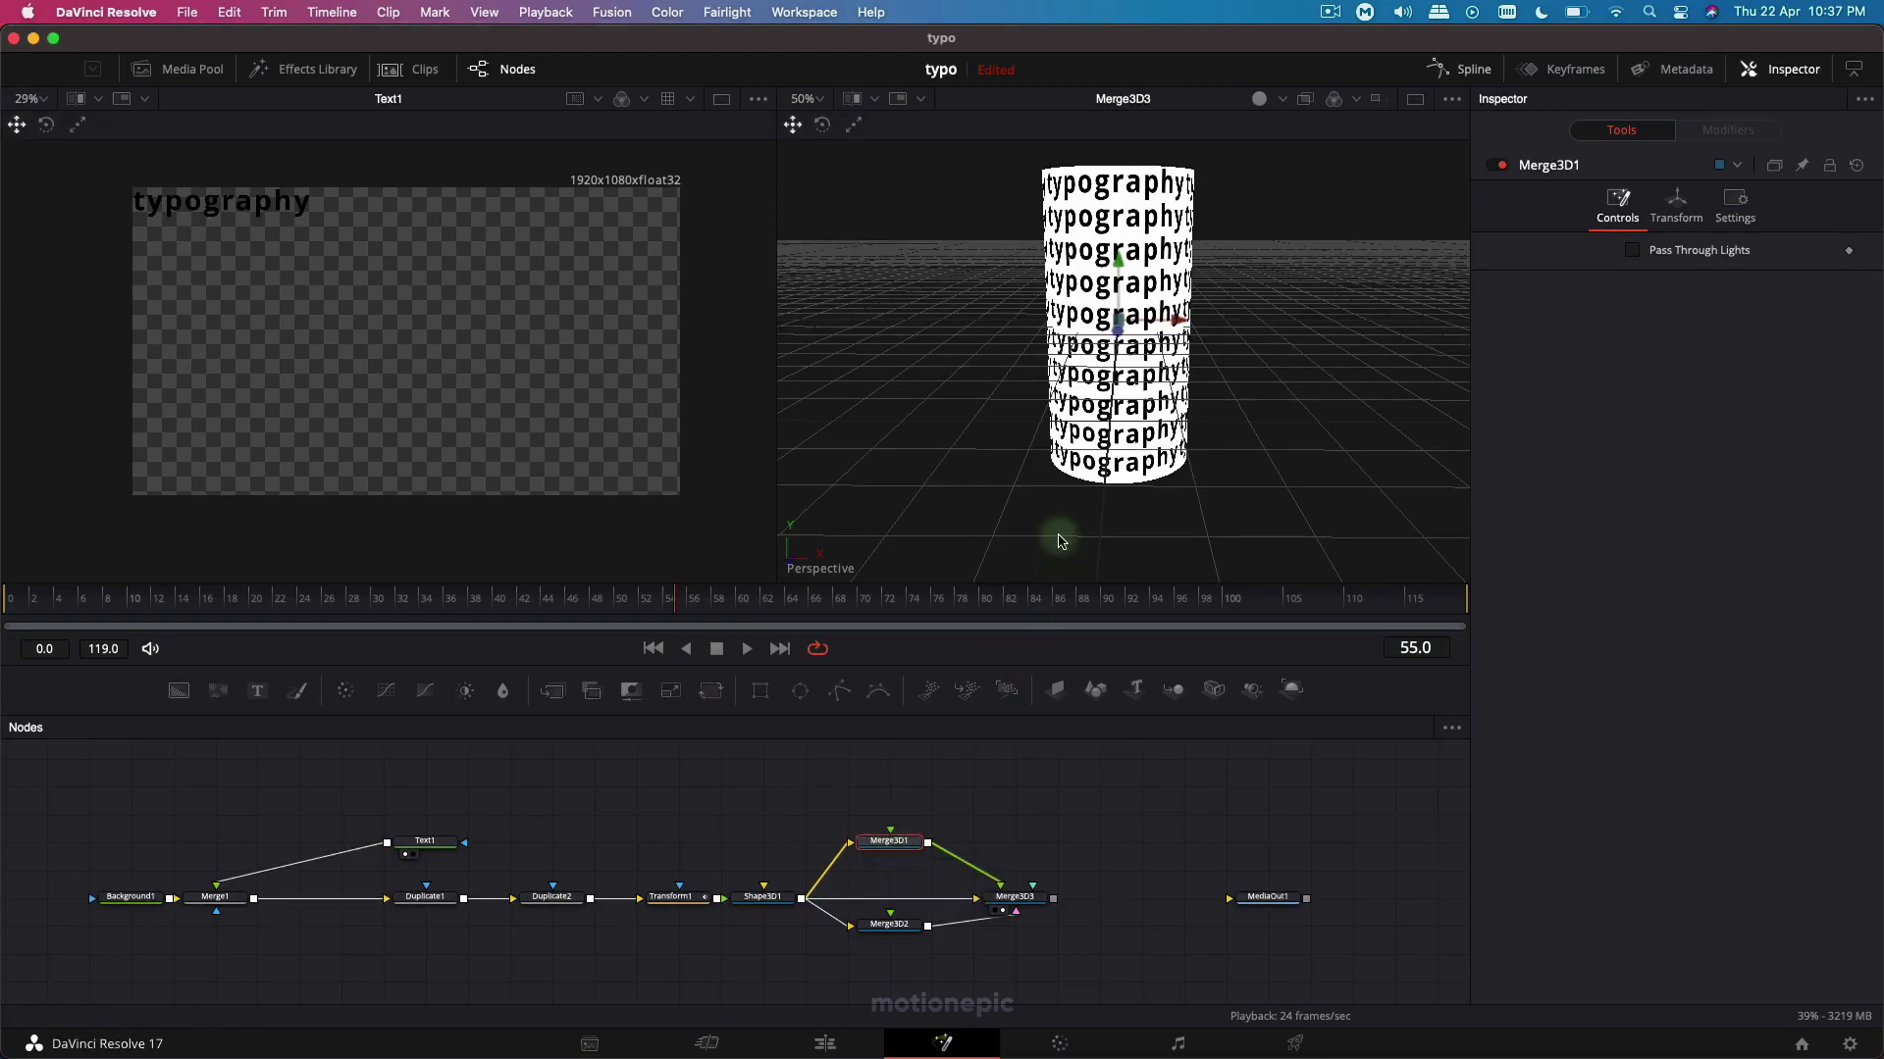
{"action": "left_click", "coordinate": [1677, 203]}
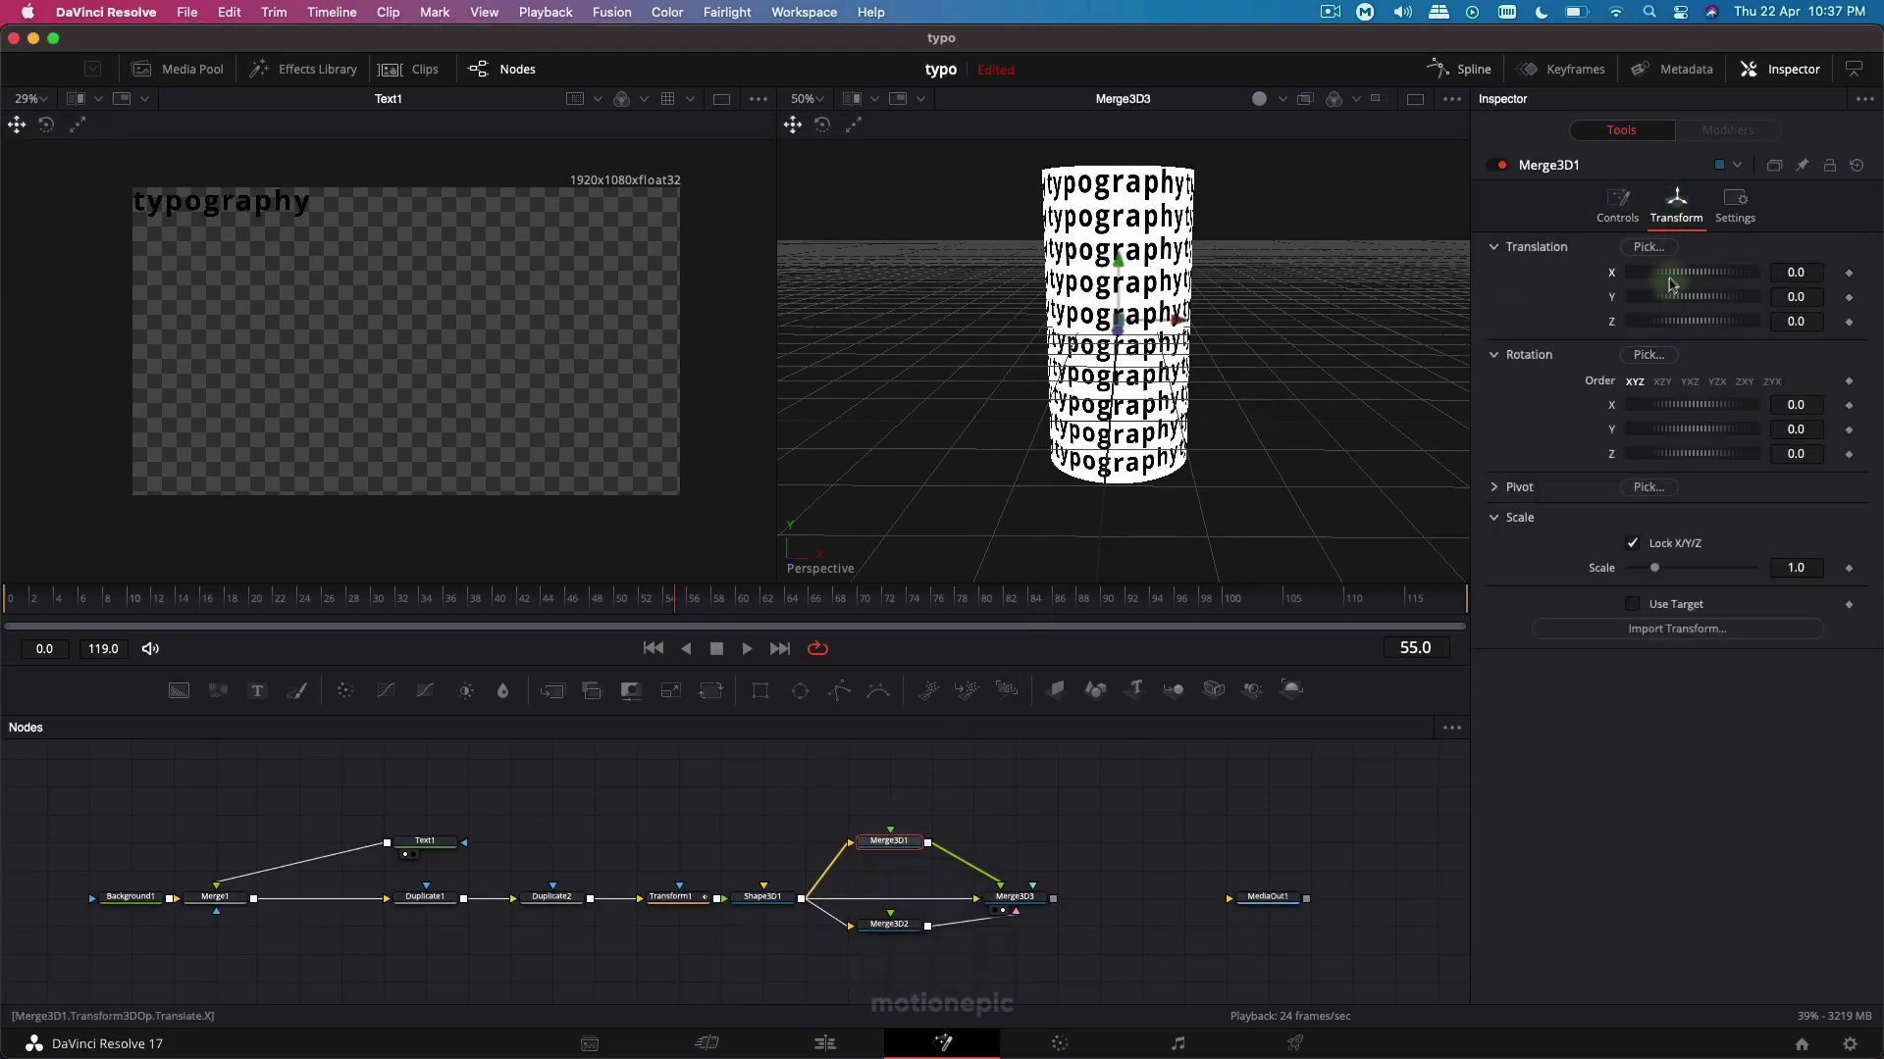
{"action": "left_click_drag", "start_coordinate": [1671, 283], "coordinate": [1708, 291]}
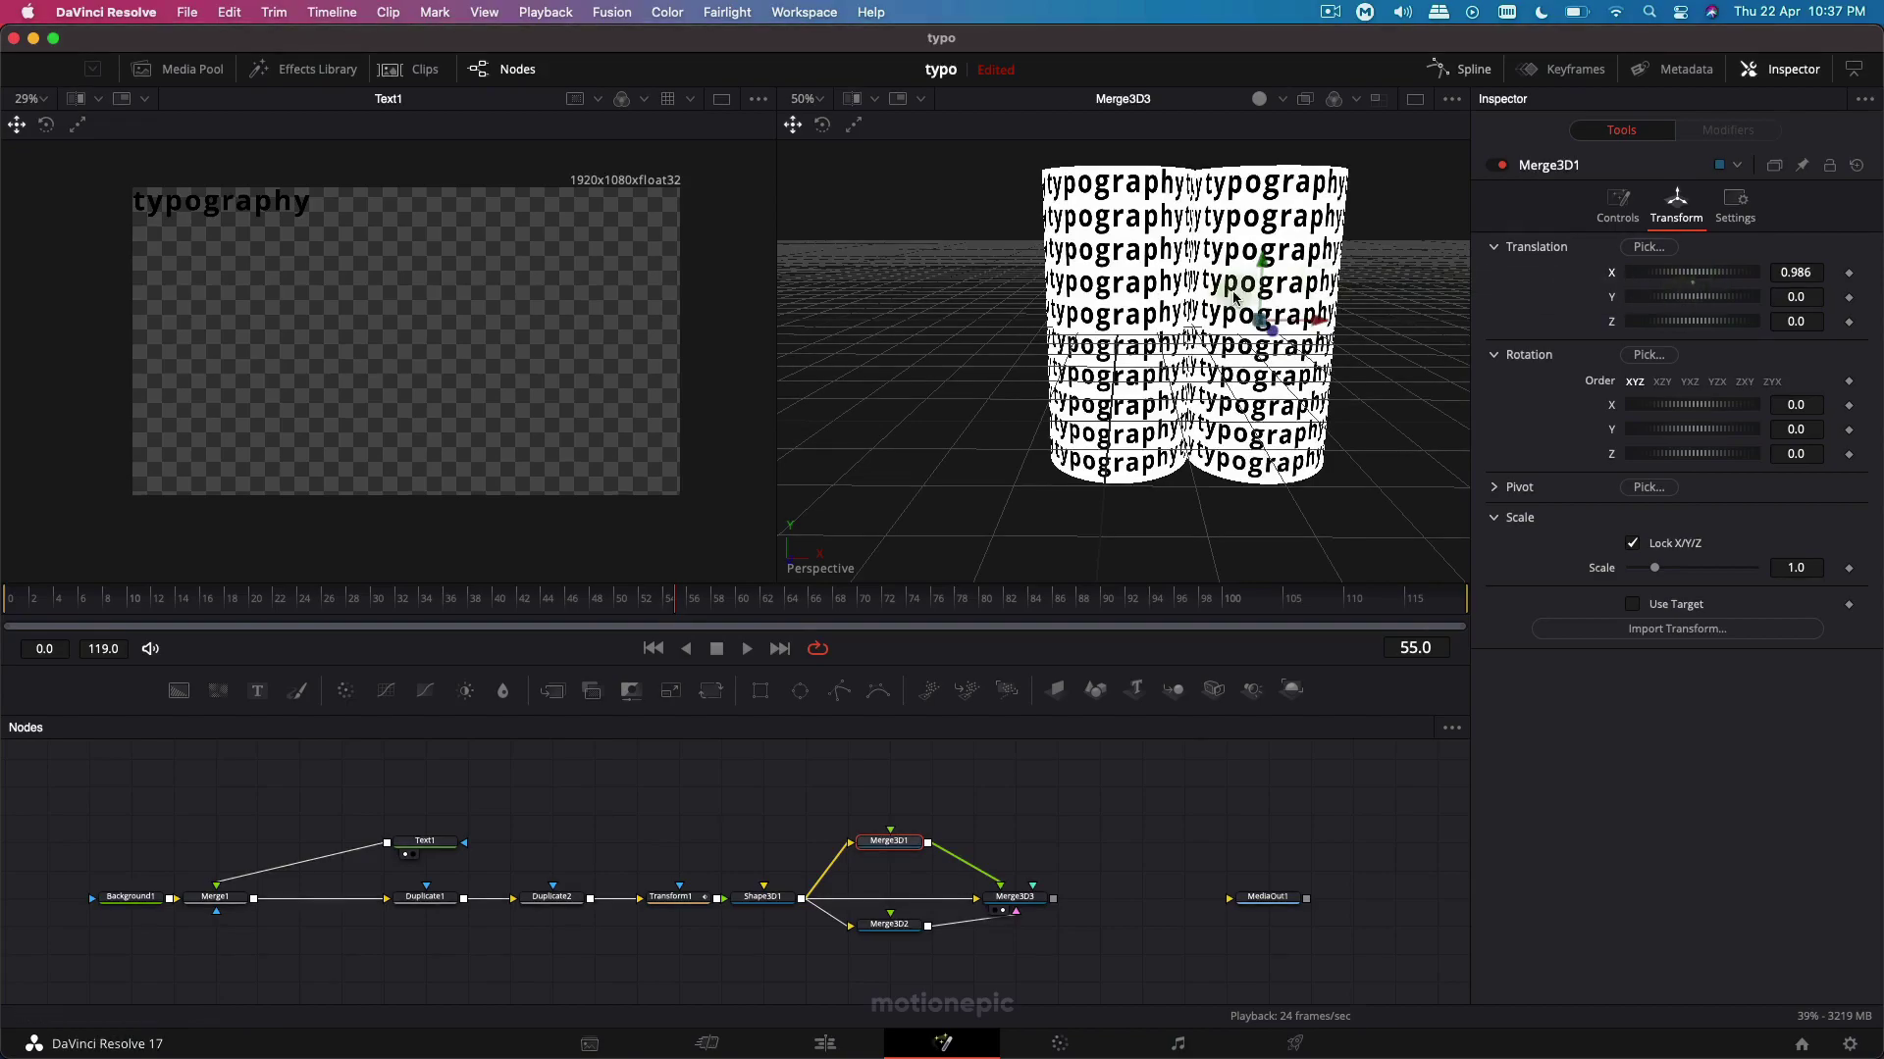
{"action": "right_click", "coordinate": [1184, 282]}
{"action": "left_click", "coordinate": [1226, 324]}
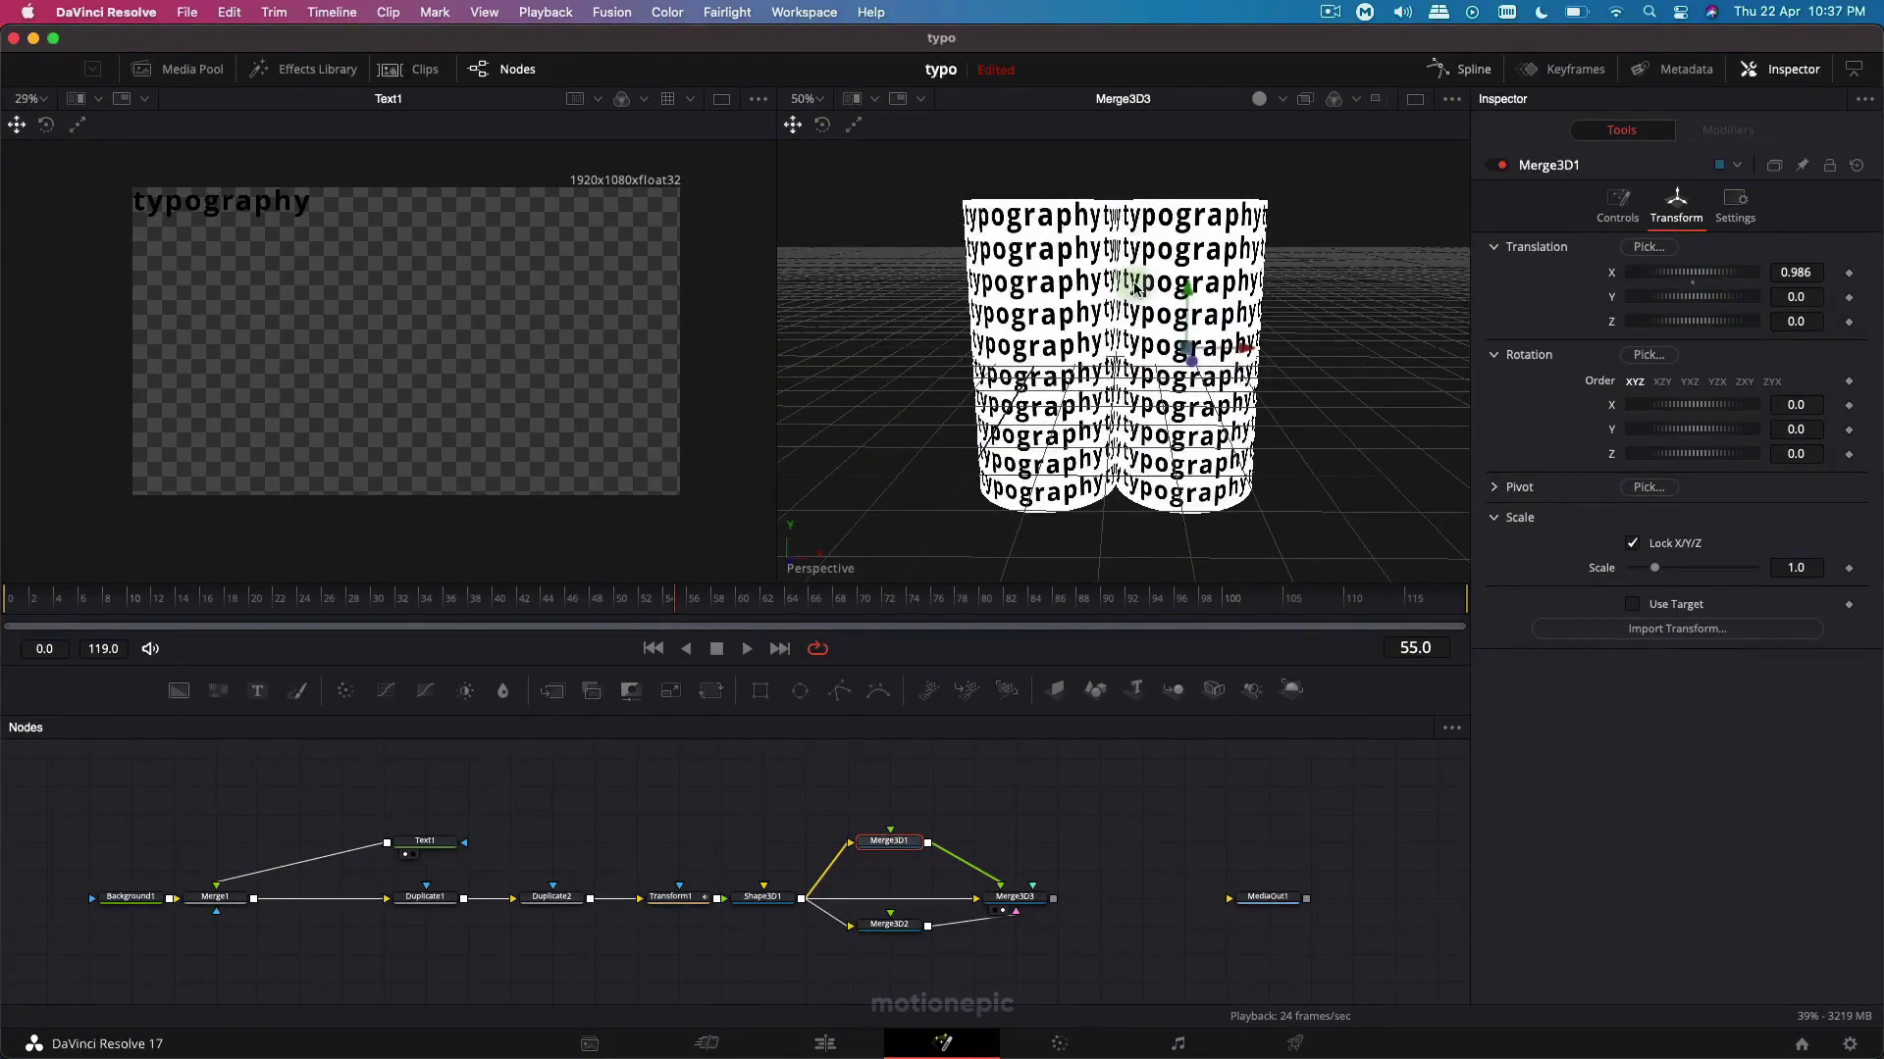
{"action": "scroll", "coordinate": [1136, 284], "scroll_direction": "up", "scroll_amount": 5}
{"action": "scroll", "coordinate": [1136, 285], "scroll_direction": "down", "scroll_amount": 5}
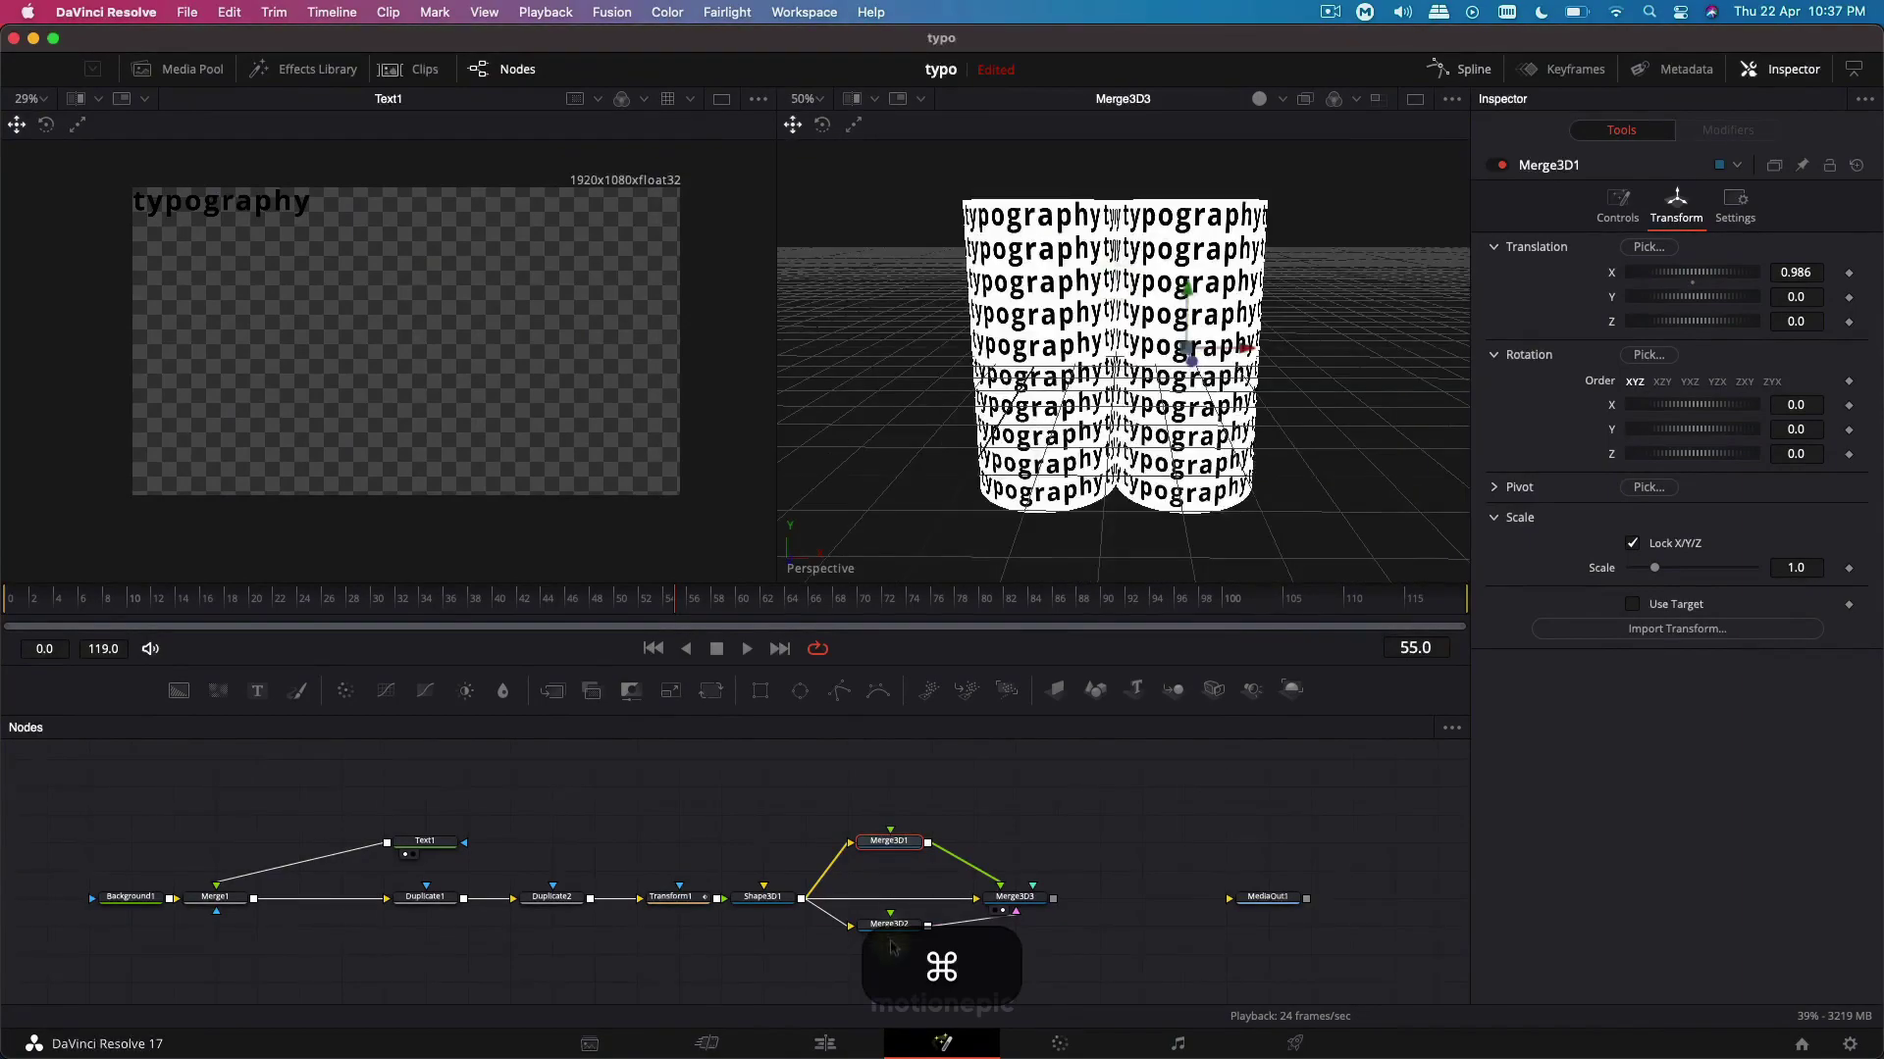
Set Merge3D2's Translation X to 1.992 so the third cylinder sits alongside.
{"action": "left_click", "coordinate": [889, 926]}
{"action": "scroll", "coordinate": [1046, 812], "scroll_direction": "right", "scroll_amount": 1}
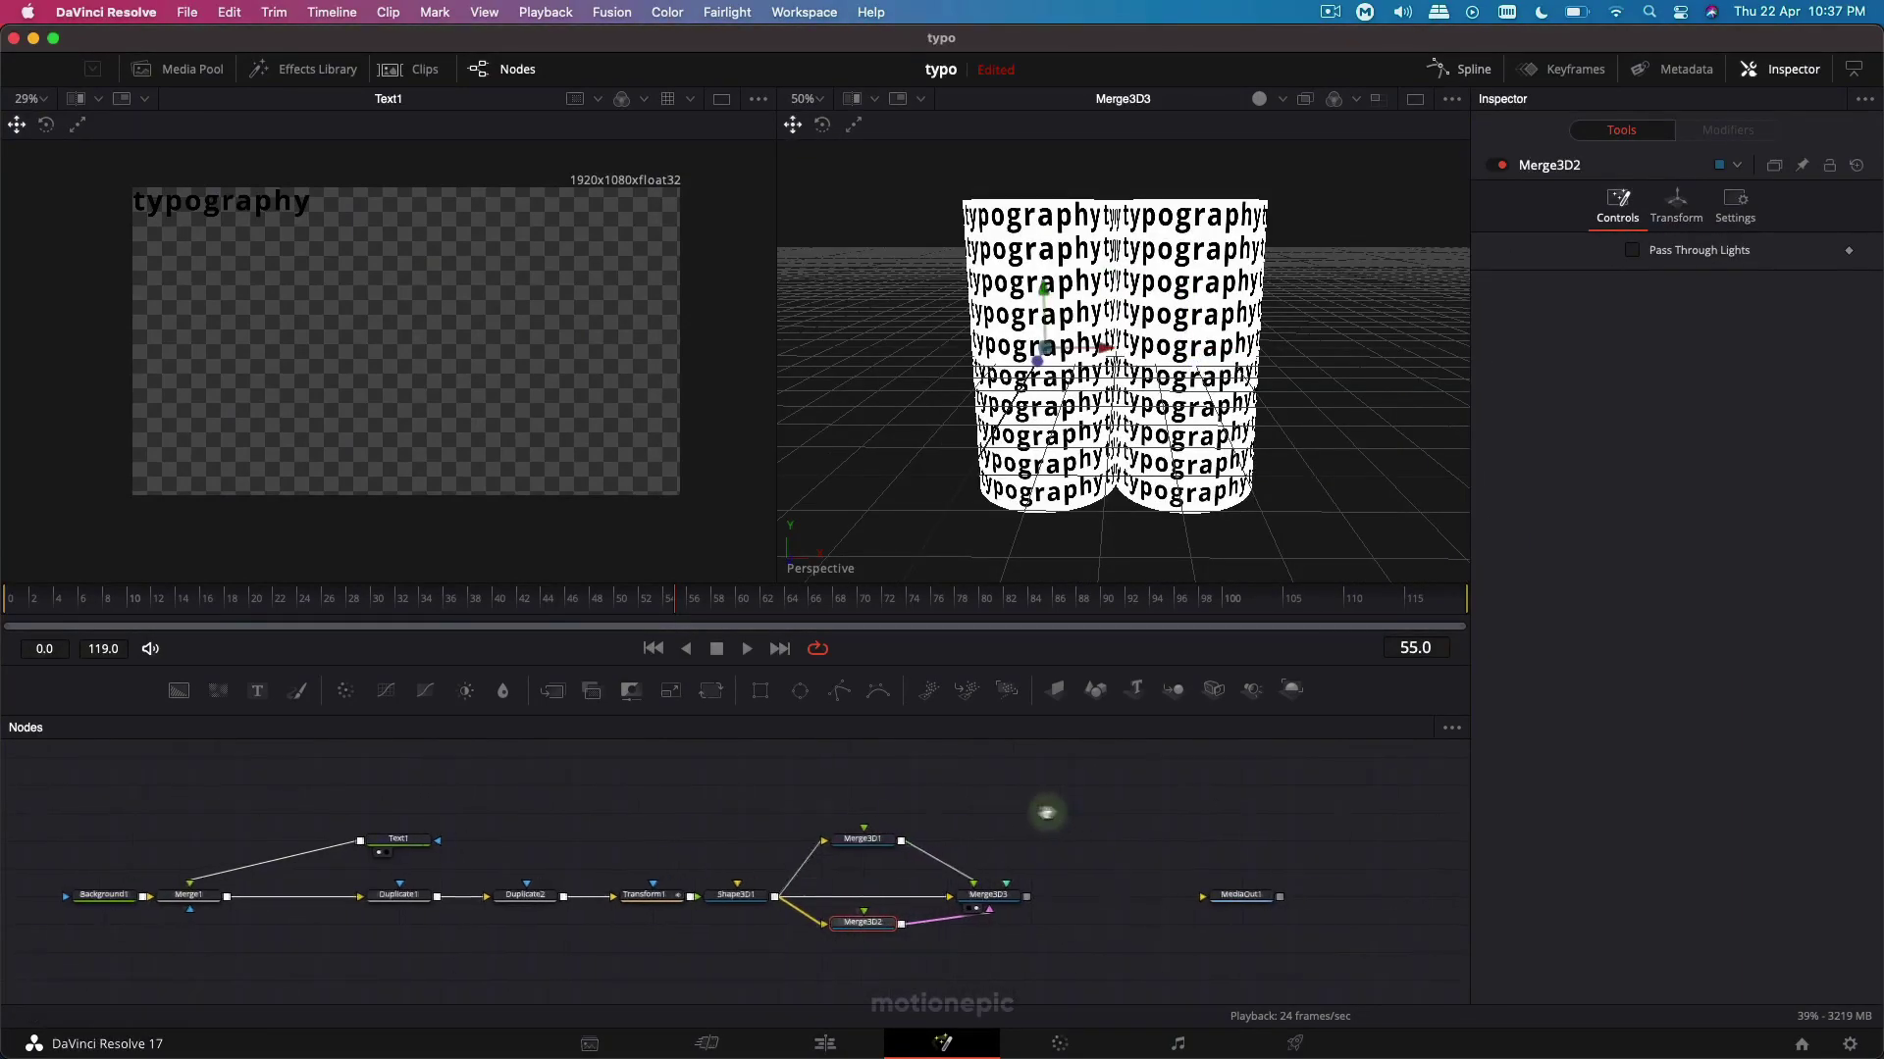
{"action": "scroll", "coordinate": [1046, 812], "scroll_direction": "right", "scroll_amount": 1}
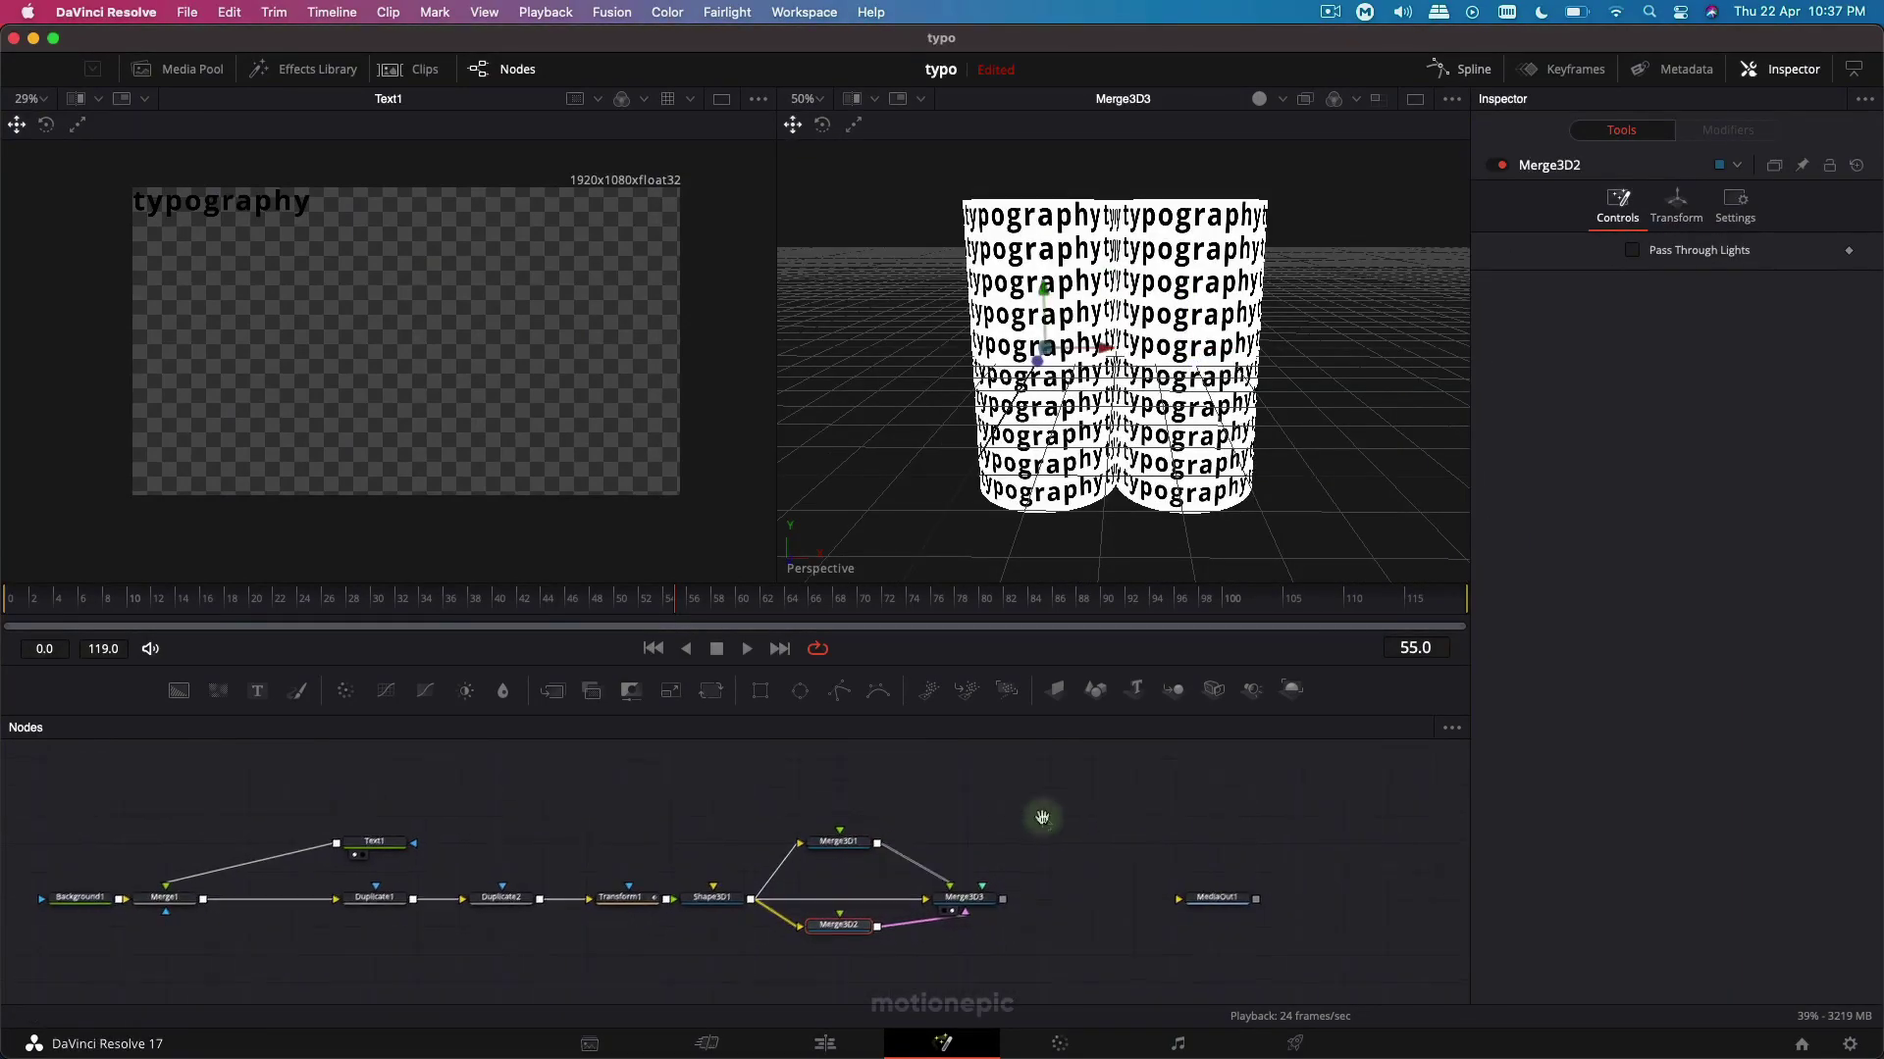
{"action": "left_click", "coordinate": [1676, 206]}
{"action": "left_click_drag", "start_coordinate": [1682, 278], "coordinate": [1763, 297]}
{"action": "scroll", "coordinate": [1135, 870], "scroll_direction": "right", "scroll_amount": 3}
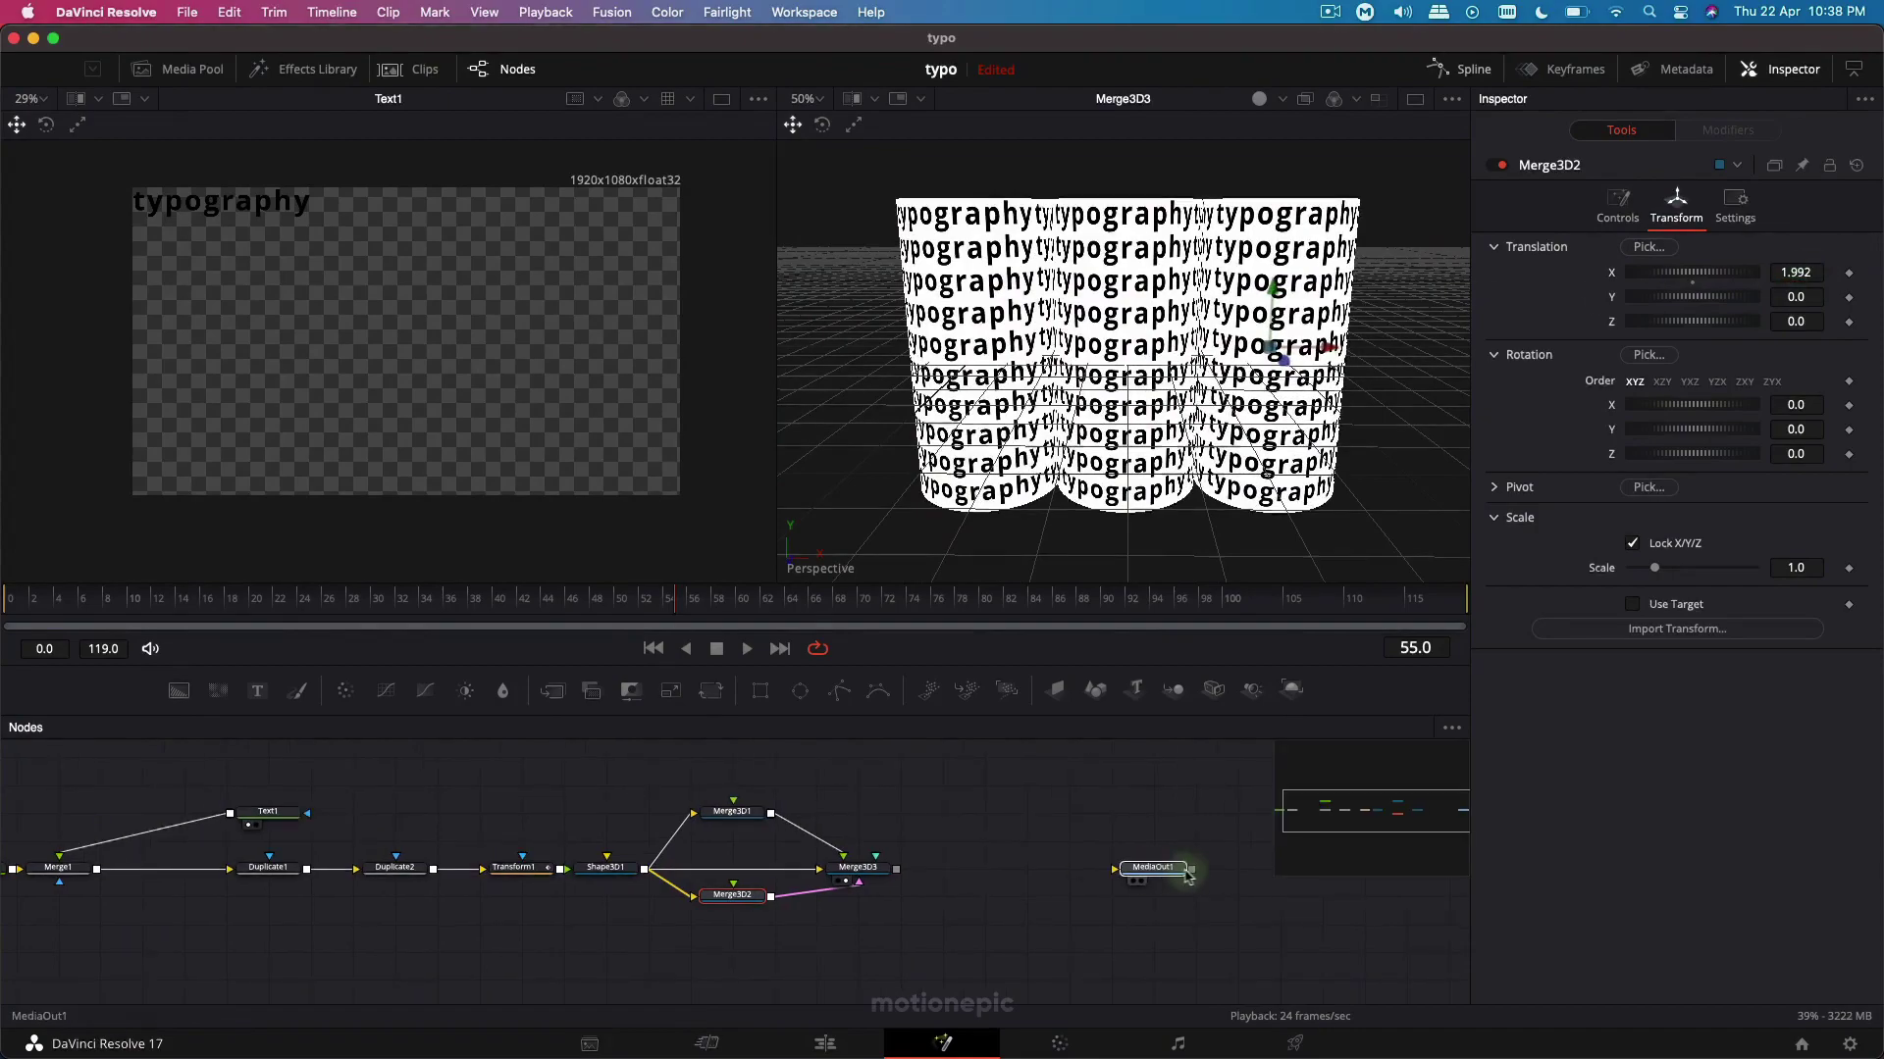
{"action": "left_click", "coordinate": [860, 869]}
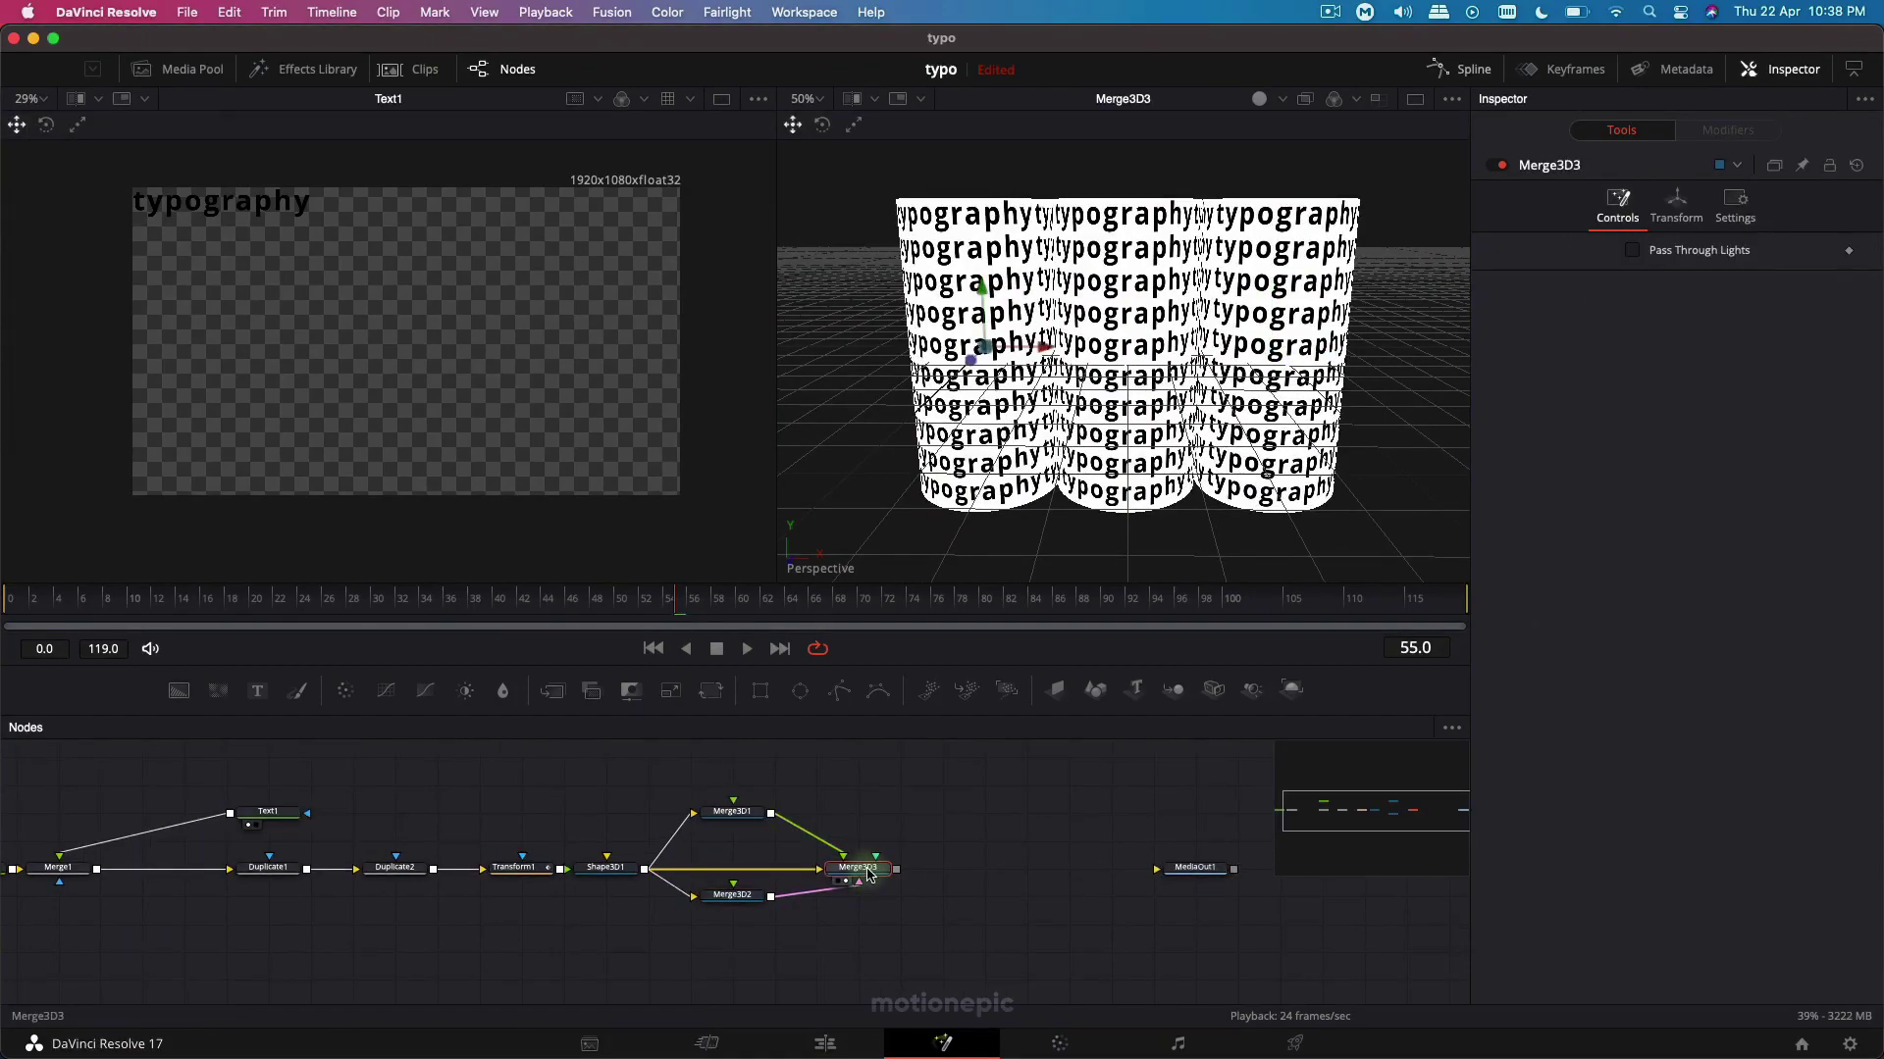
Add a Renderer 3D after Merge3D3 and show Renderer3D1 in the right viewer.
{"action": "key", "text": "shift+super+4"}
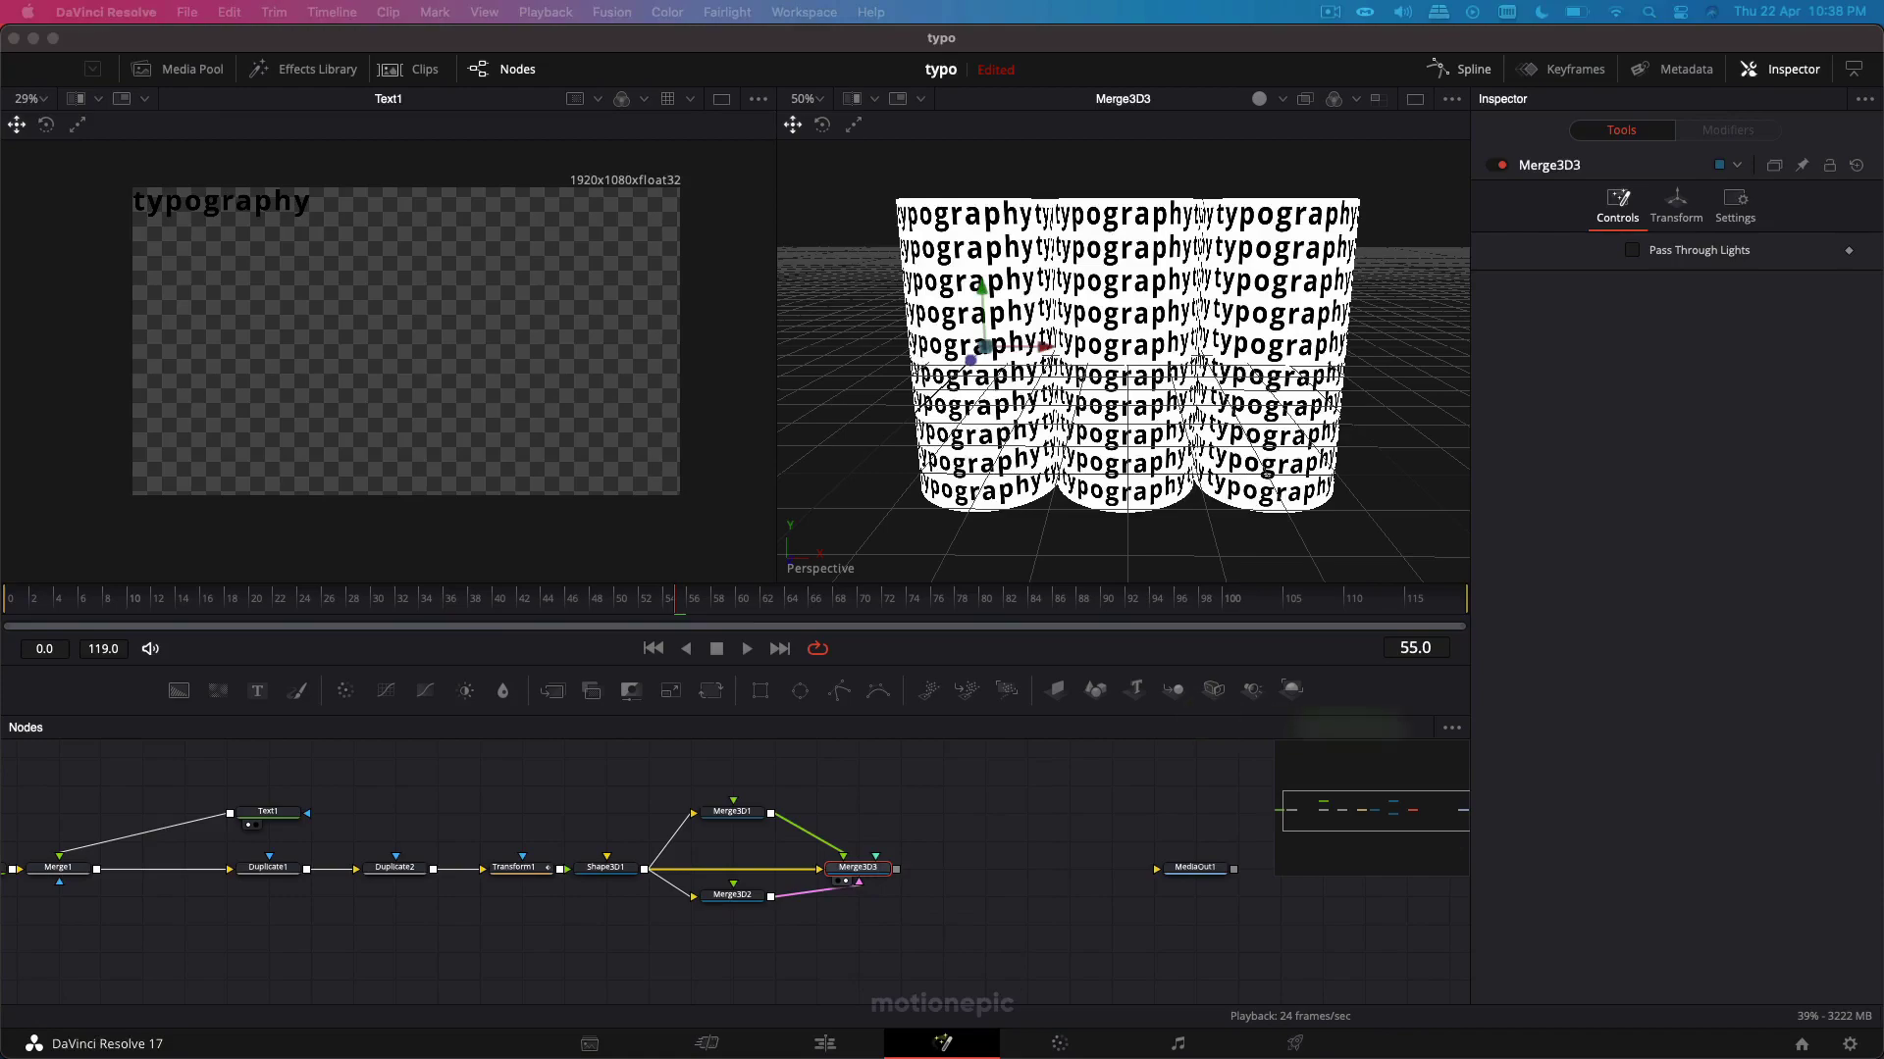
{"action": "key", "text": "shift+space"}
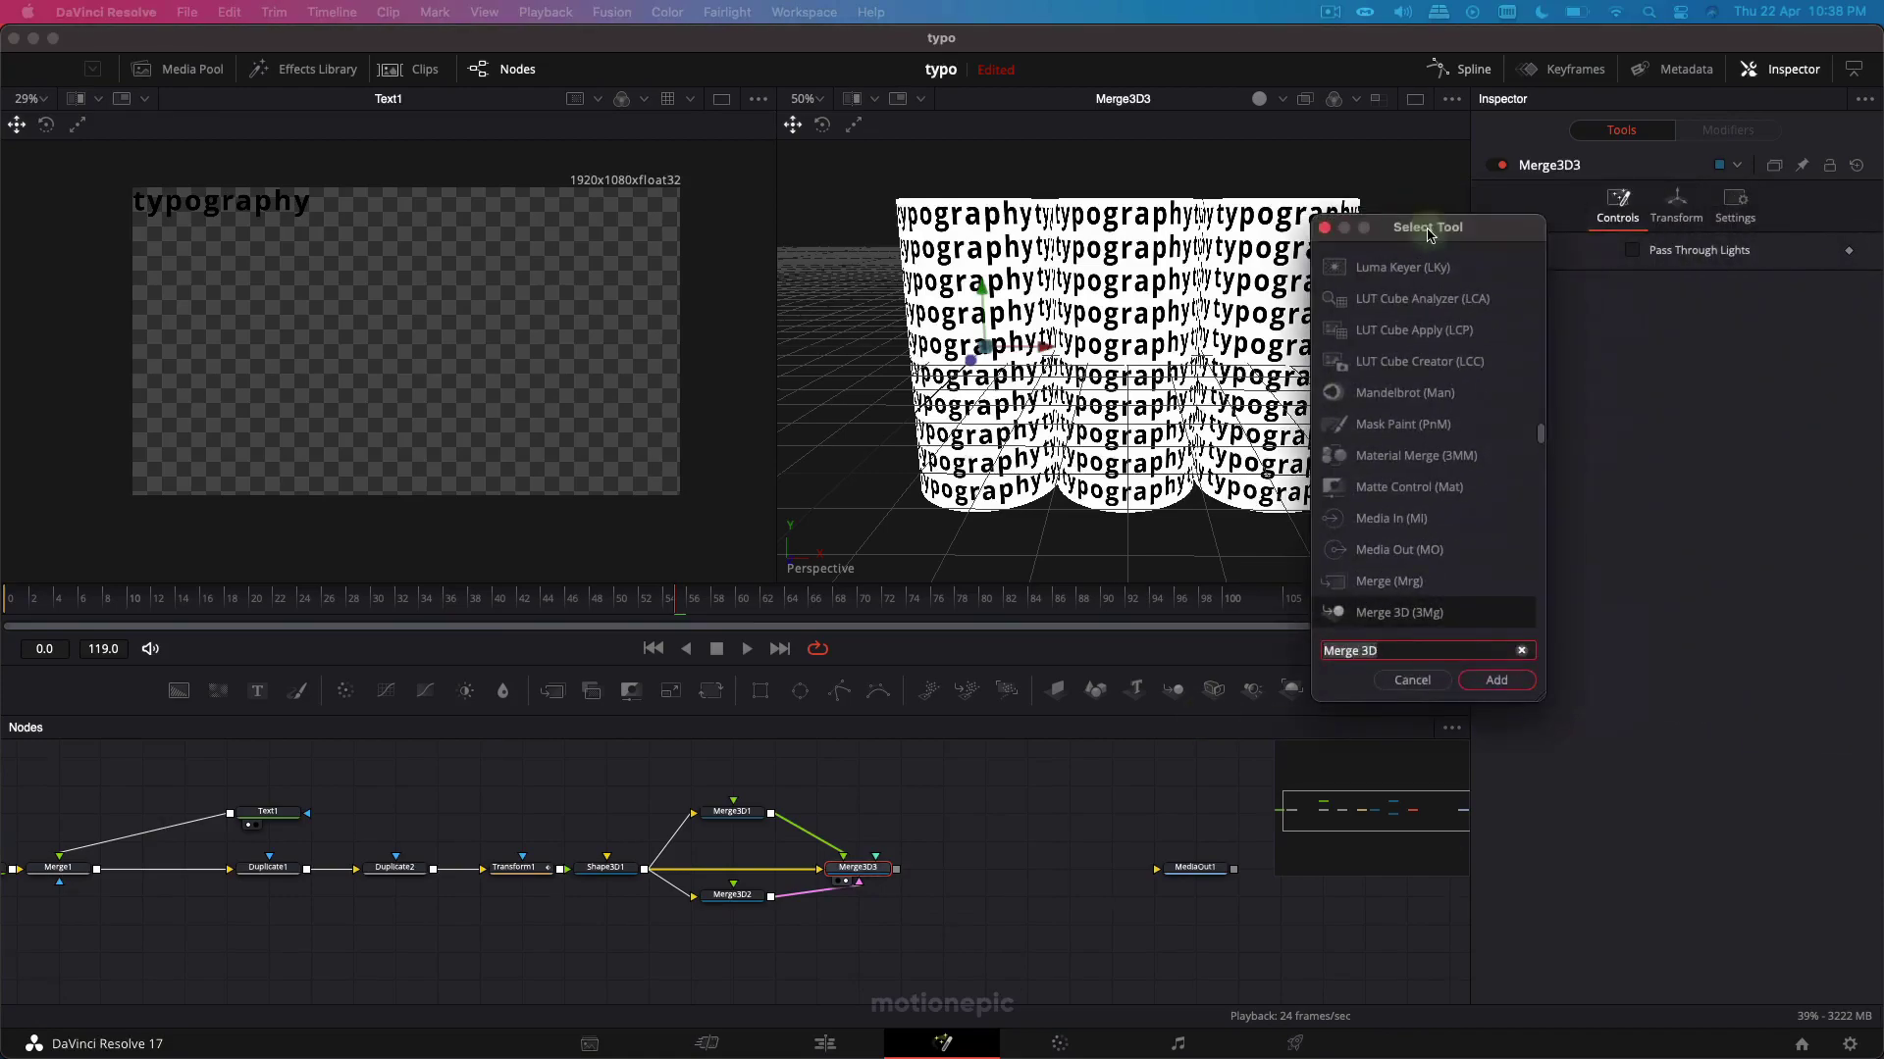
{"action": "type", "text": "ren"}
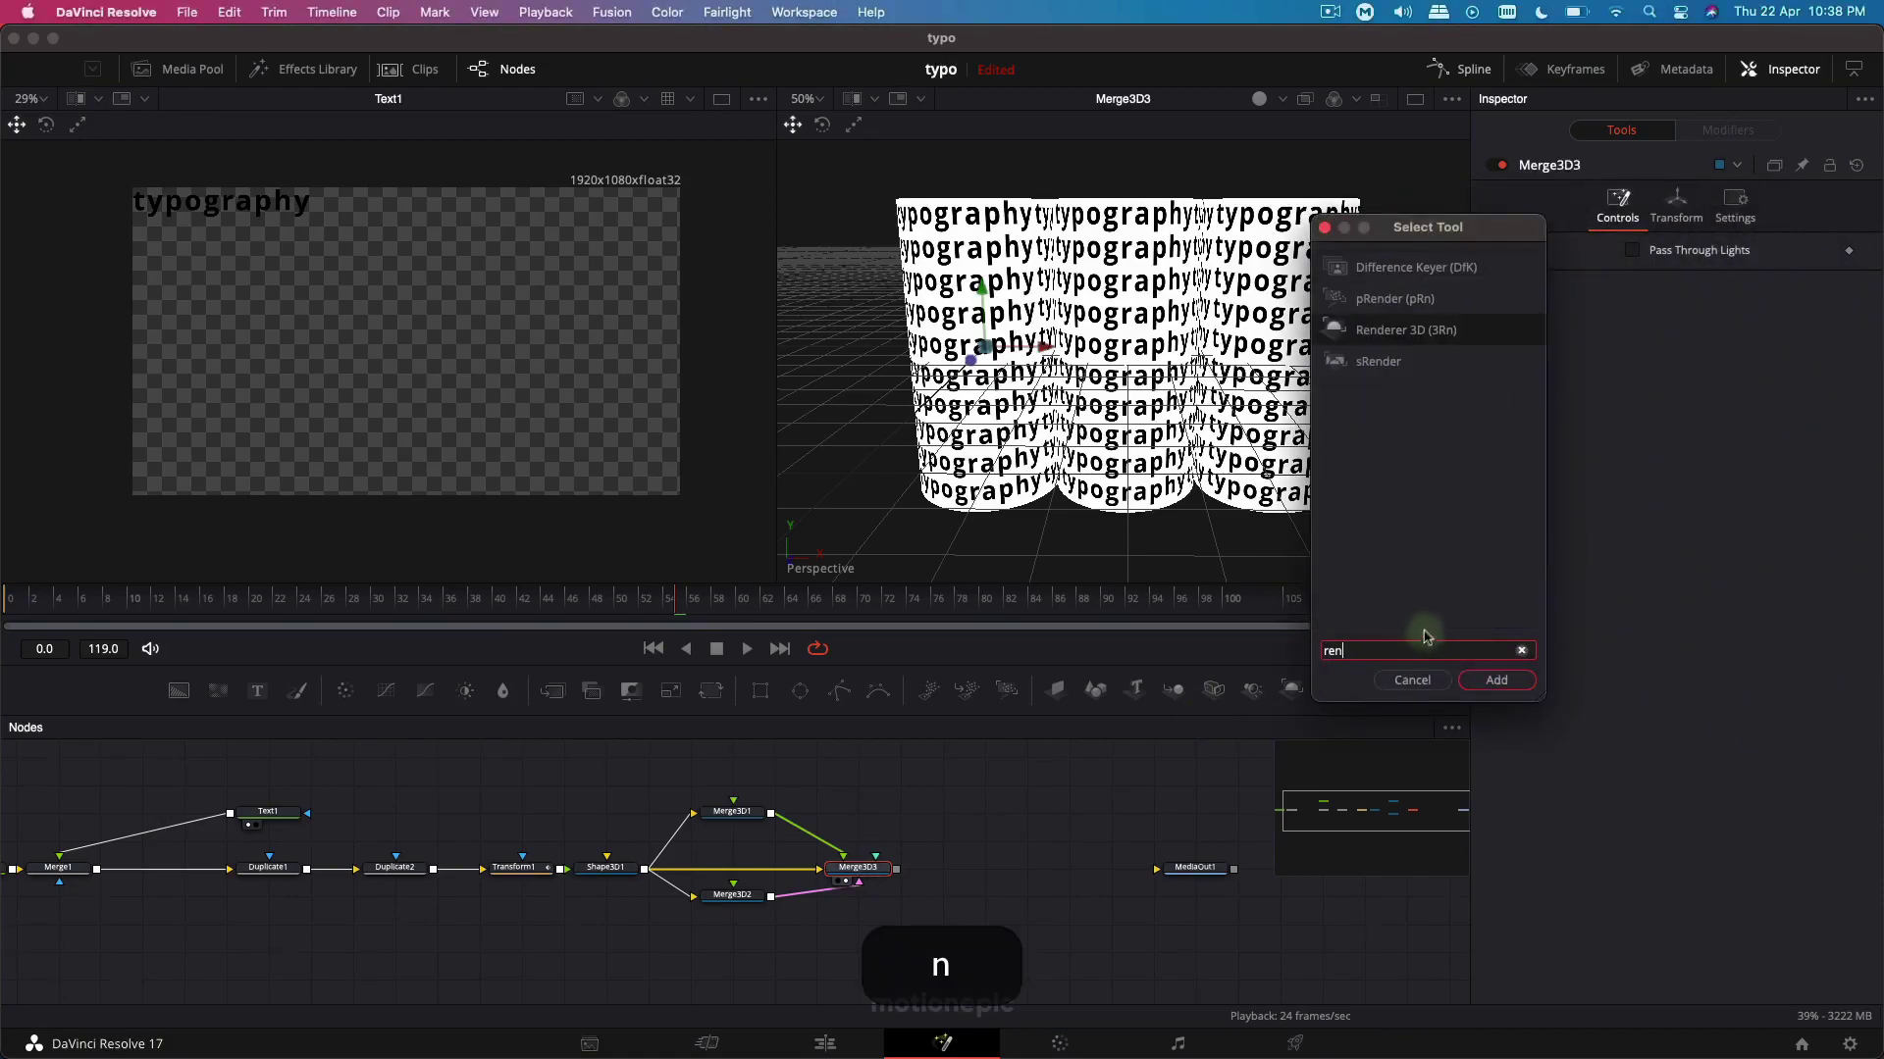
{"action": "left_click", "coordinate": [1403, 355]}
{"action": "left_click", "coordinate": [1496, 680]}
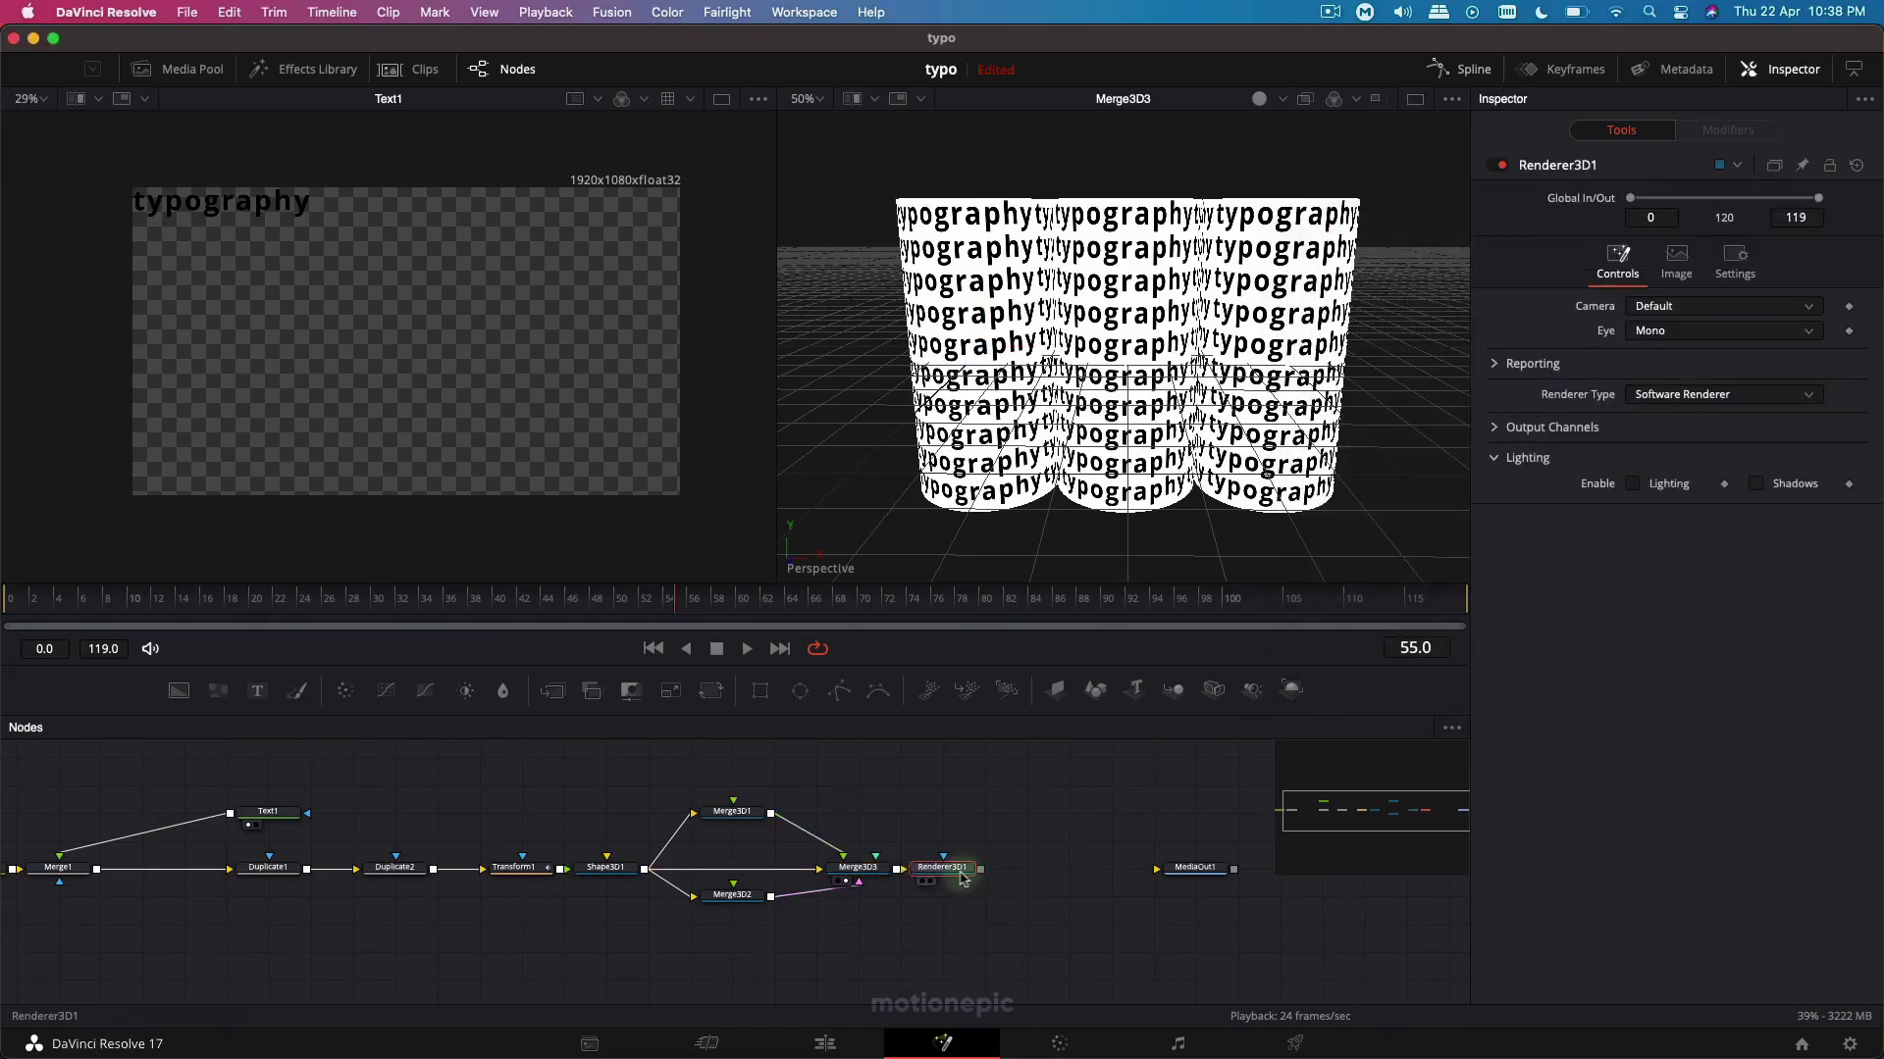
{"action": "left_click", "coordinate": [929, 880]}
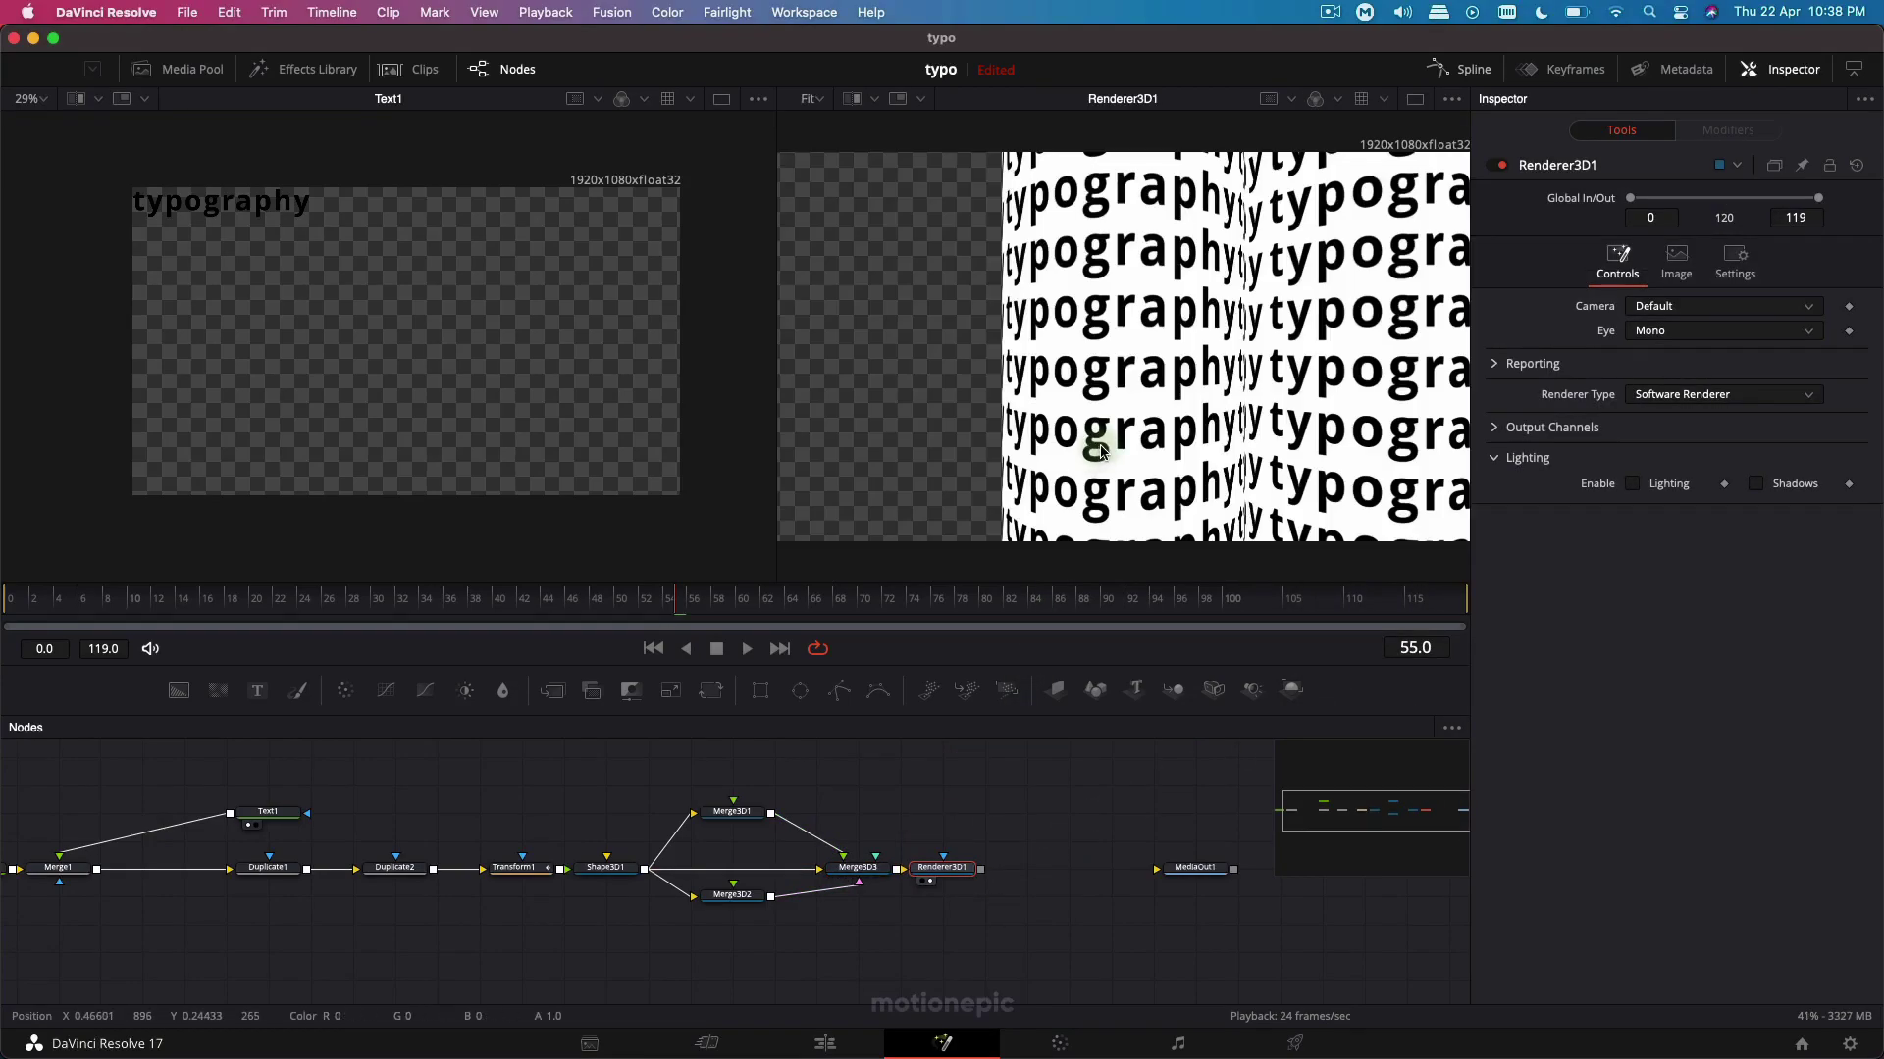
{"action": "scroll", "coordinate": [1126, 422], "scroll_direction": "down", "scroll_amount": 2}
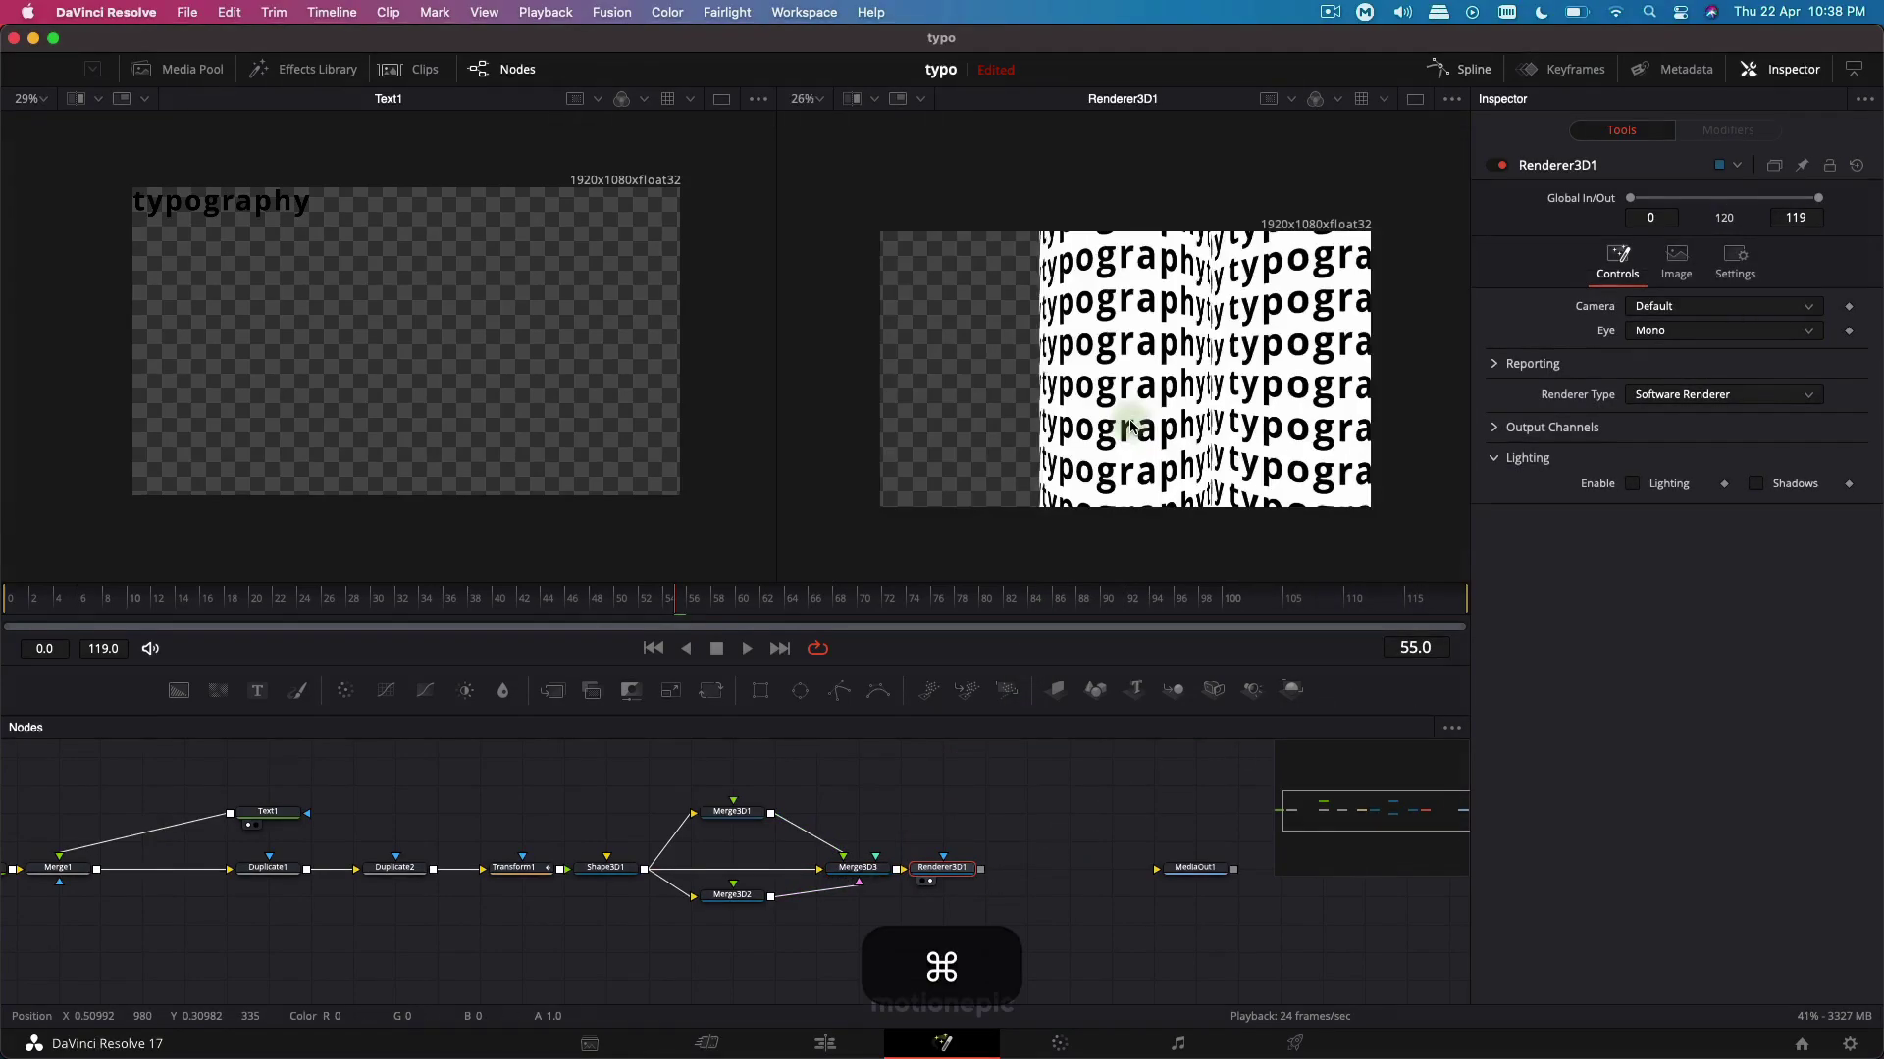
Shift Shape3D1's Translation X to -0.87 to move the cylinders left.
{"action": "left_click", "coordinate": [602, 869]}
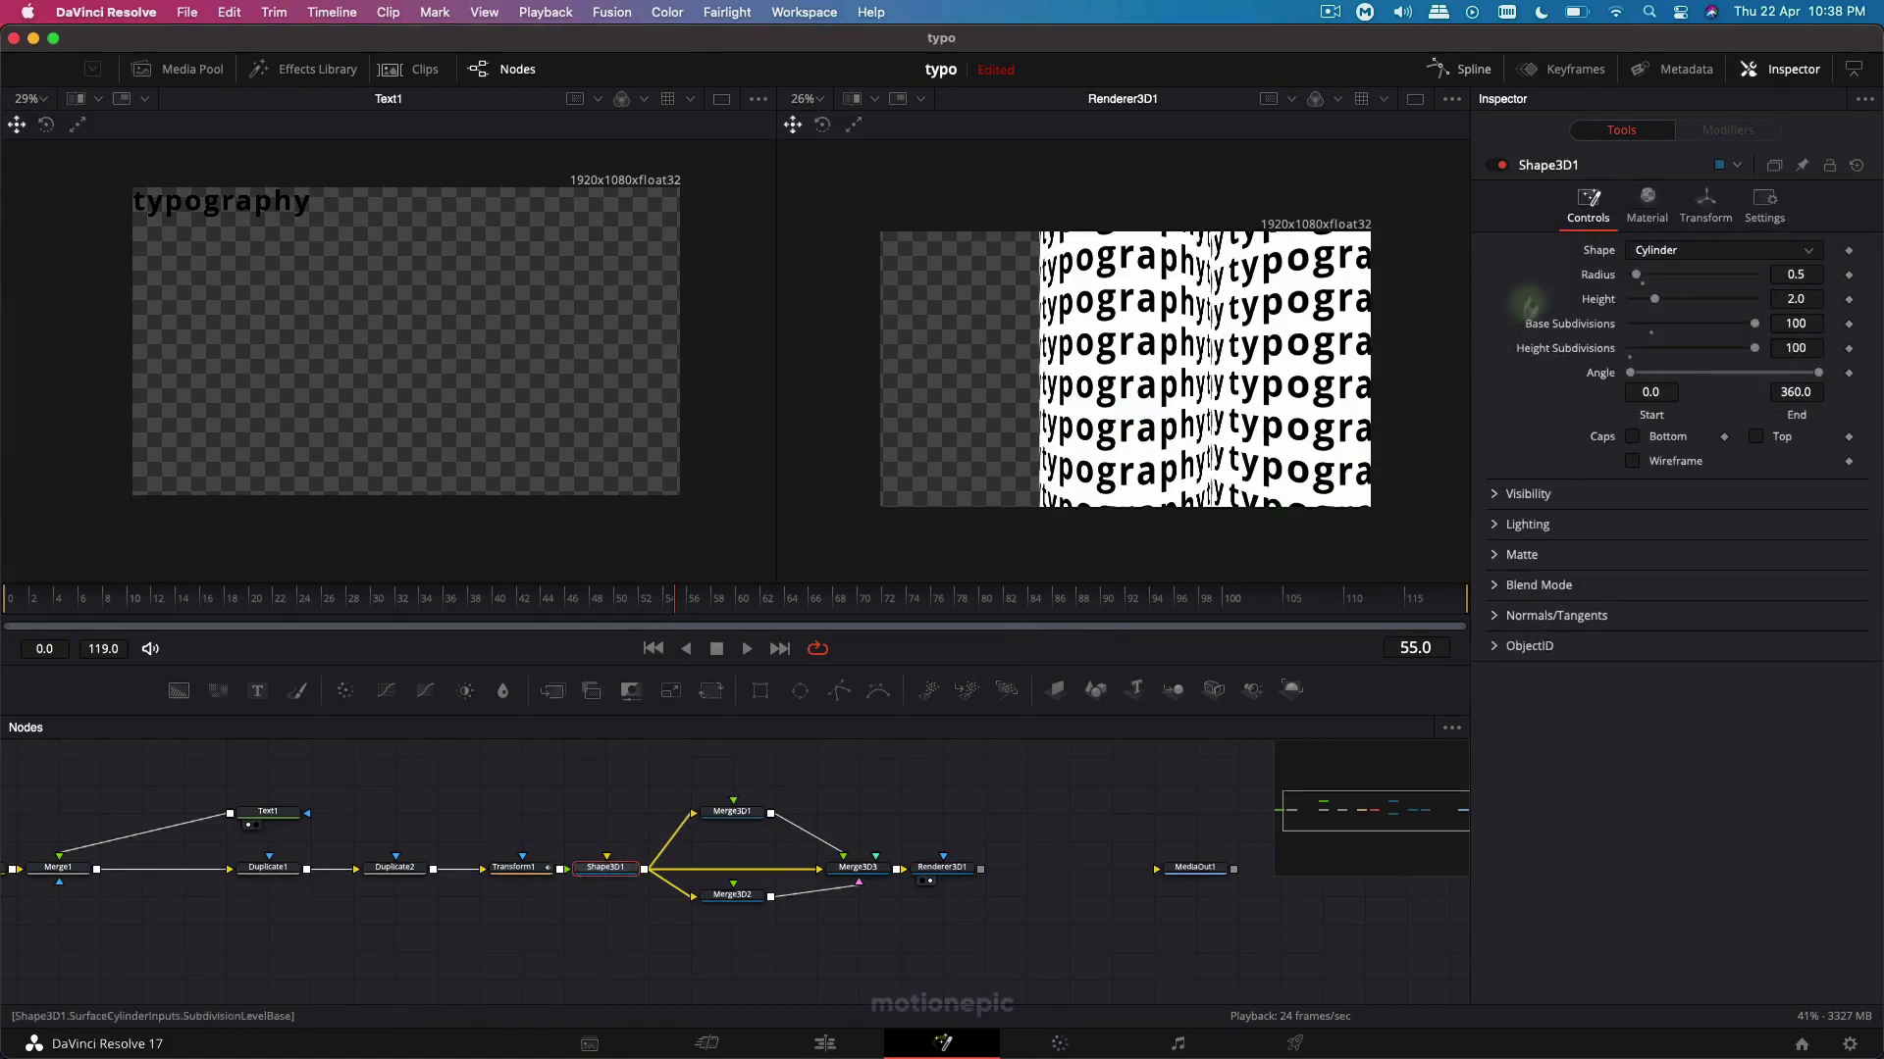
{"action": "left_click", "coordinate": [1706, 206]}
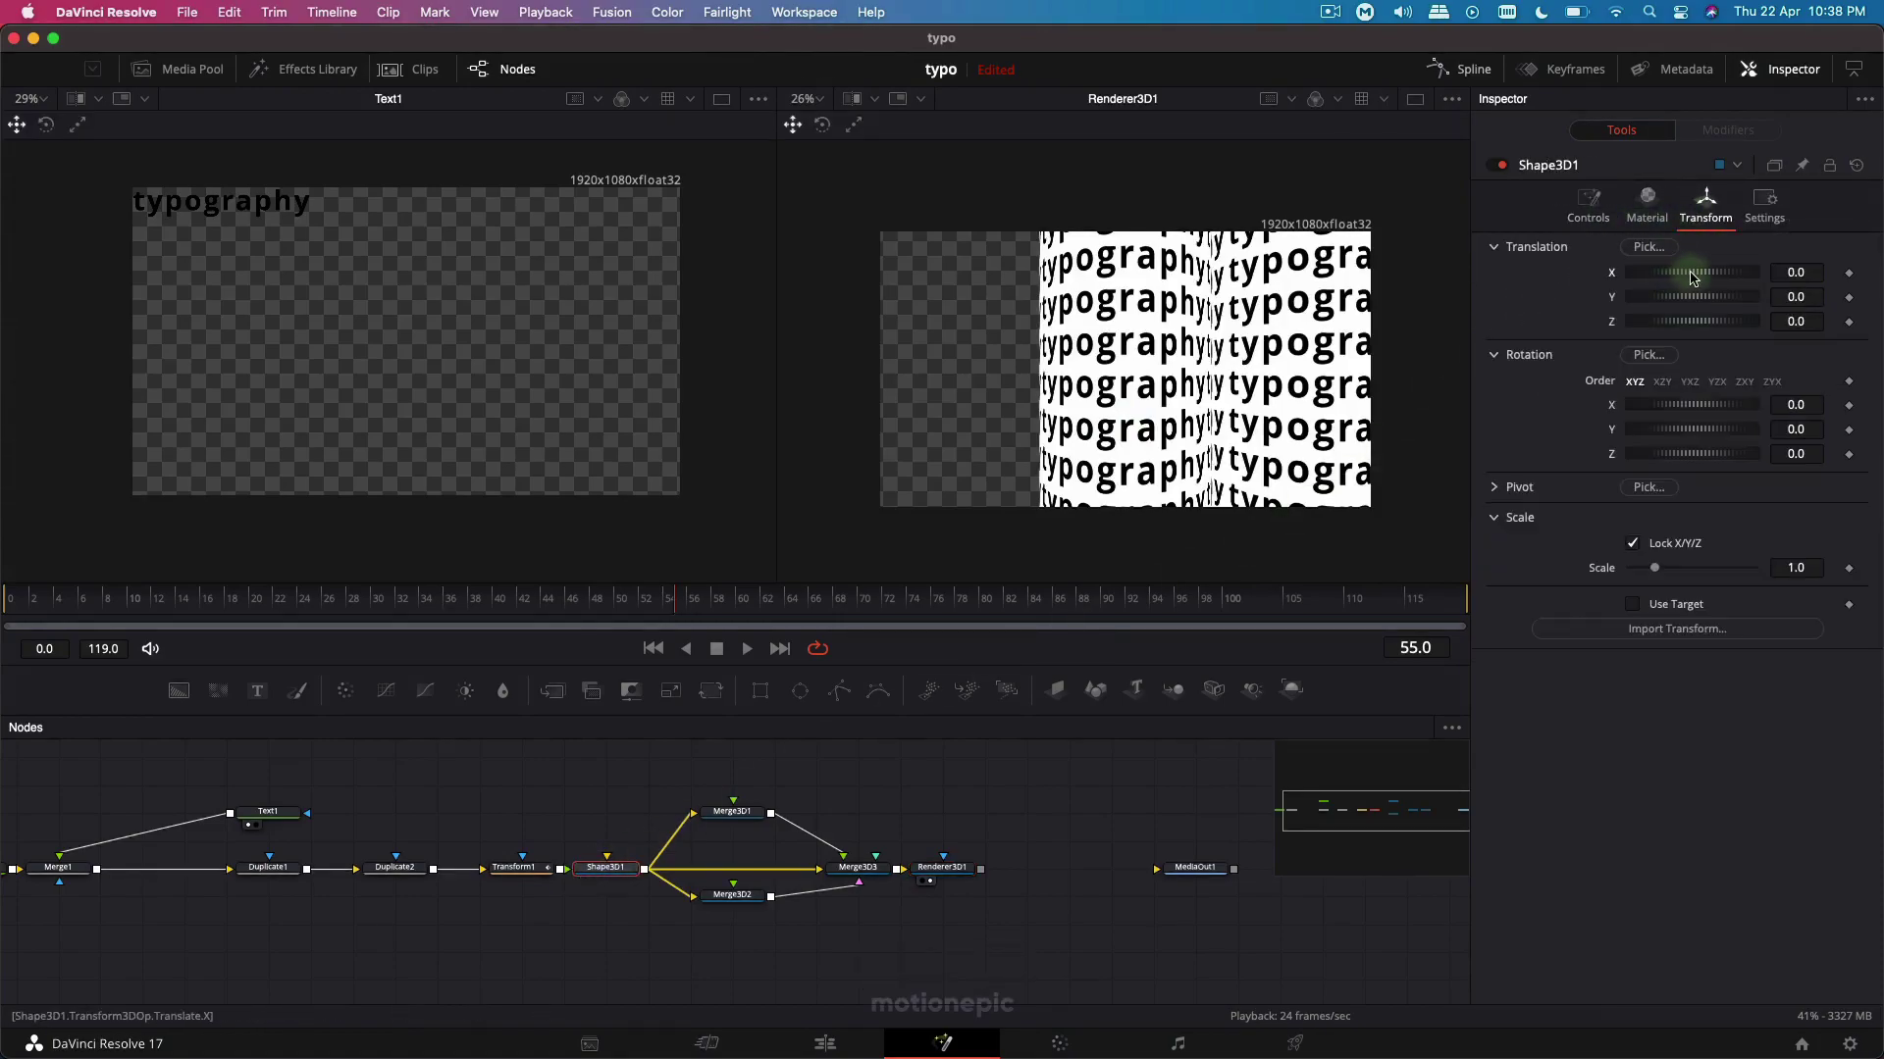
{"action": "left_click_drag", "start_coordinate": [1690, 277], "coordinate": [1664, 274]}
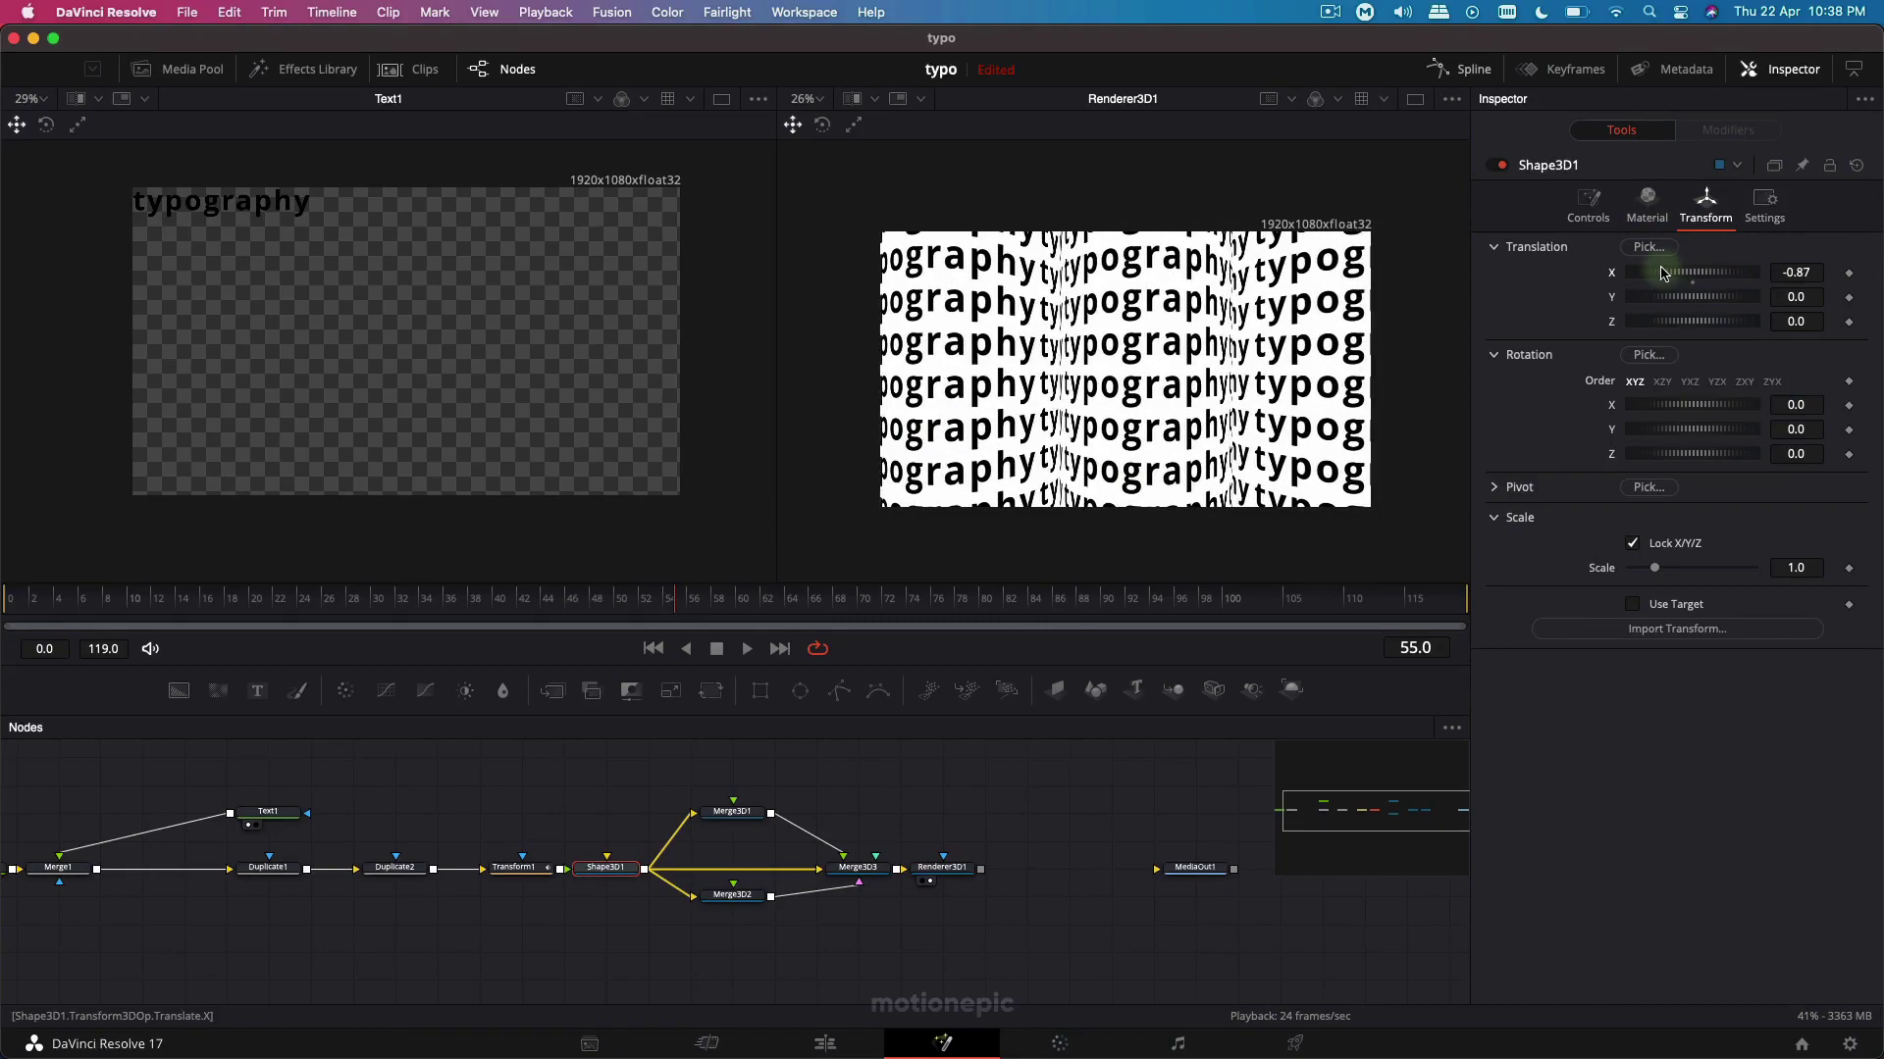
Set Shape3D1's Translation to X -0.997 and Z -0.19 so the cylinders fill the frame.
{"action": "left_click_drag", "start_coordinate": [1796, 322], "coordinate": [1798, 347]}
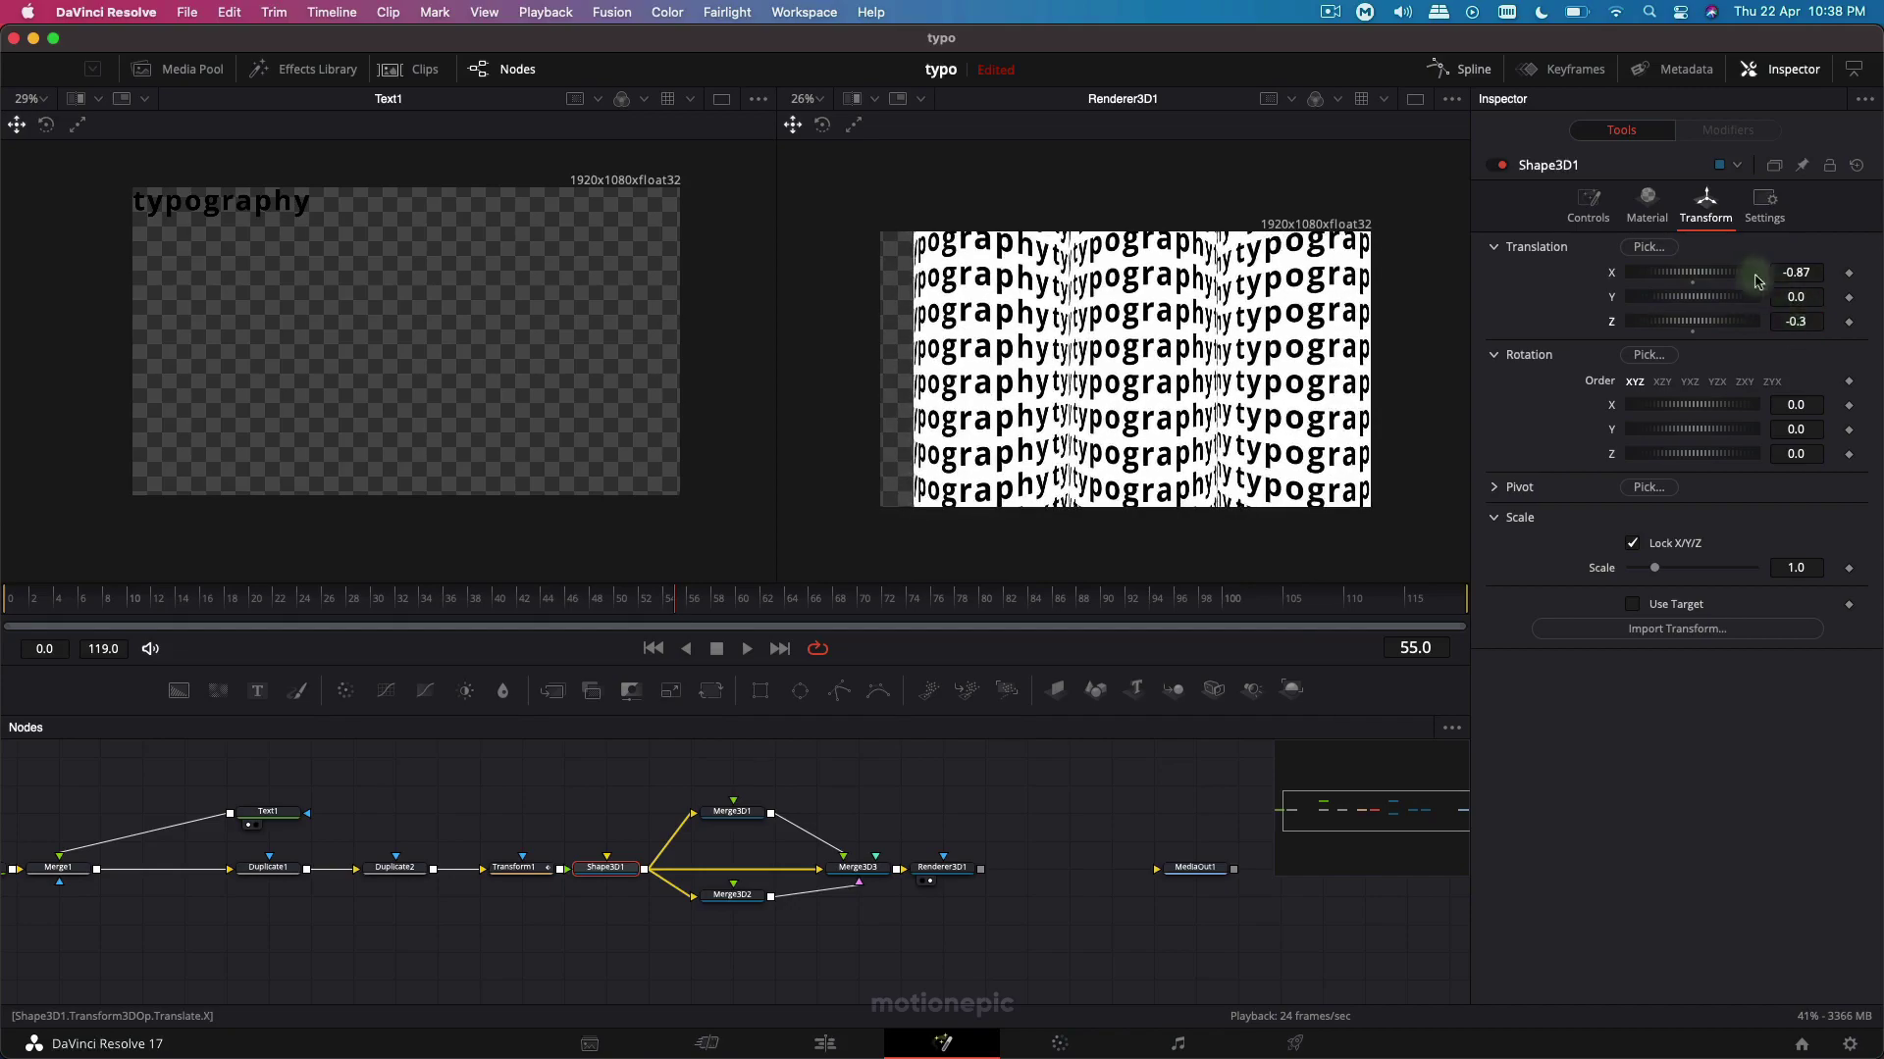
{"action": "left_click_drag", "start_coordinate": [1780, 263], "coordinate": [1661, 274]}
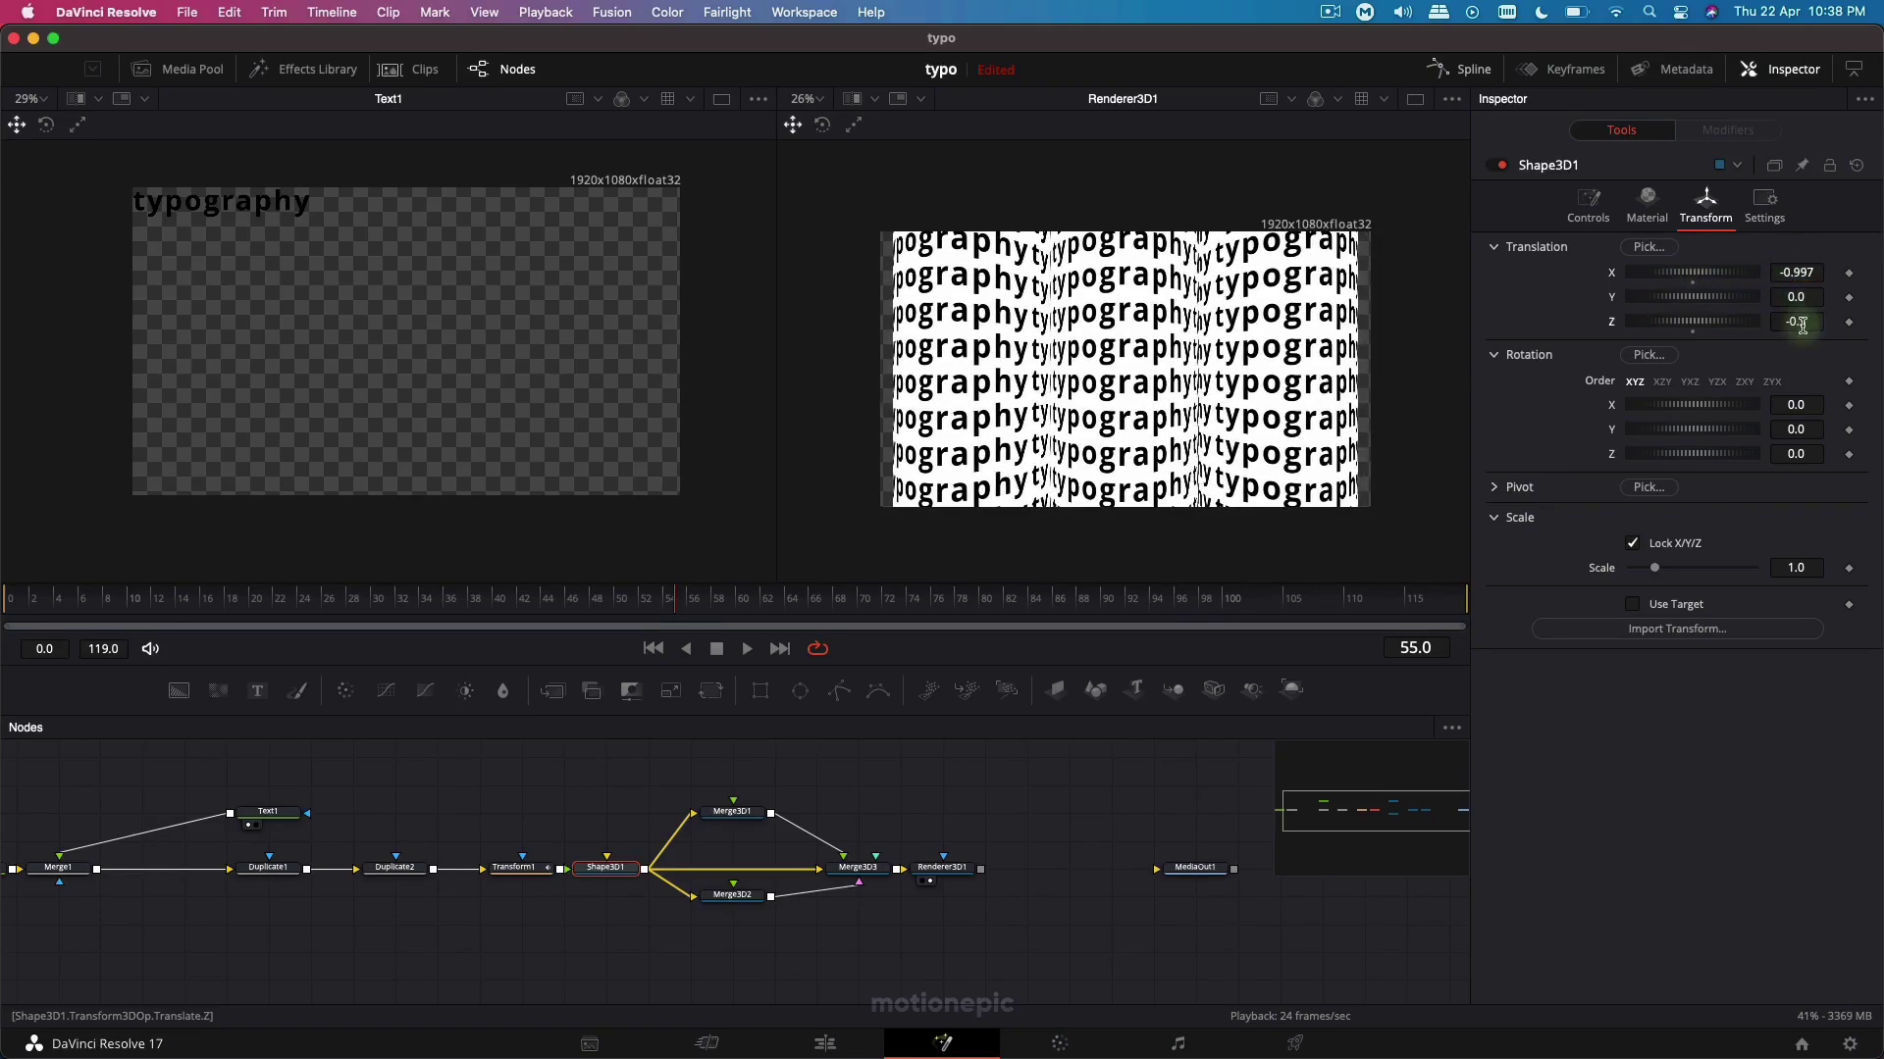
{"action": "left_click_drag", "start_coordinate": [1802, 326], "coordinate": [1805, 321]}
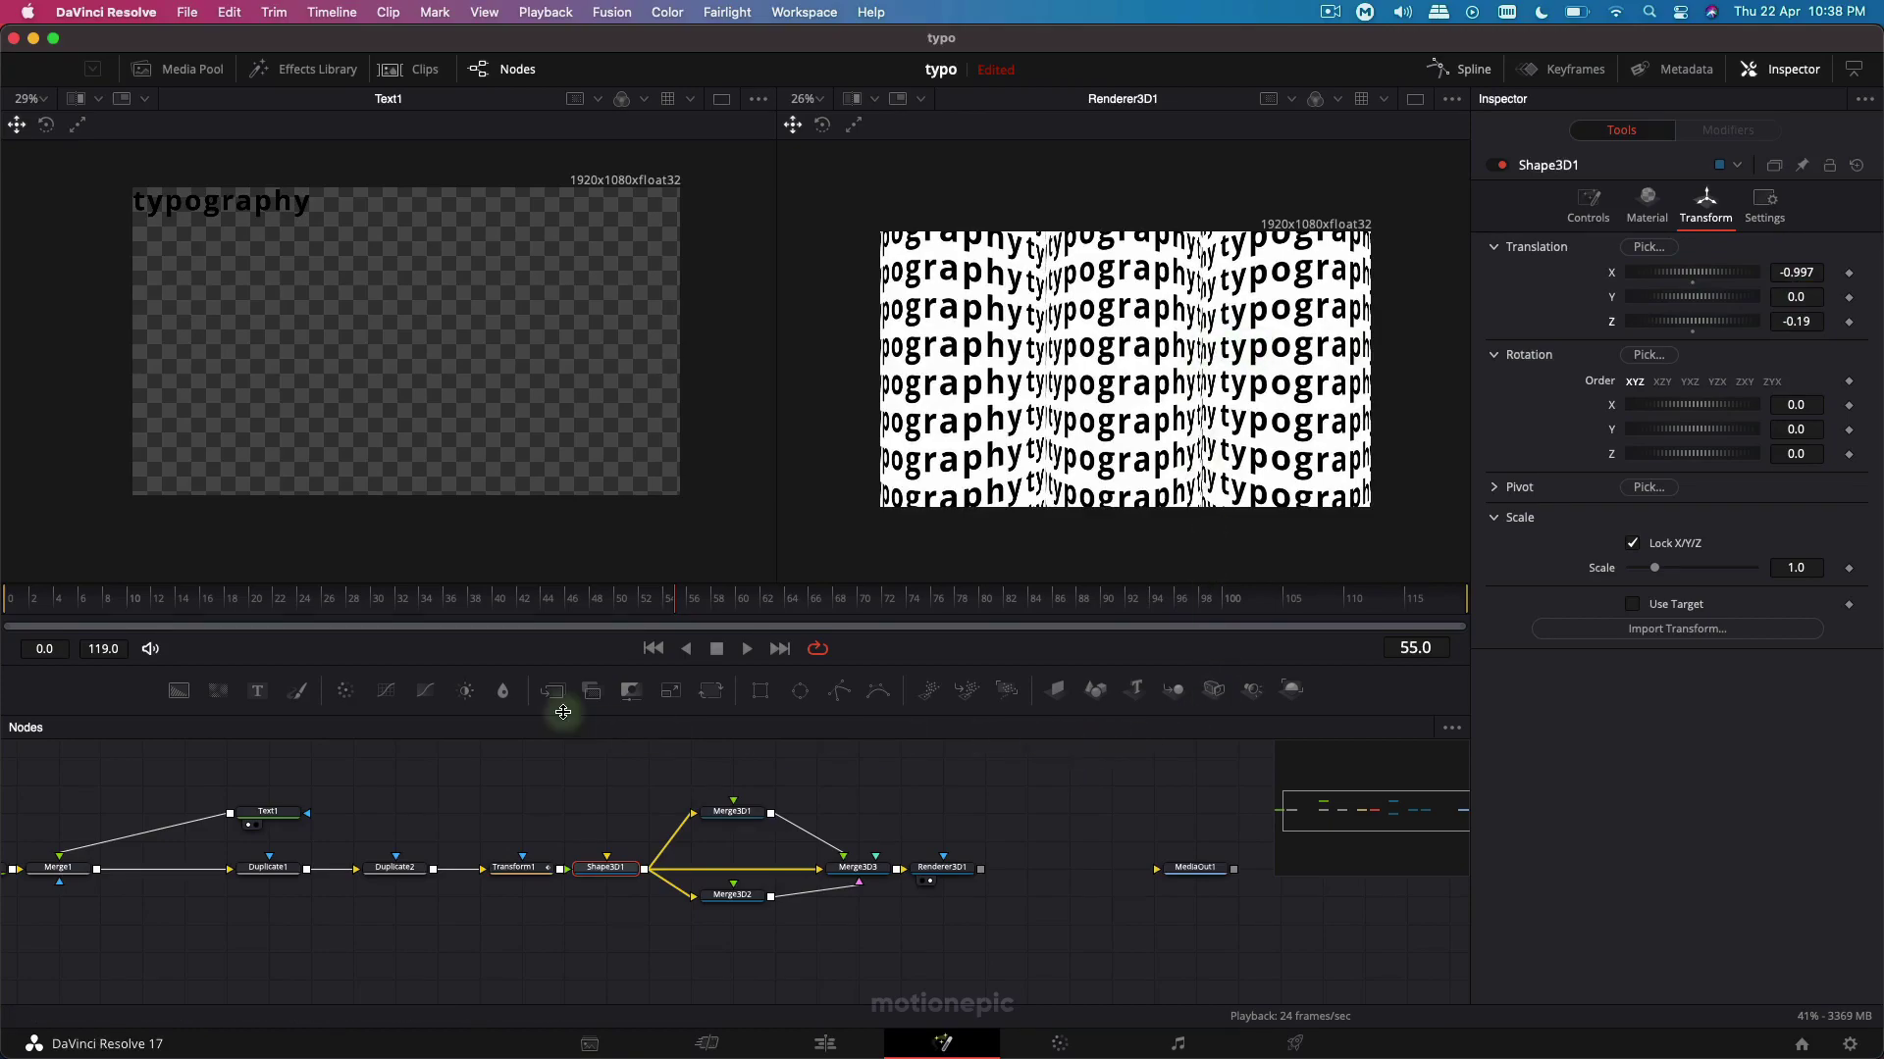
Toggle High Quality and Motion Blur playback, then preview the animation to frame 64.
{"action": "right_click", "coordinate": [968, 652]}
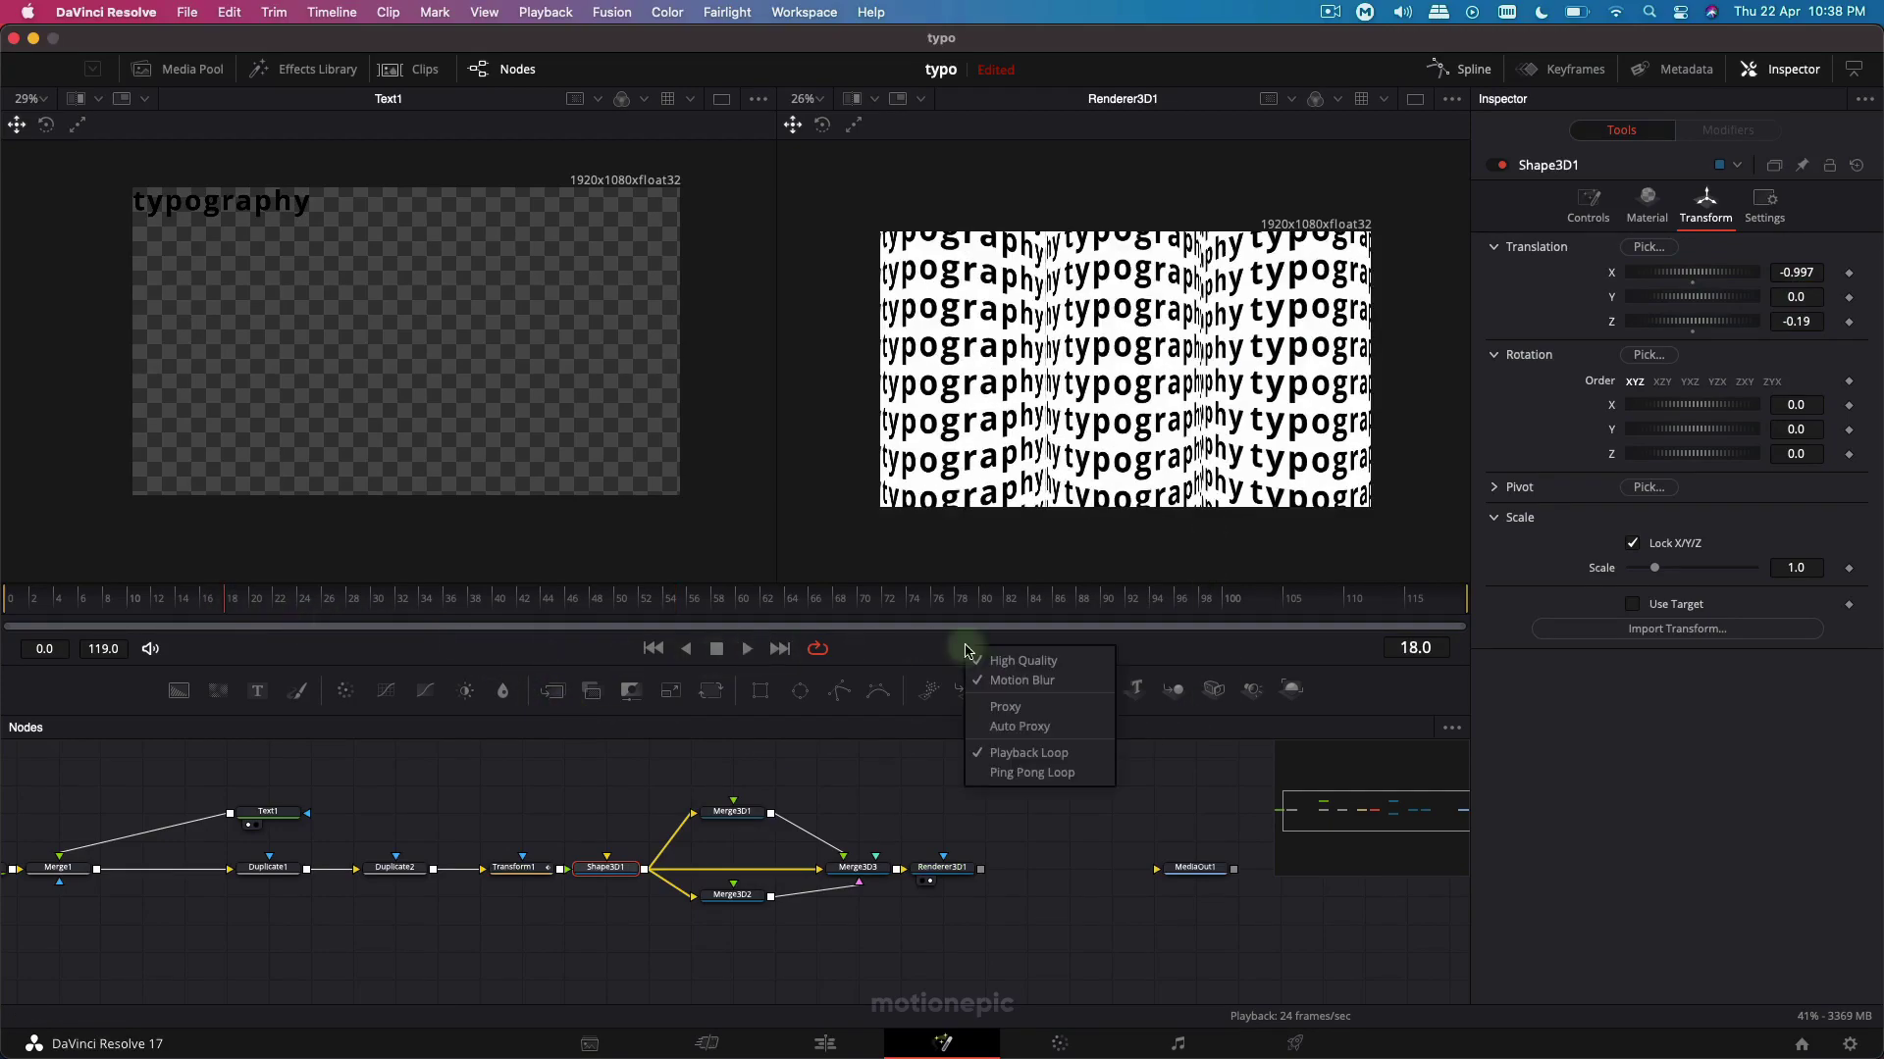
{"action": "left_click", "coordinate": [993, 660]}
{"action": "right_click", "coordinate": [988, 652]}
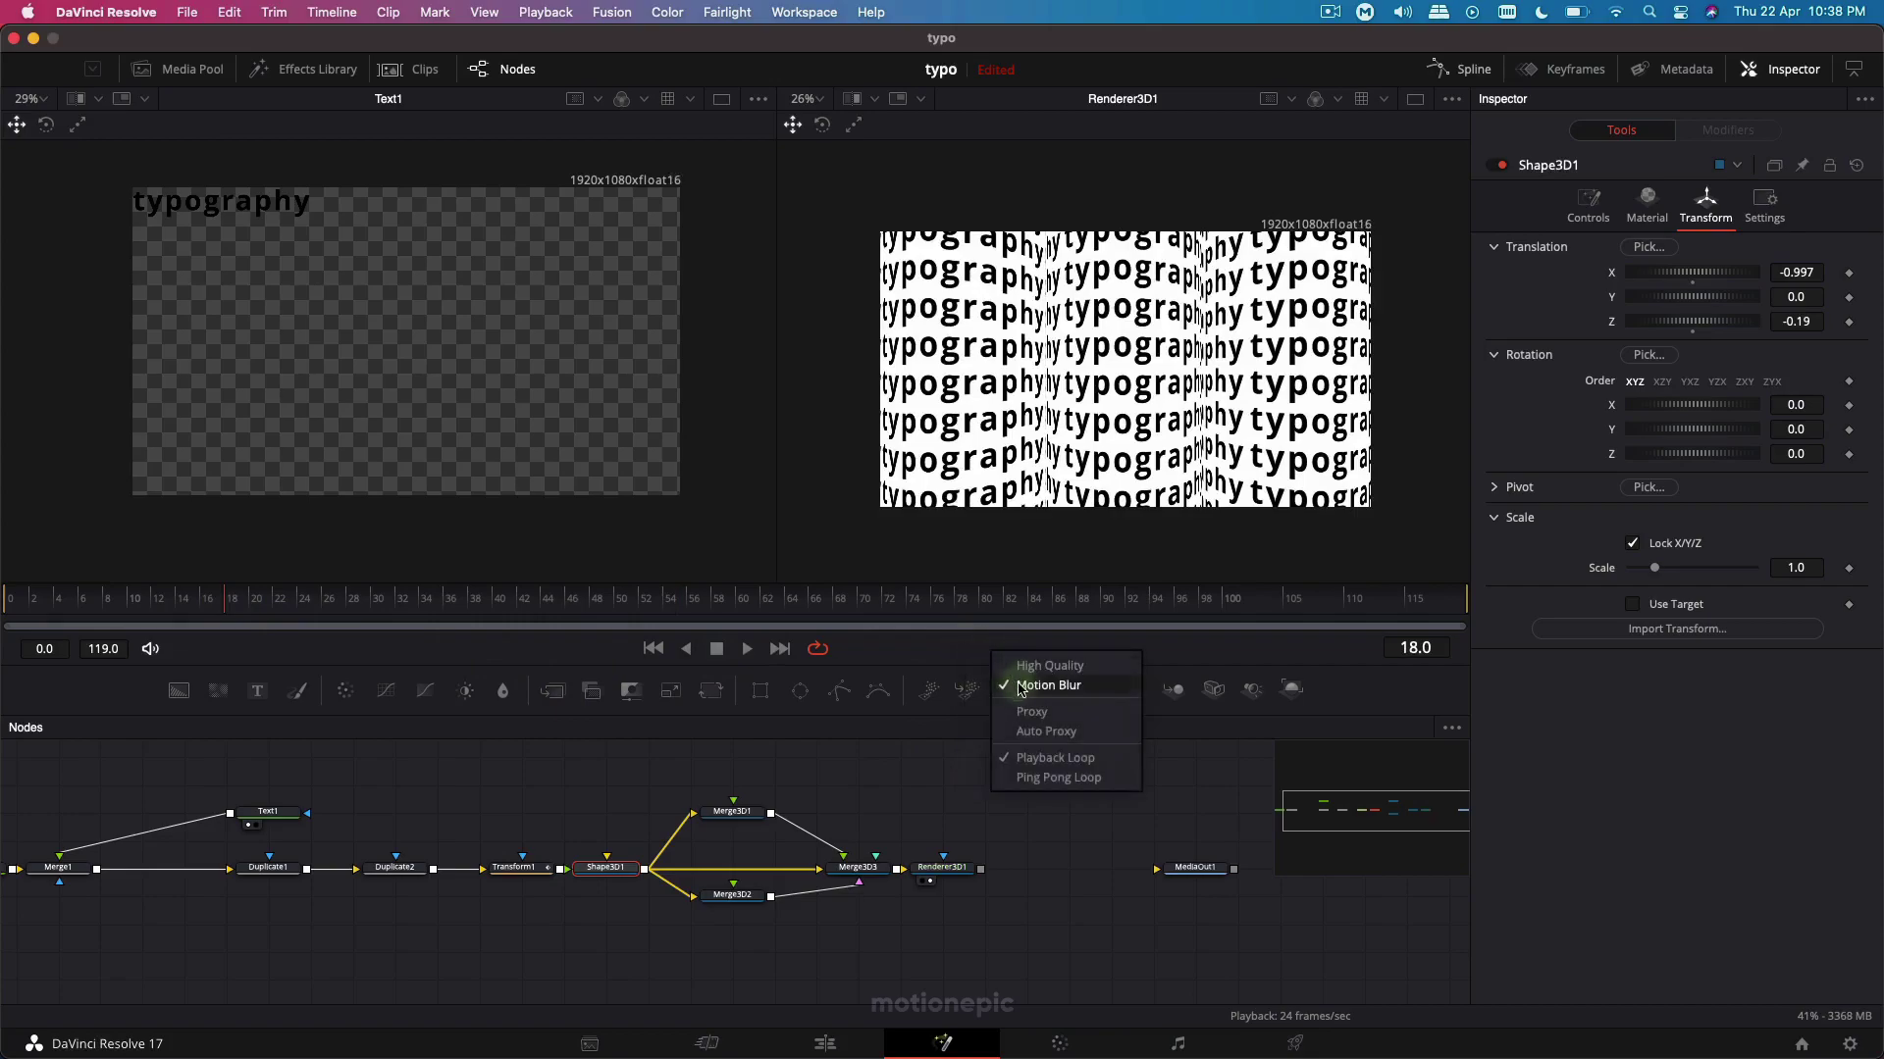
{"action": "left_click", "coordinate": [1010, 680]}
{"action": "left_click", "coordinate": [750, 649]}
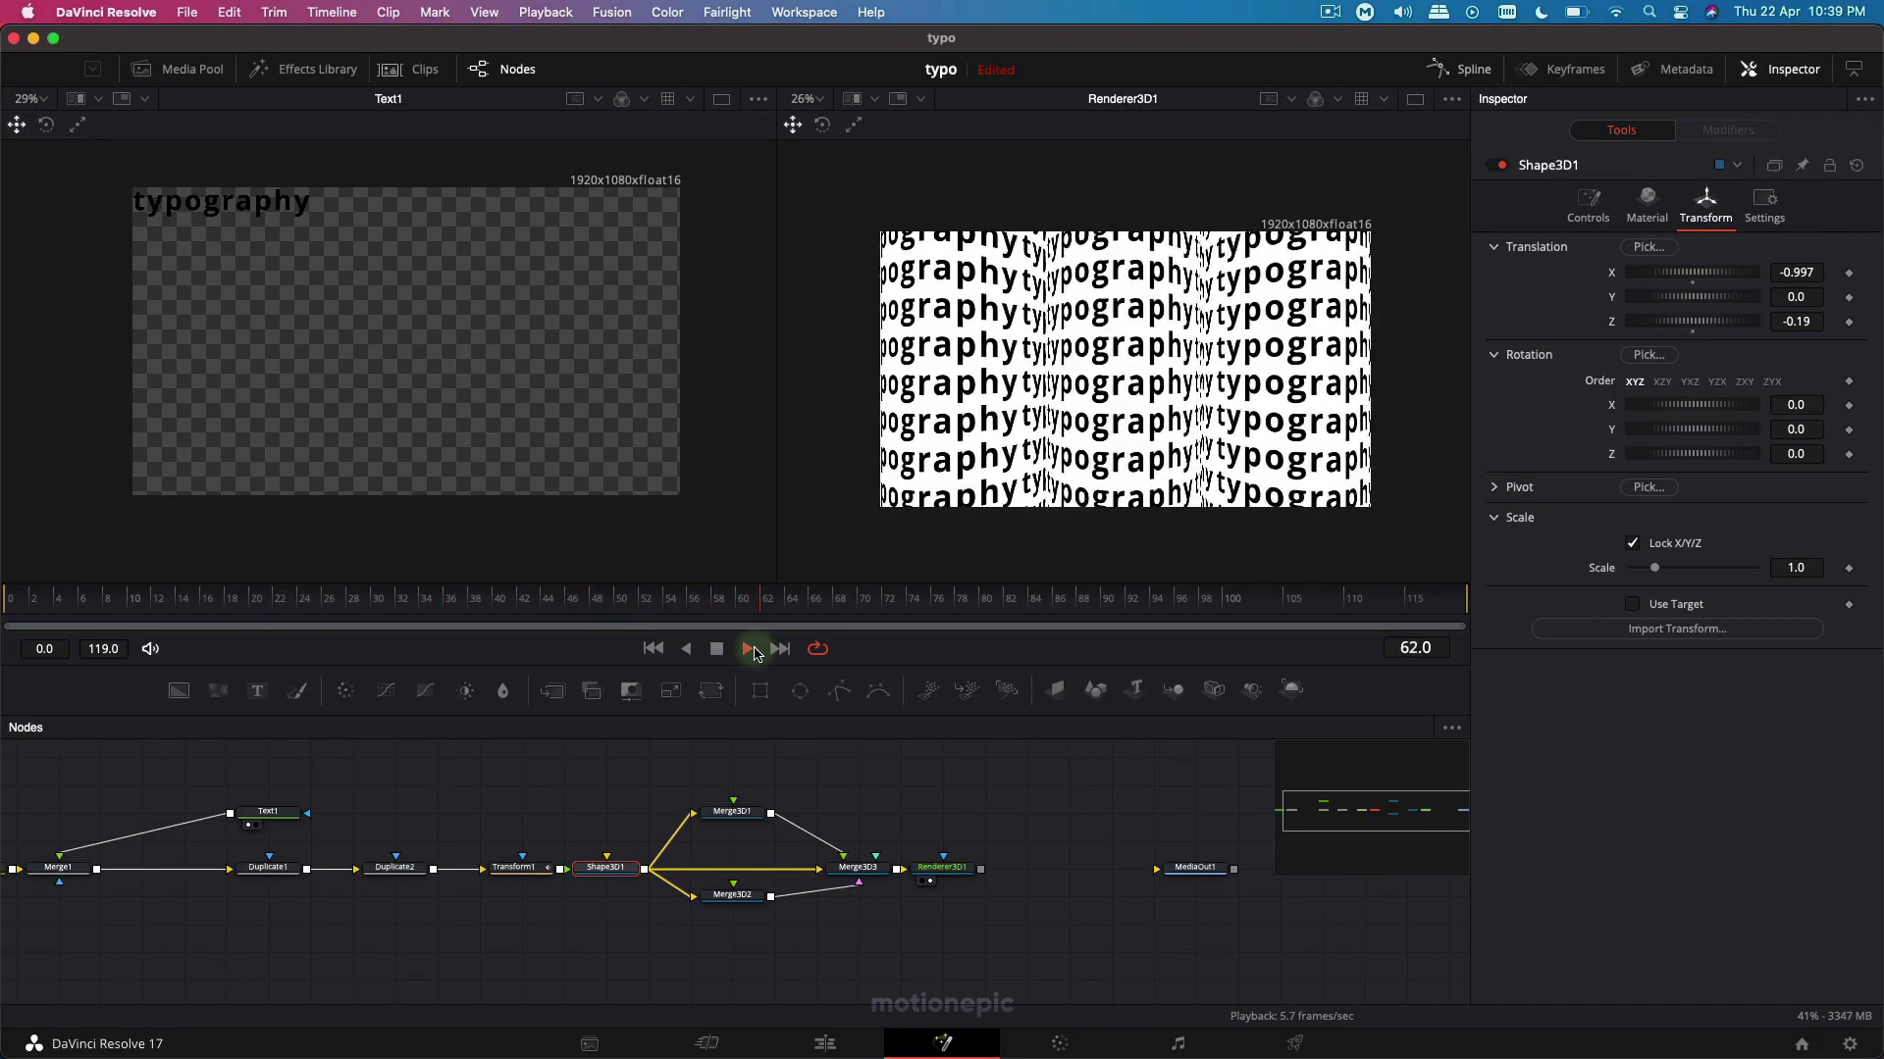
{"action": "key", "text": "space"}
Move MediaOut1 further right past Renderer3D1 in the node graph.
{"action": "scroll", "coordinate": [1075, 804], "scroll_direction": "right", "scroll_amount": 5}
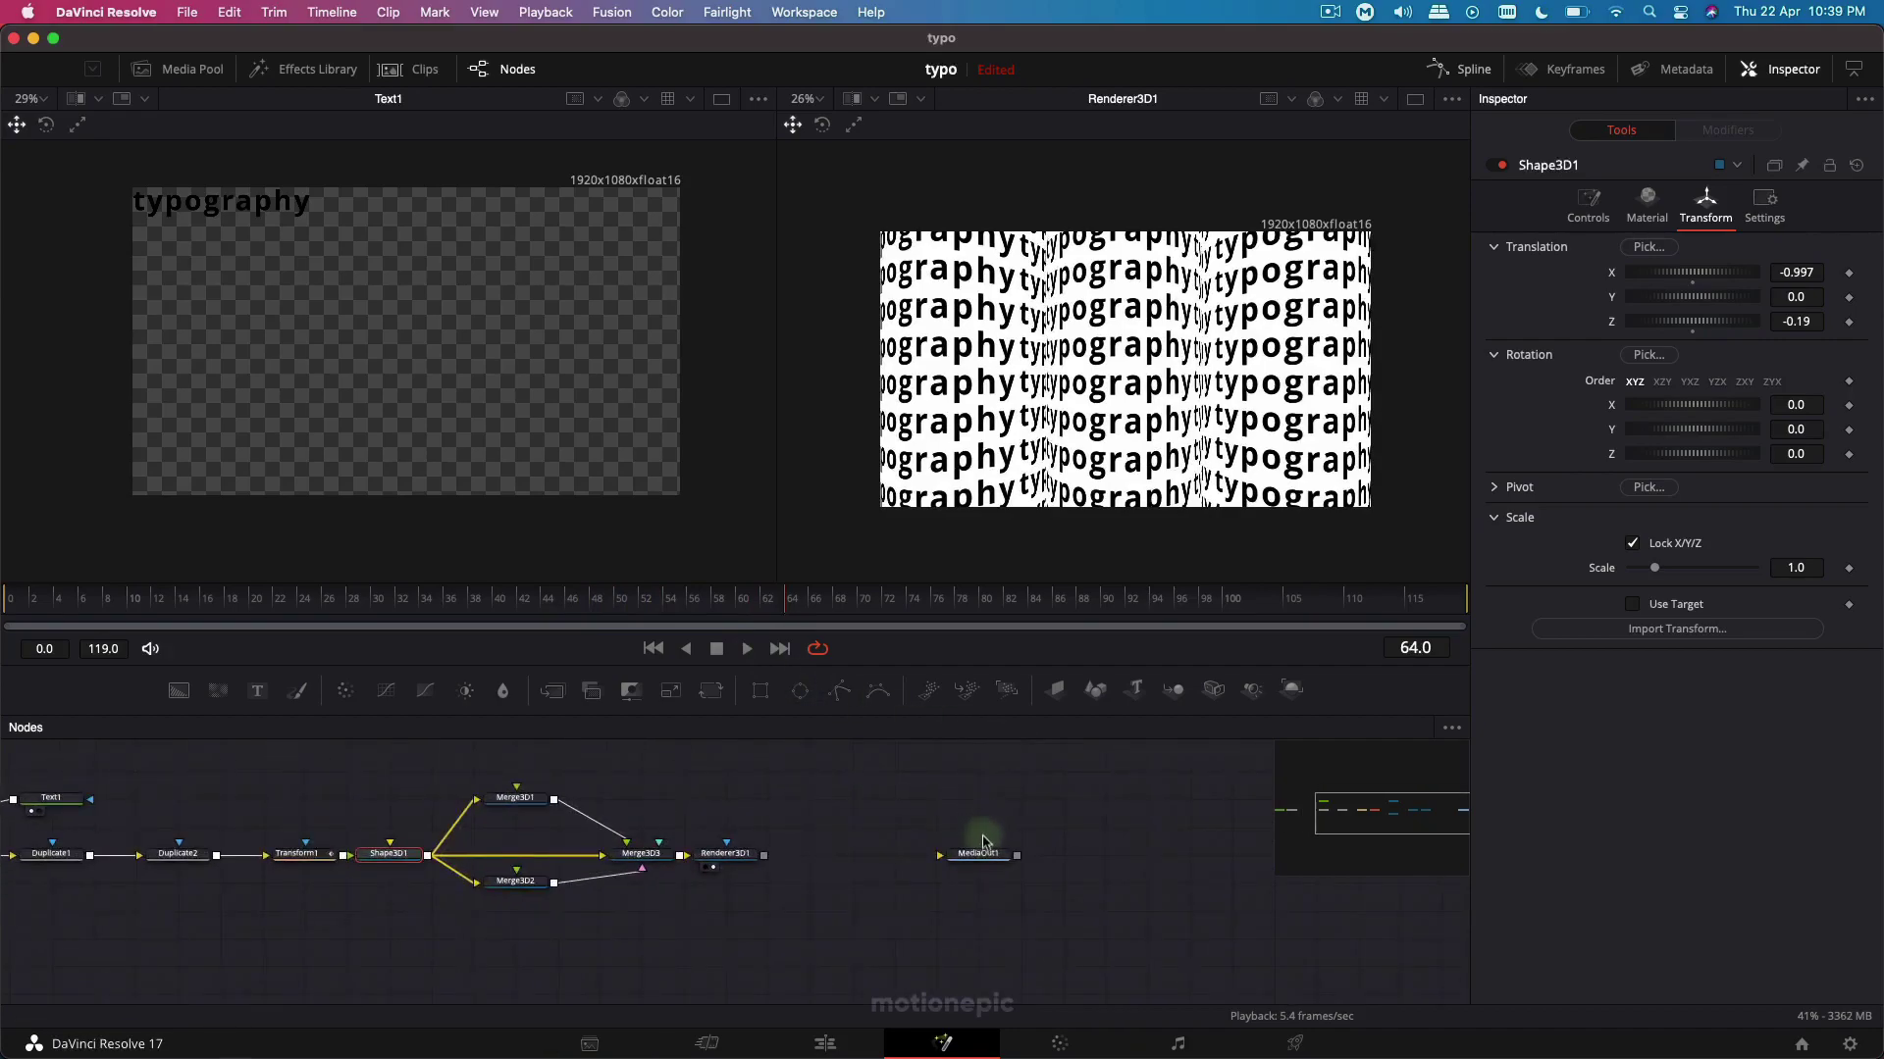
{"action": "left_click_drag", "start_coordinate": [997, 861], "coordinate": [1082, 862]}
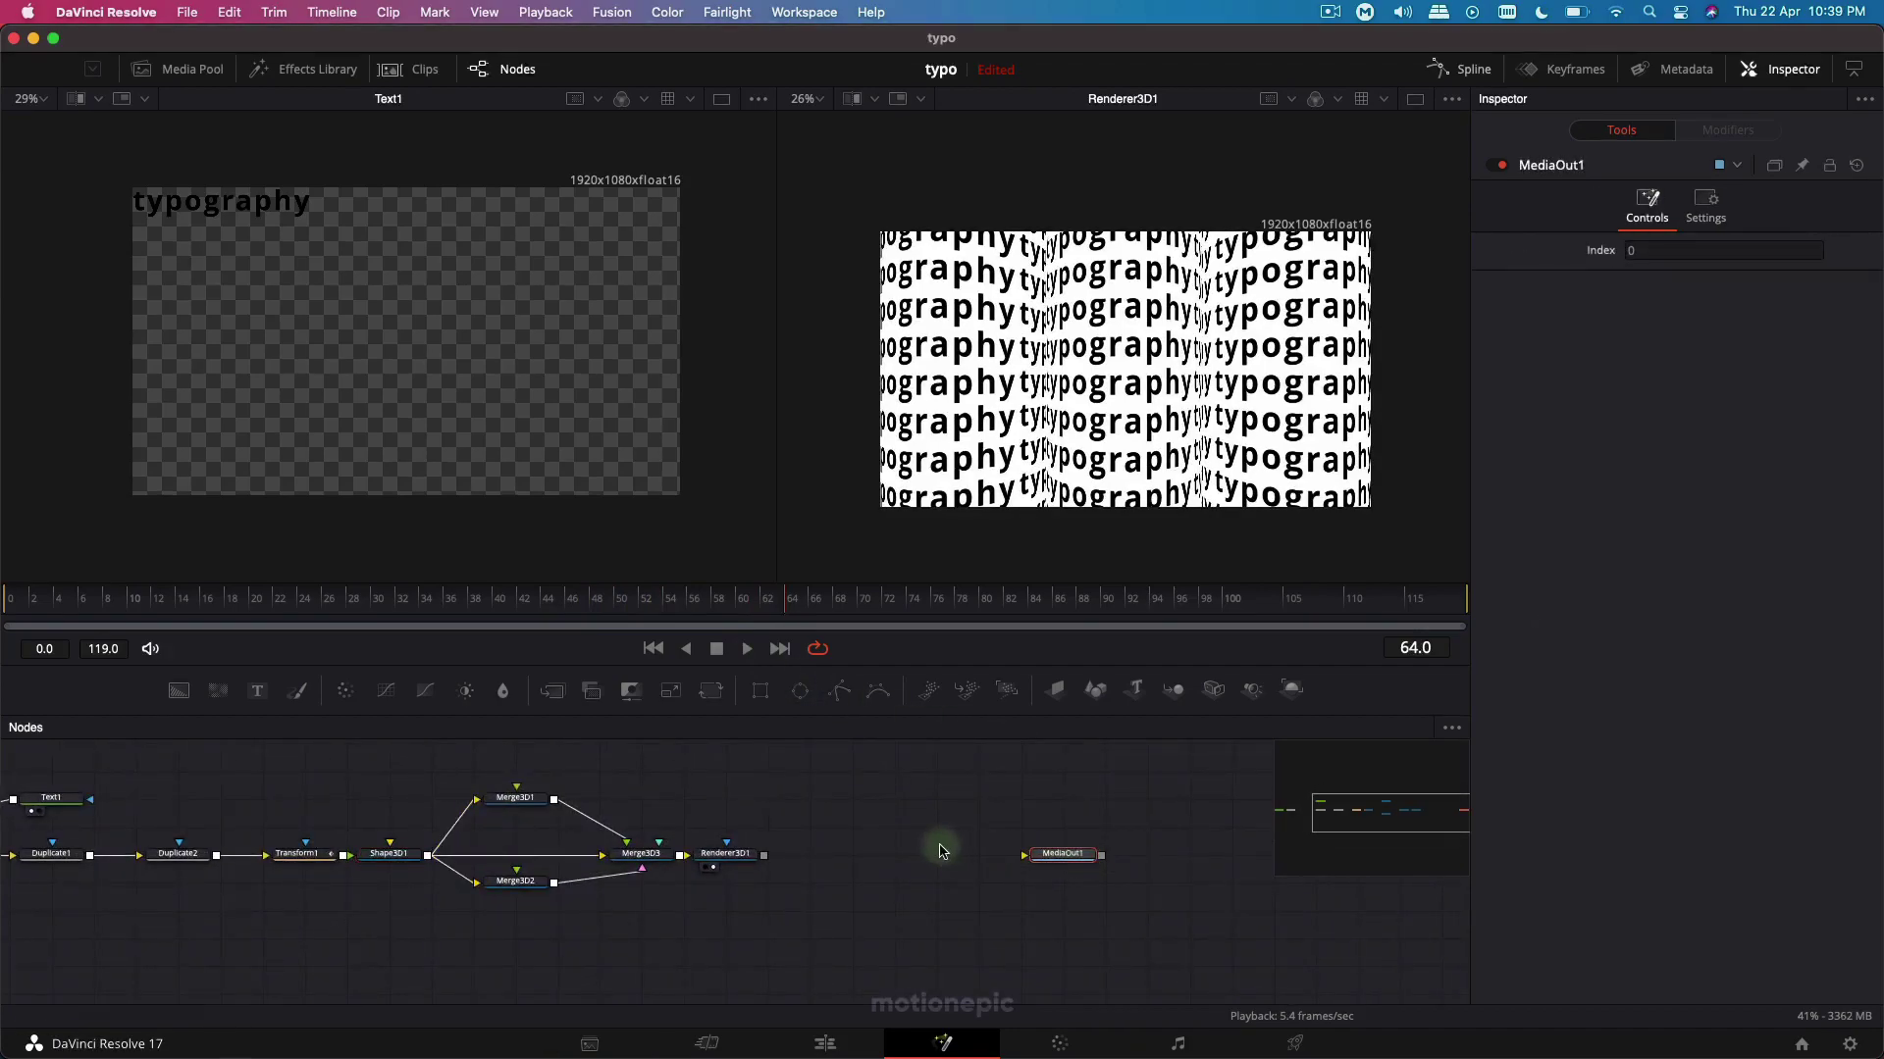
{"action": "left_click", "coordinate": [738, 855]}
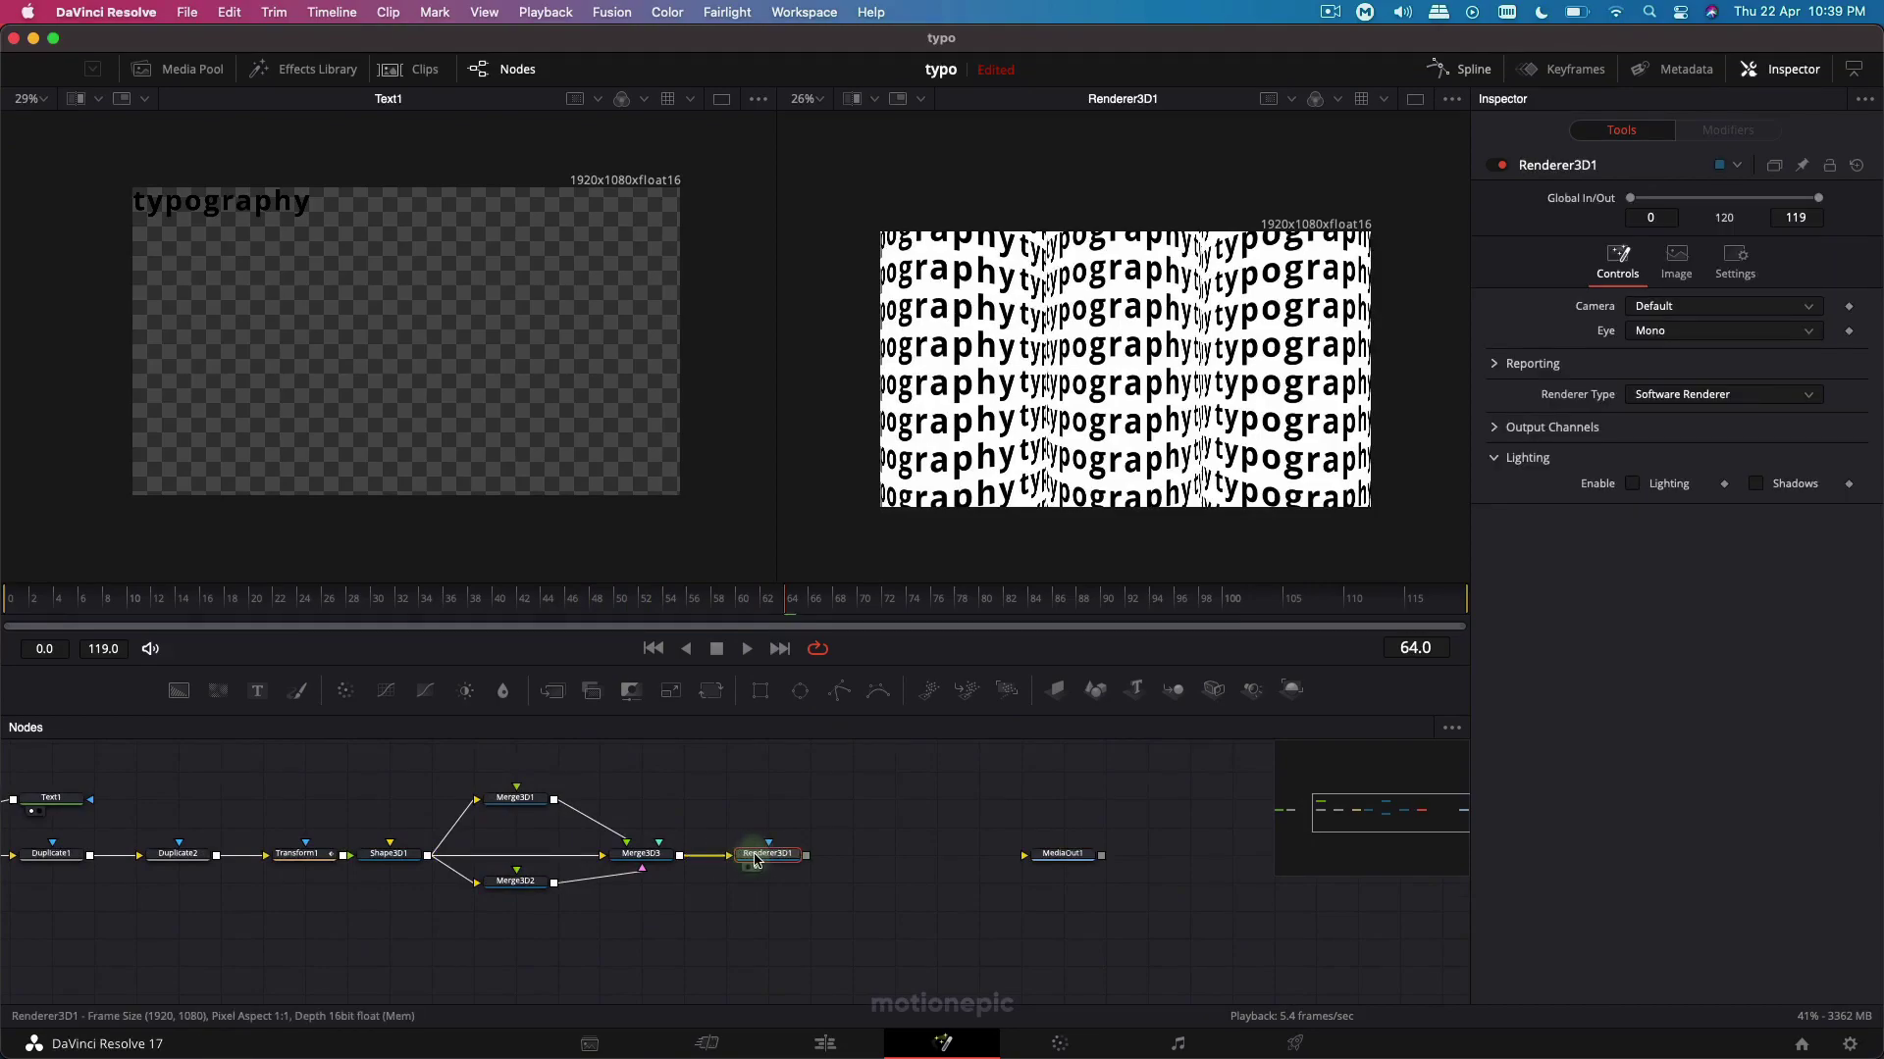
{"action": "left_click_drag", "start_coordinate": [1030, 854], "coordinate": [1072, 854]}
{"action": "left_click", "coordinate": [763, 859]}
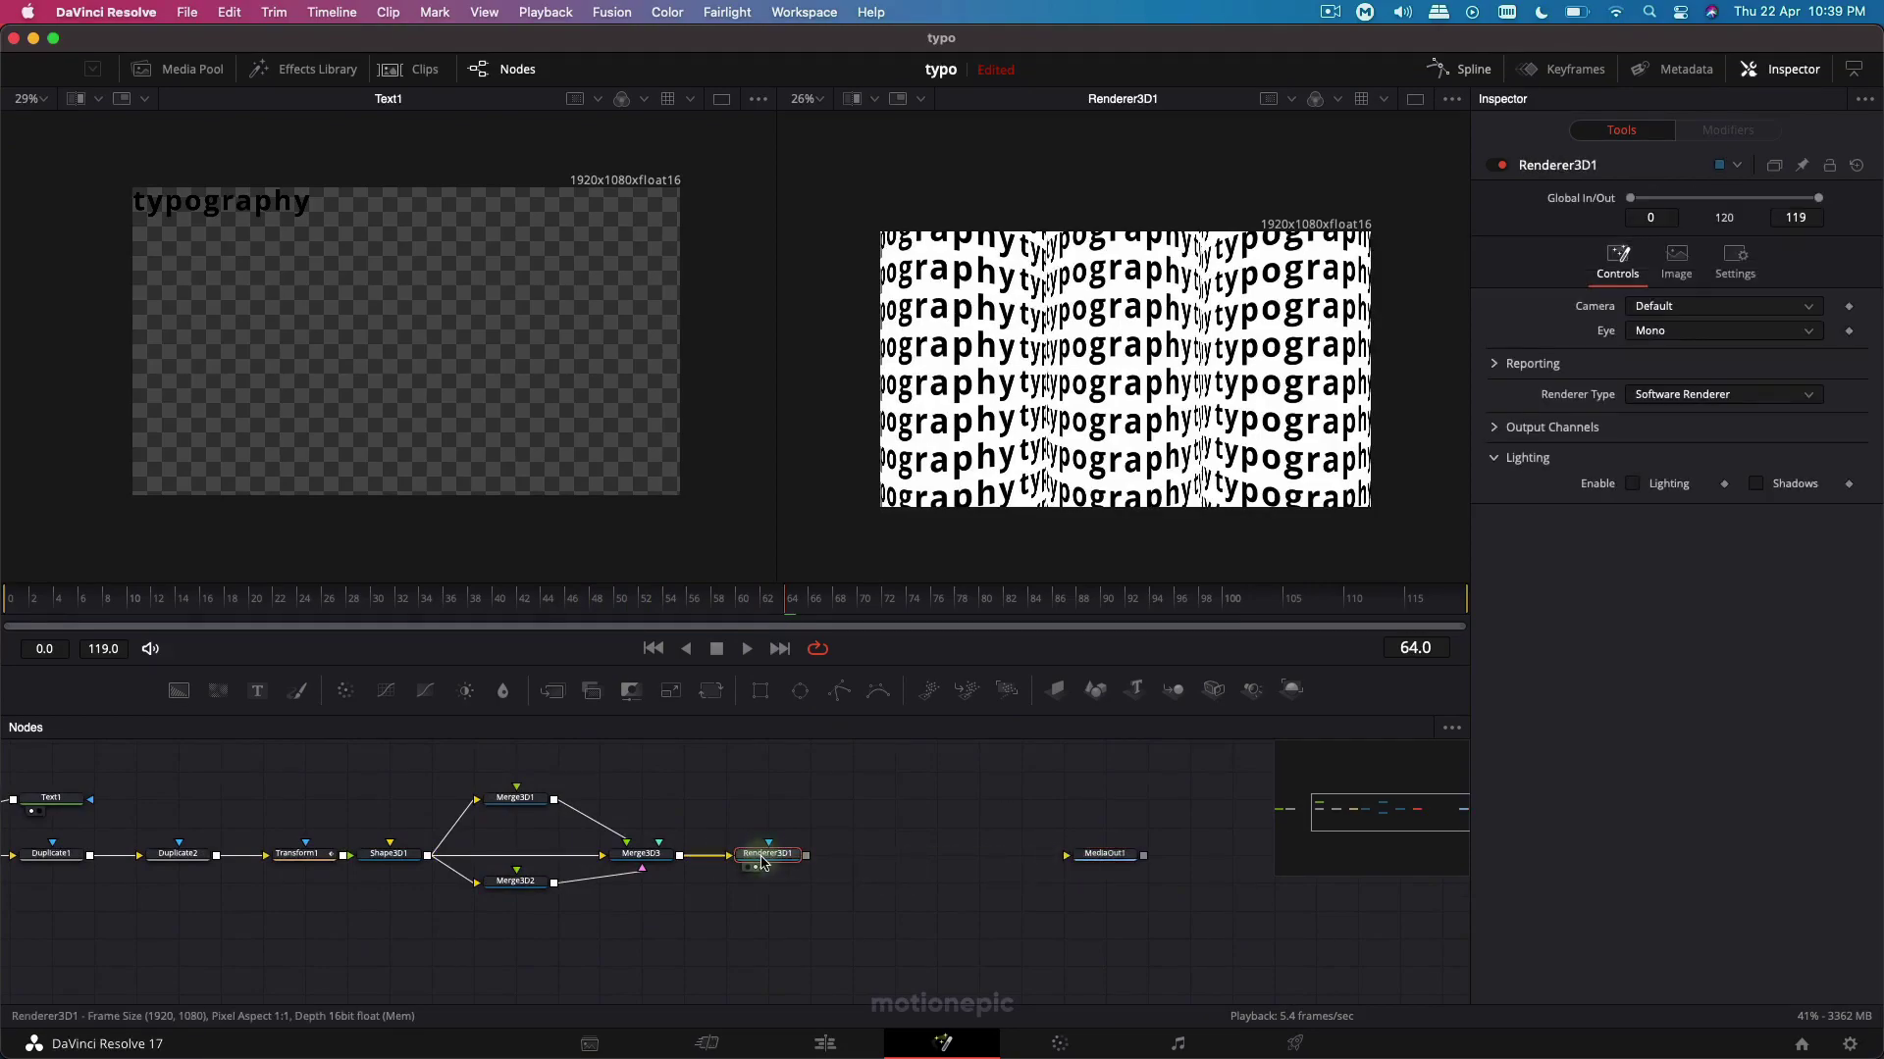
{"action": "key", "text": "shift"}
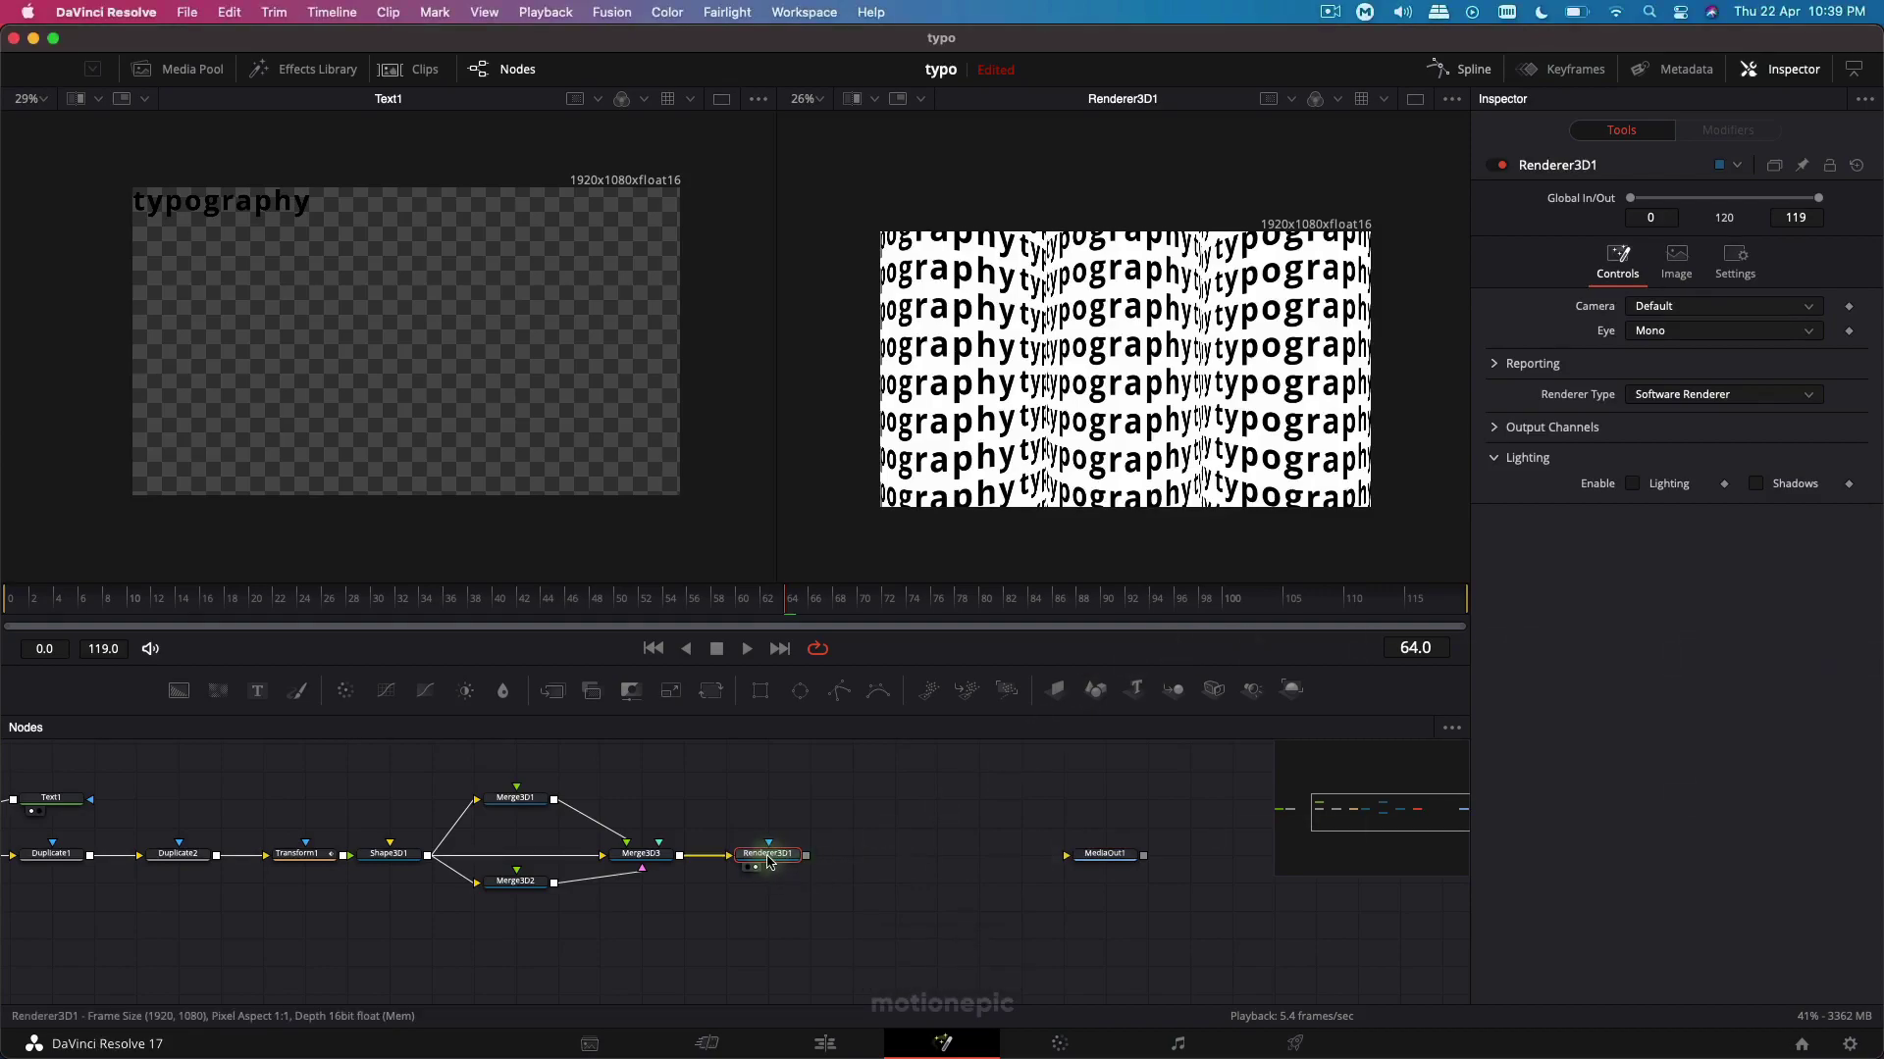
Add Background2 feeding a new Merge2 placed after Renderer3D1.
{"action": "left_click", "coordinate": [179, 695]}
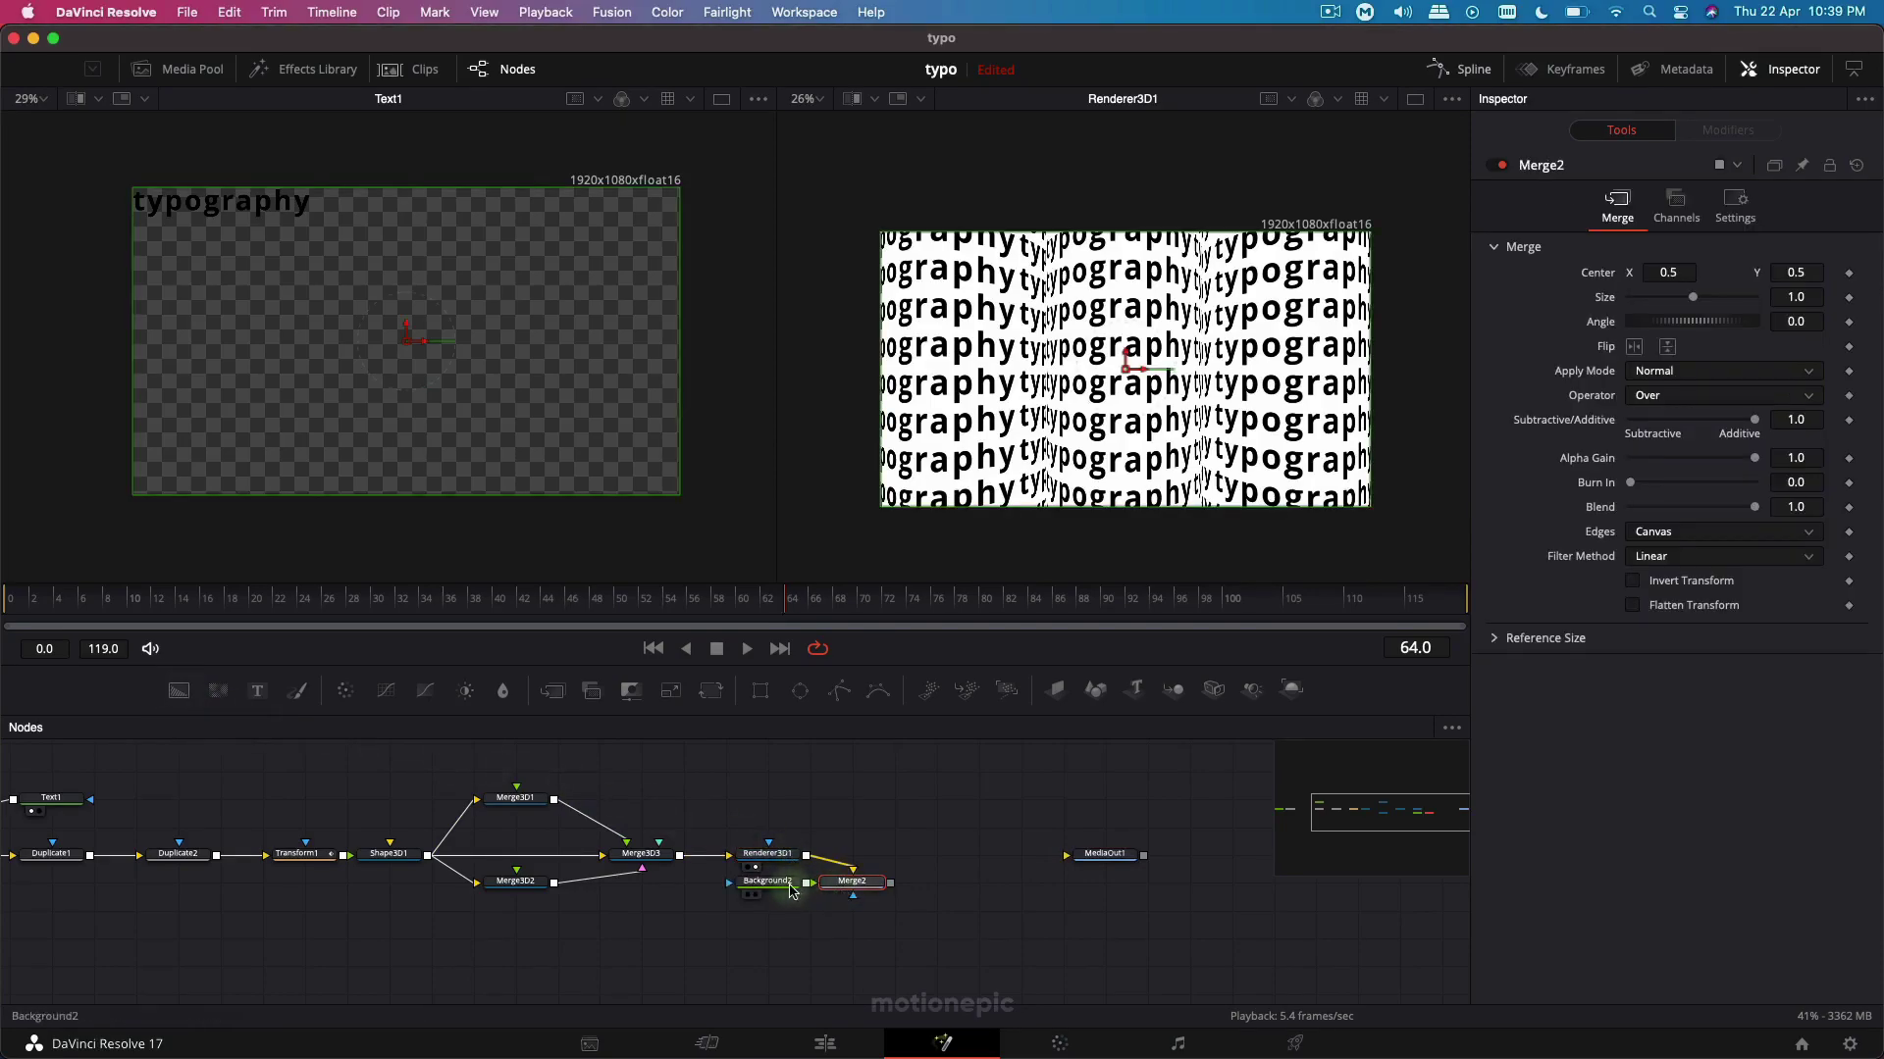
{"action": "left_click_drag", "start_coordinate": [790, 886], "coordinate": [875, 802]}
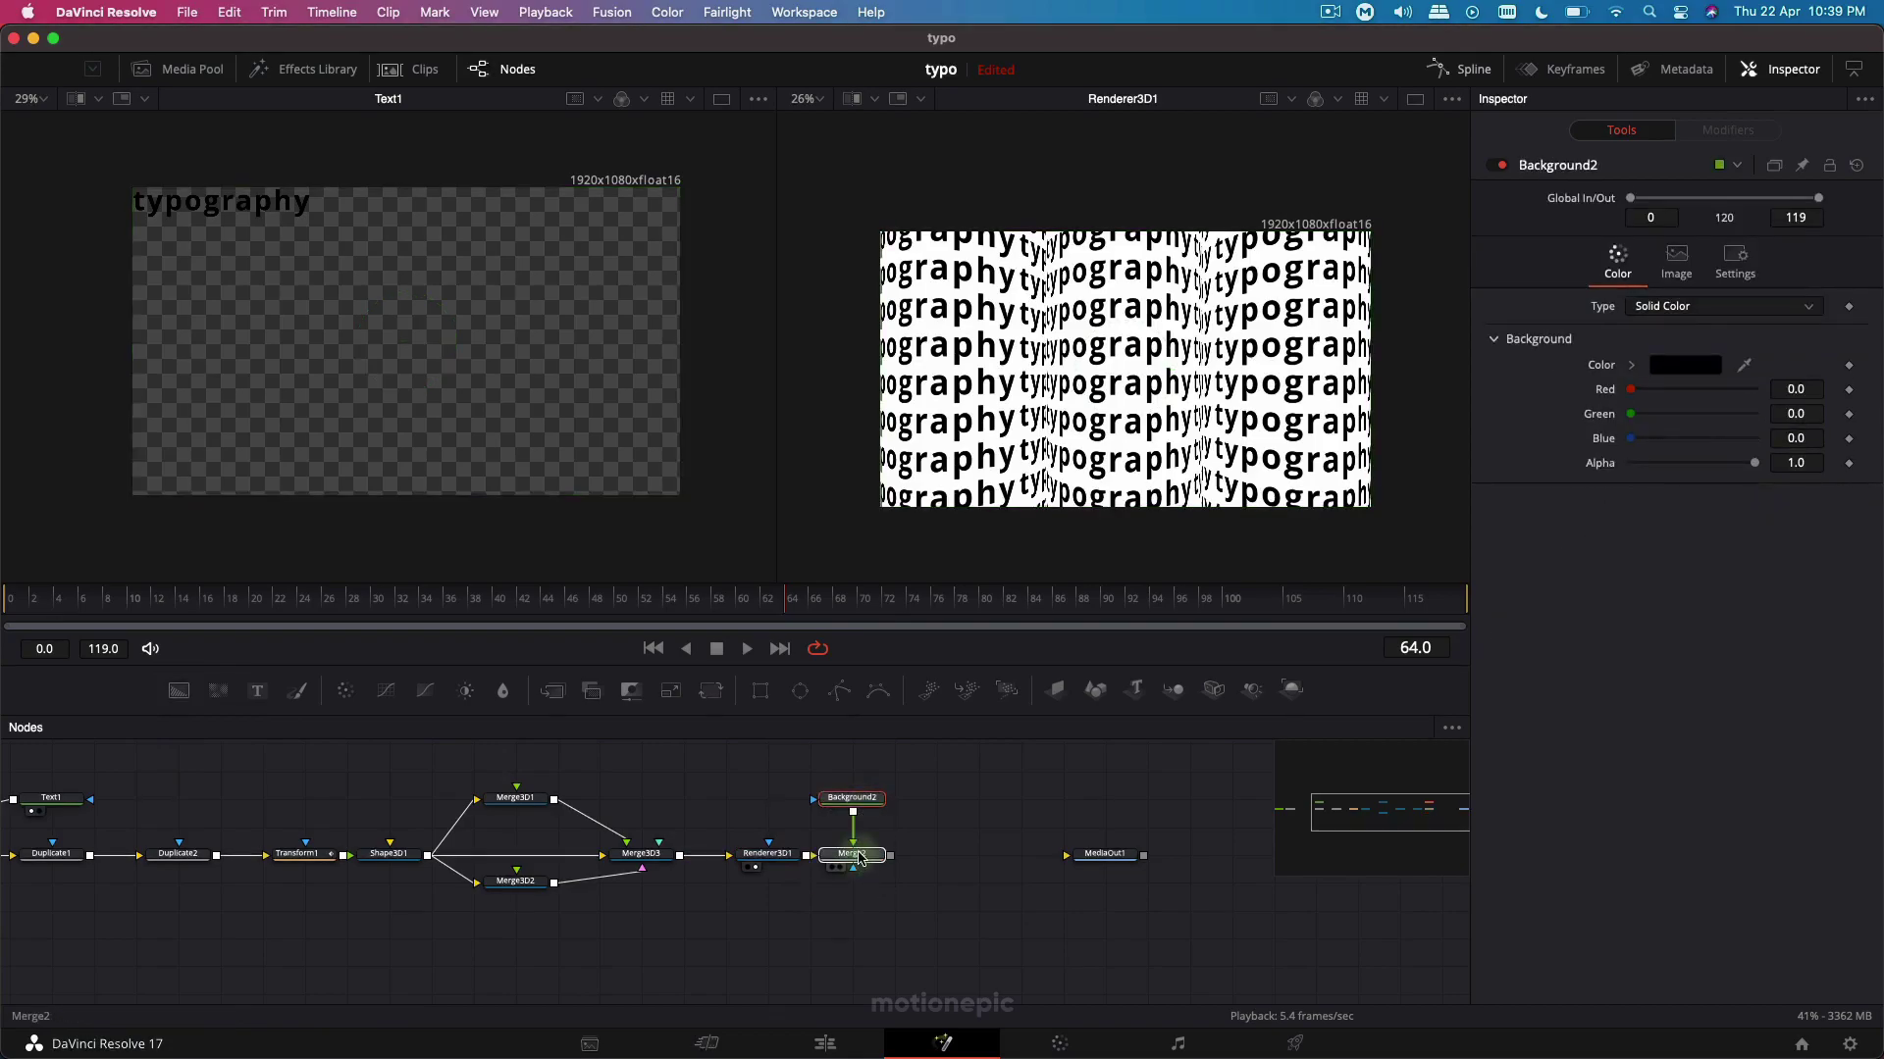
{"action": "left_click", "coordinate": [852, 853]}
{"action": "scroll", "coordinate": [883, 880], "scroll_direction": "right", "scroll_amount": 1}
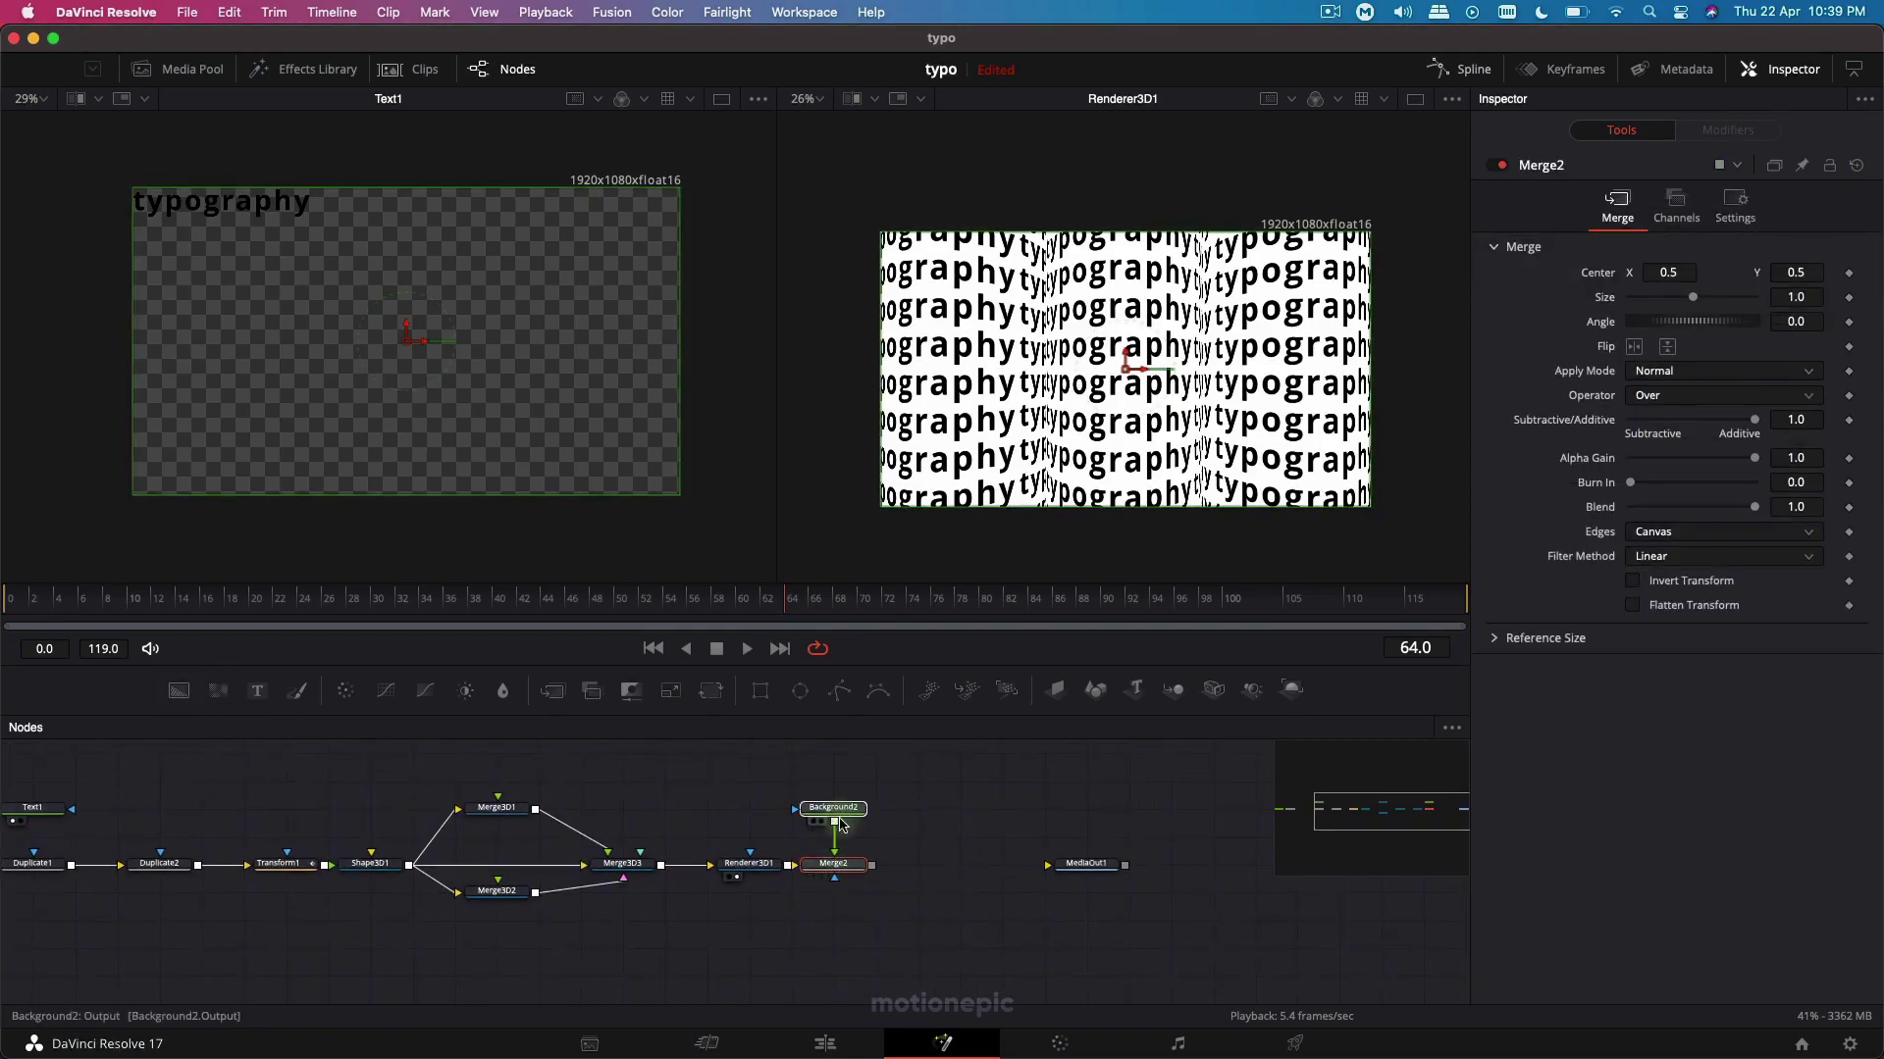
Check Background2's black colour, show Merge2's result in the right viewer, and place Background2 just above Merge2.
{"action": "left_click", "coordinate": [834, 807]}
{"action": "left_click", "coordinate": [852, 867]}
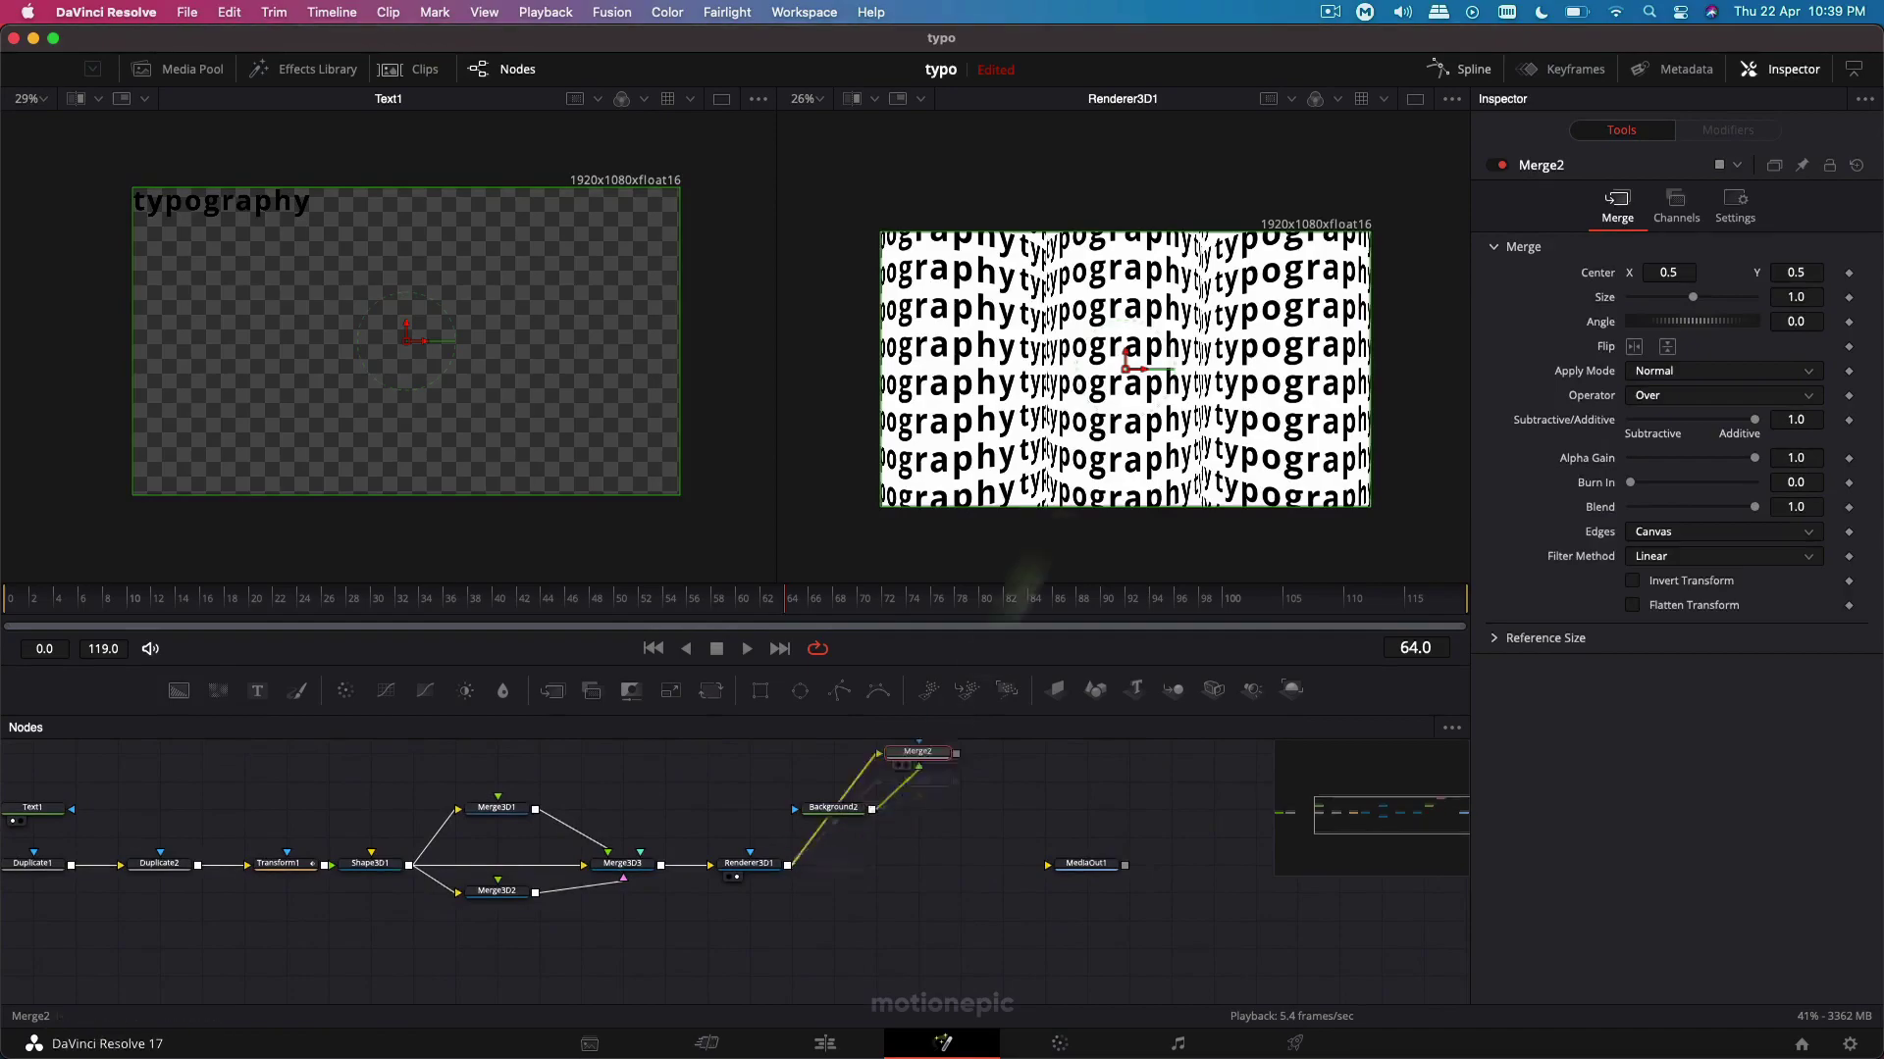
{"action": "key", "text": "2"}
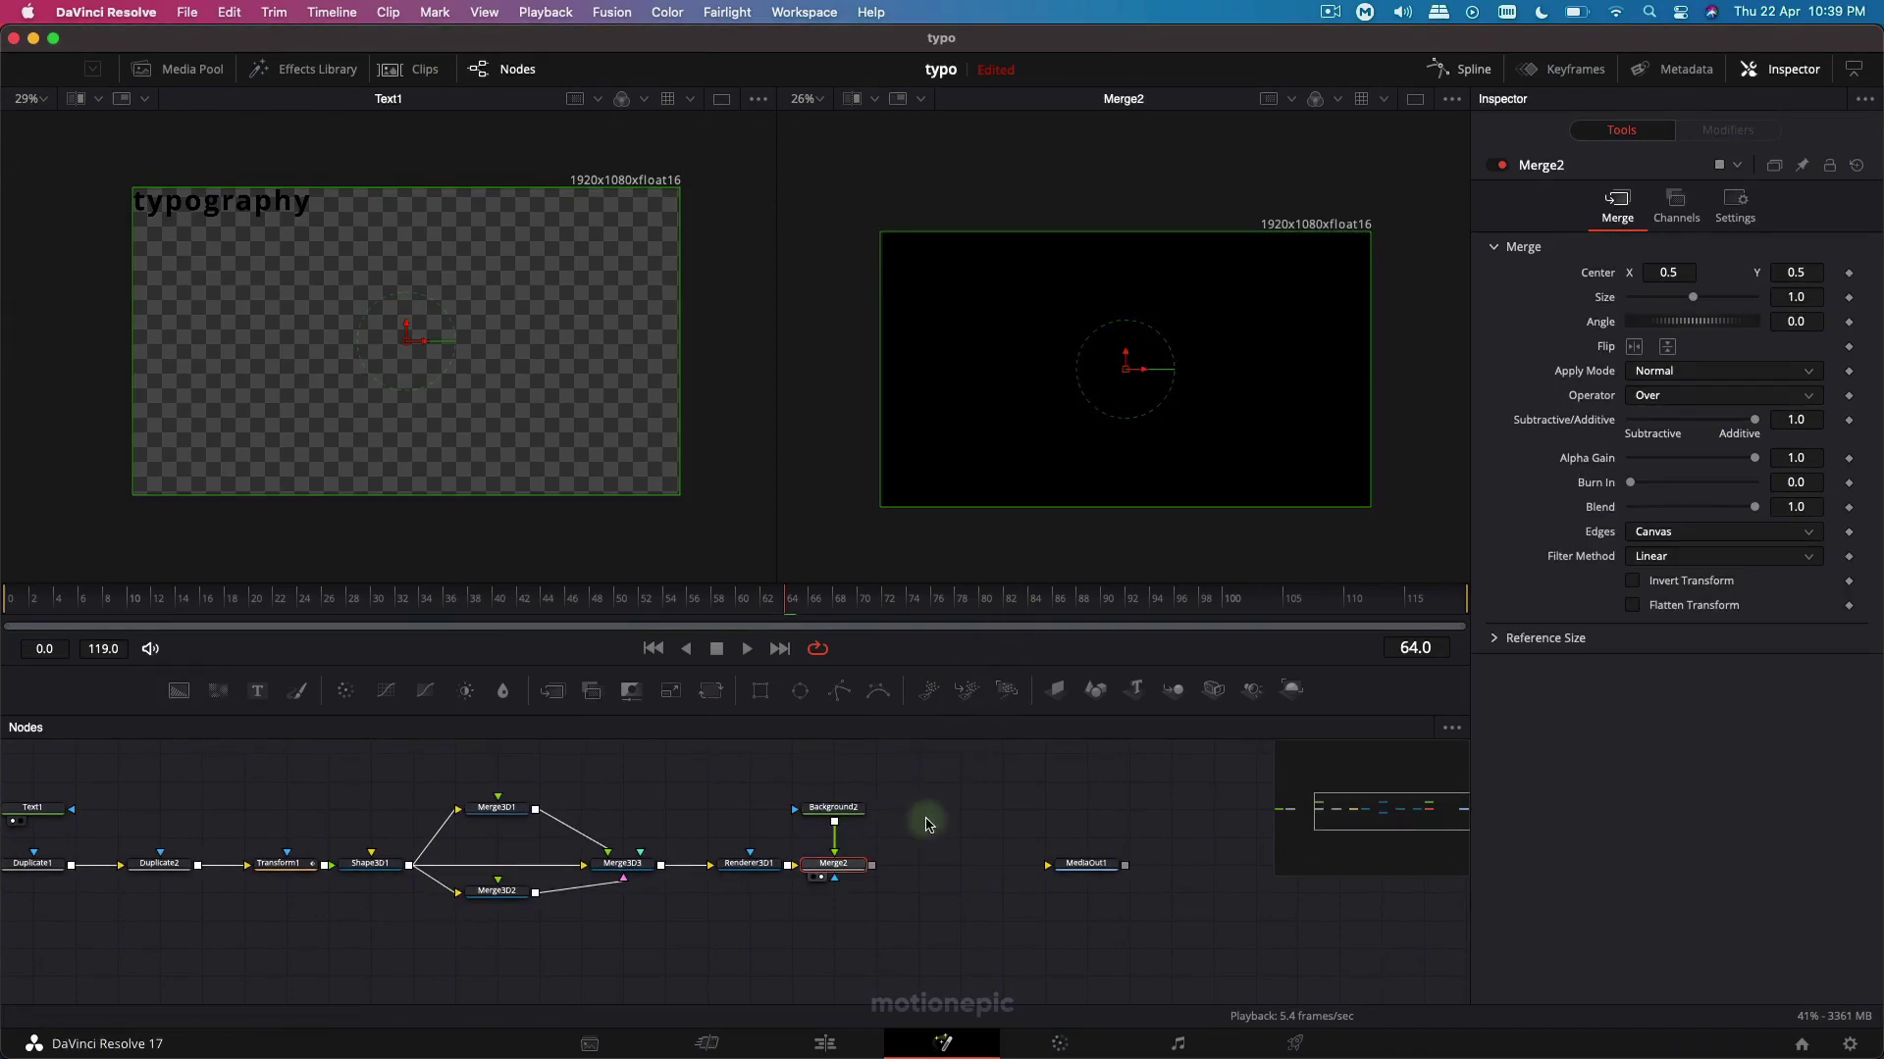
{"action": "left_click", "coordinate": [839, 813]}
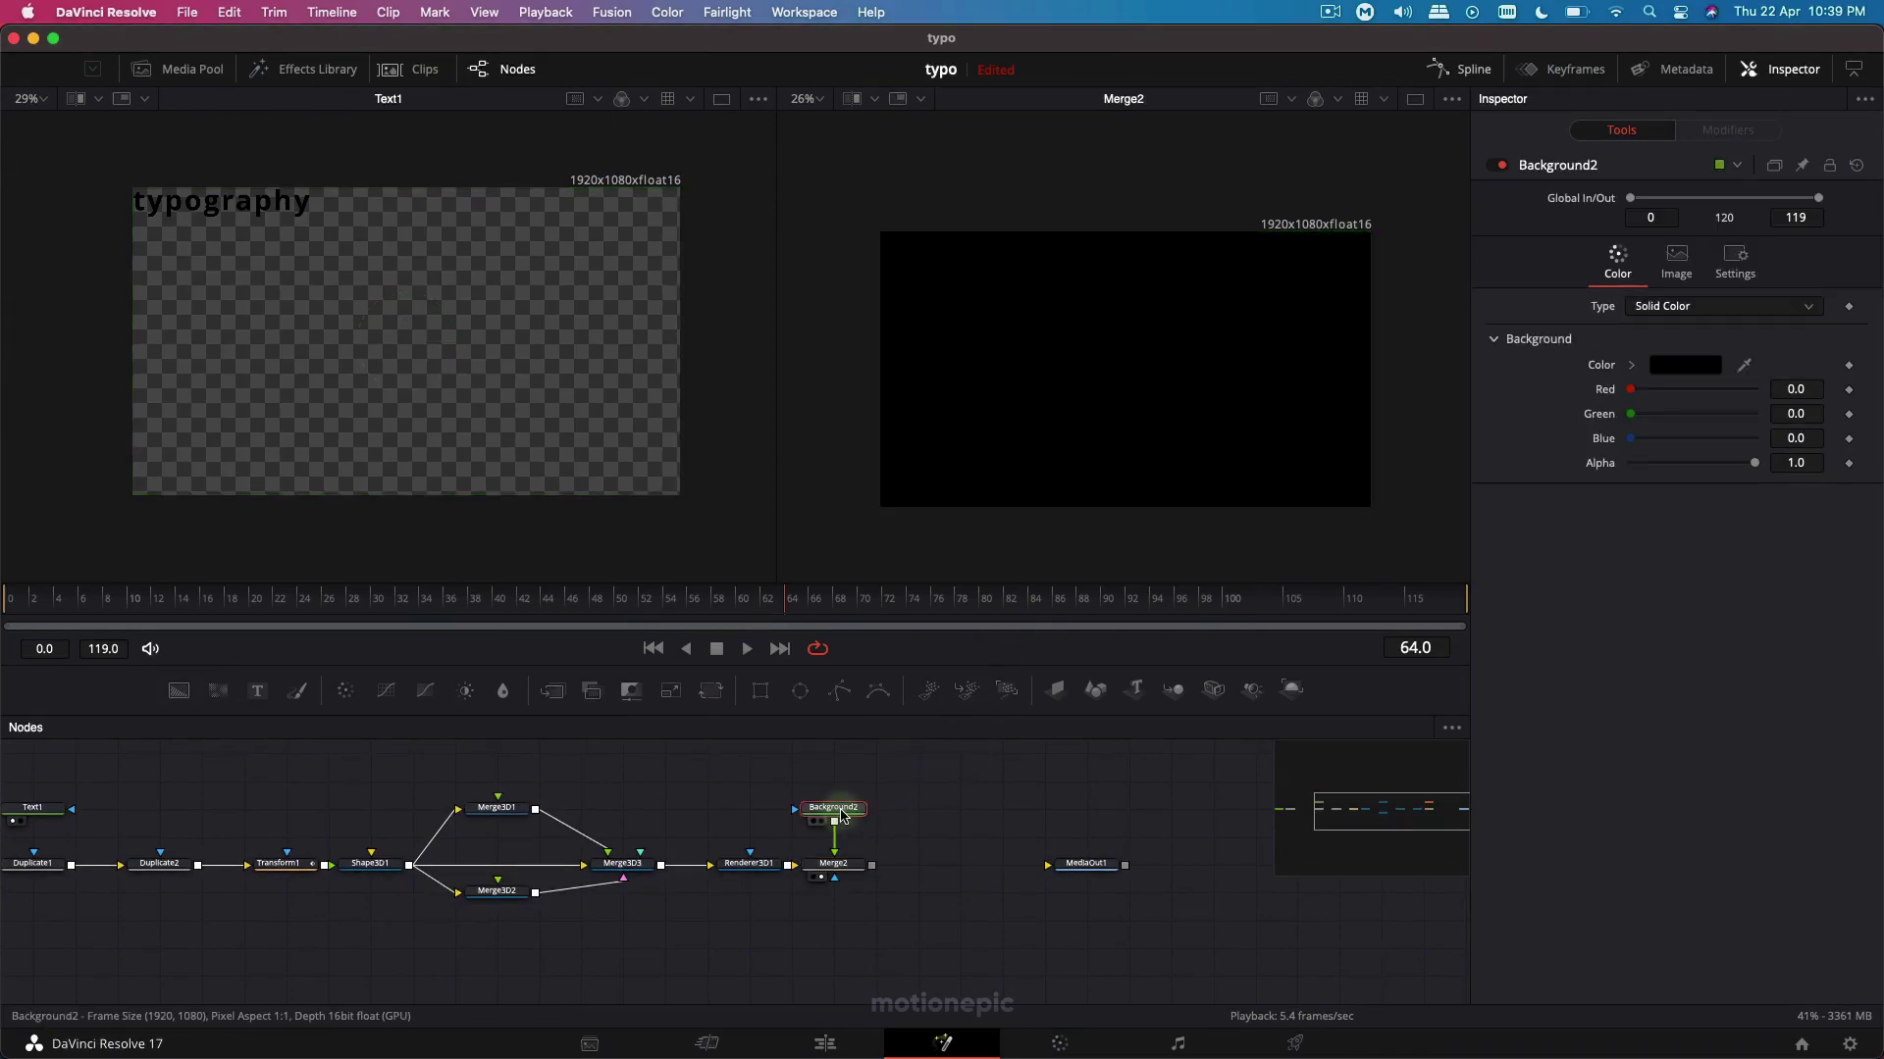
{"action": "left_click_drag", "start_coordinate": [842, 822], "coordinate": [842, 851]}
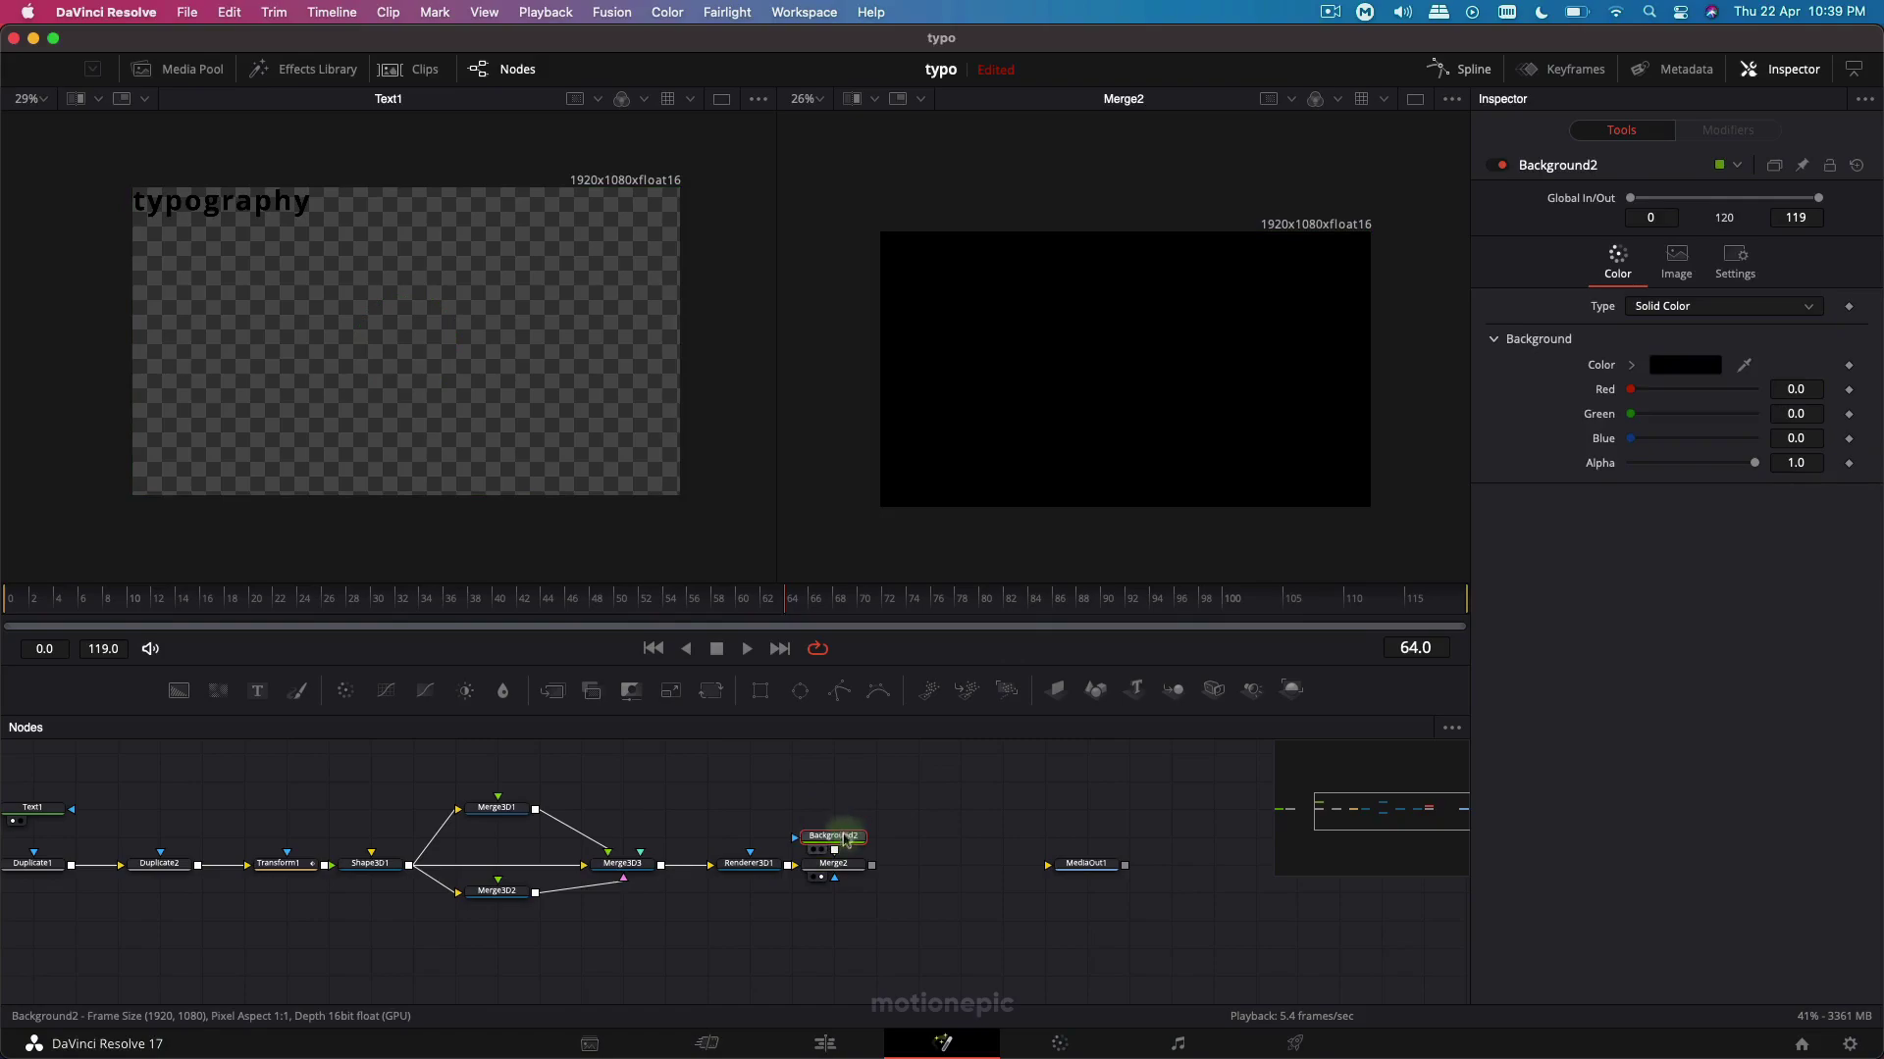
Add a Rectangle mask to Background2 with height 1.3, width 0.016 and soft edge 0.0126.
{"action": "left_click", "coordinate": [762, 694]}
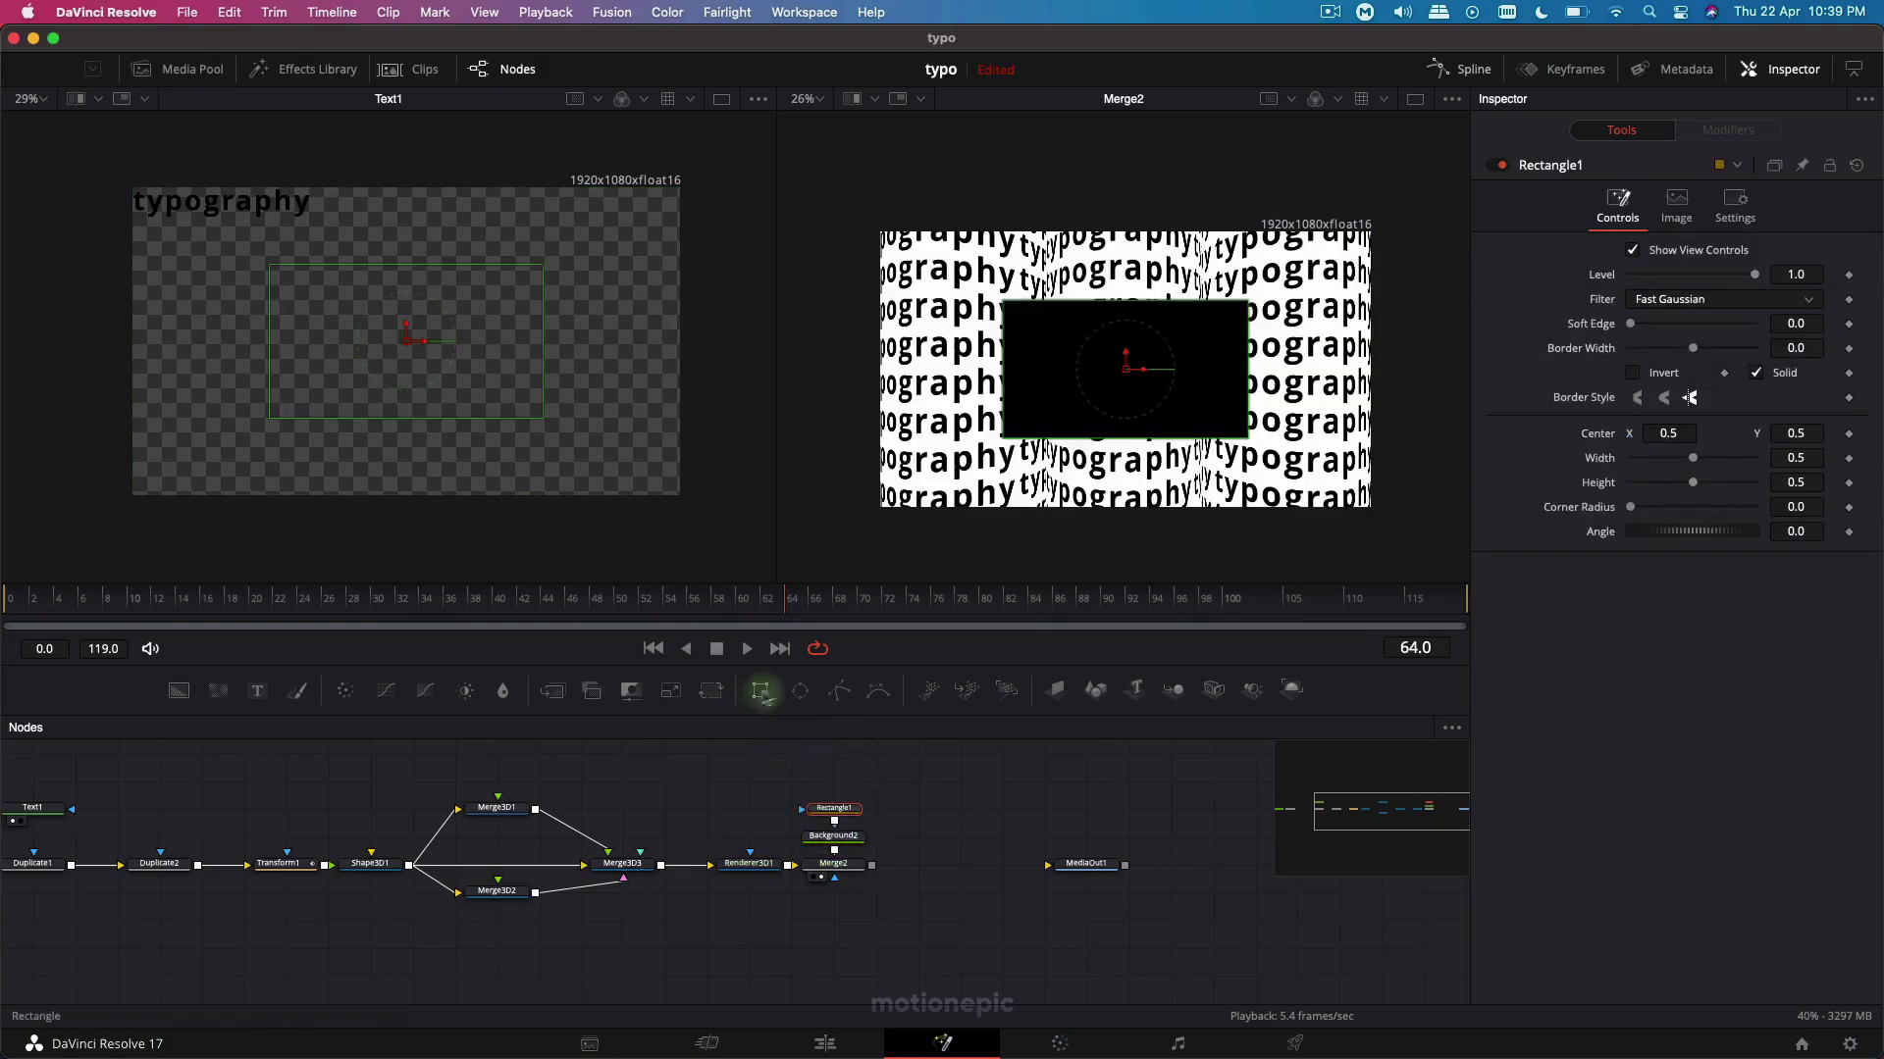
{"action": "left_click_drag", "start_coordinate": [1693, 487], "coordinate": [1837, 487]}
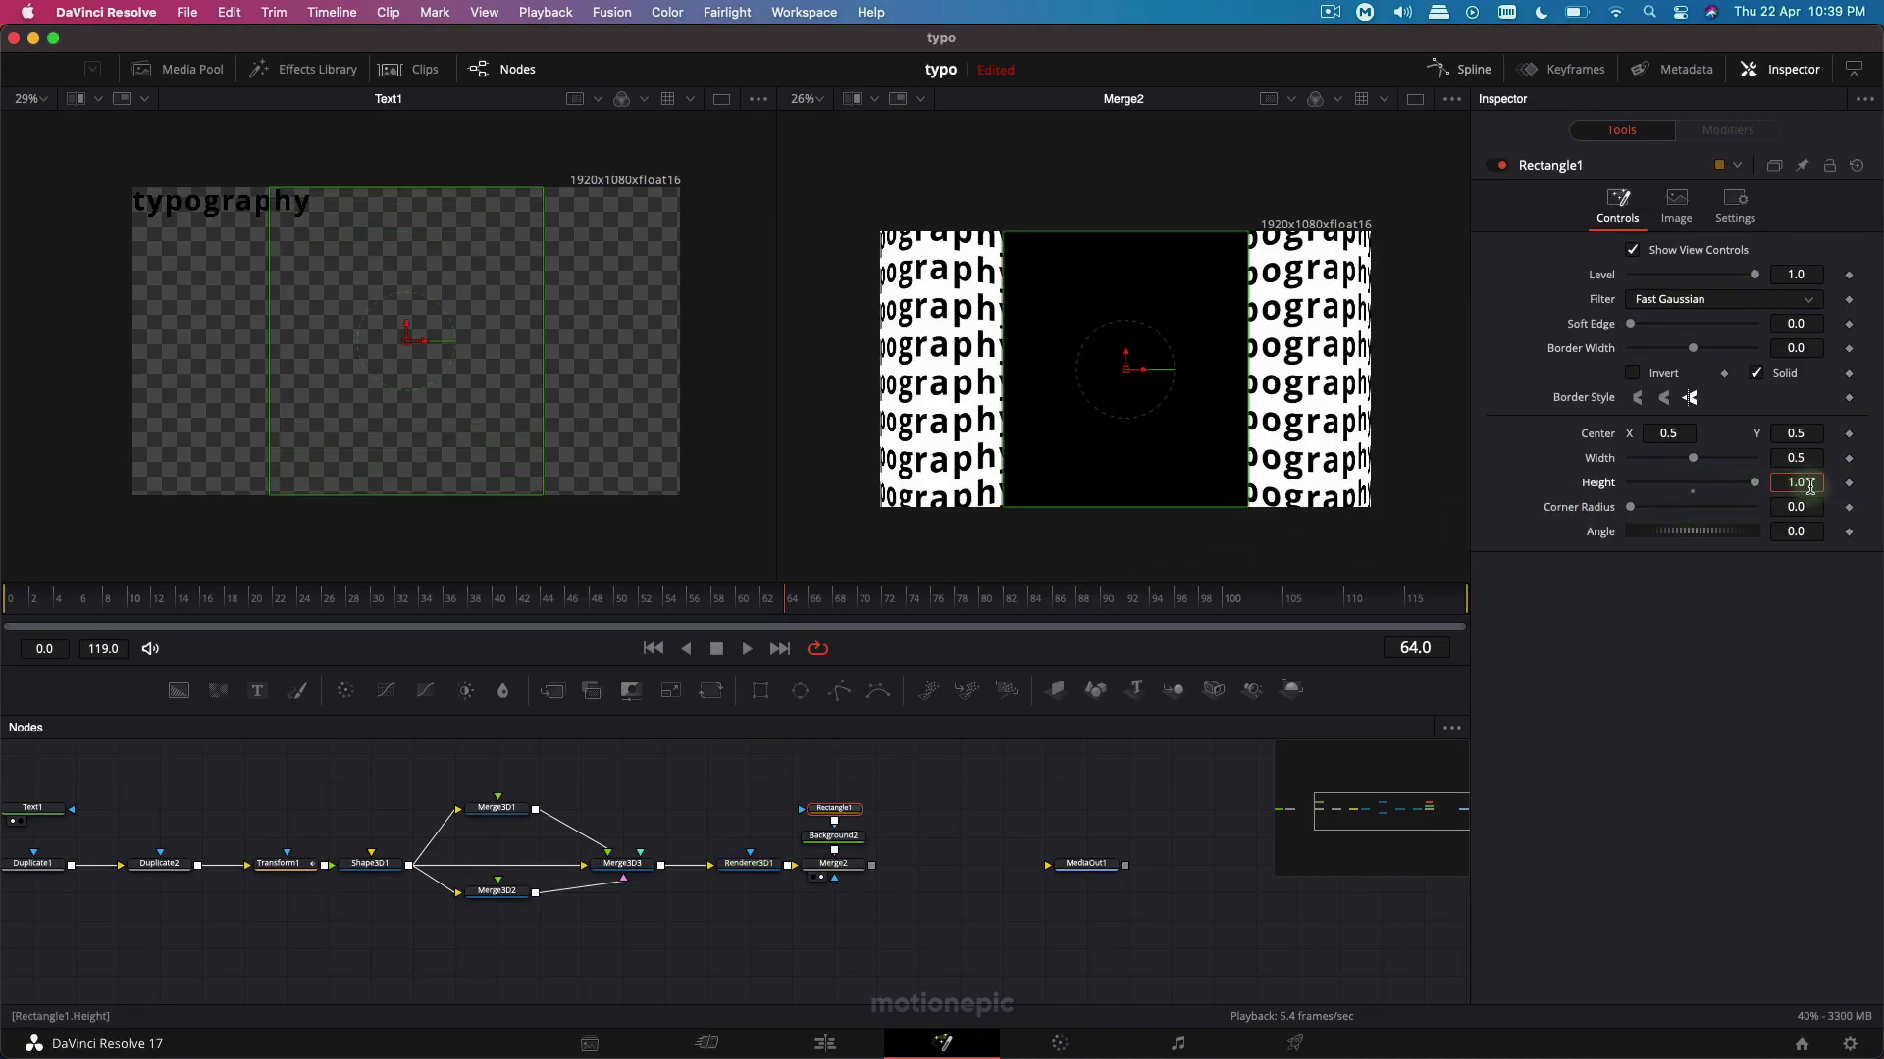
{"action": "key", "text": "BackSpace"}
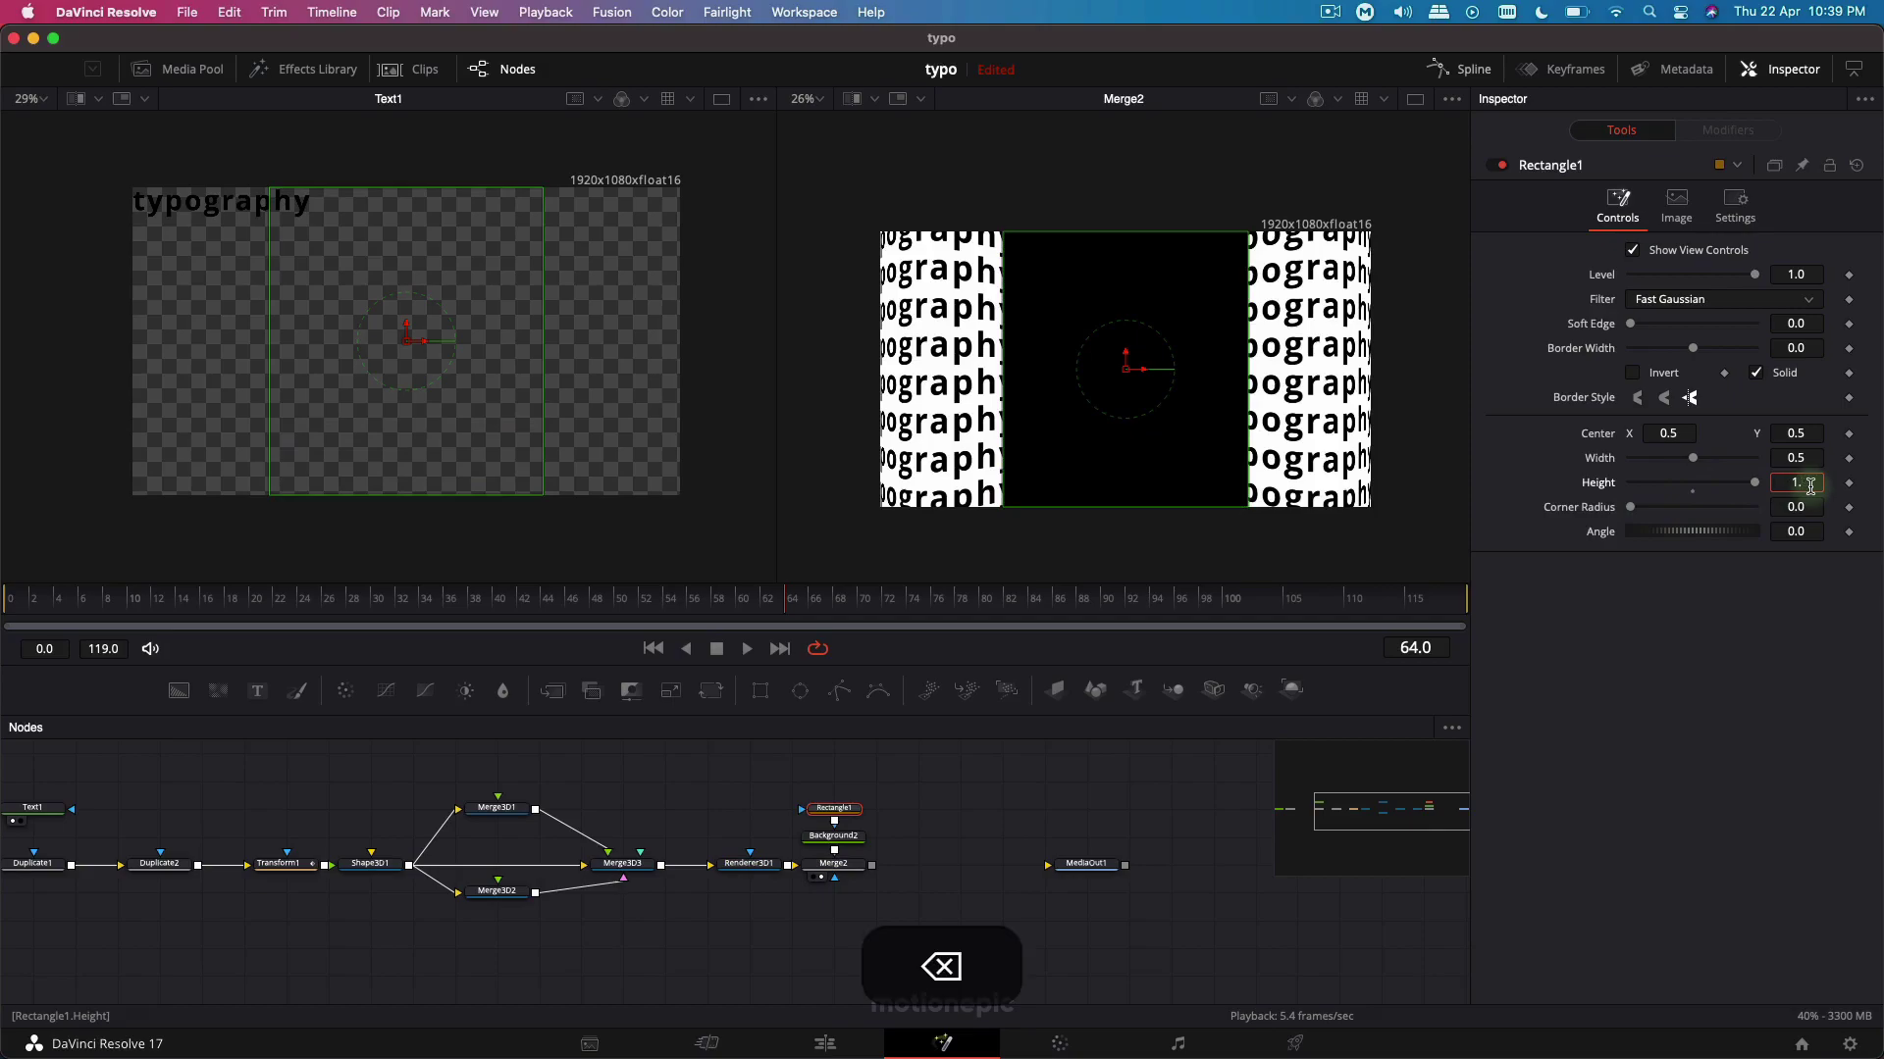
{"action": "key", "text": "Return"}
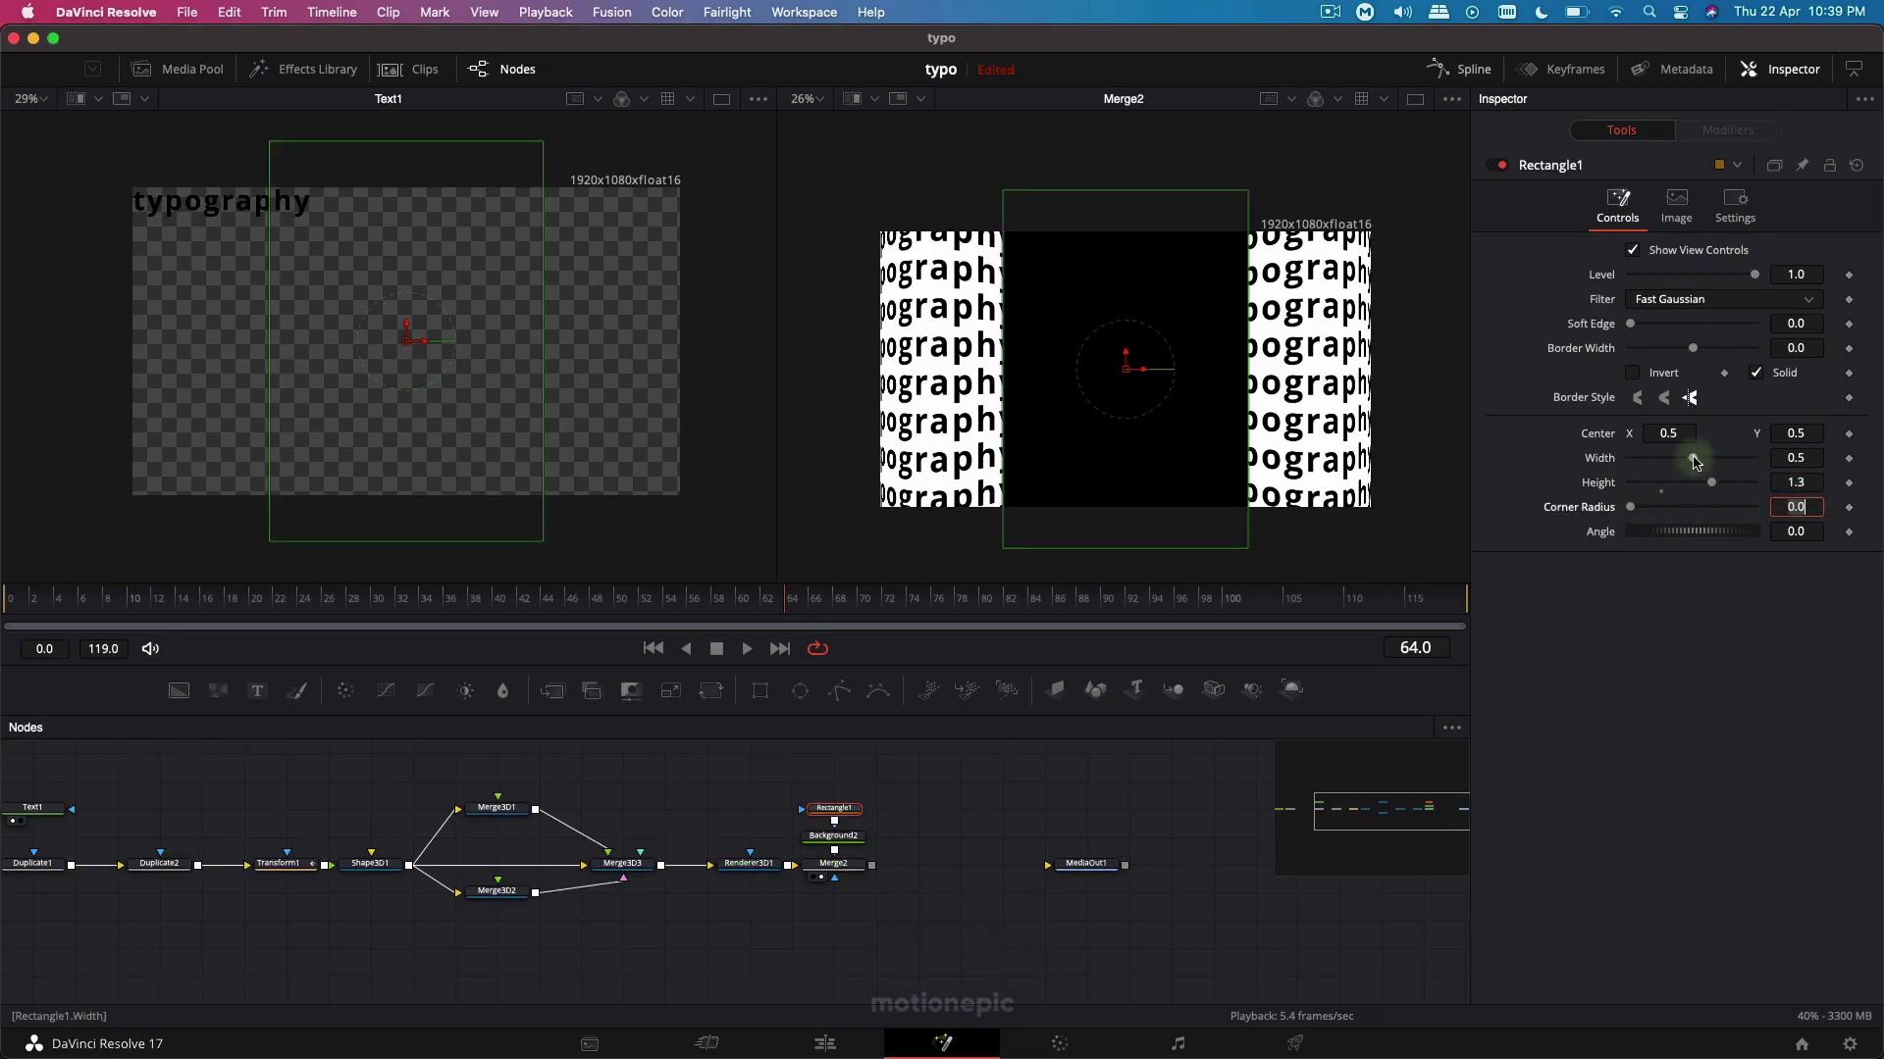
{"action": "left_click_drag", "start_coordinate": [1692, 458], "coordinate": [1631, 458]}
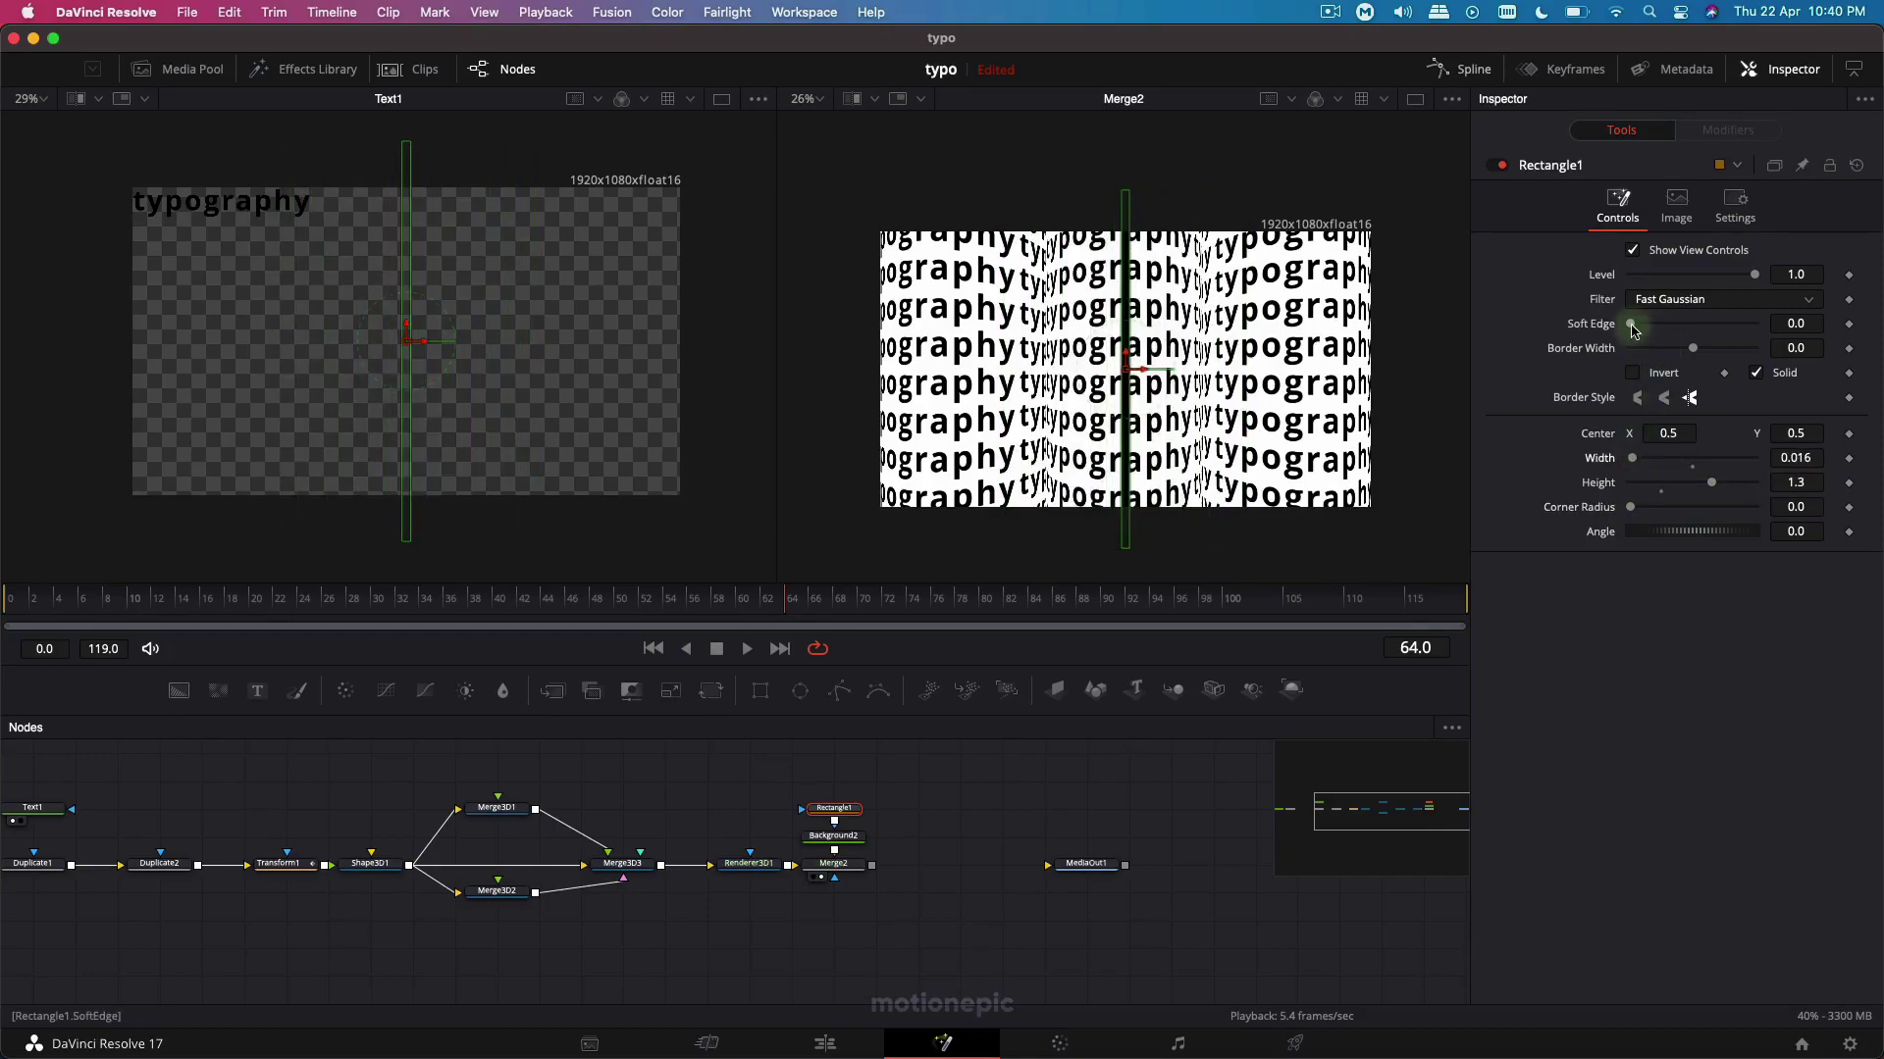
{"action": "left_click_drag", "start_coordinate": [1636, 331], "coordinate": [1644, 333]}
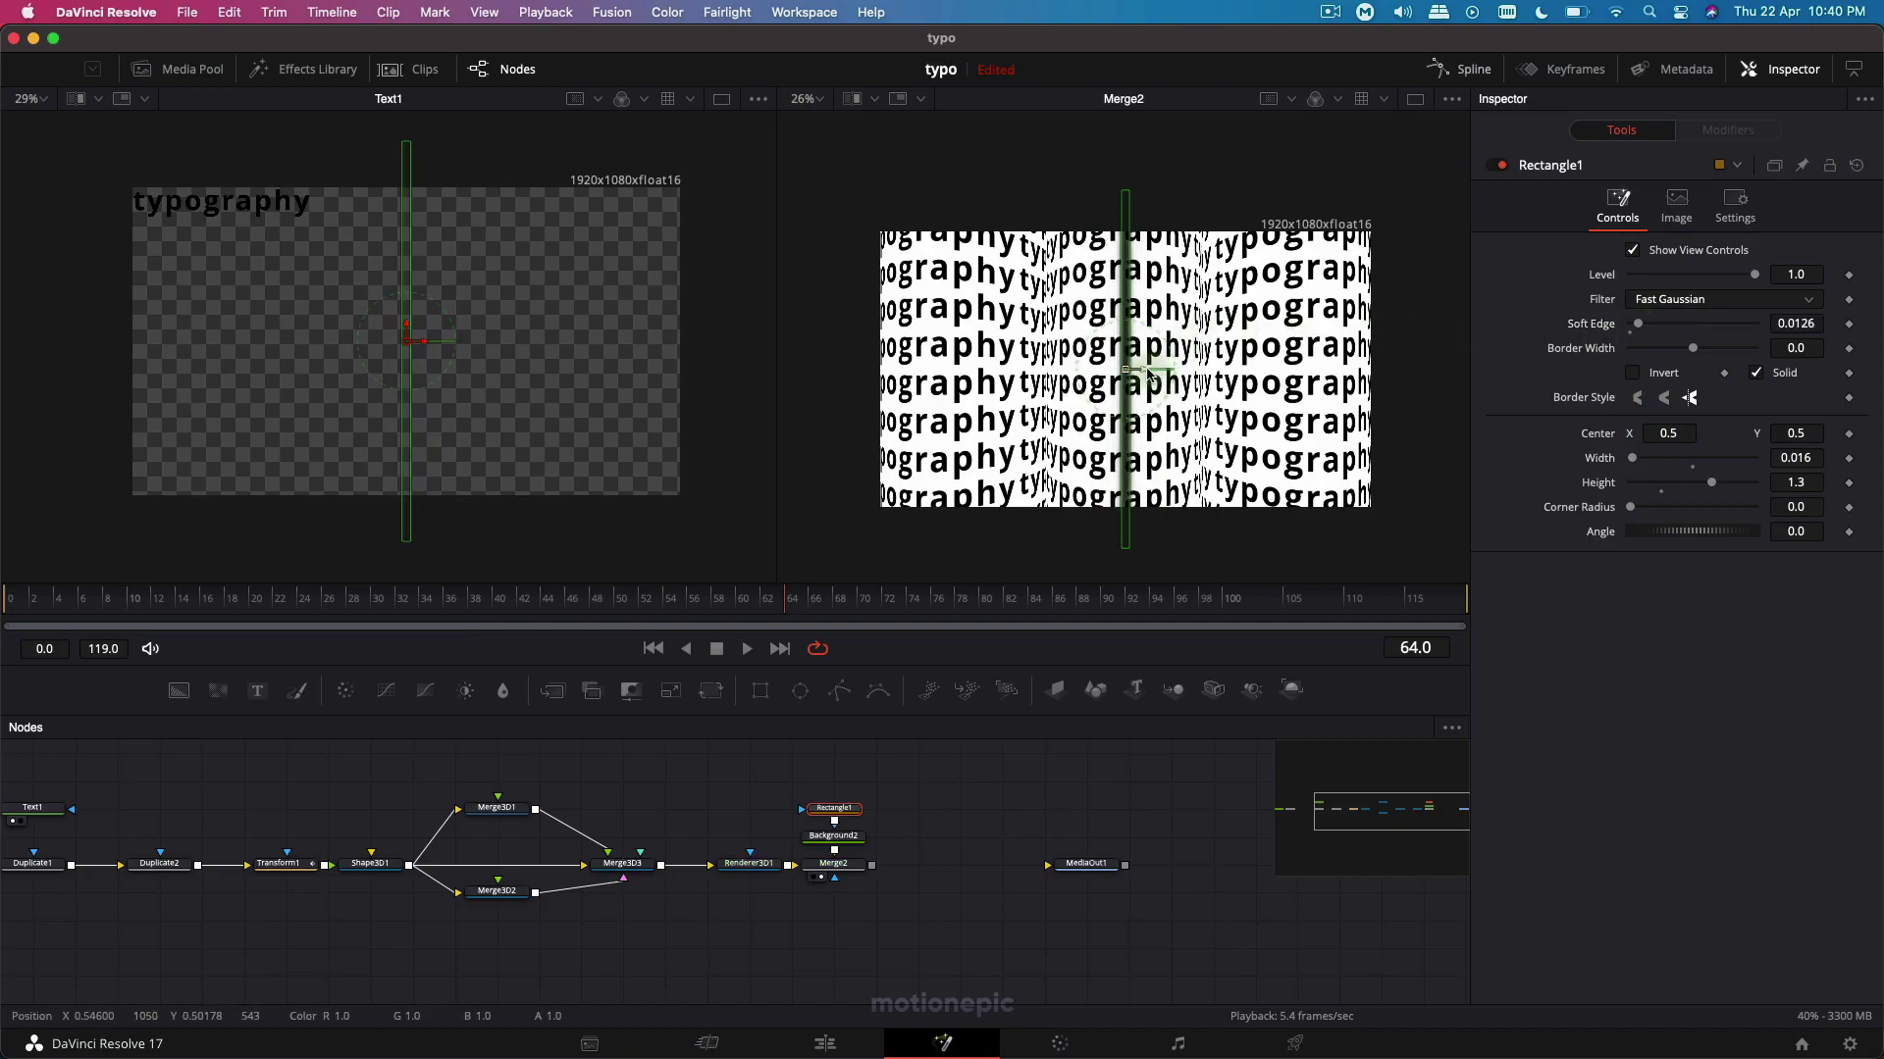
Center the strip on the first seam (X ≈0.337), add a 0.01 border, and move Rectangle1 above Background2.
{"action": "left_click_drag", "start_coordinate": [1150, 376], "coordinate": [1067, 365]}
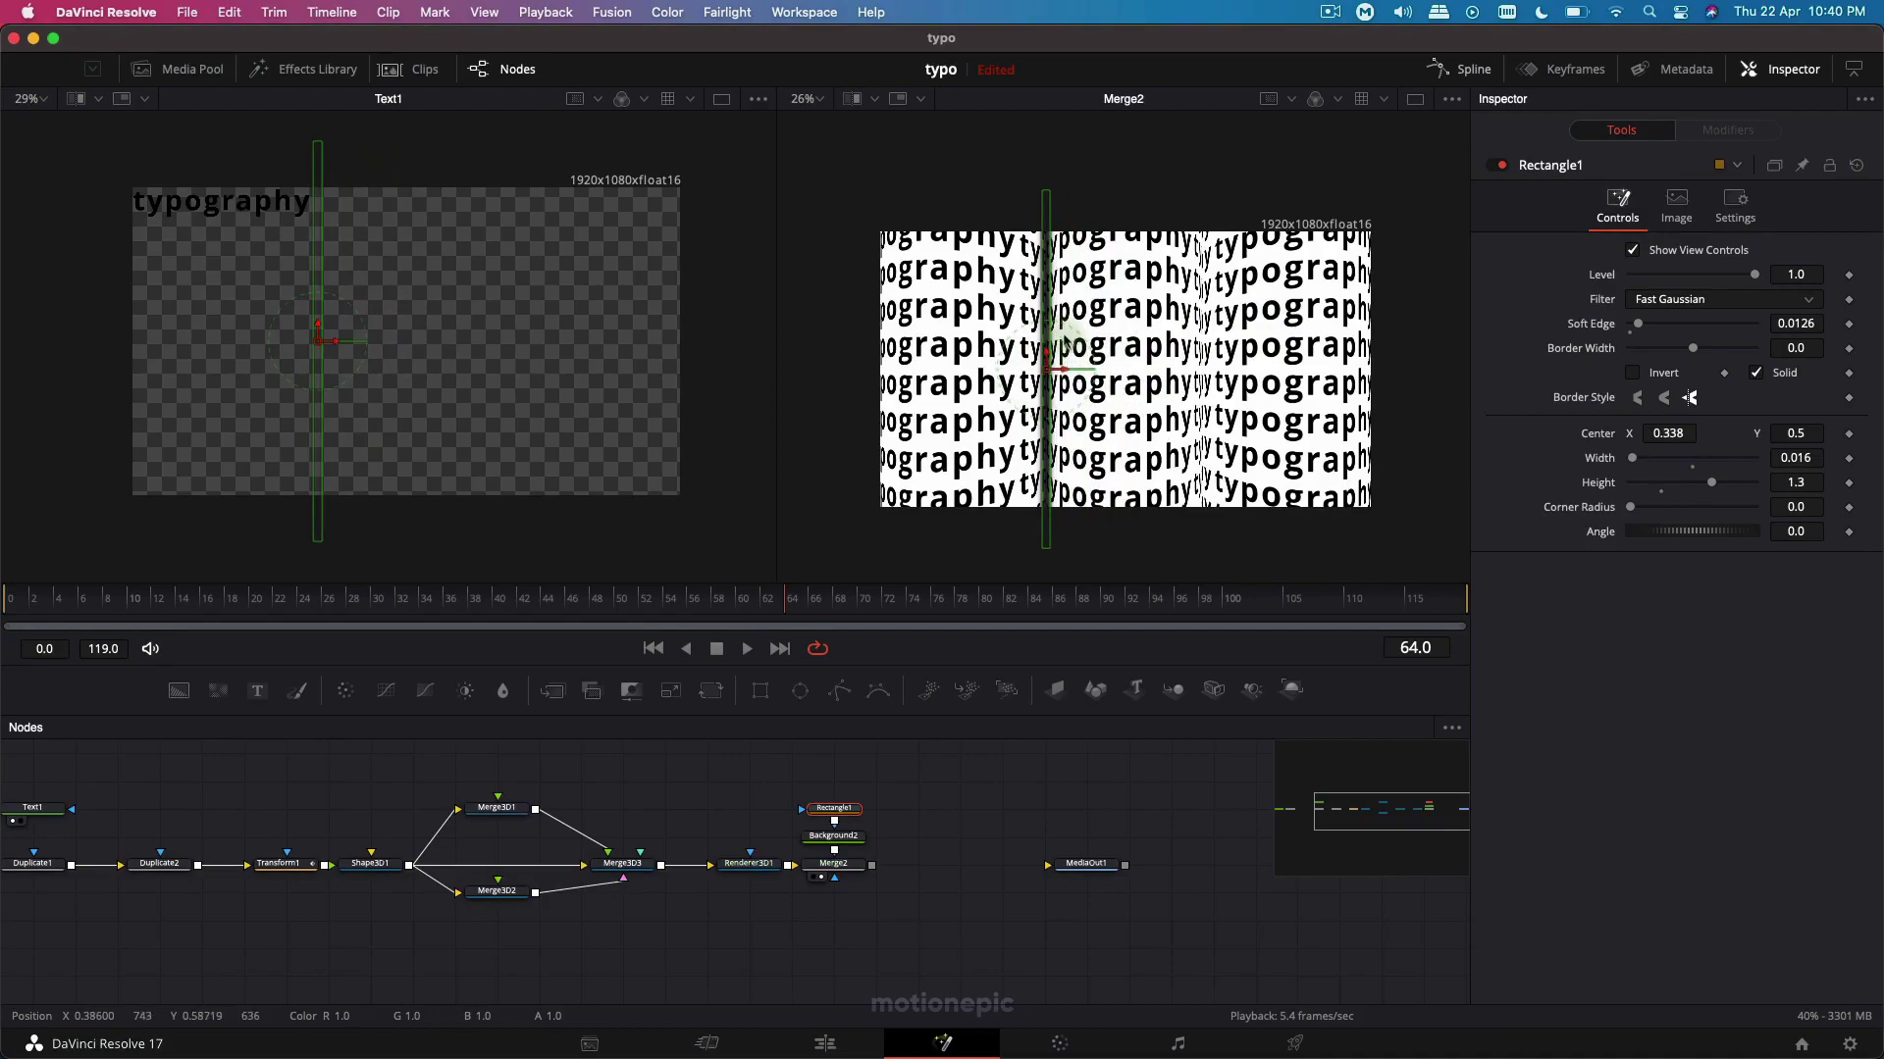
{"action": "key", "text": "alt"}
{"action": "scroll", "coordinate": [1057, 312], "scroll_direction": "up", "scroll_amount": 6}
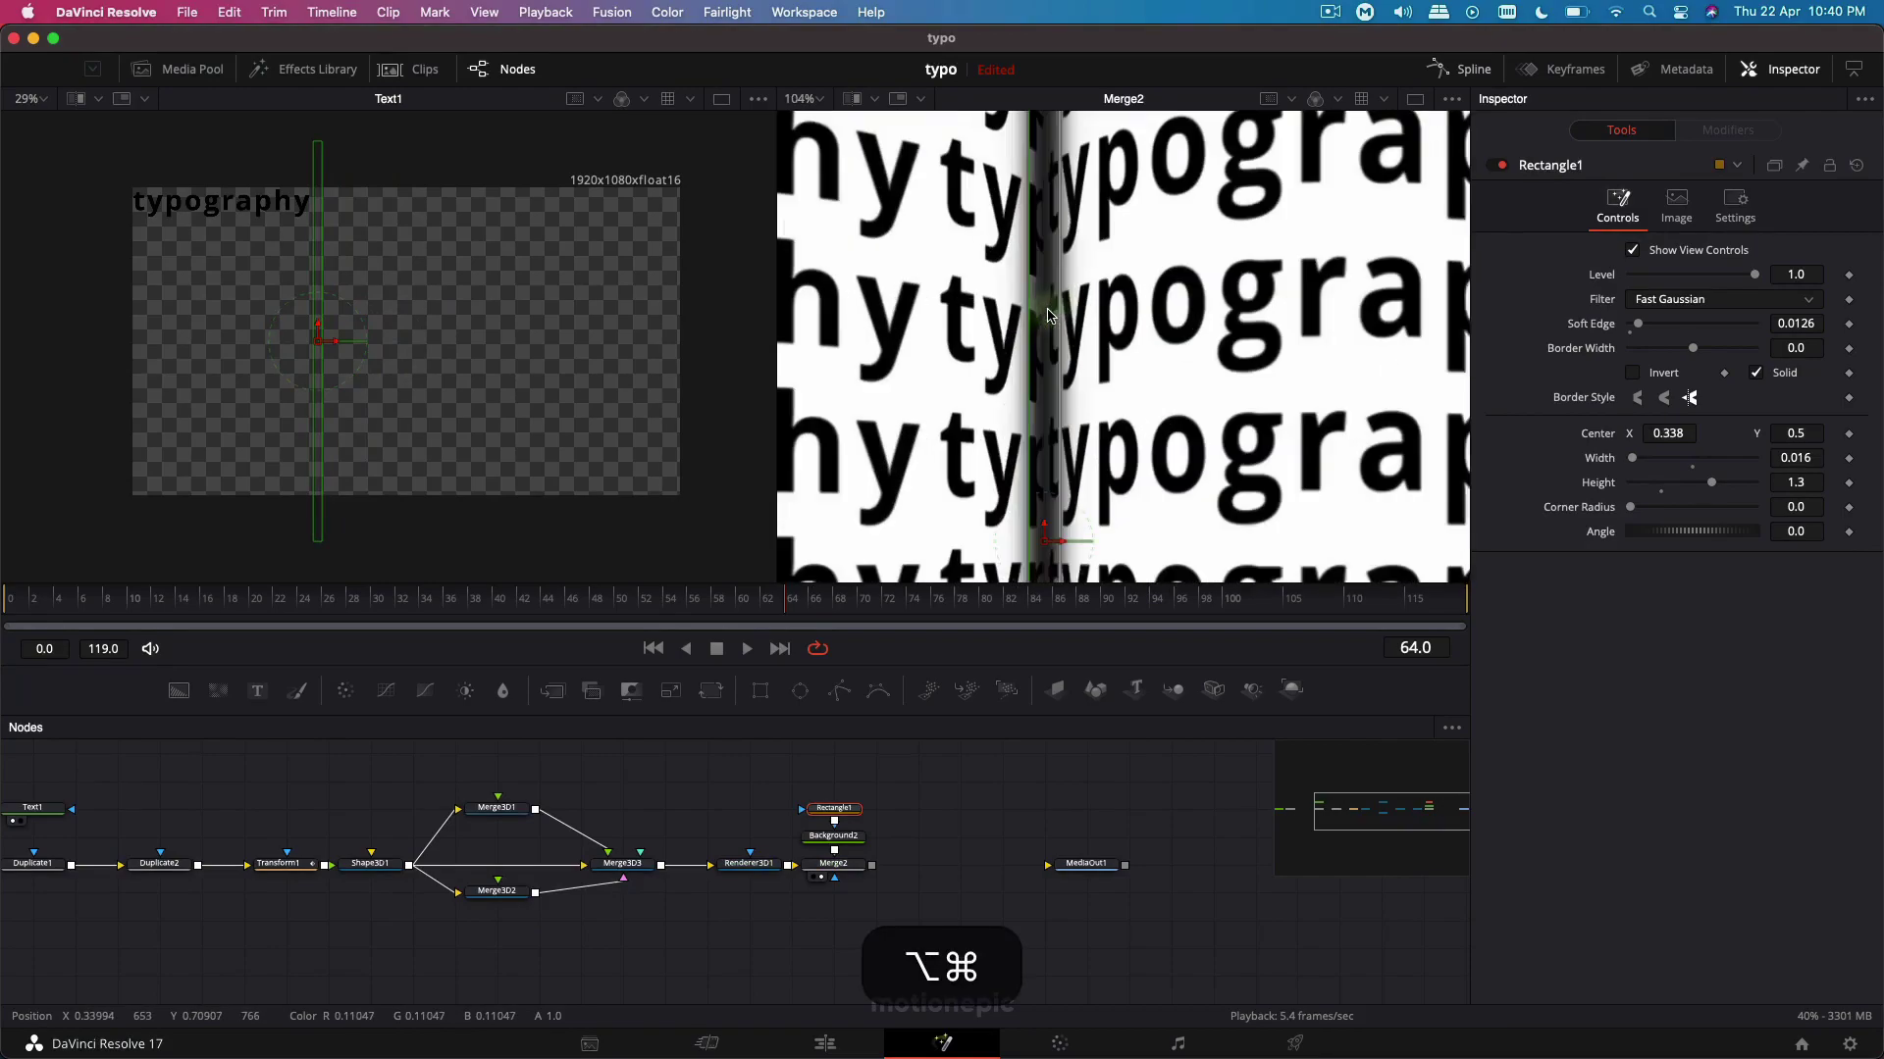
{"action": "left_click_drag", "start_coordinate": [1059, 547], "coordinate": [1058, 547]}
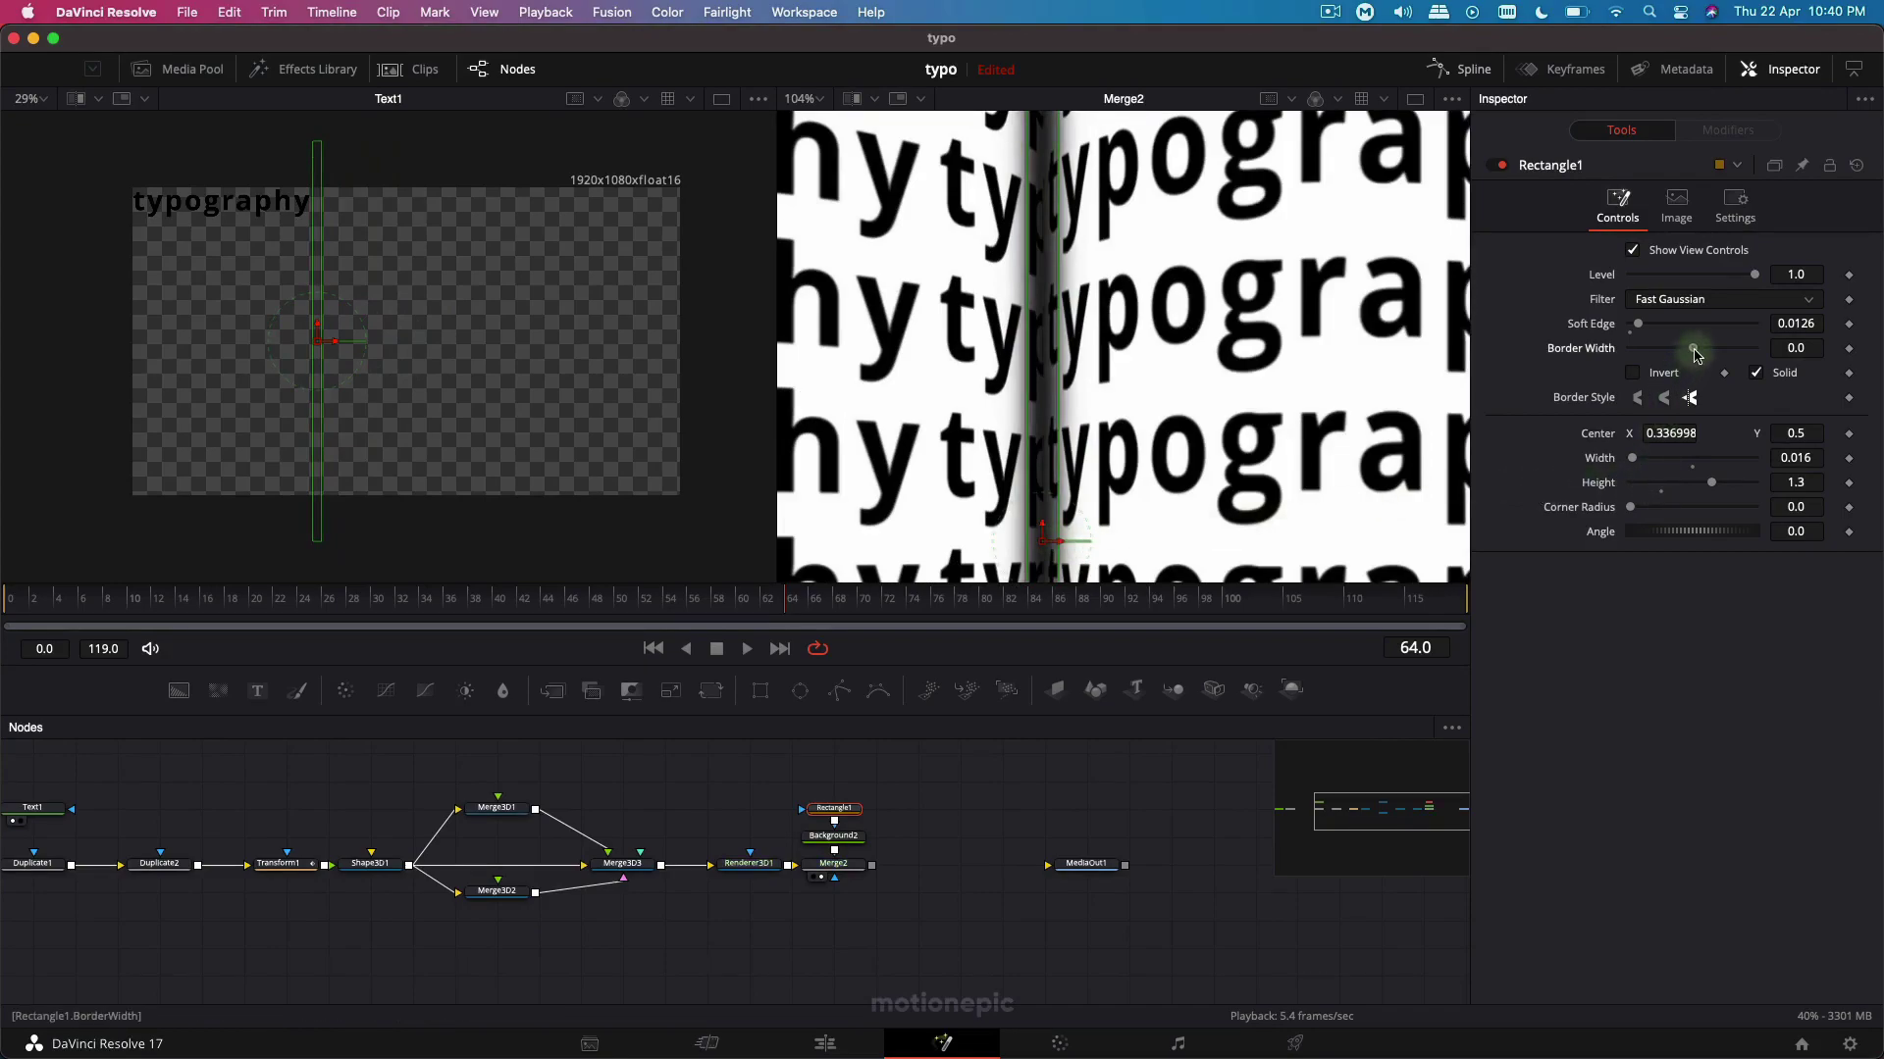
{"action": "left_click_drag", "start_coordinate": [1695, 352], "coordinate": [1698, 354]}
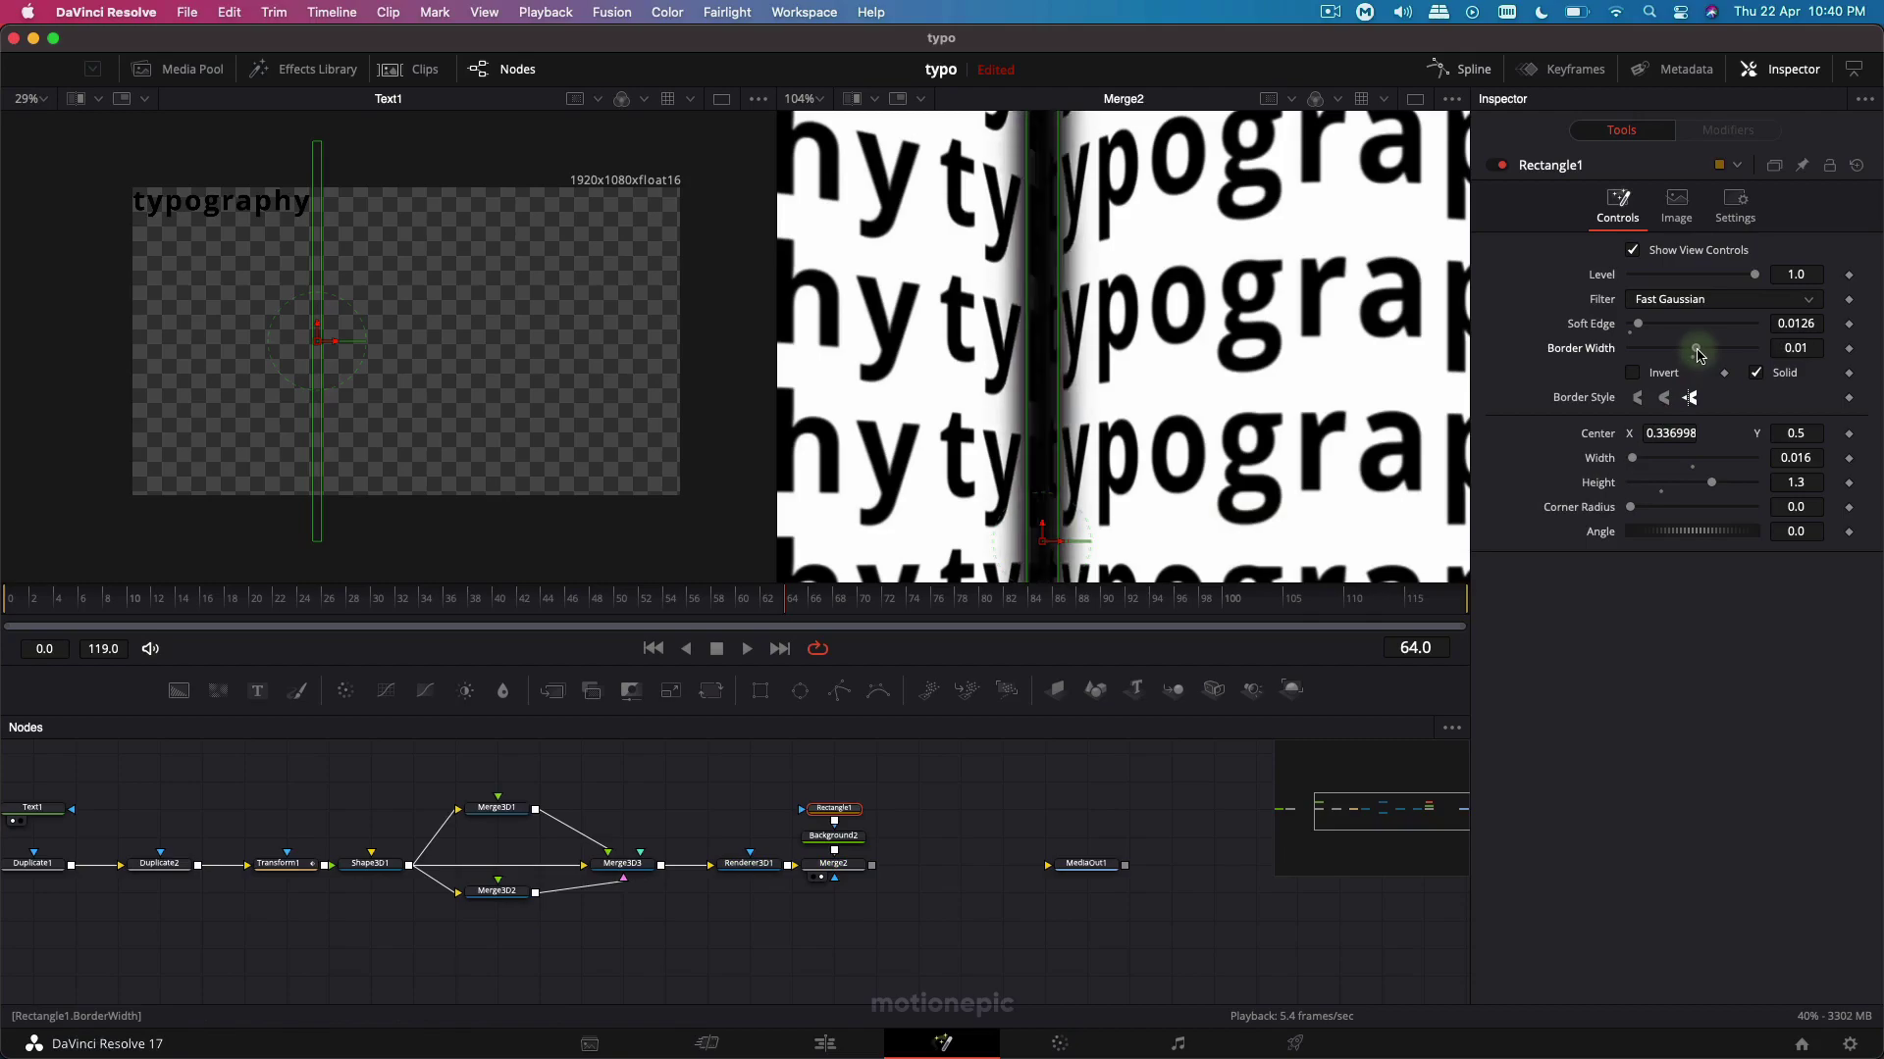
{"action": "scroll", "coordinate": [1198, 392], "scroll_direction": "down", "scroll_amount": 5}
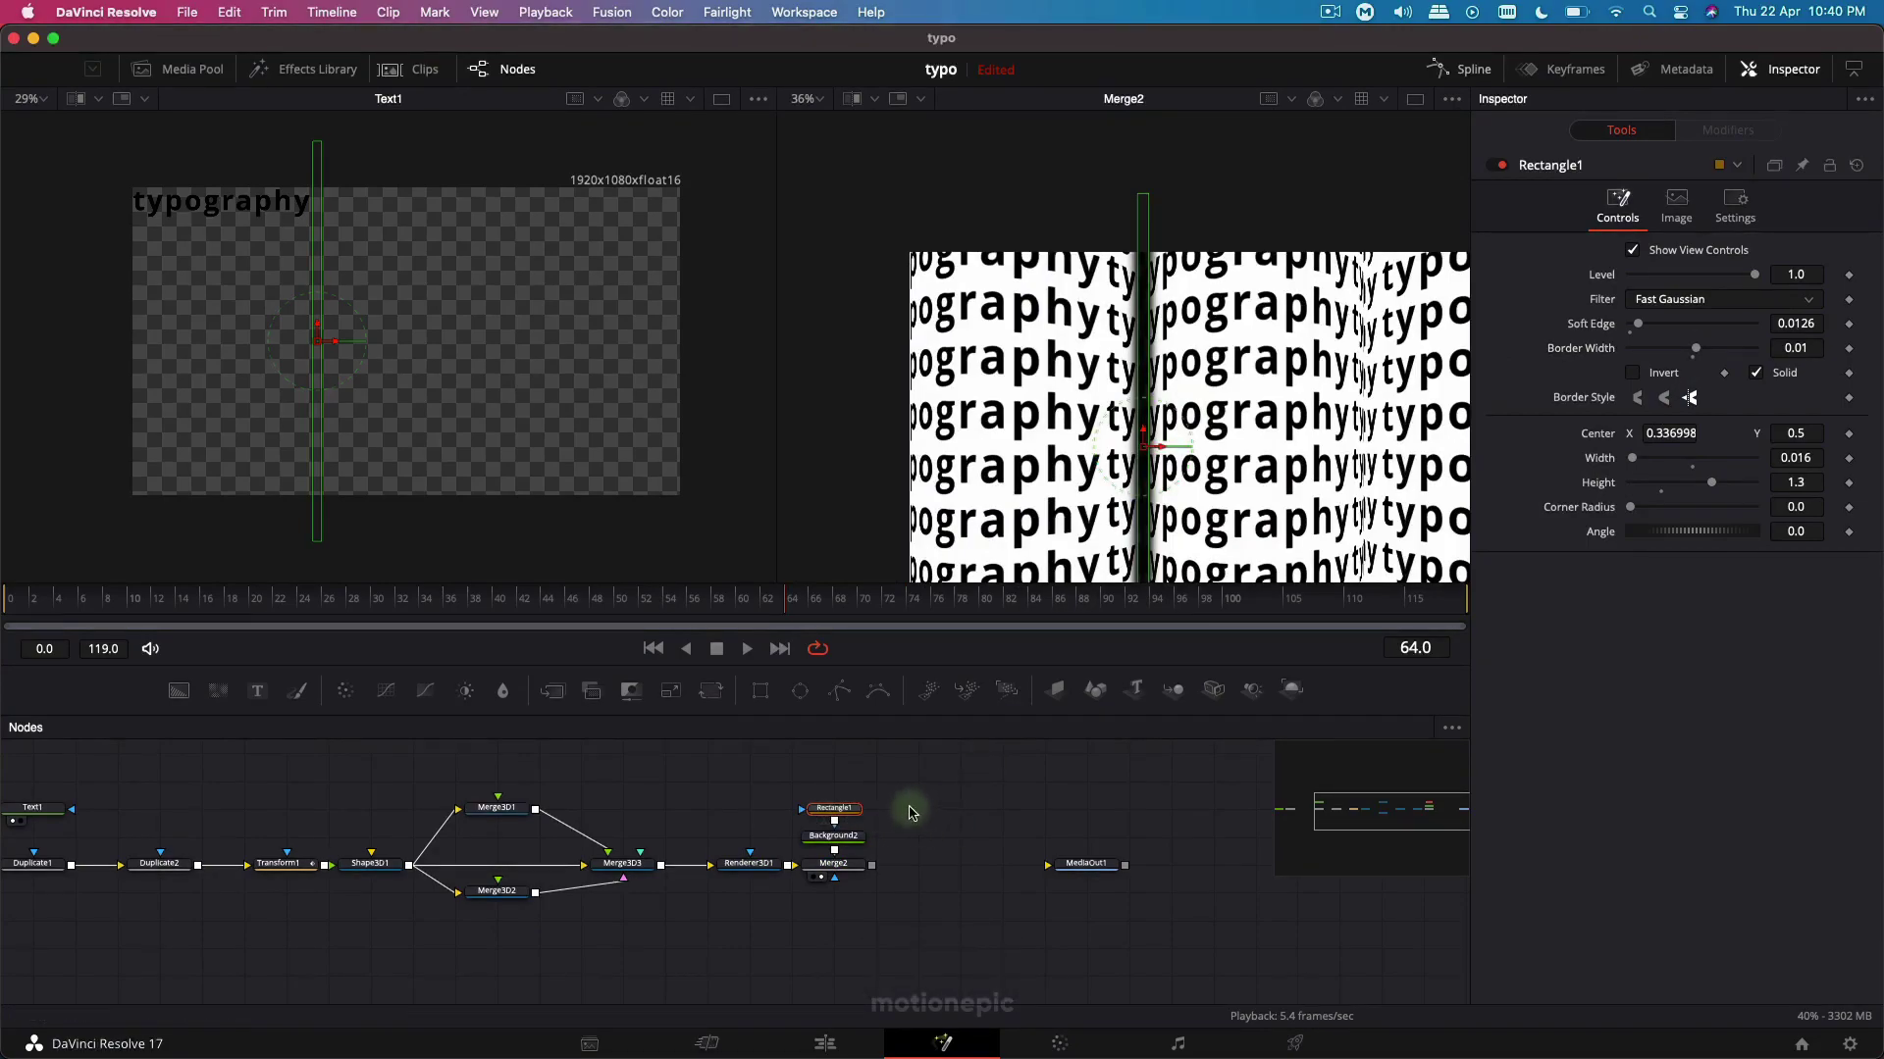
{"action": "scroll", "coordinate": [910, 812], "scroll_direction": "up", "scroll_amount": 2}
{"action": "left_click_drag", "start_coordinate": [842, 847], "coordinate": [848, 774]}
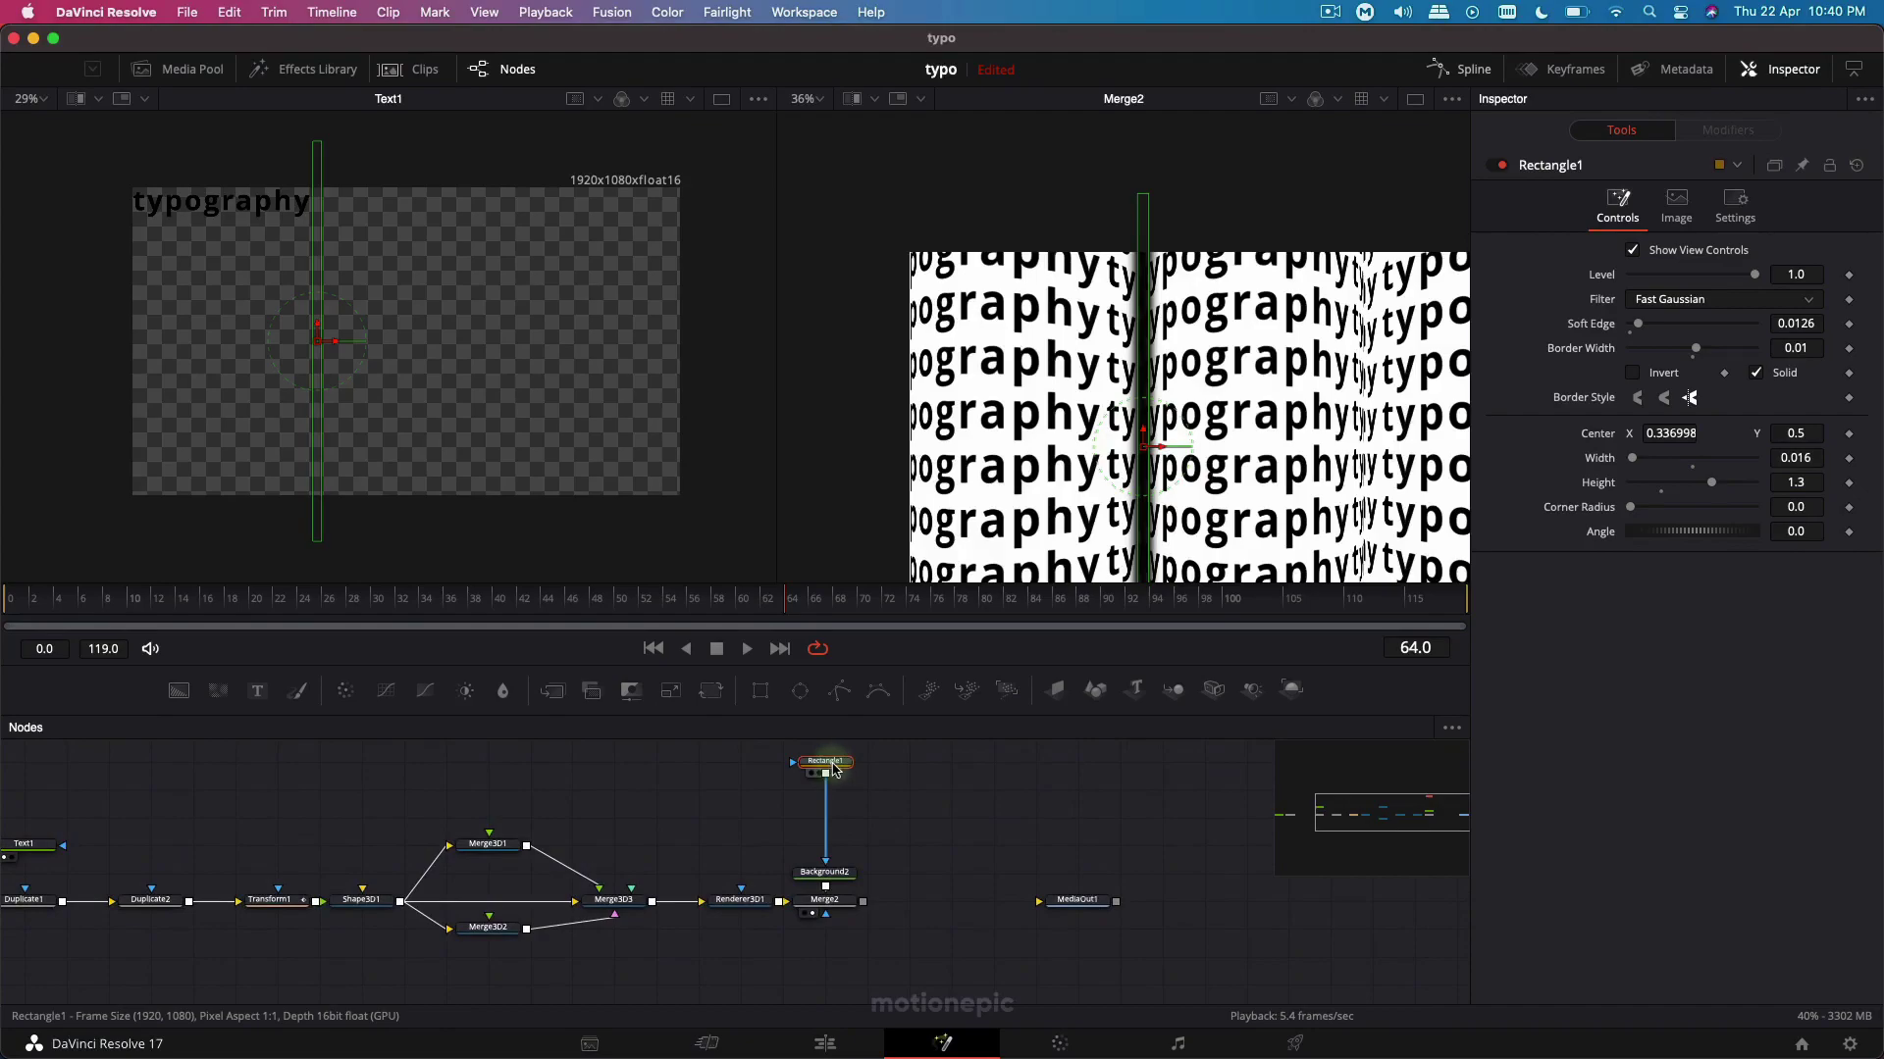
Duplicate the rectangle mask and move the copy to the second cylinder seam at X ≈0.65.
{"action": "key", "text": "super+c"}
{"action": "key", "text": "super+v"}
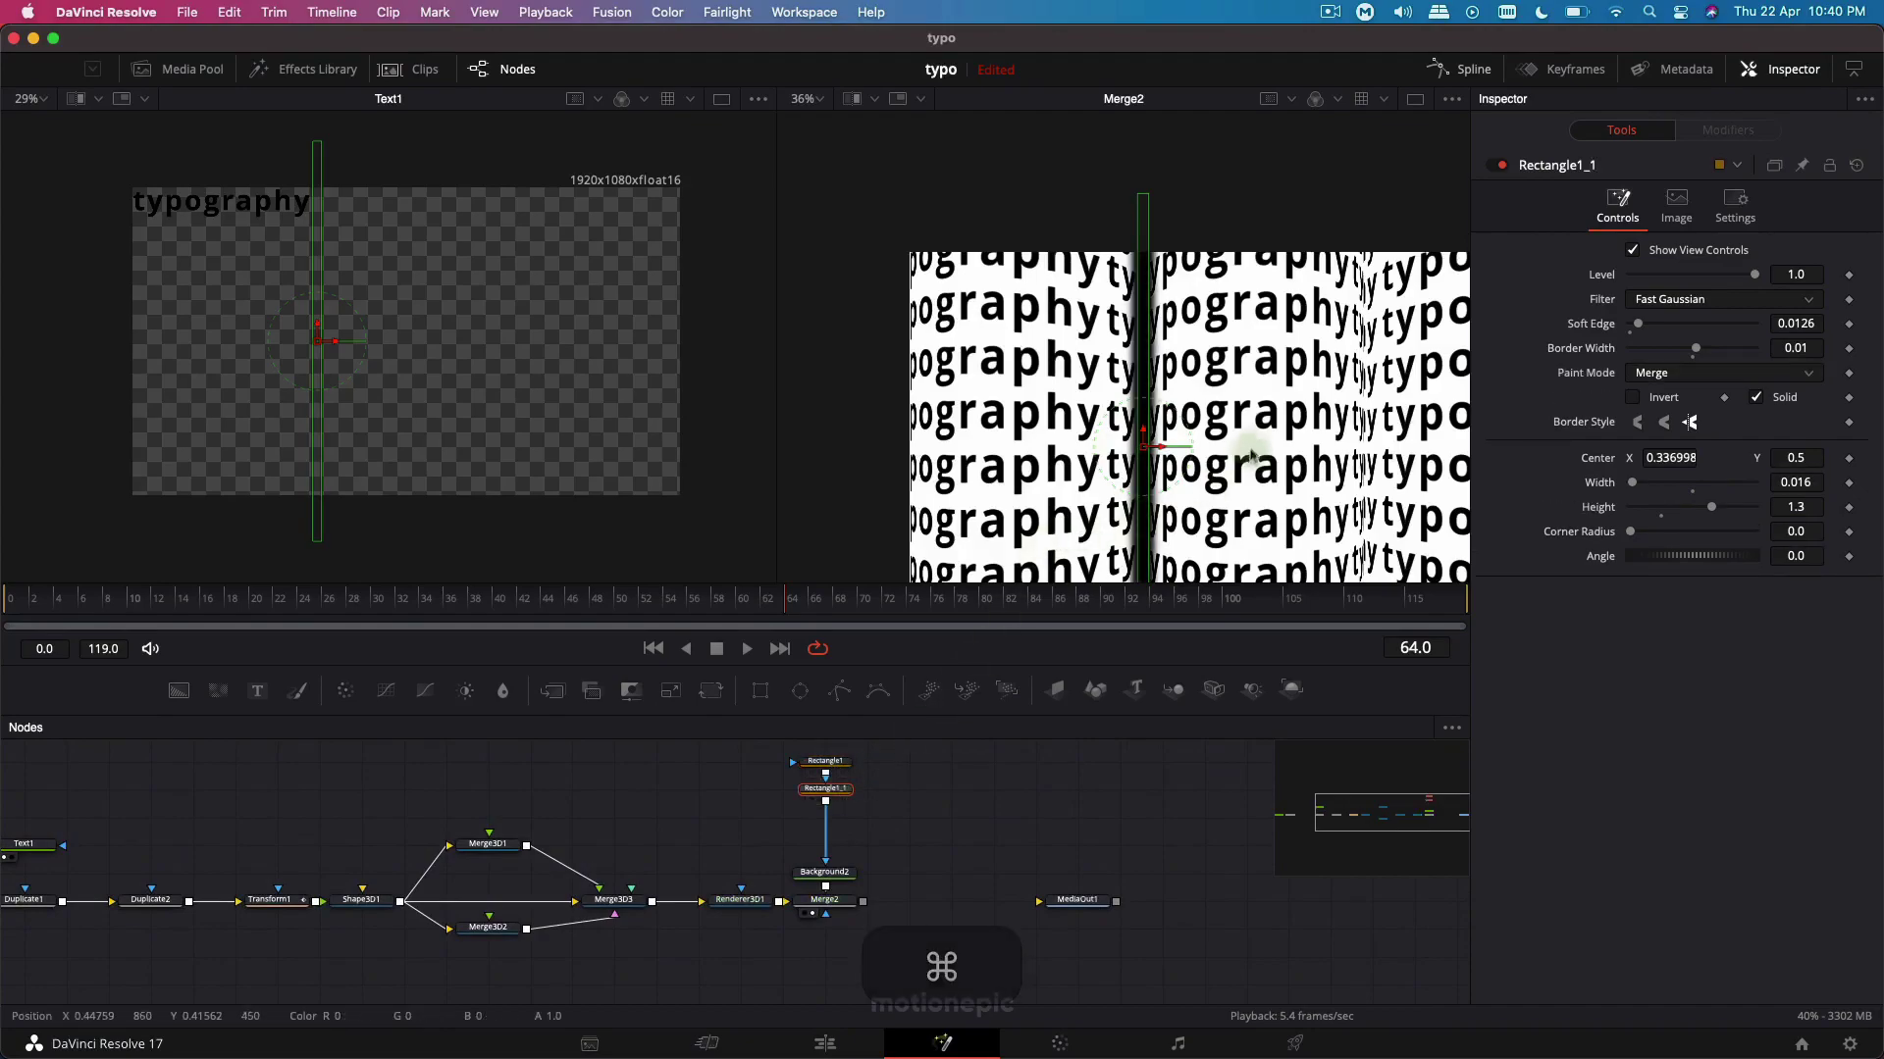
{"action": "left_click_drag", "start_coordinate": [1162, 452], "coordinate": [1378, 461]}
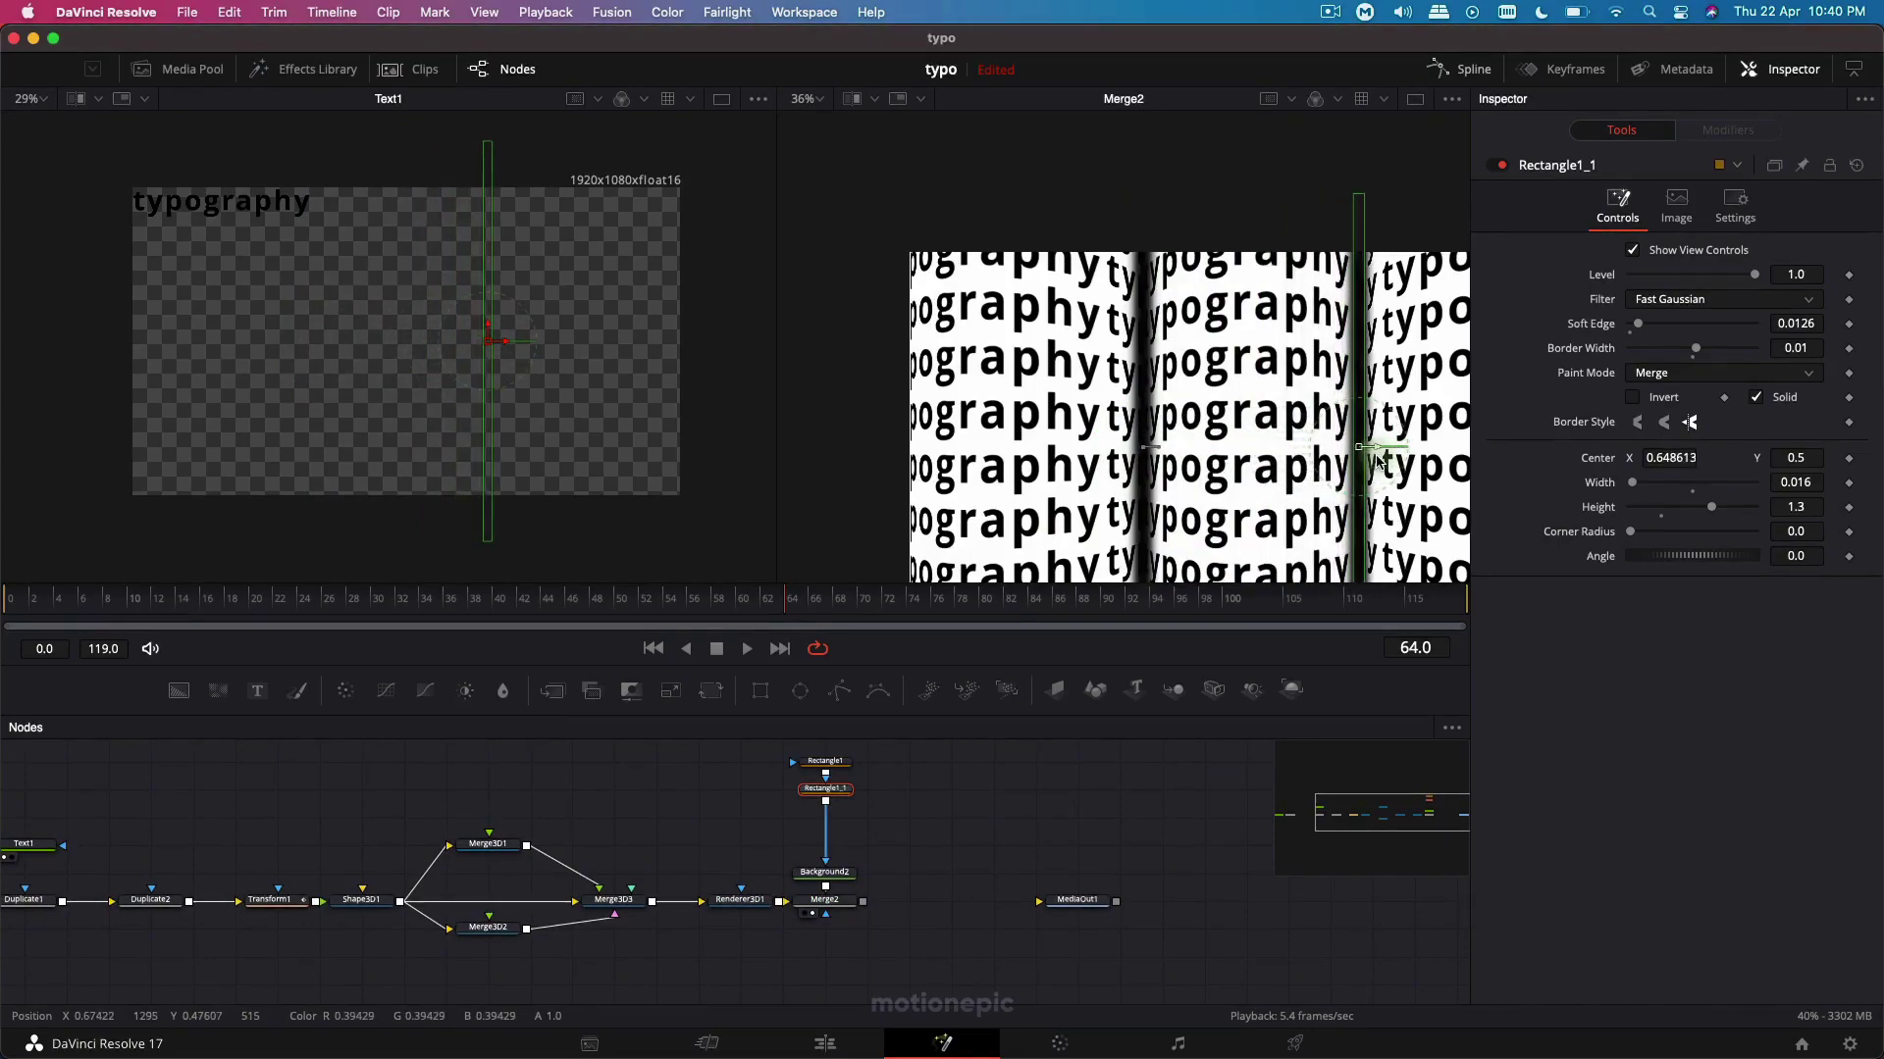
{"action": "scroll", "coordinate": [1158, 436], "scroll_direction": "right", "scroll_amount": 10}
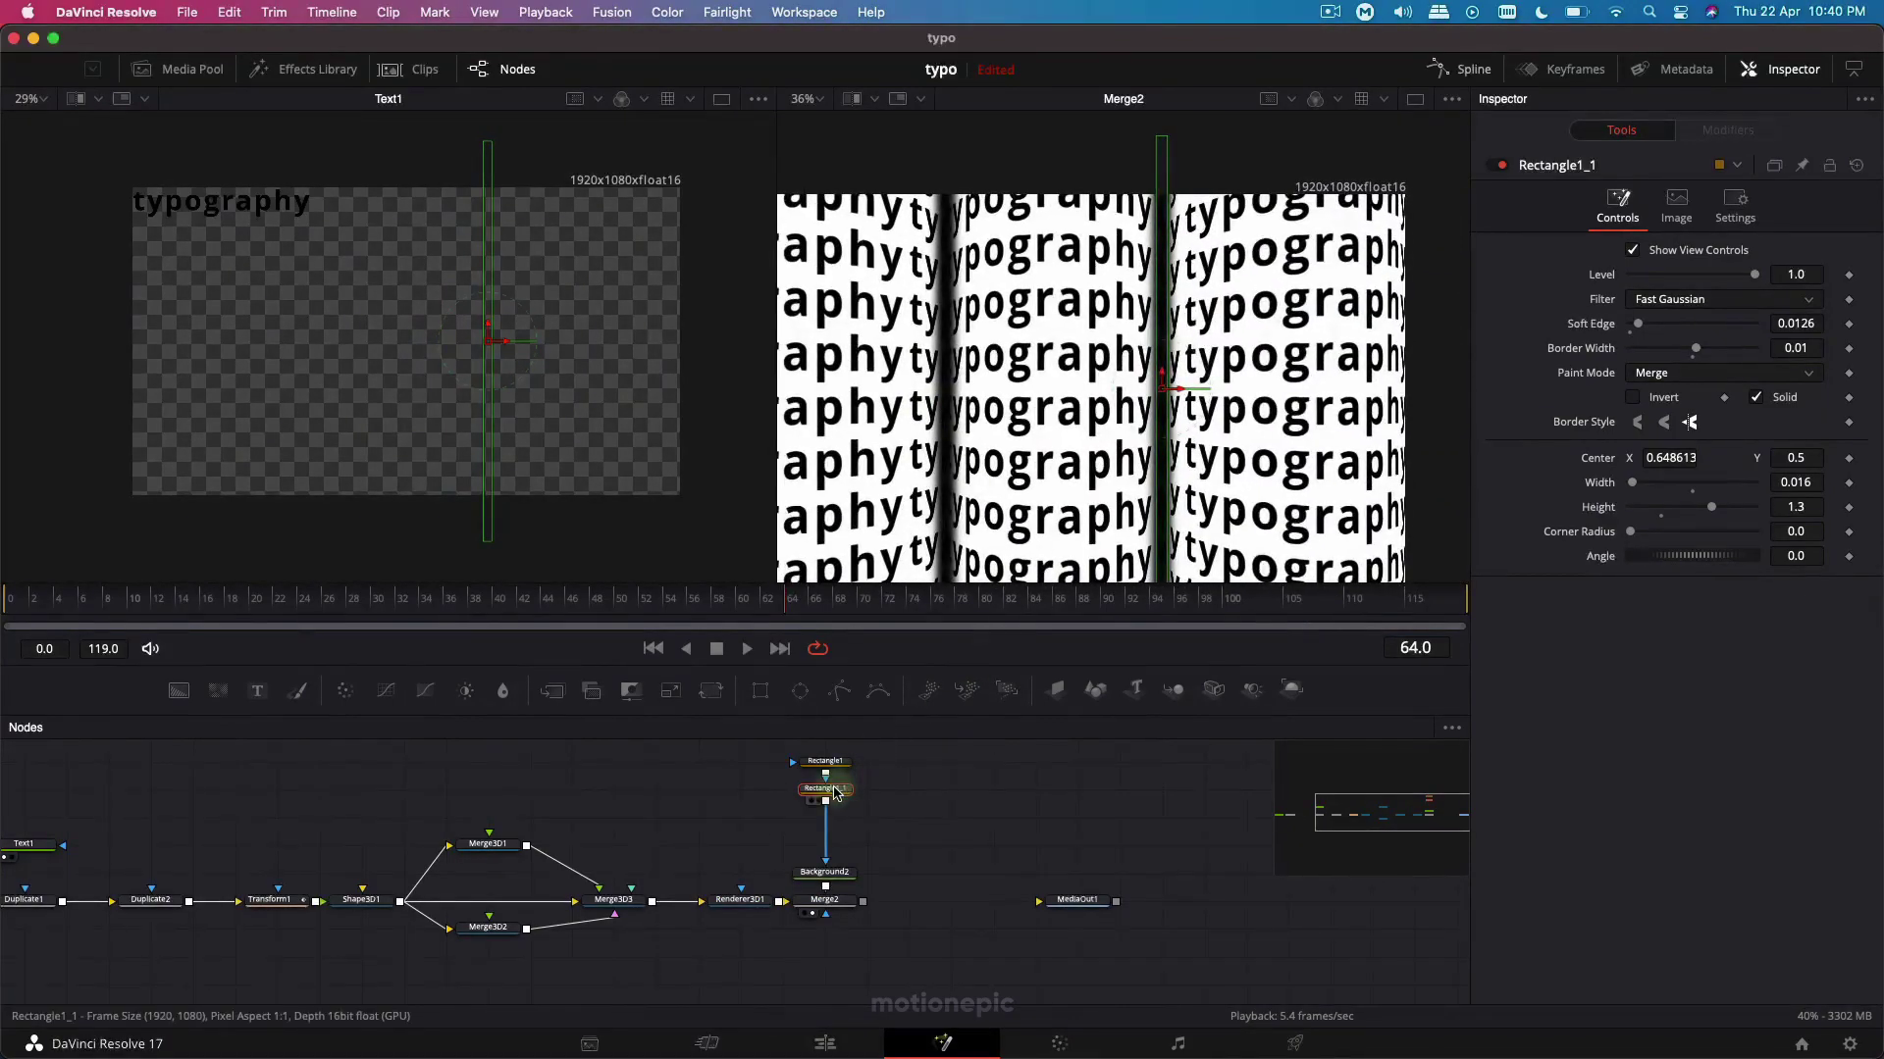
Paste another rectangle copy and push its strip to the image's left edge at X ≈0.003.
{"action": "key", "text": "super"}
{"action": "key", "text": "super+c"}
{"action": "key", "text": "super+v"}
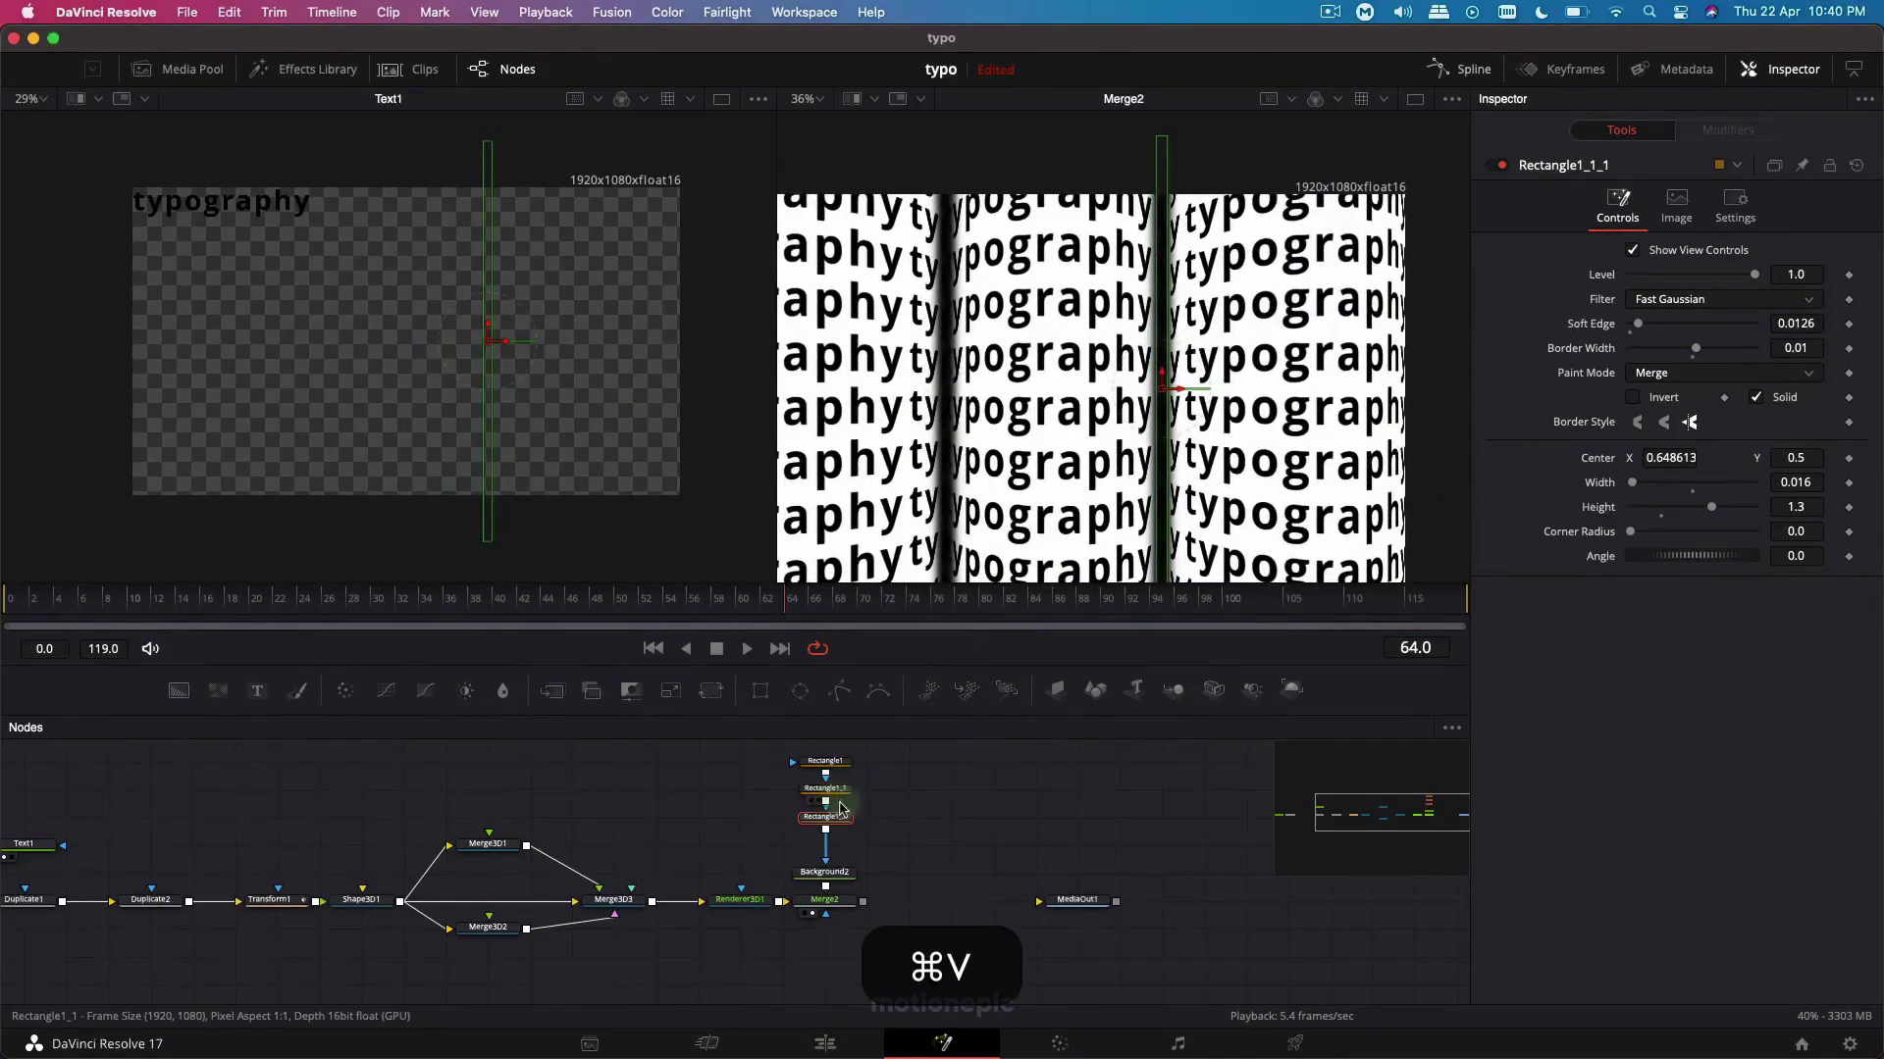
{"action": "left_click_drag", "start_coordinate": [1182, 392], "coordinate": [793, 388]}
{"action": "right_click", "coordinate": [961, 396]}
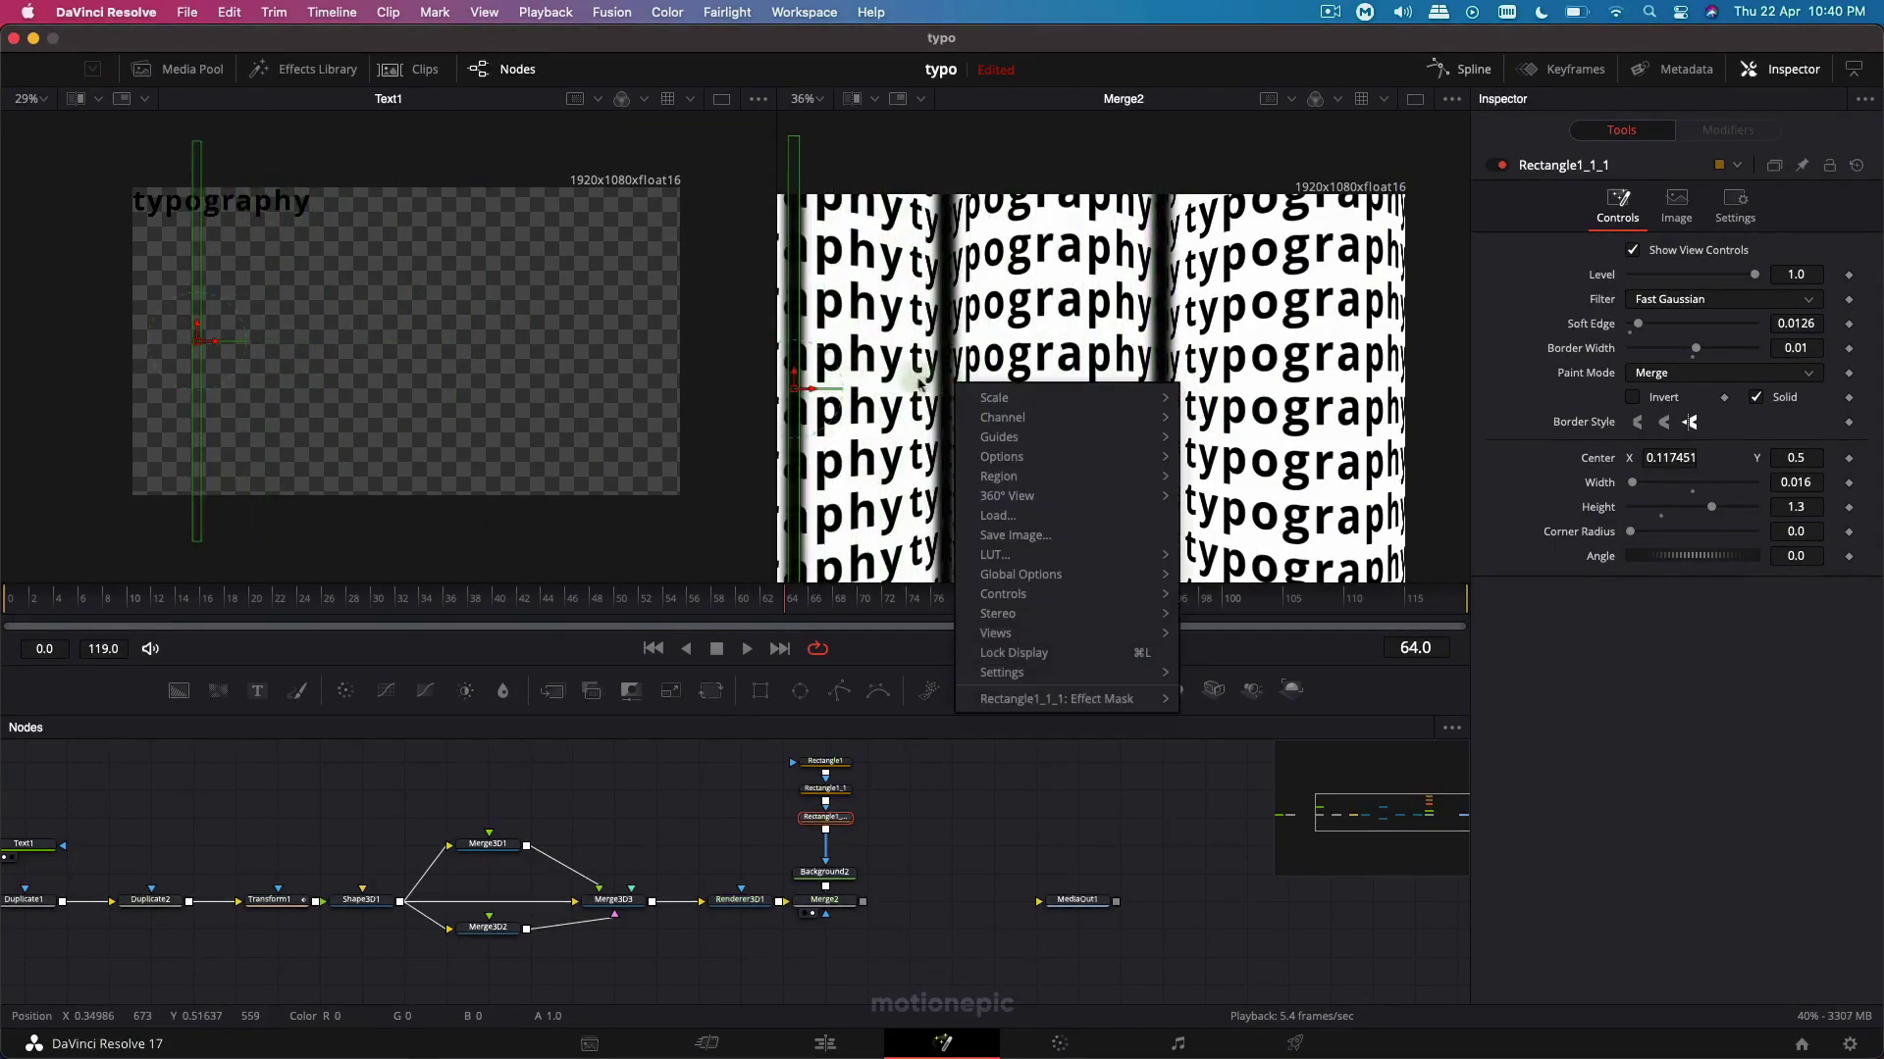
{"action": "left_click_drag", "start_coordinate": [1035, 389], "coordinate": [911, 388]}
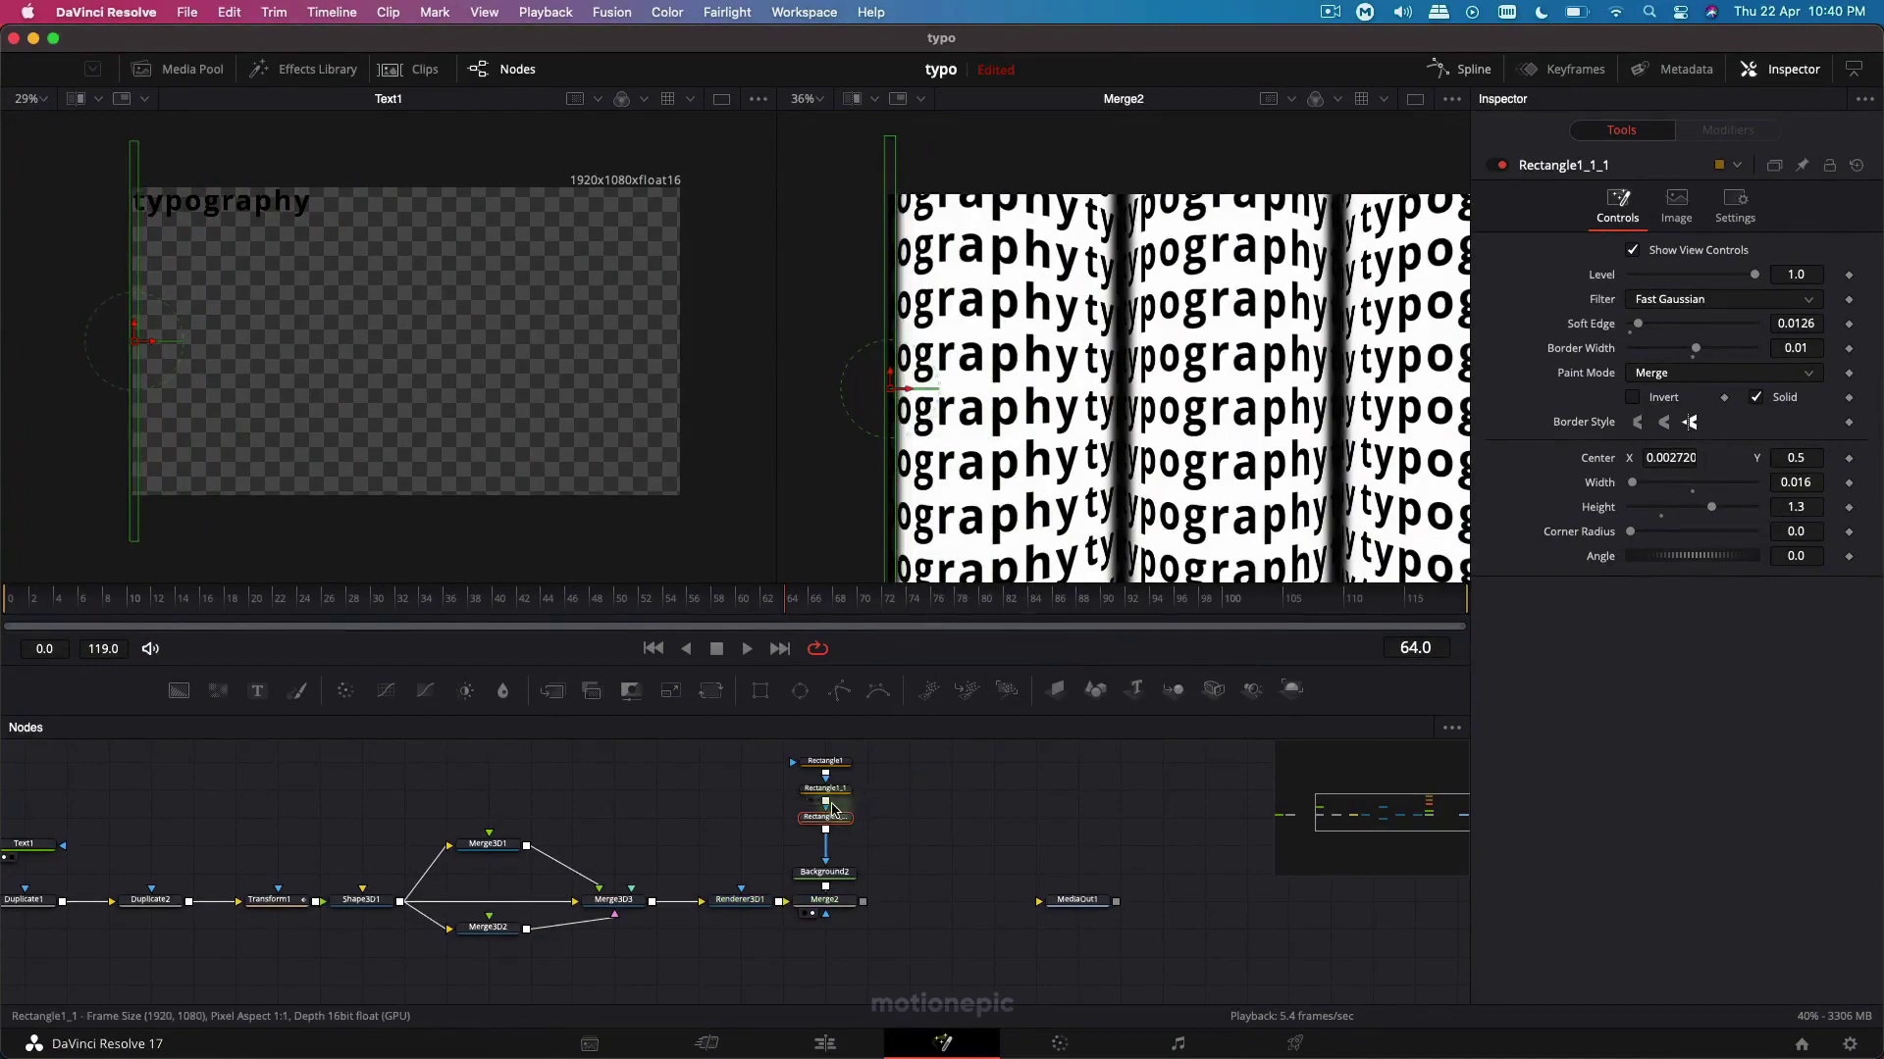
Paste a fourth rectangle copy flush with the right edge at X ≈0.999, then rewind the playhead.
{"action": "key", "text": "super"}
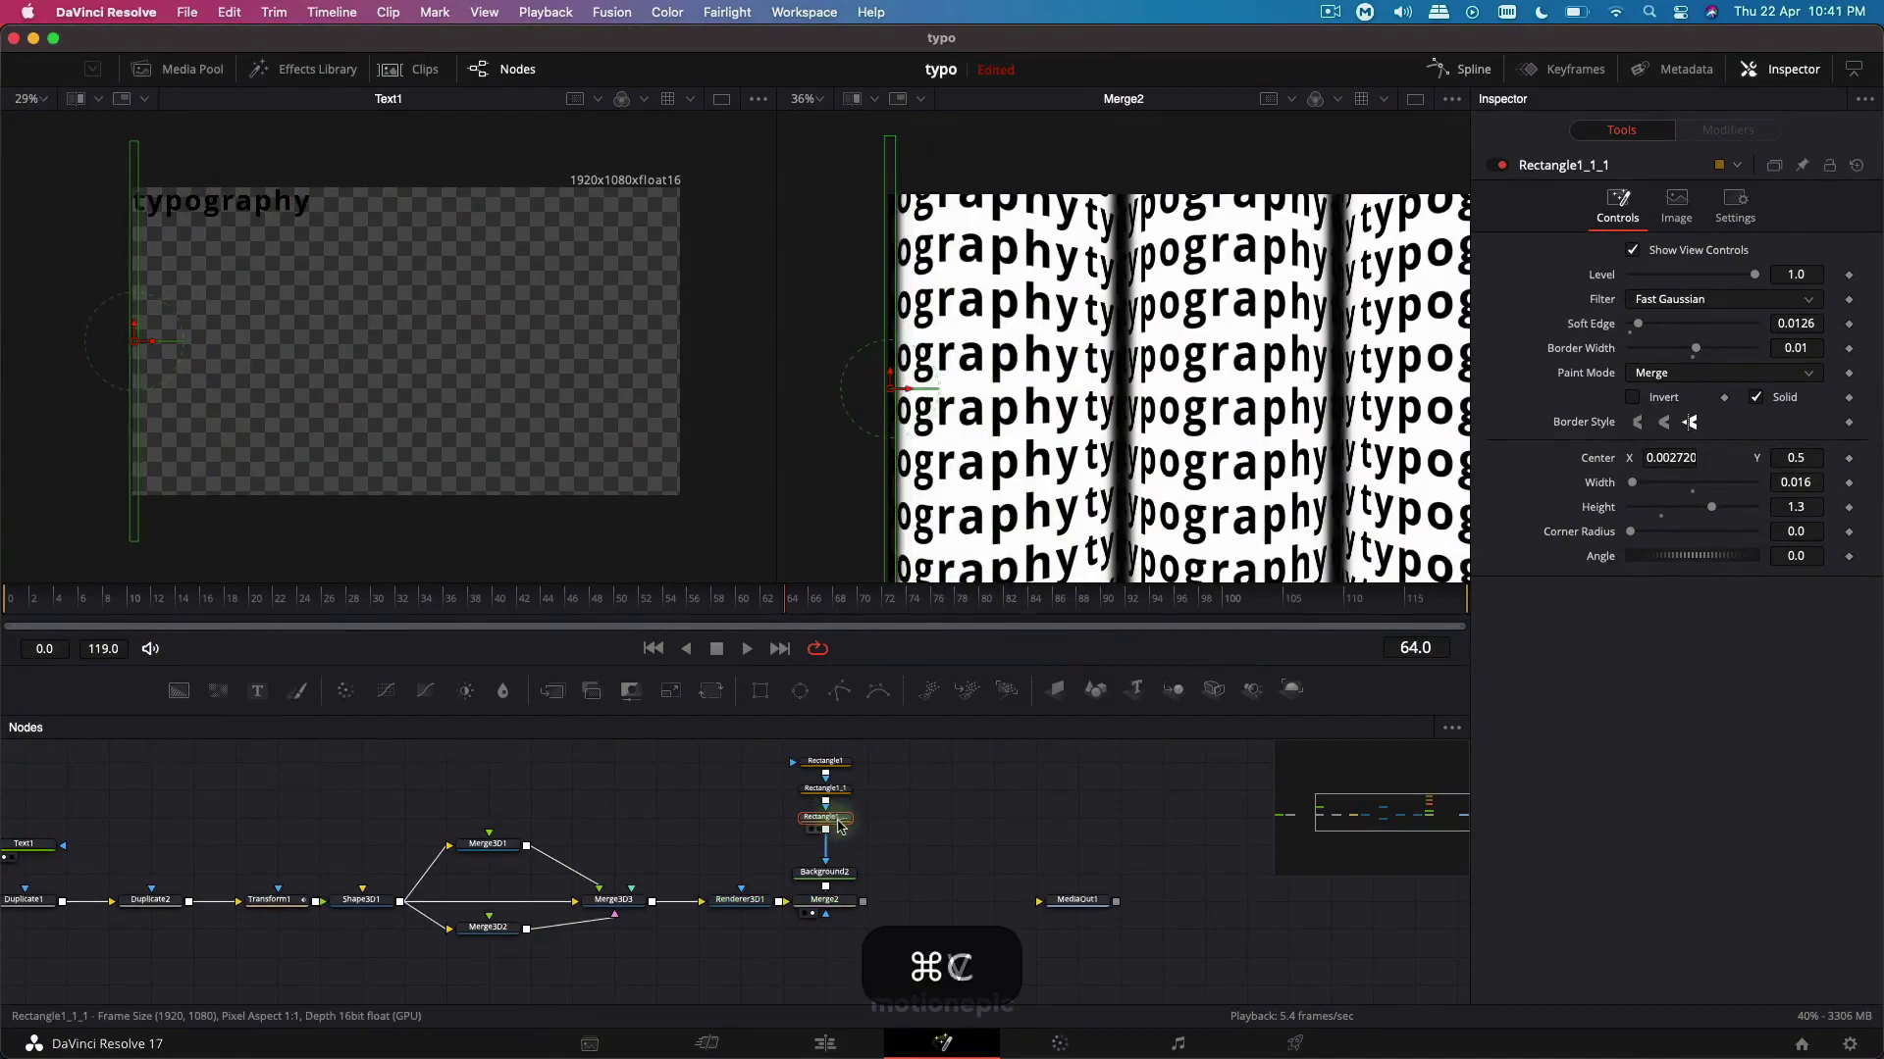
{"action": "key", "text": "super+v"}
{"action": "scroll", "coordinate": [1167, 410], "scroll_direction": "down", "scroll_amount": 2}
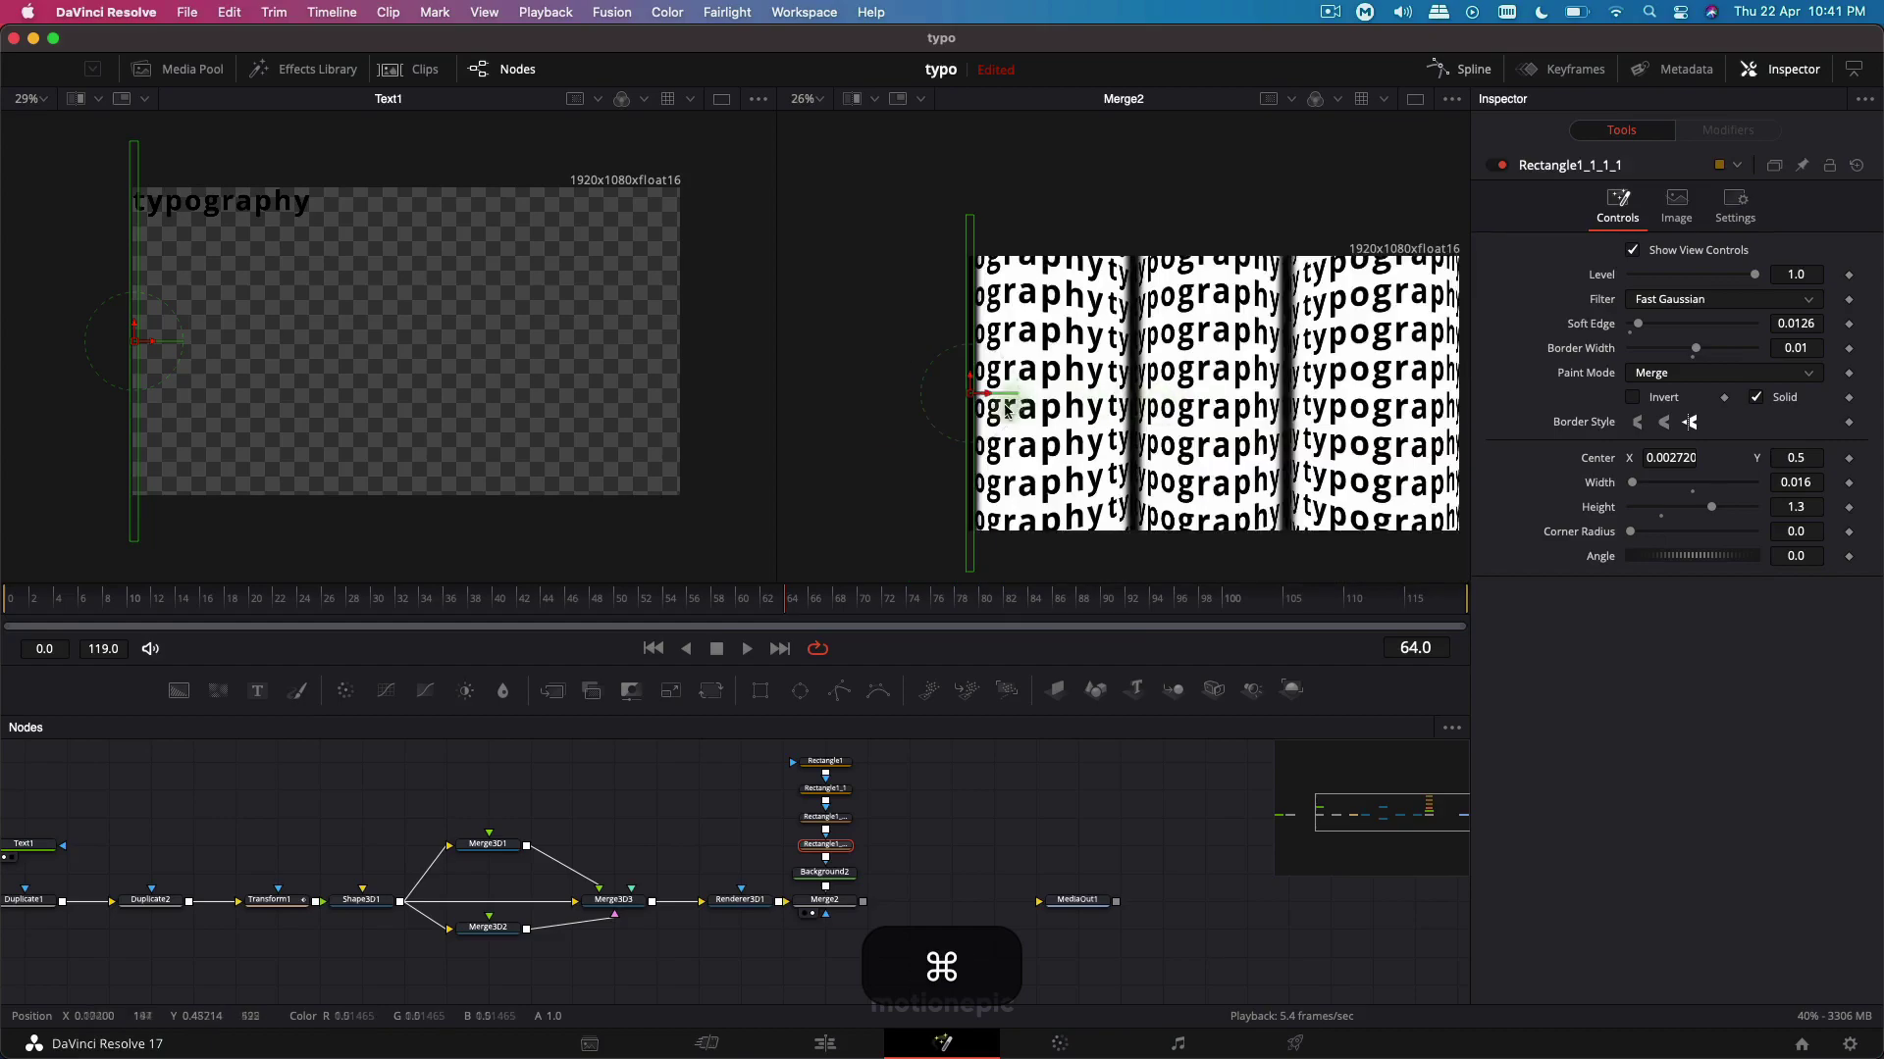
{"action": "left_click_drag", "start_coordinate": [987, 398], "coordinate": [1467, 394]}
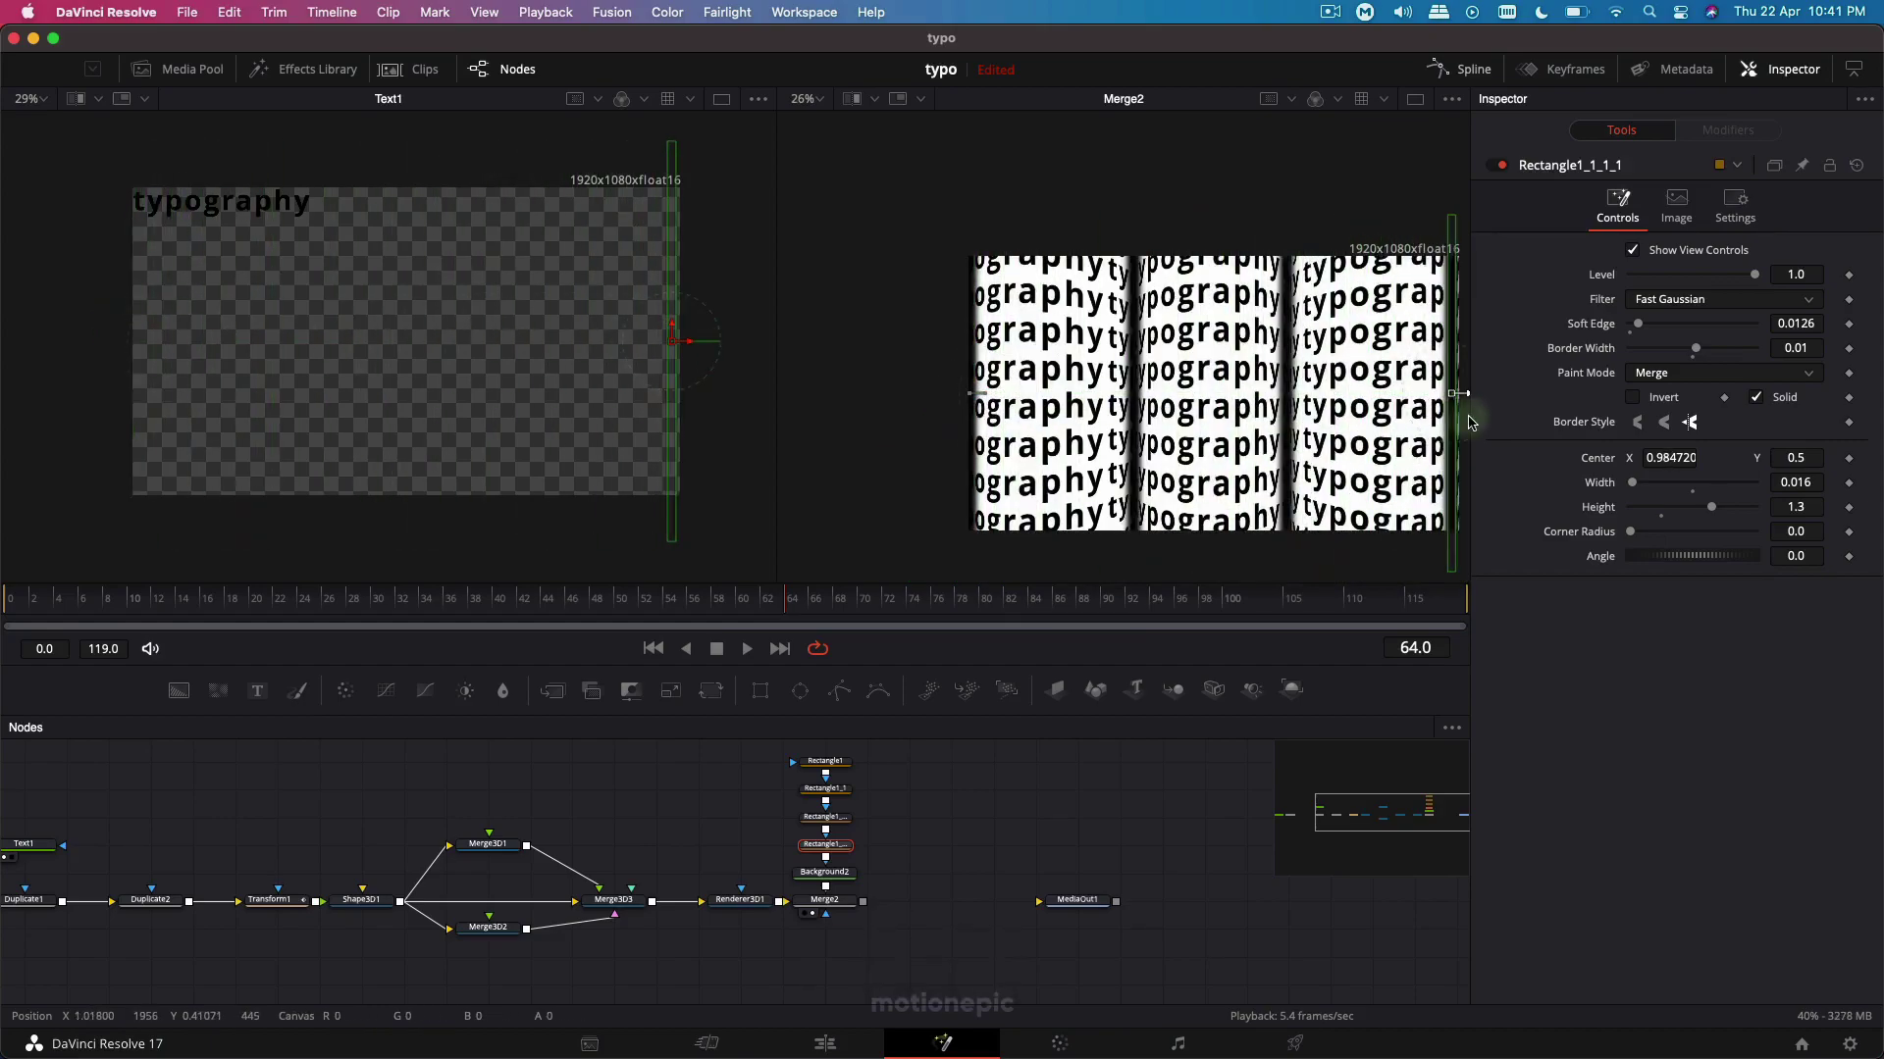
{"action": "right_click", "coordinate": [1370, 397]}
{"action": "scroll", "coordinate": [1289, 393], "scroll_direction": "up", "scroll_amount": 6}
{"action": "left_click_drag", "start_coordinate": [1280, 419], "coordinate": [1313, 434]}
{"action": "scroll", "coordinate": [1312, 434], "scroll_direction": "down", "scroll_amount": 6}
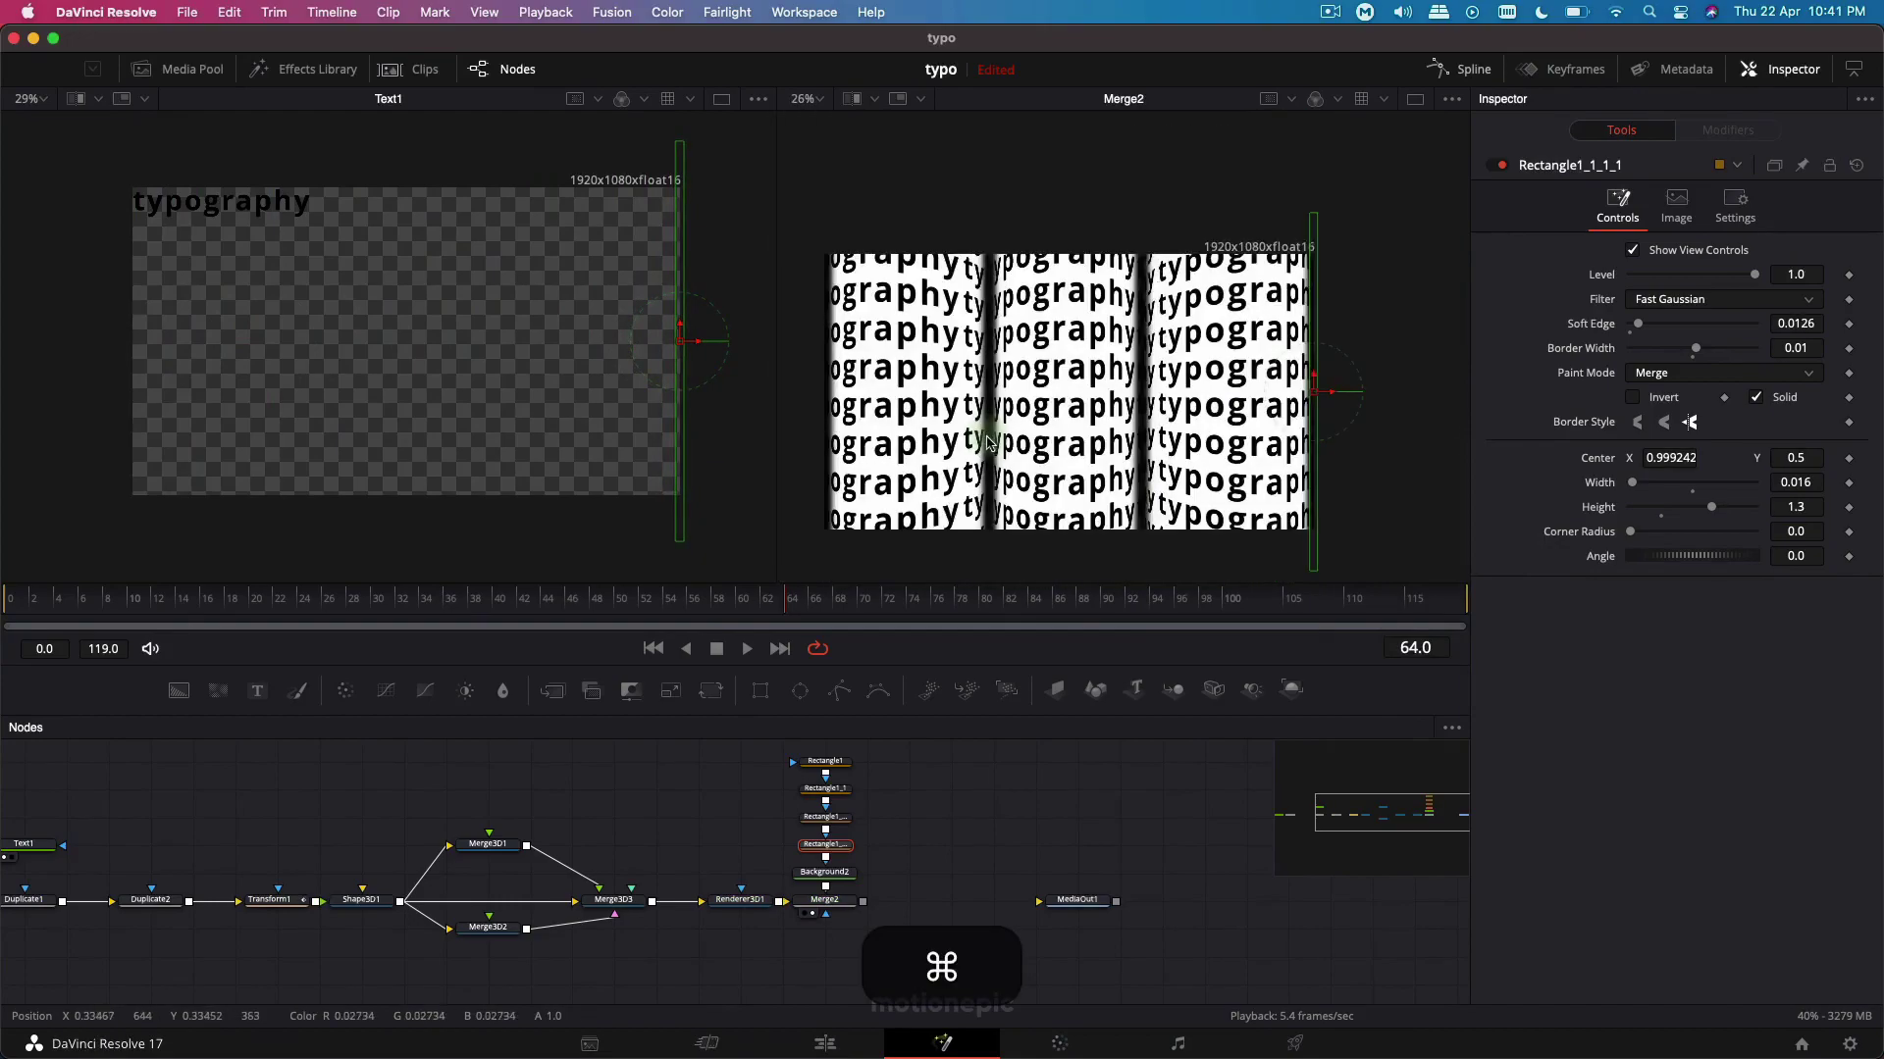
{"action": "left_click_drag", "start_coordinate": [901, 612], "coordinate": [8, 596]}
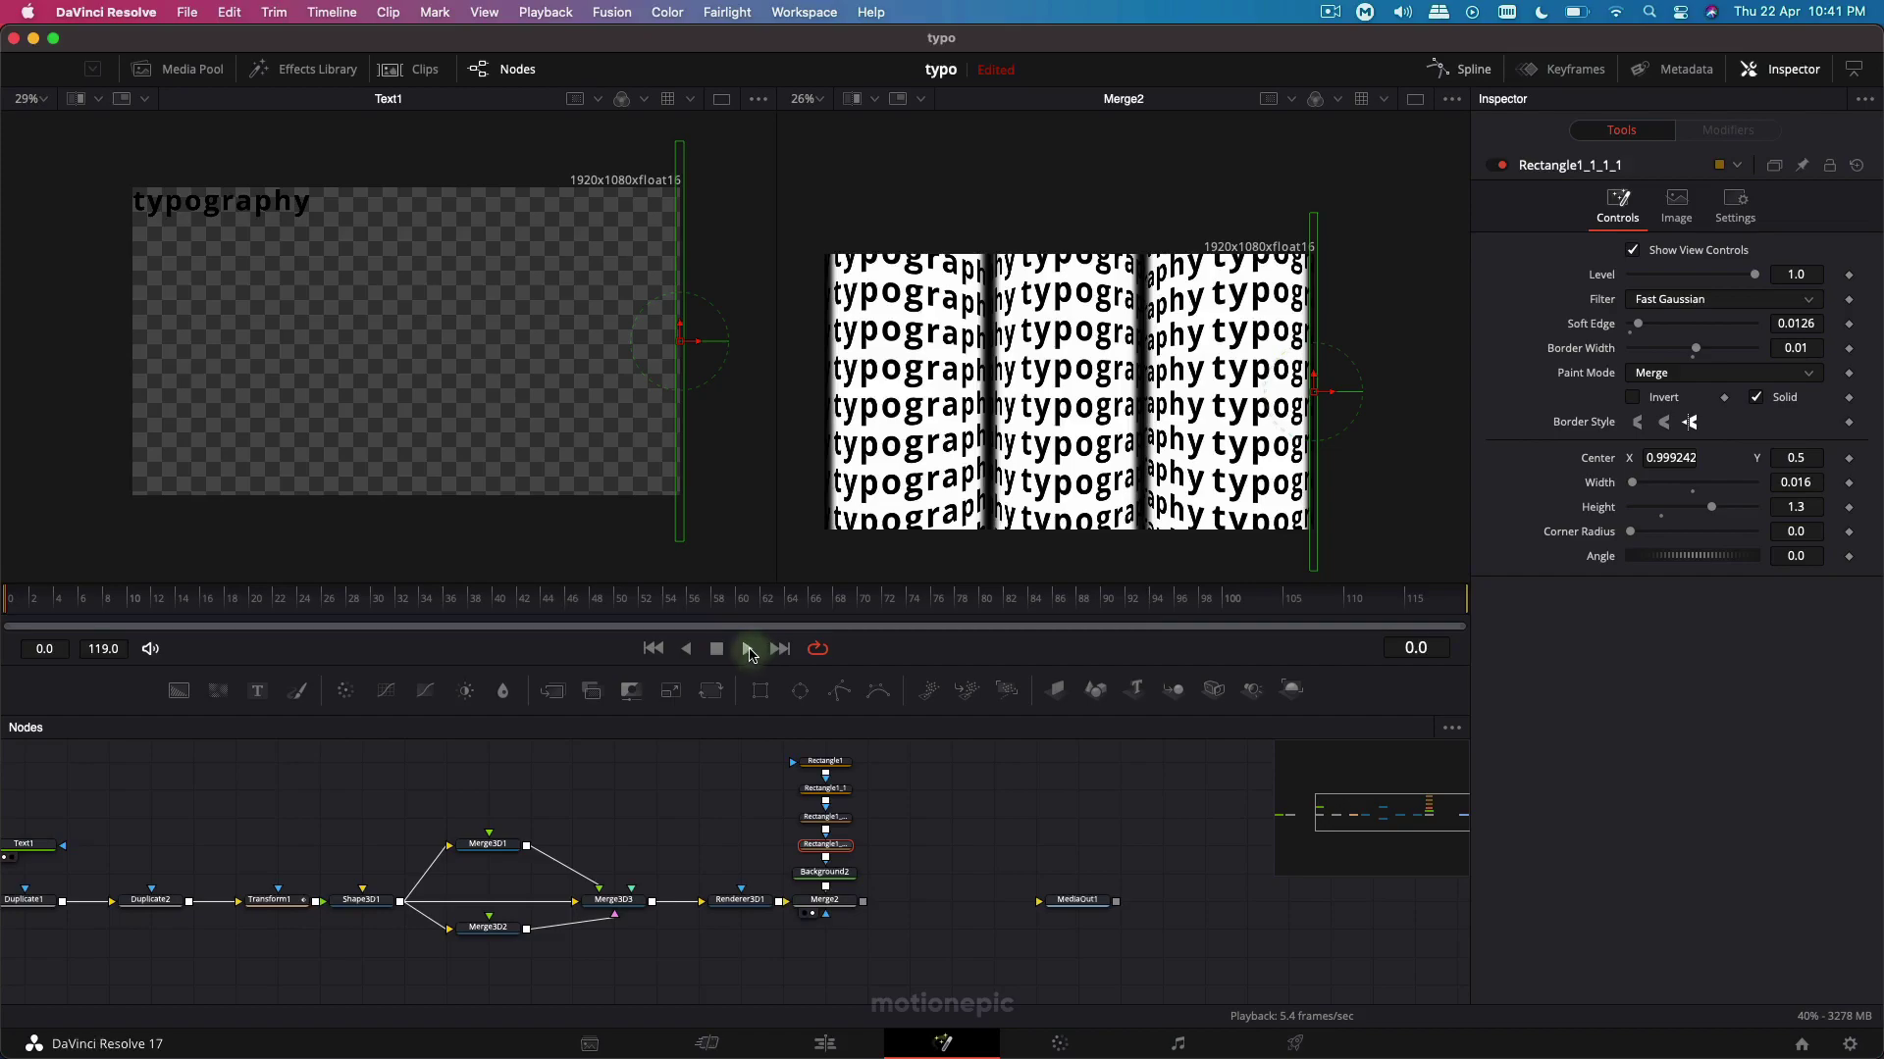